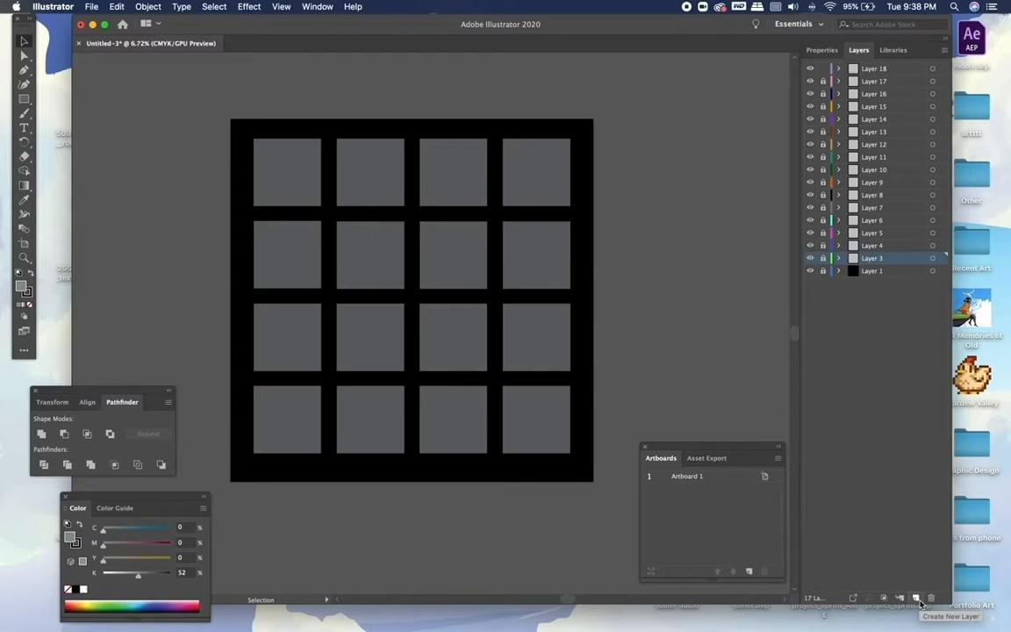
On a new layer above Layer 3, draw a rectangle about 648 × 834 px in the grid's upper-left square, reaching nearly to its bottom edge
scroll(329, 273, up, 3)
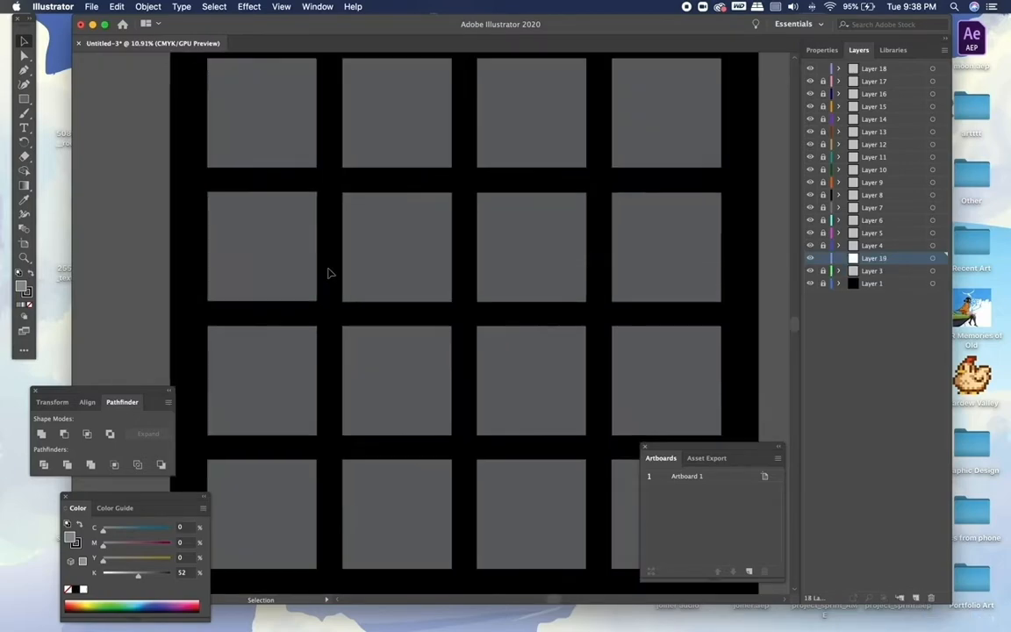
scroll(329, 273, up, 5)
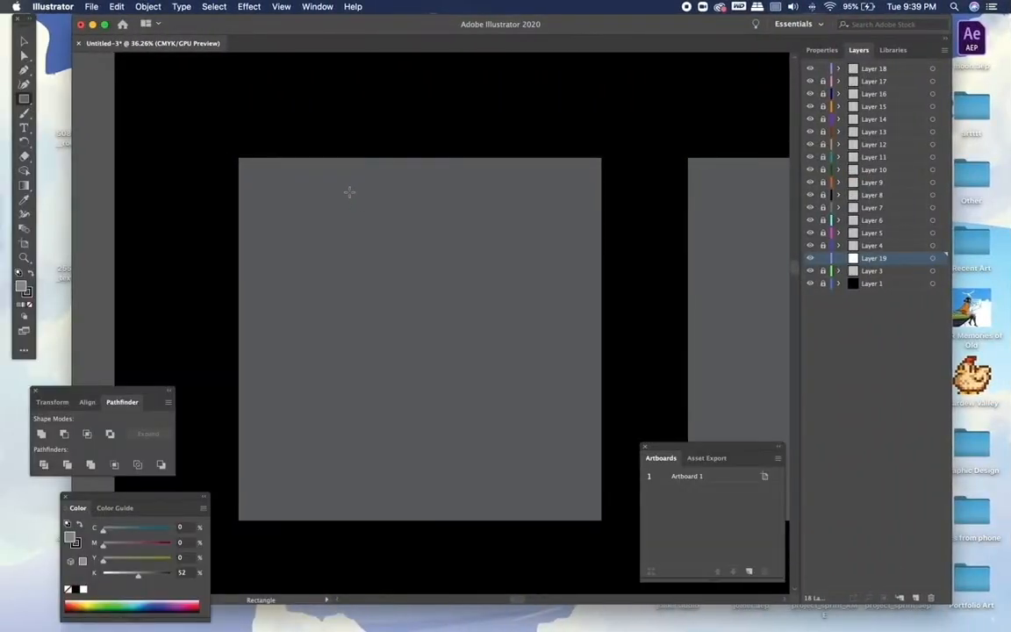
drag(329, 192, 582, 517)
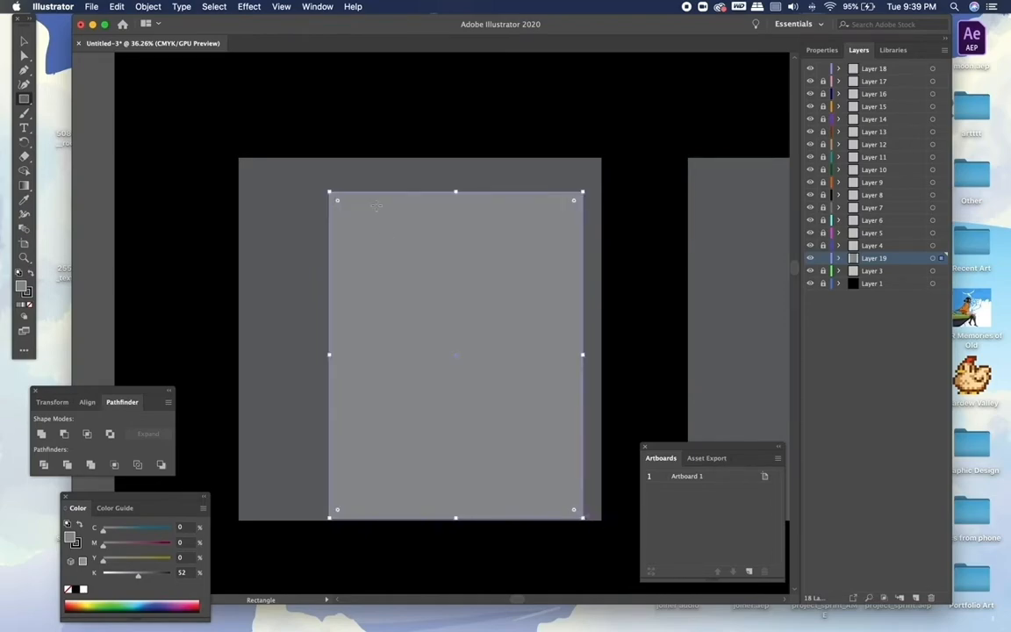
Fill the new rectangle with orange and darken it by setting black to 30%
click(79, 603)
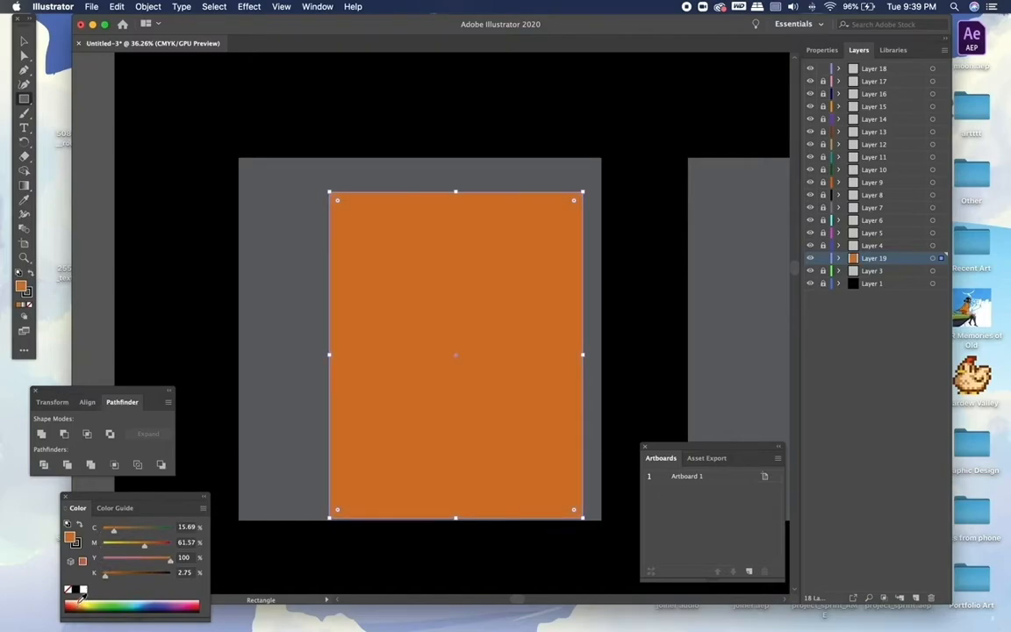
drag(114, 575, 125, 574)
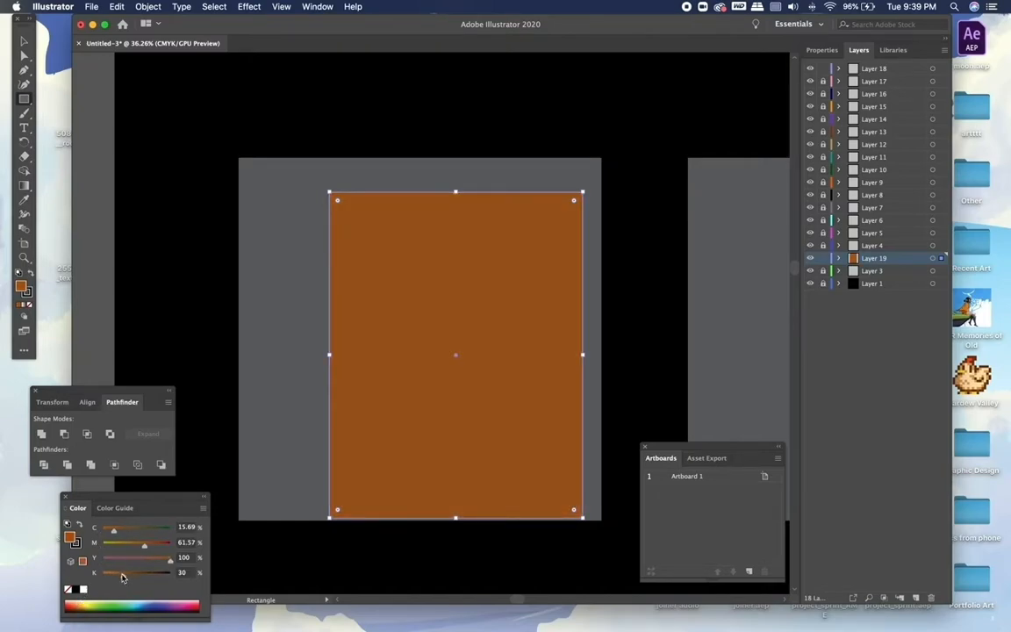
click(823, 50)
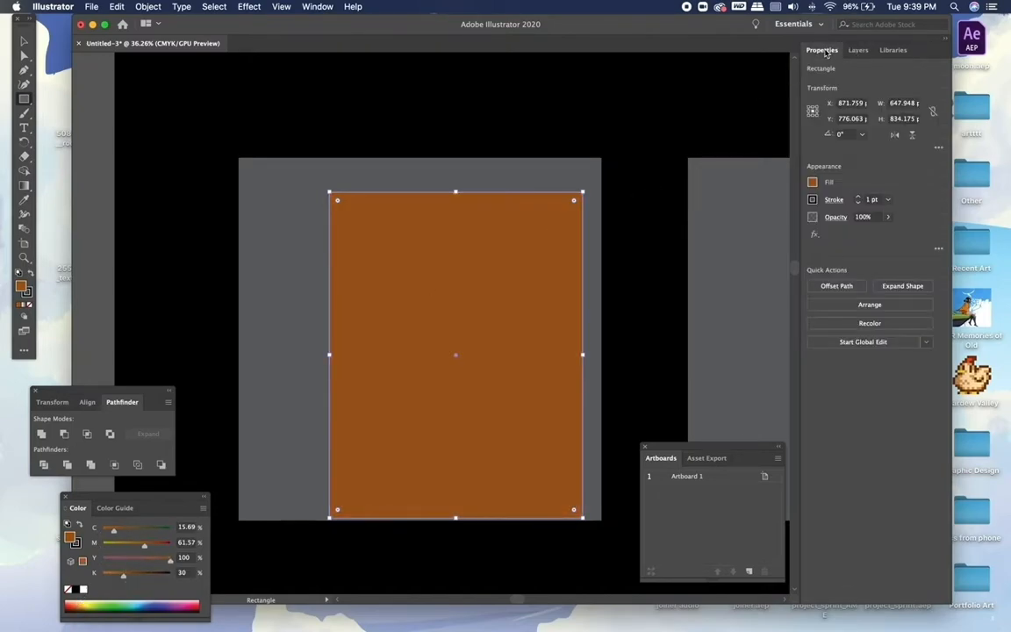
click(813, 181)
click(814, 182)
click(814, 182)
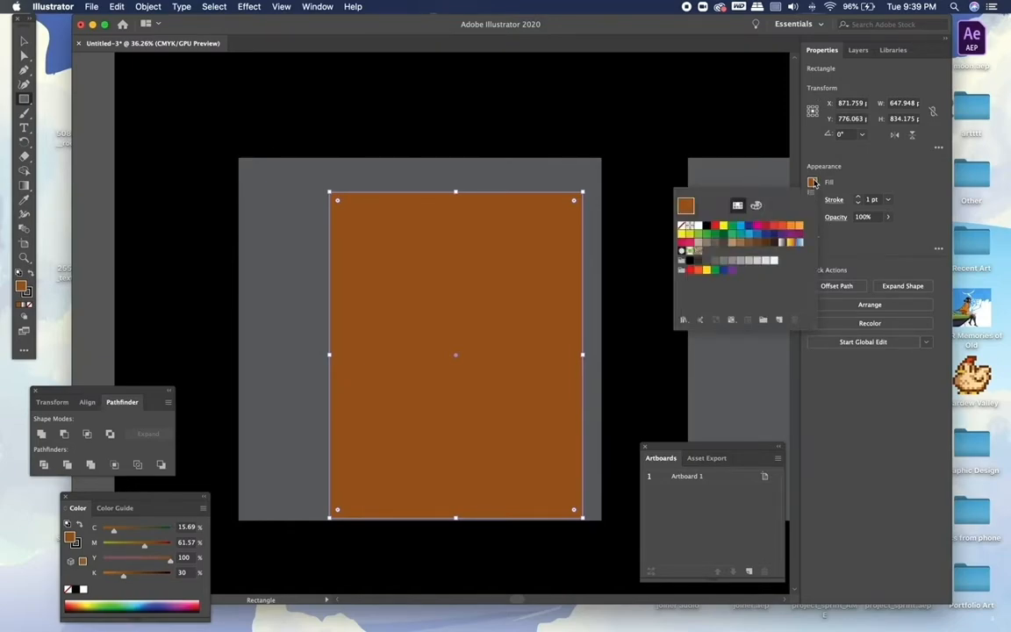
click(813, 182)
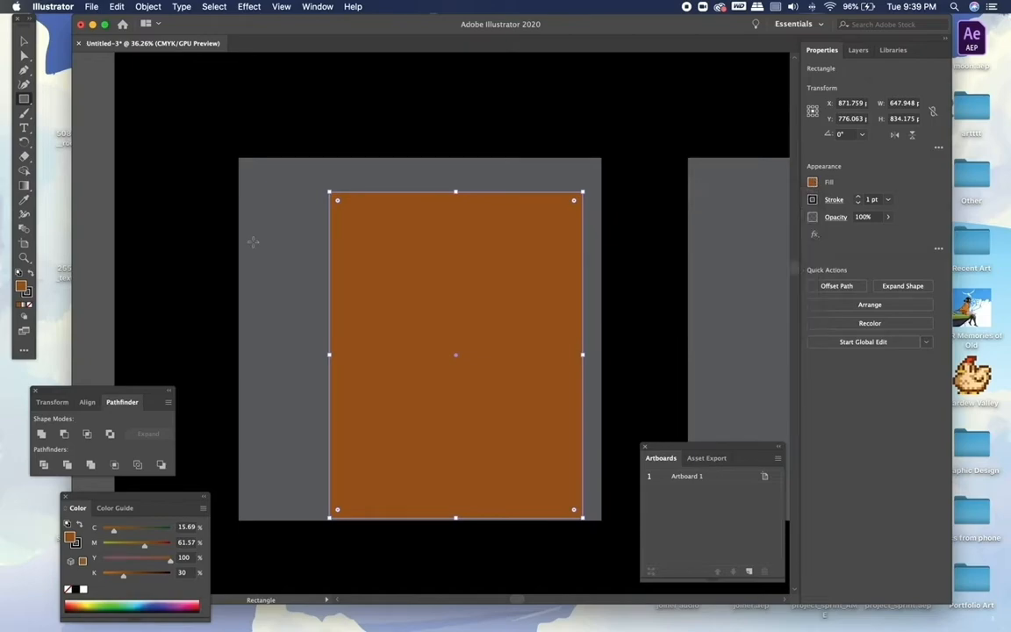
Change the rectangle's fill to a muted dark purple, about C 67, M 67, Y 33, K 13
double_click(26, 291)
click(83, 170)
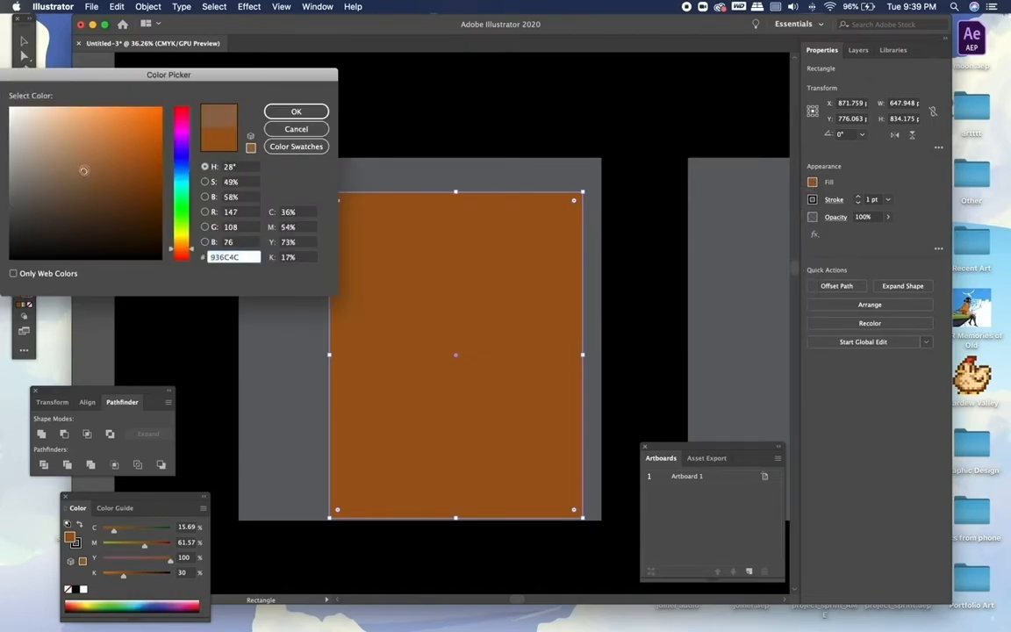
drag(79, 174, 58, 172)
drag(186, 169, 186, 156)
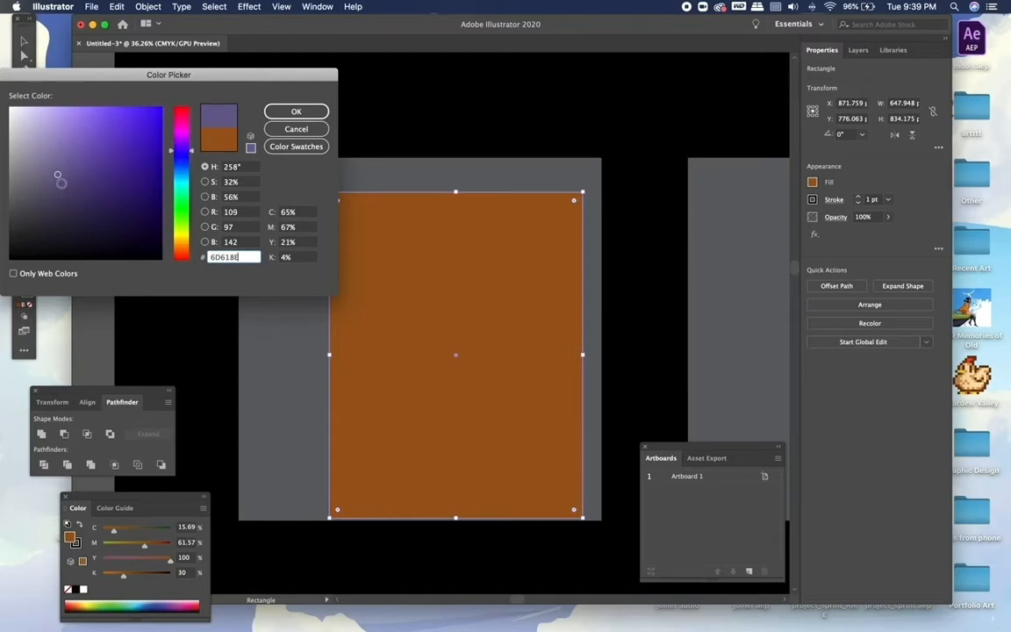
click(293, 111)
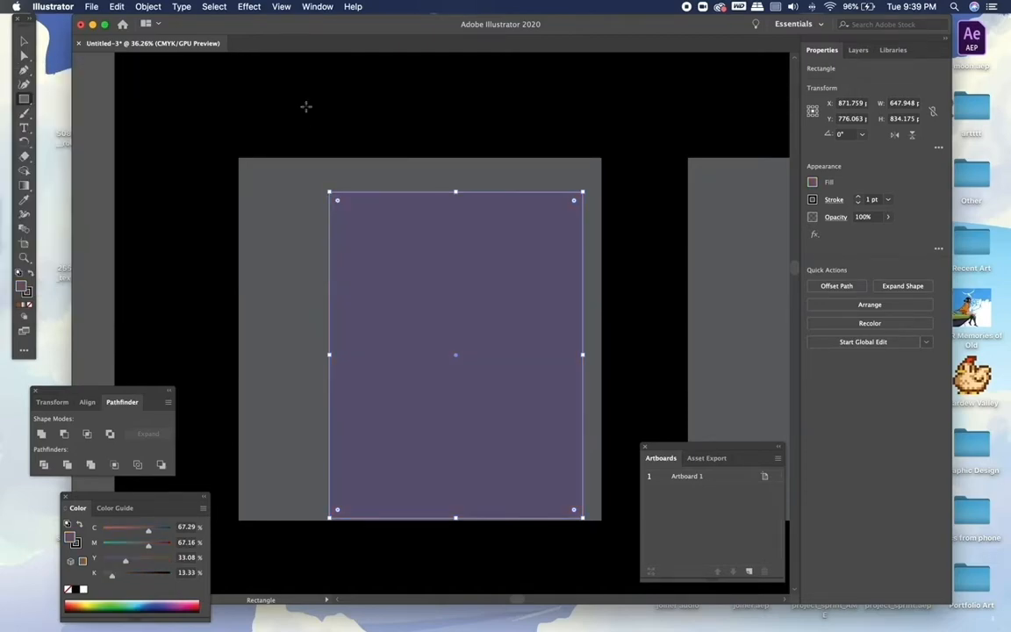
Remove the black stroke from the purple rectangle and deselect it
click(372, 94)
scroll(373, 94, up, 2)
scroll(372, 95, down, 2)
scroll(372, 95, right, 2)
click(370, 217)
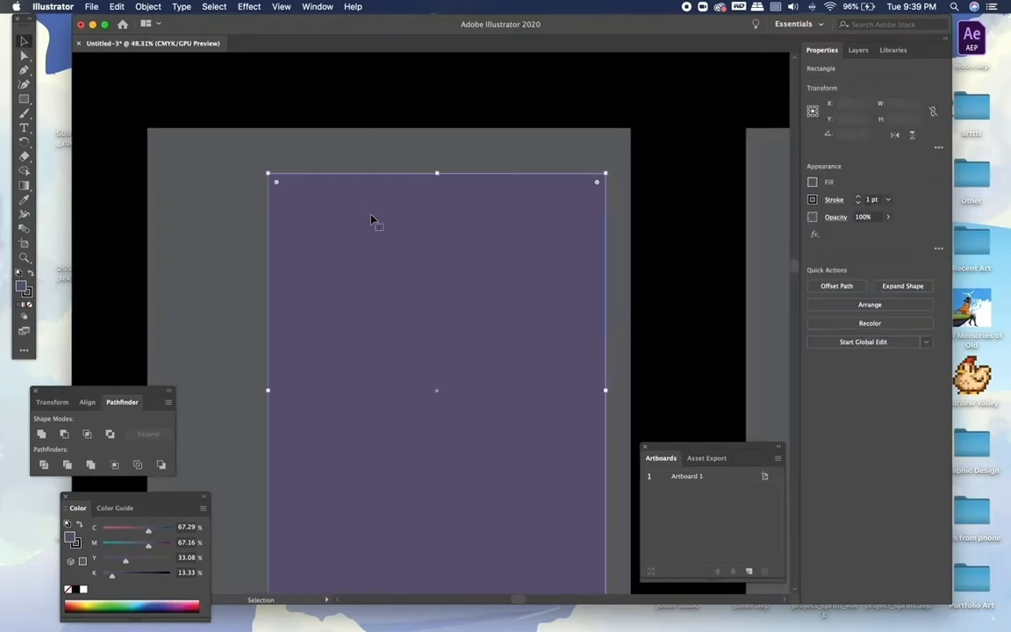
click(217, 261)
scroll(217, 262, up, 5)
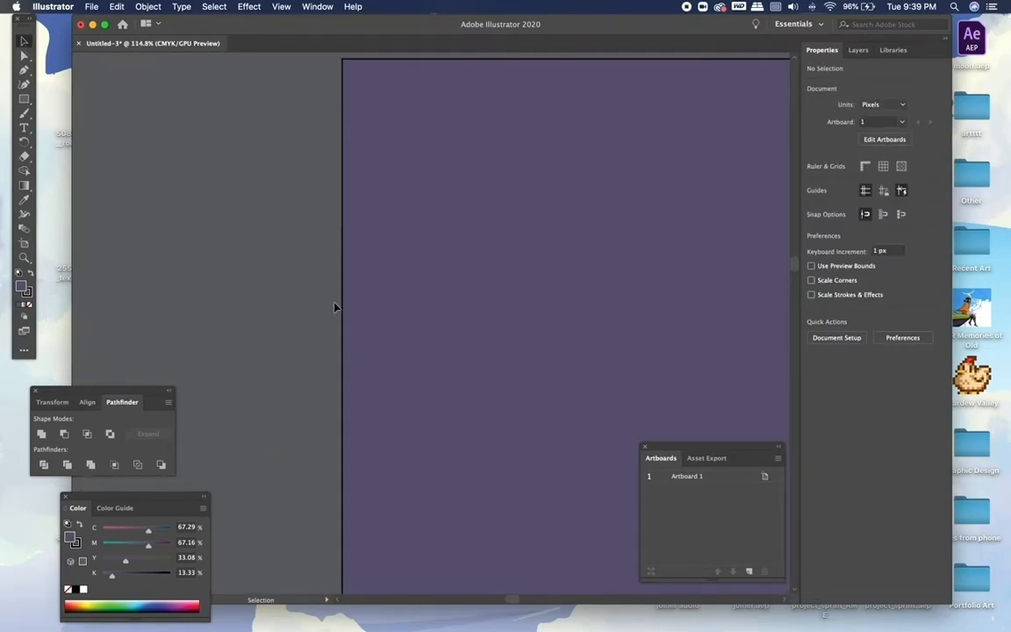
scroll(330, 307, down, 4)
click(340, 306)
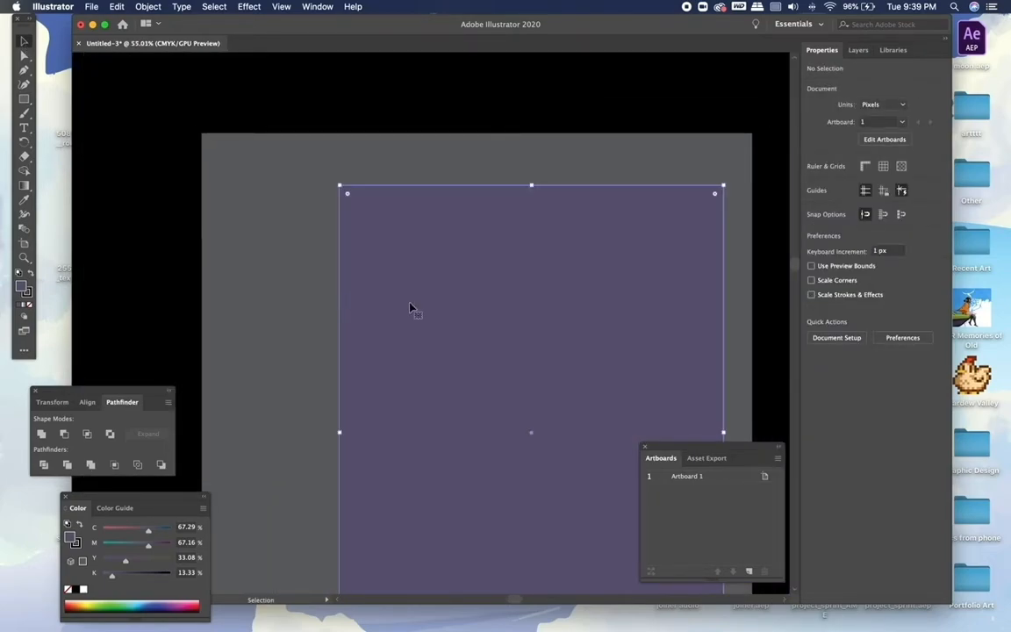
click(28, 293)
click(29, 306)
click(230, 239)
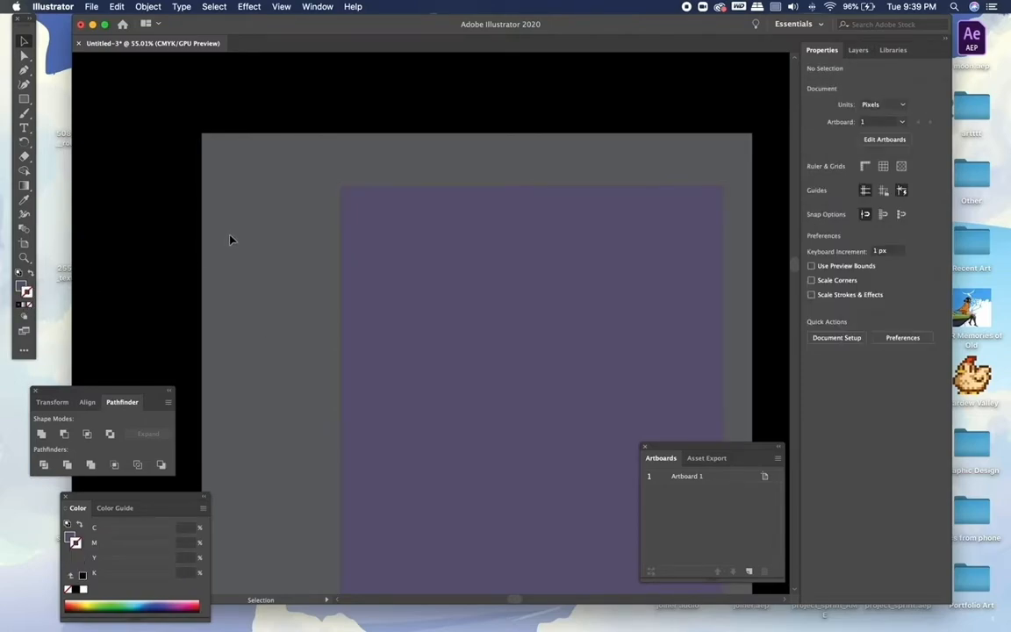
Draw a square overlapping the purple rectangle's upper-left corner and select both shapes
scroll(230, 239, down, 3)
scroll(230, 239, up, 3)
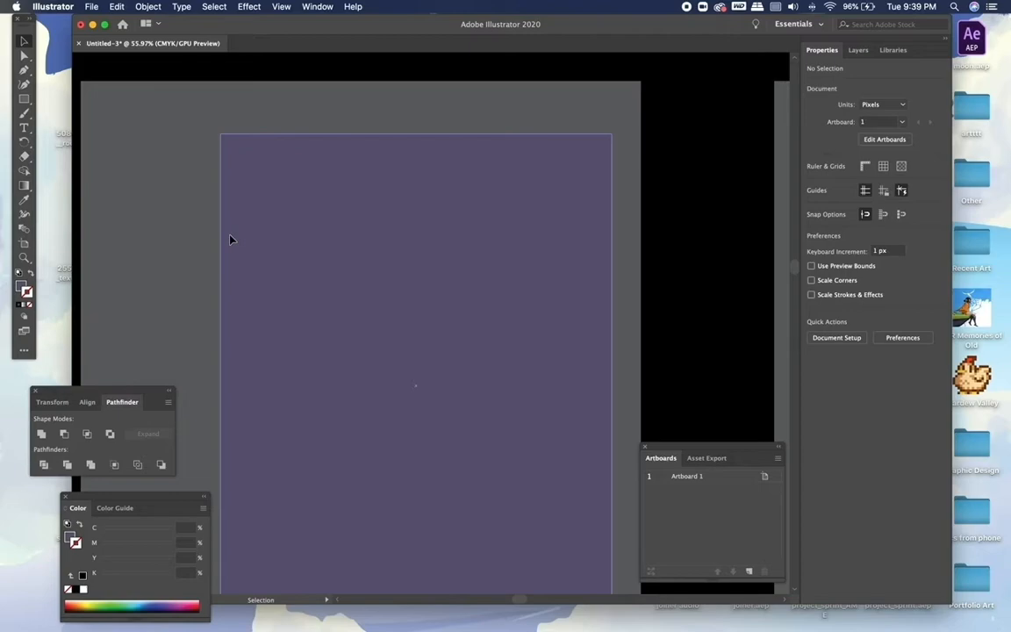
scroll(229, 239, up, 2)
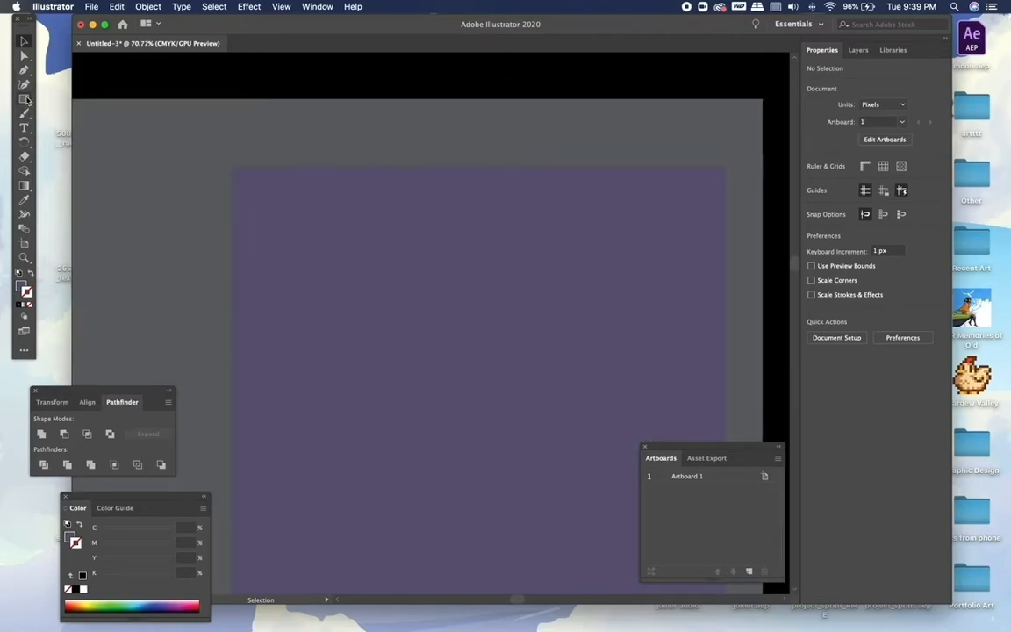
drag(146, 394, 170, 373)
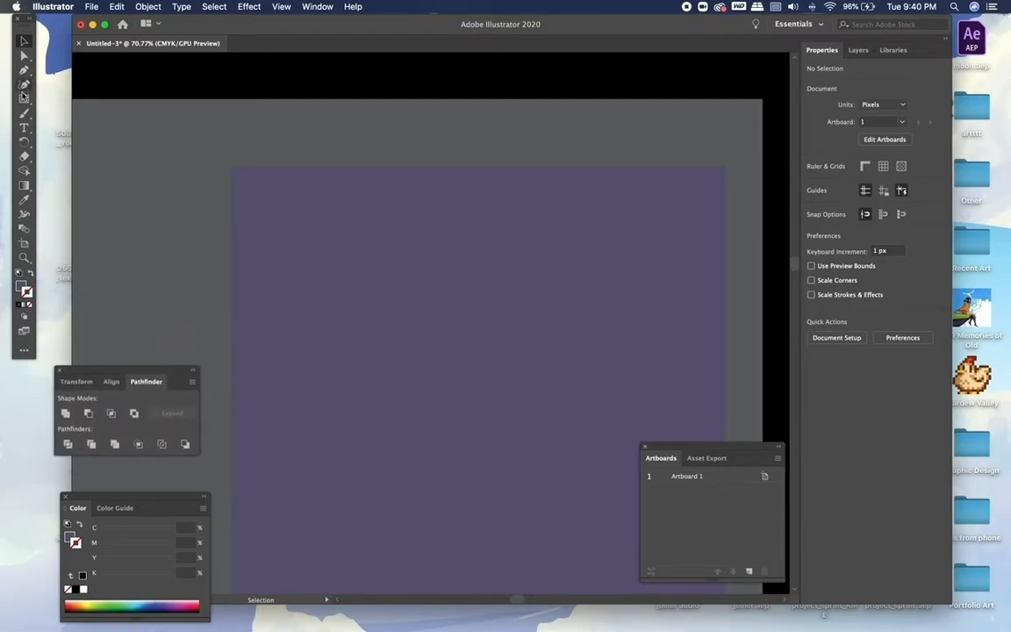
click(25, 98)
drag(205, 128, 414, 337)
click(68, 443)
click(25, 40)
drag(169, 183, 345, 236)
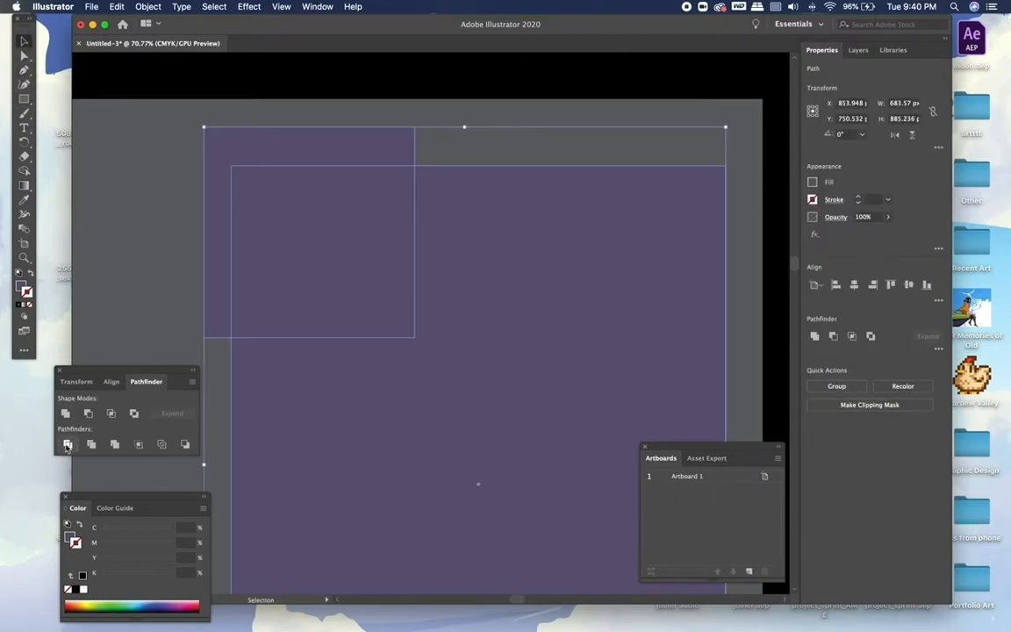
Divide the two overlapping shapes with Pathfinder and delete the piece where they overlap
click(67, 444)
click(102, 327)
double_click(347, 242)
click(347, 241)
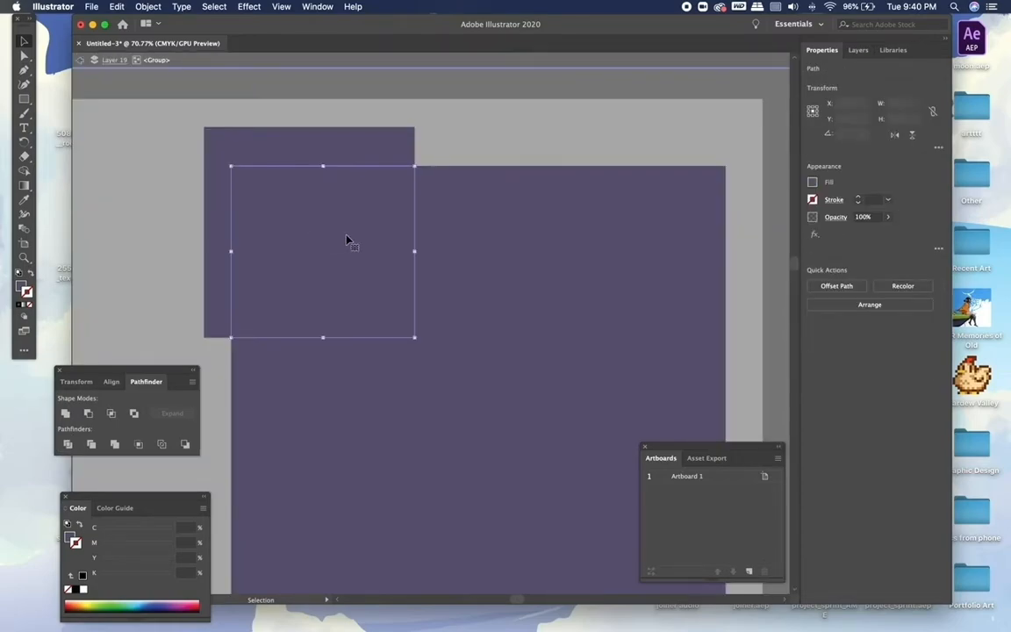
key(Delete)
double_click(174, 194)
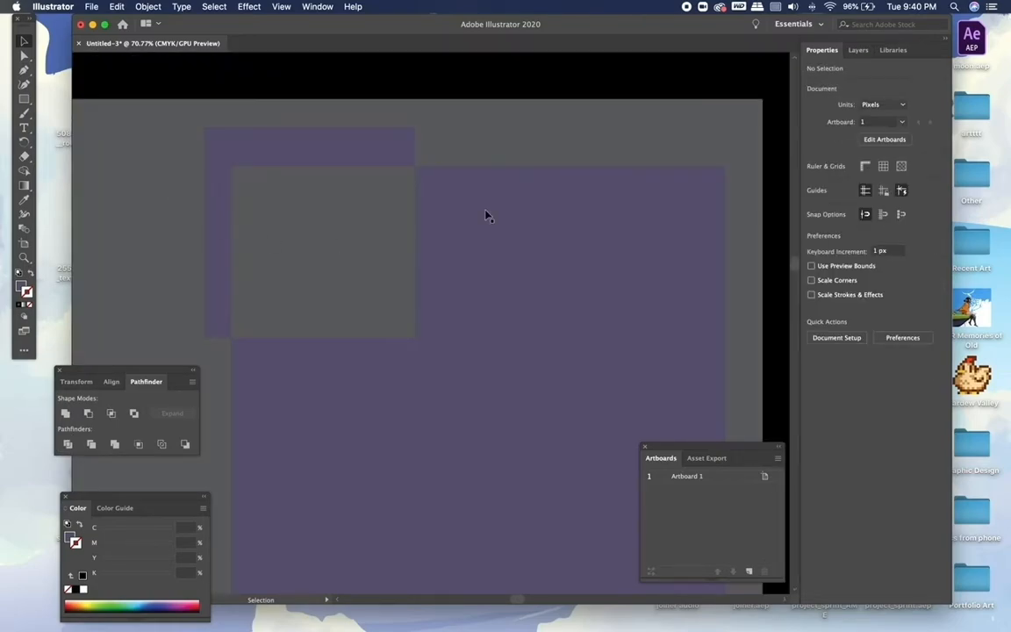
Undo the overlap deletion and the Divide operation, then delete the overlapping square
key(super+z)
key(super+z)
key(super+z)
key(v)
drag(249, 202, 214, 201)
key(Delete)
Draw a small window rectangle about 73 × 114 px just inside the purple building's upper-left corner
scroll(307, 219, down, 3)
scroll(307, 218, down, 3)
scroll(324, 195, up, 3)
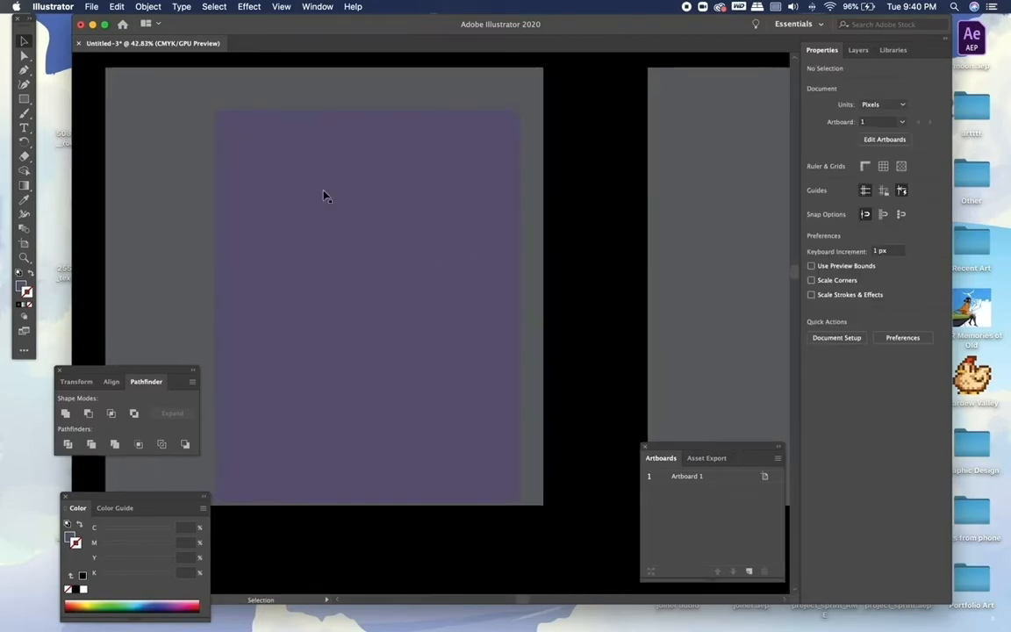
scroll(325, 195, up, 2)
click(23, 99)
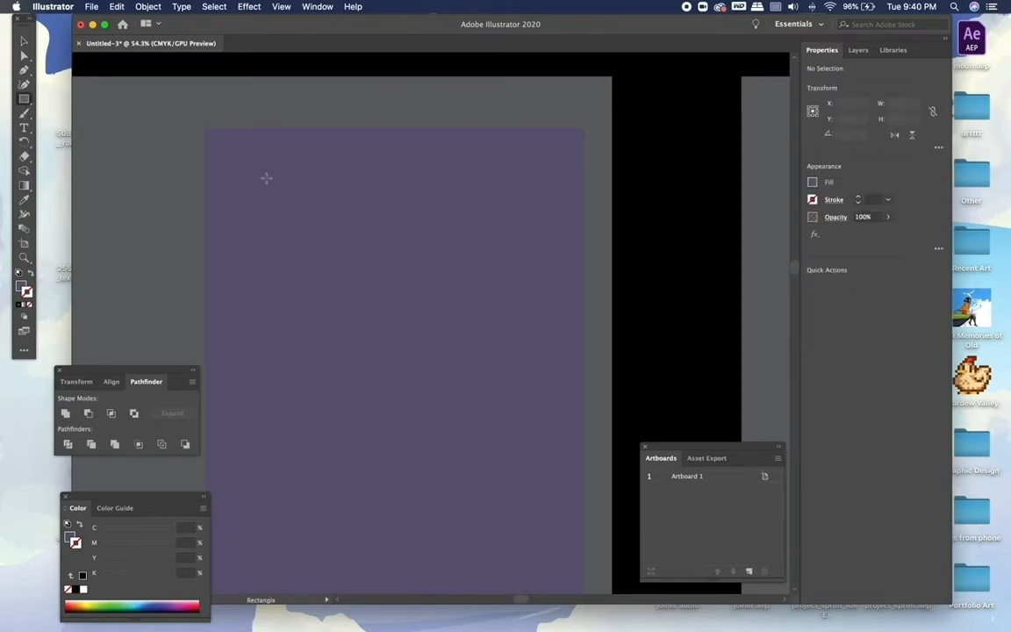
drag(224, 149, 265, 215)
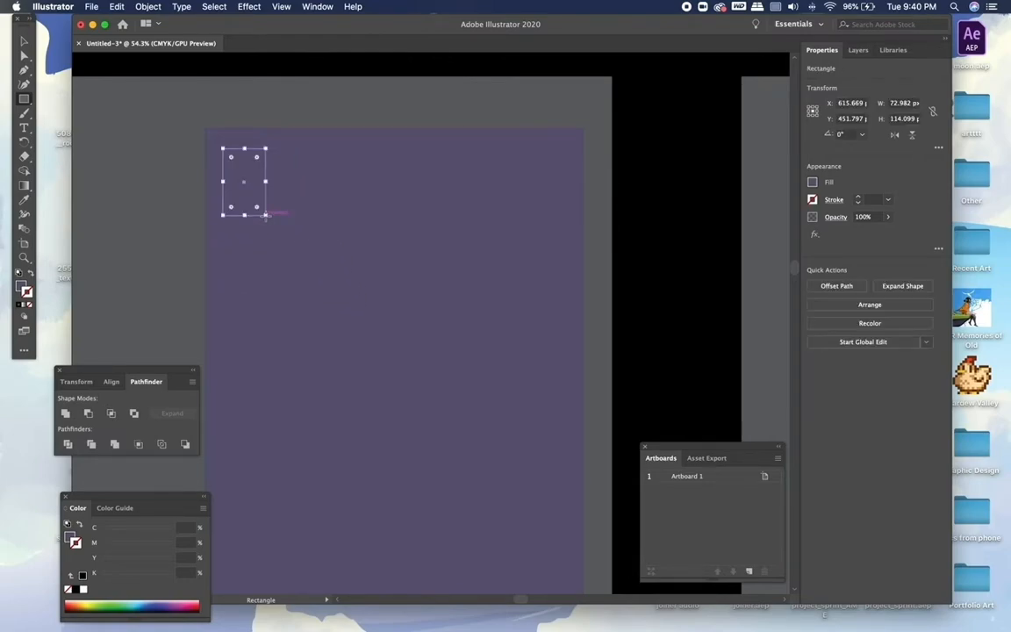
Fill the small window with pale lavender, about C 8, M 11, Y 0, K 0, and deselect it
double_click(18, 275)
drag(47, 188, 20, 115)
click(314, 112)
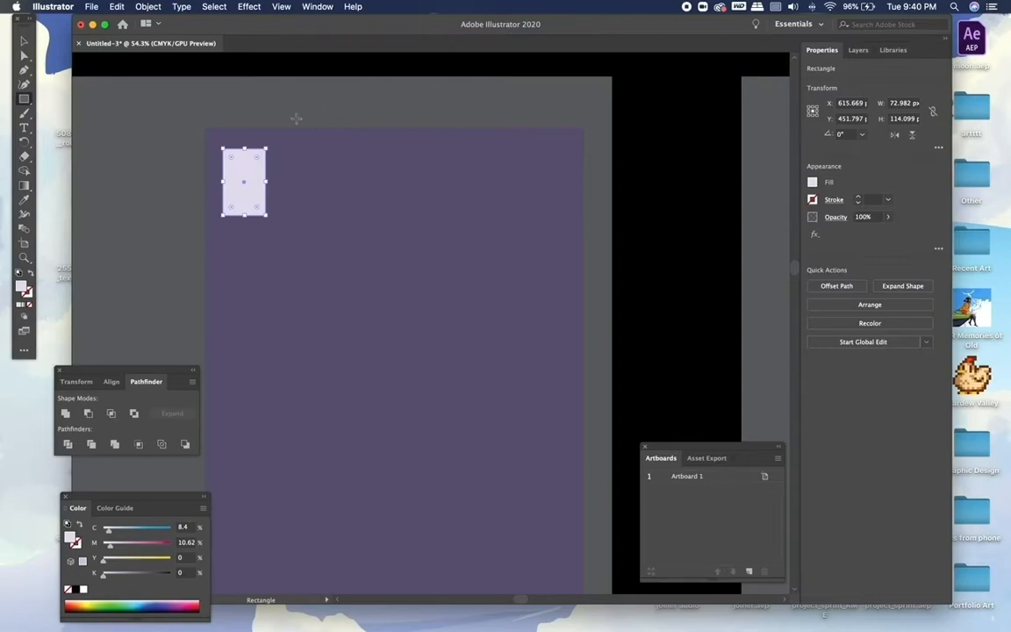
click(23, 42)
click(147, 174)
Copy the lavender window and paste two duplicates, lining them up in a row beside the original
key(super+0)
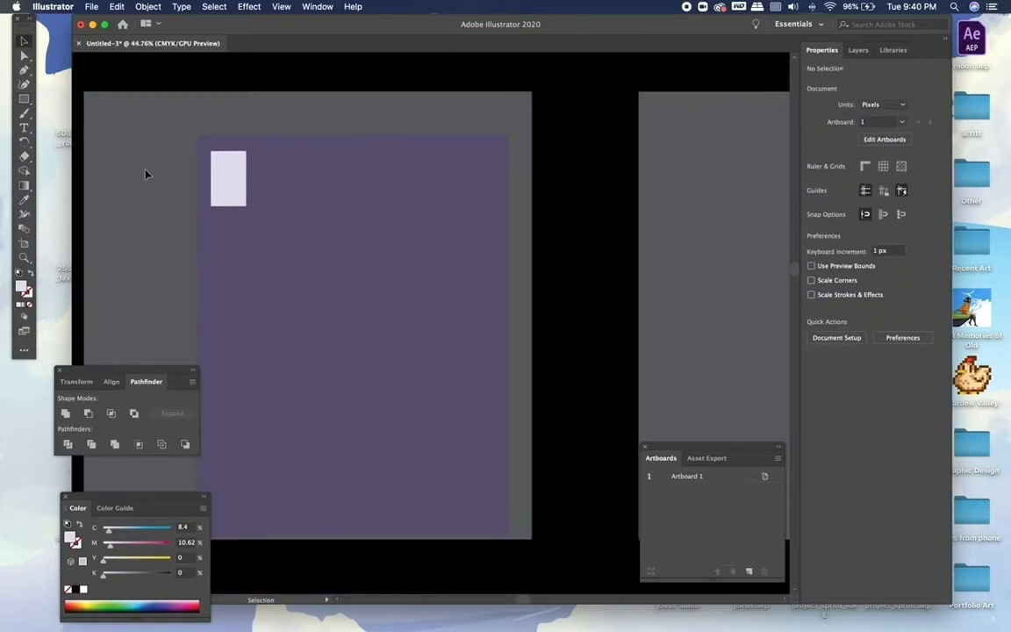
scroll(146, 174, up, 3)
scroll(146, 174, right, 2)
key(a)
click(283, 193)
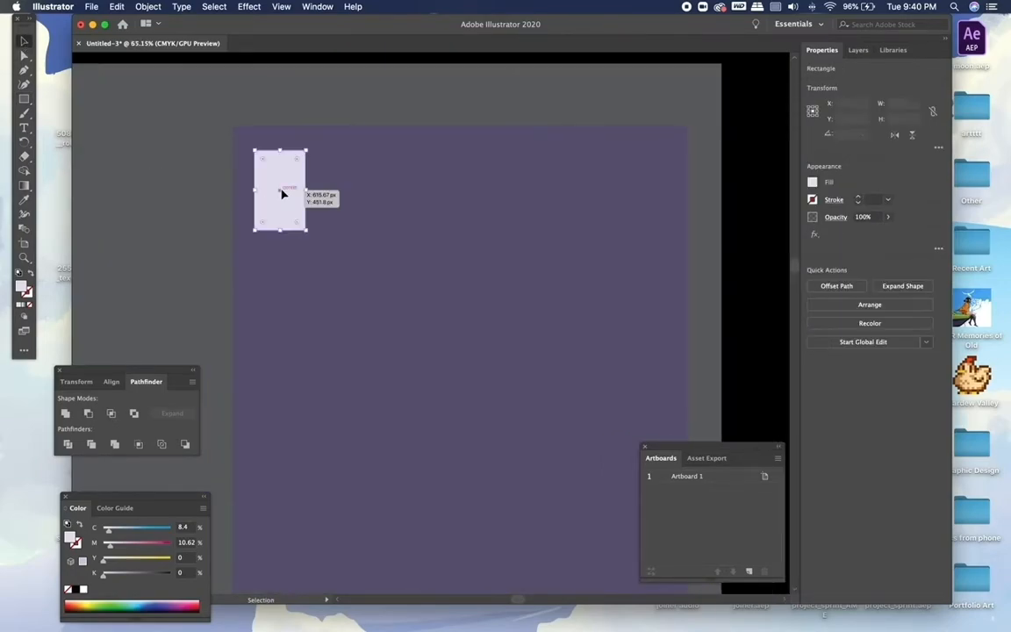
key(super+c)
key(super+v)
drag(436, 316, 351, 181)
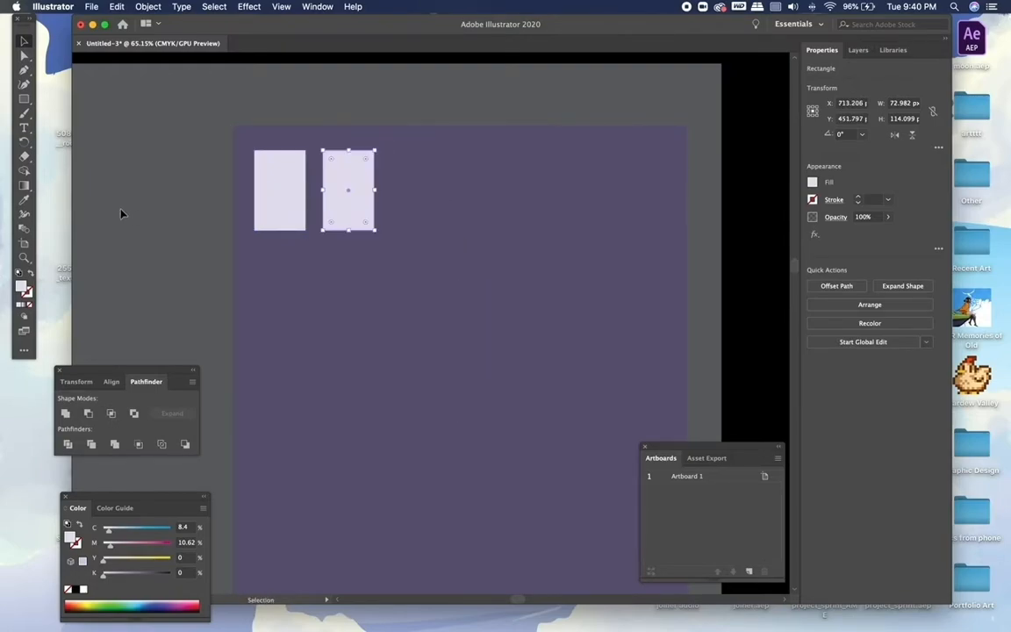
click(132, 216)
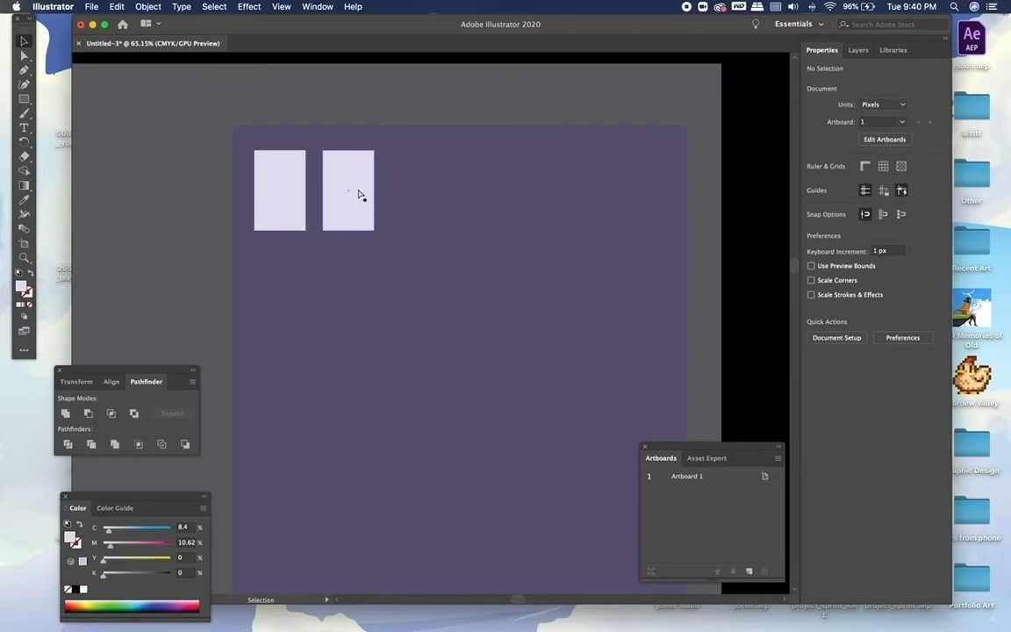
key(super+v)
drag(435, 307, 416, 176)
click(194, 187)
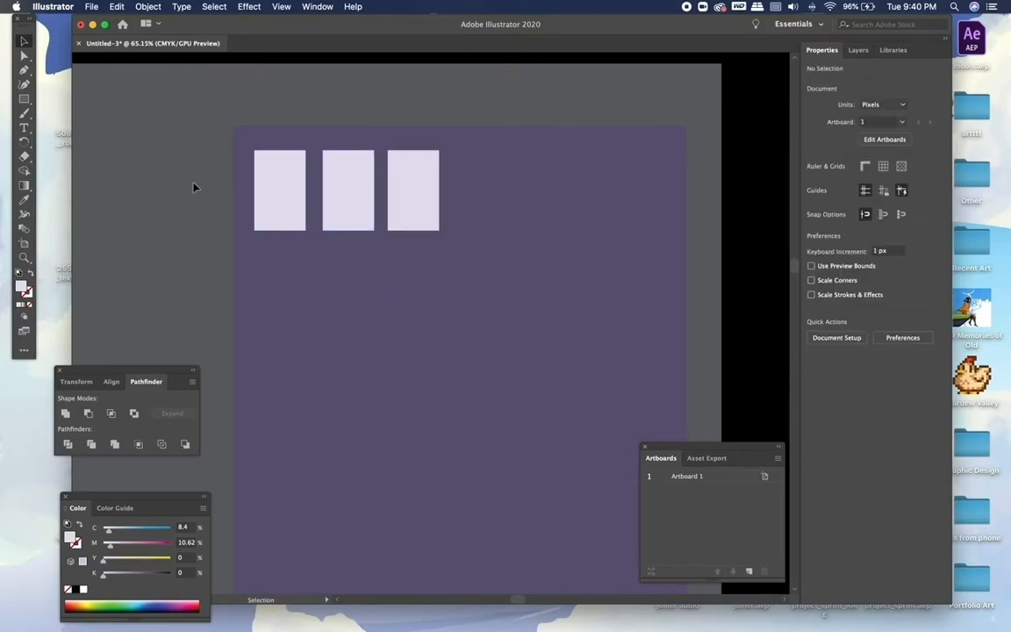
Move the middle window directly below the first one, aligned with its left edge
scroll(194, 187, down, 3)
scroll(194, 187, left, 2)
drag(405, 133, 335, 238)
click(202, 210)
Move the remaining window from the top row below the second one and even out the column's vertical spacing
scroll(202, 211, down, 1)
scroll(202, 211, down, 5)
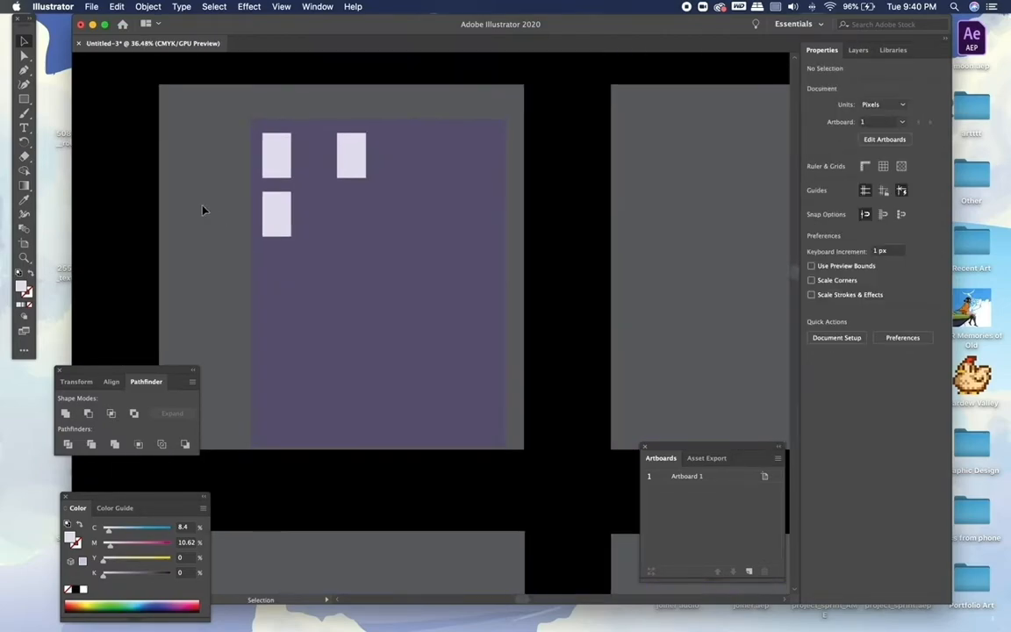
scroll(203, 211, up, 4)
drag(419, 133, 307, 292)
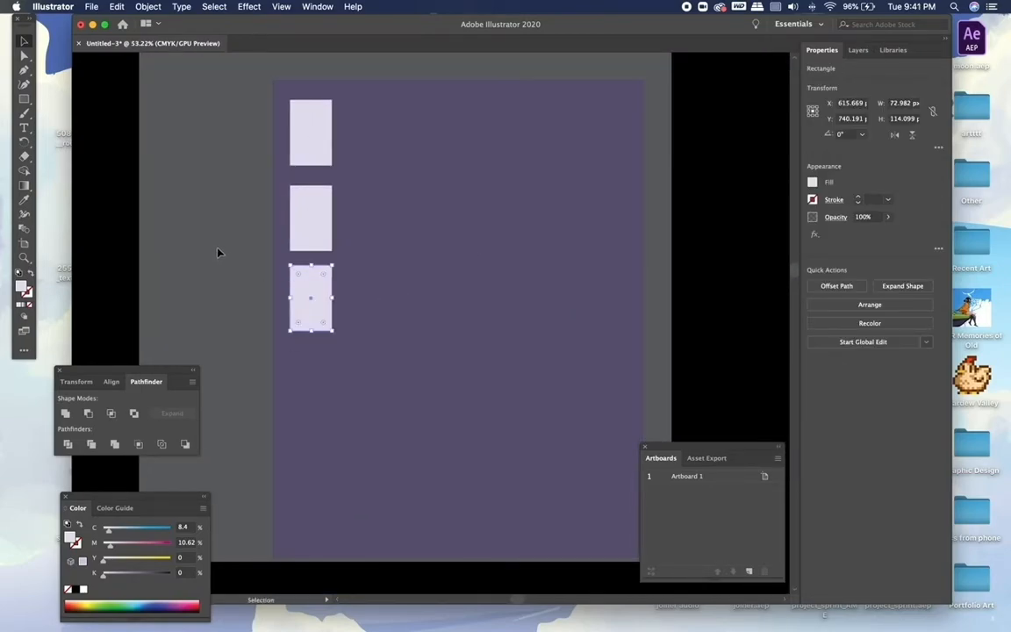
click(219, 252)
scroll(219, 253, down, 4)
scroll(218, 253, up, 4)
drag(314, 278, 316, 283)
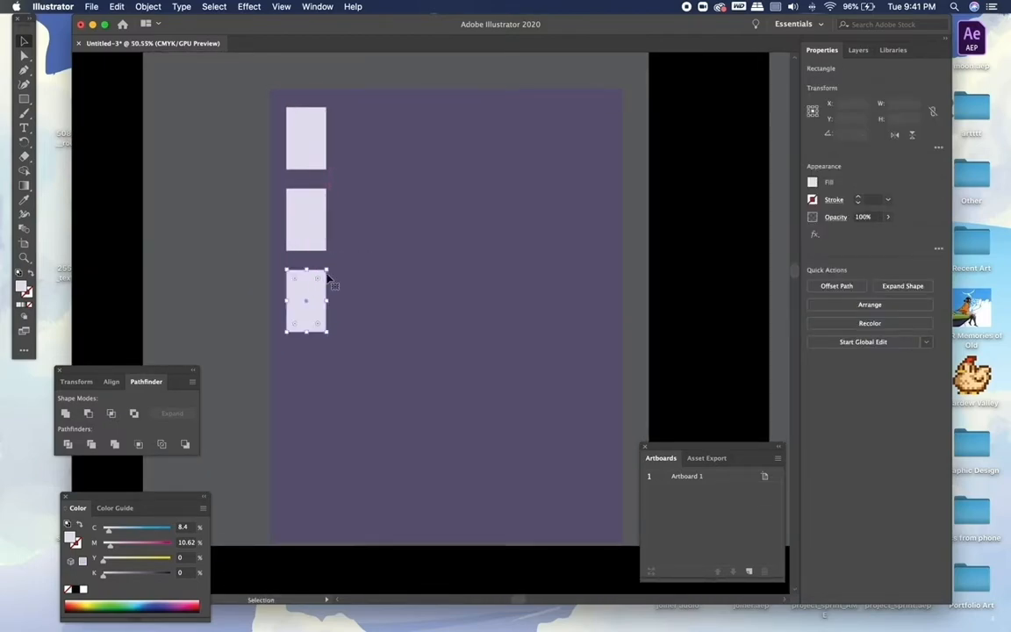
click(230, 248)
Paste a fourth window and align it at the bottom of the column with matching spacing
scroll(288, 265, down, 1)
key(super+v)
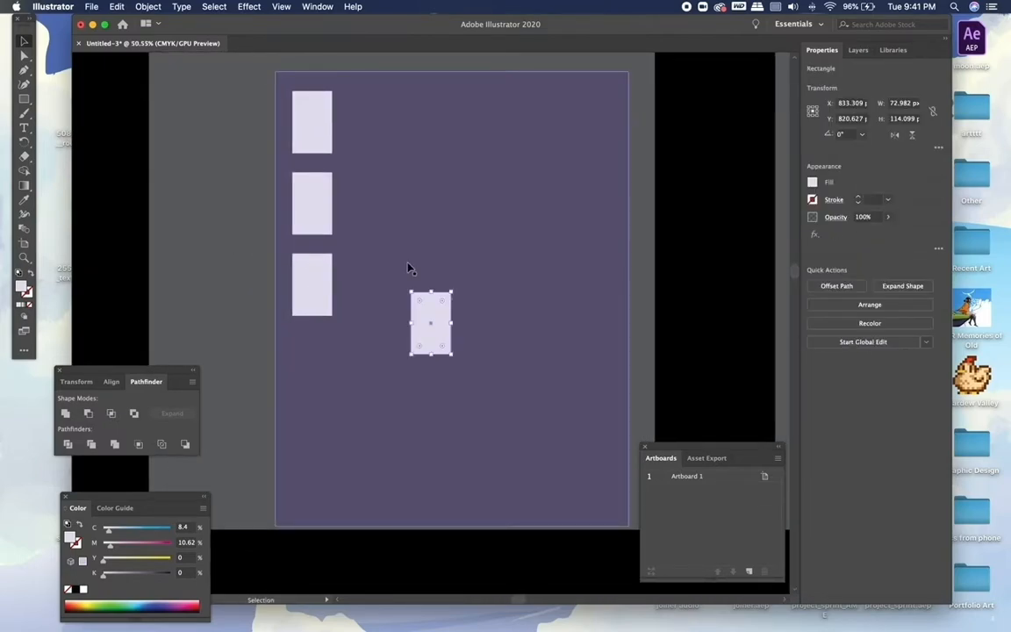
drag(415, 315, 309, 355)
click(208, 289)
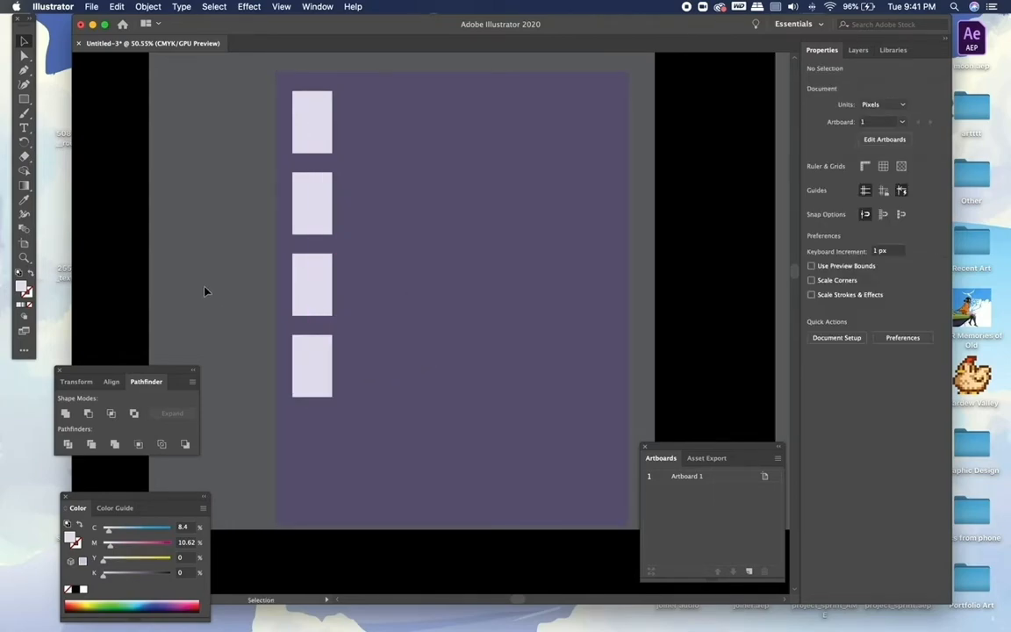
Delete the bottom window of the column, leaving three stacked windows
scroll(205, 290, down, 3)
scroll(204, 292, up, 2)
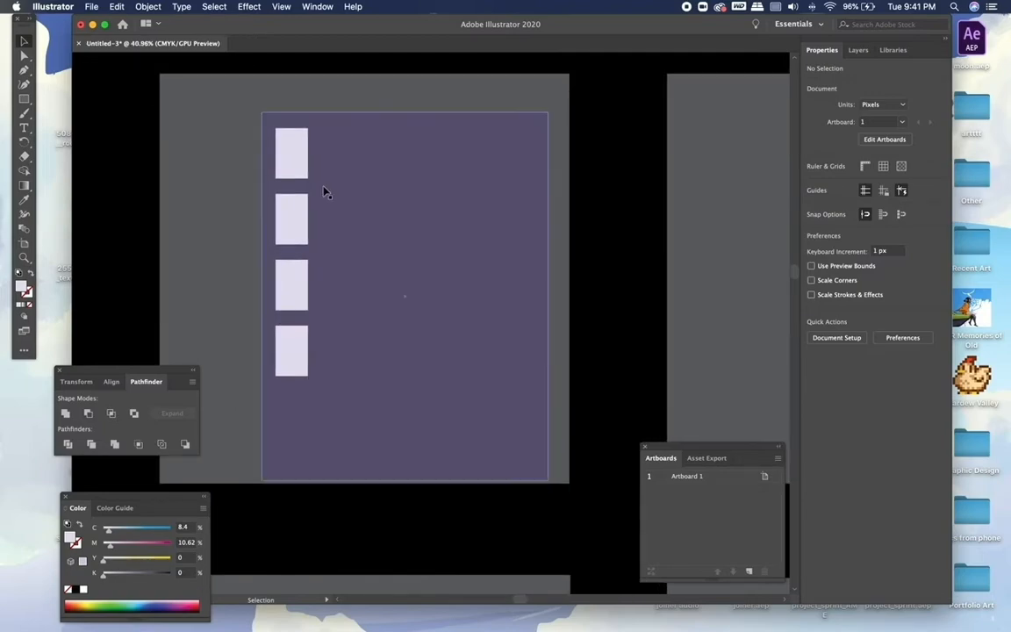
click(294, 345)
key(Delete)
Duplicate the column of three windows and place the copy beside the original at the same height
click(299, 276)
shift+click(305, 217)
shift+click(302, 142)
drag(292, 169, 340, 169)
click(253, 214)
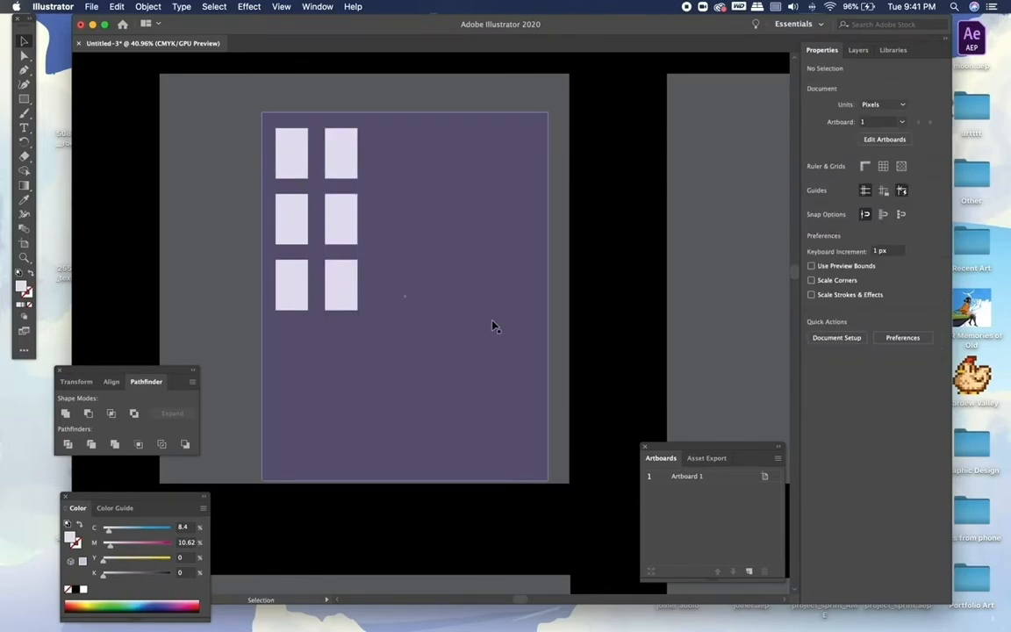
Paste another three-window column and align it beside the second as the third column
key(cmd+v)
drag(431, 264, 386, 175)
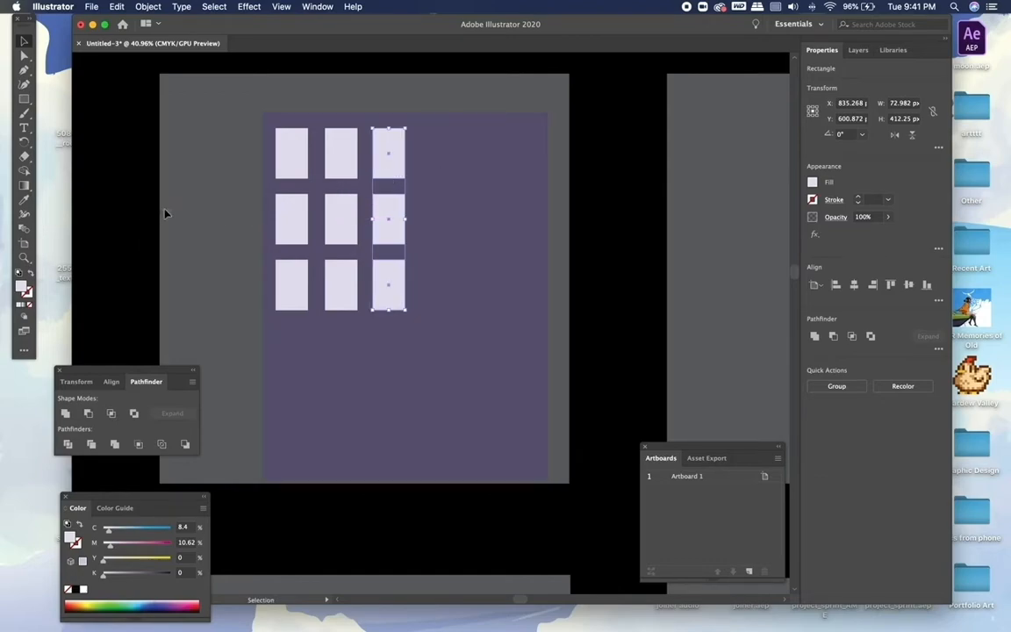
click(134, 186)
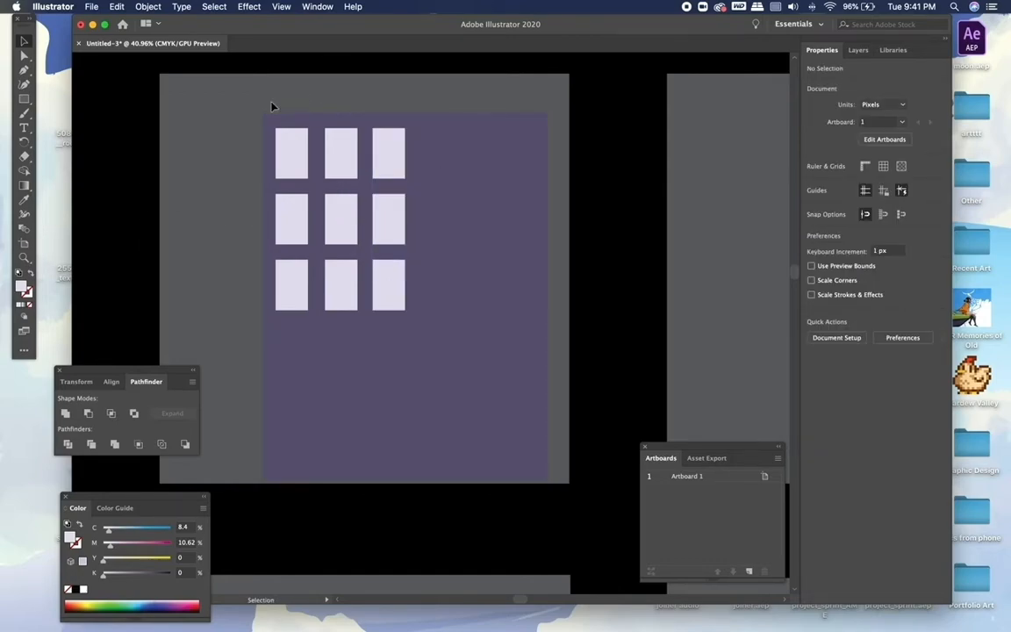
click(292, 153)
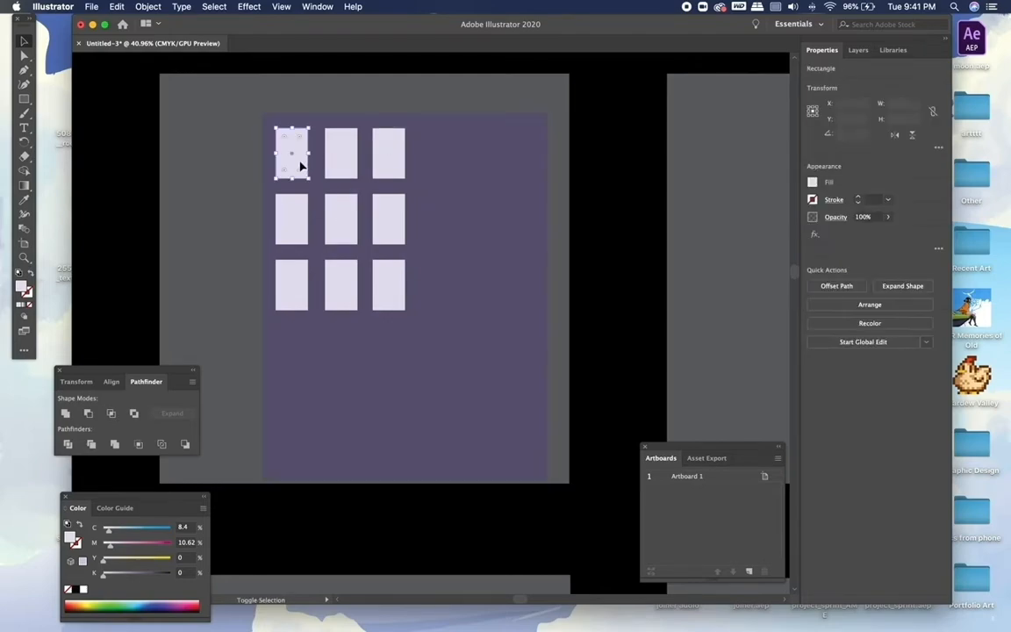
click(629, 390)
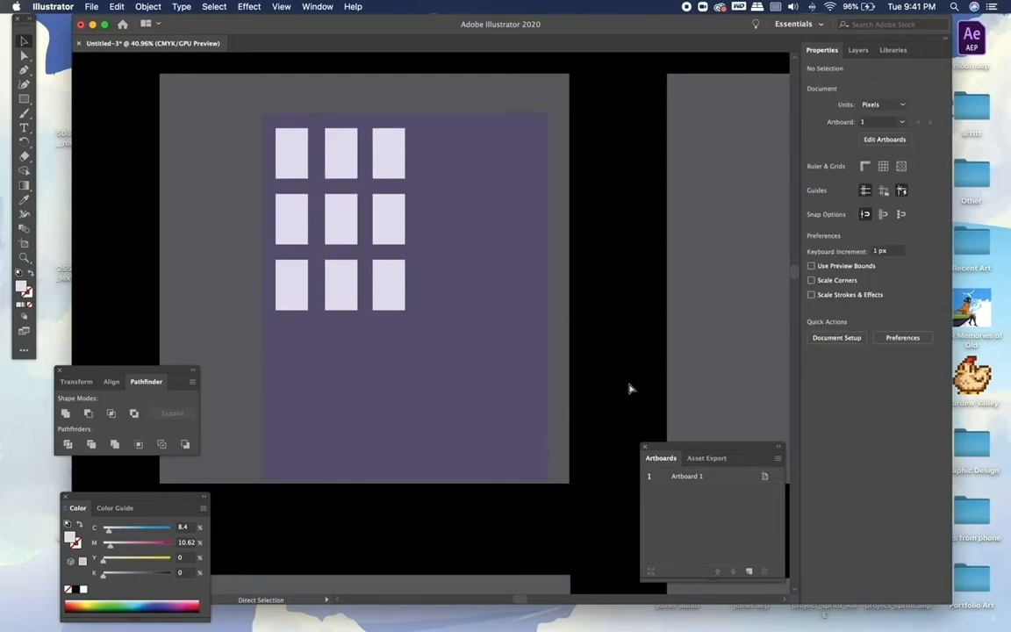
Add a fourth and a fifth three-window column in line with the existing ones
key(super+v)
drag(430, 342, 433, 234)
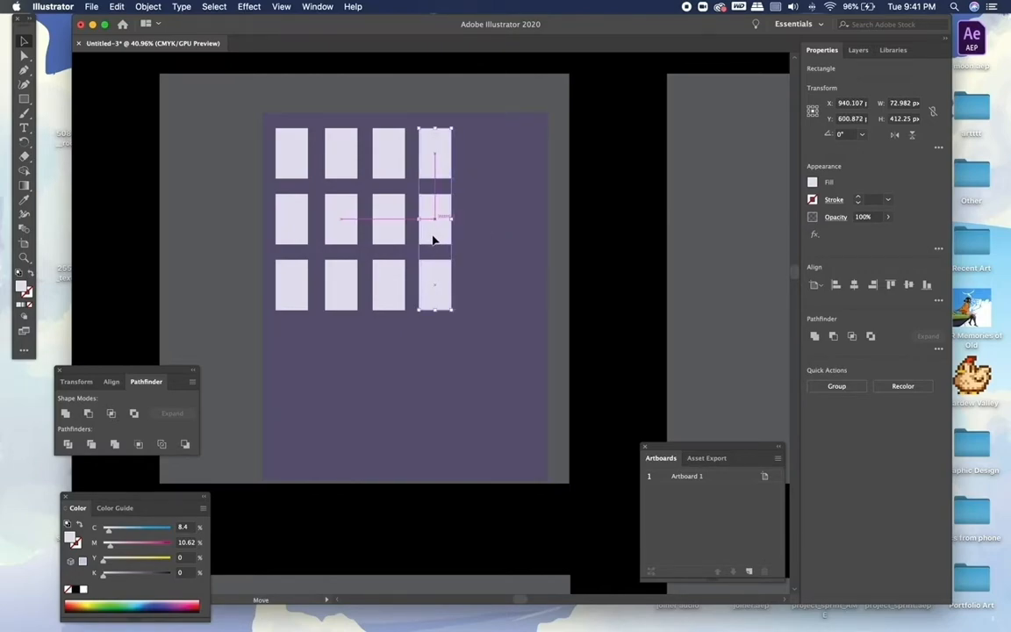
click(619, 258)
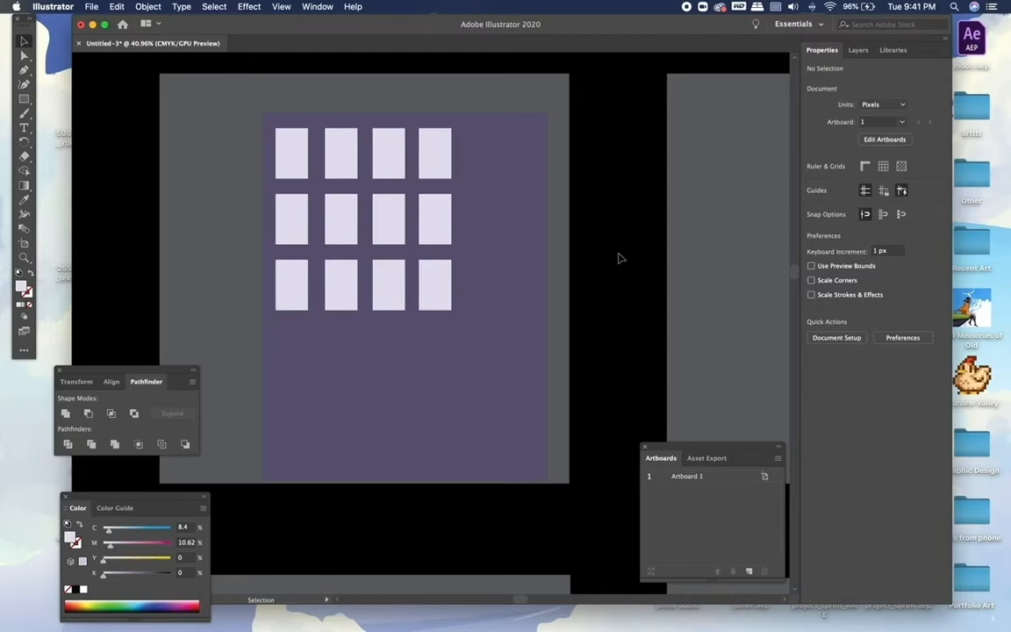
drag(446, 235, 480, 238)
click(632, 240)
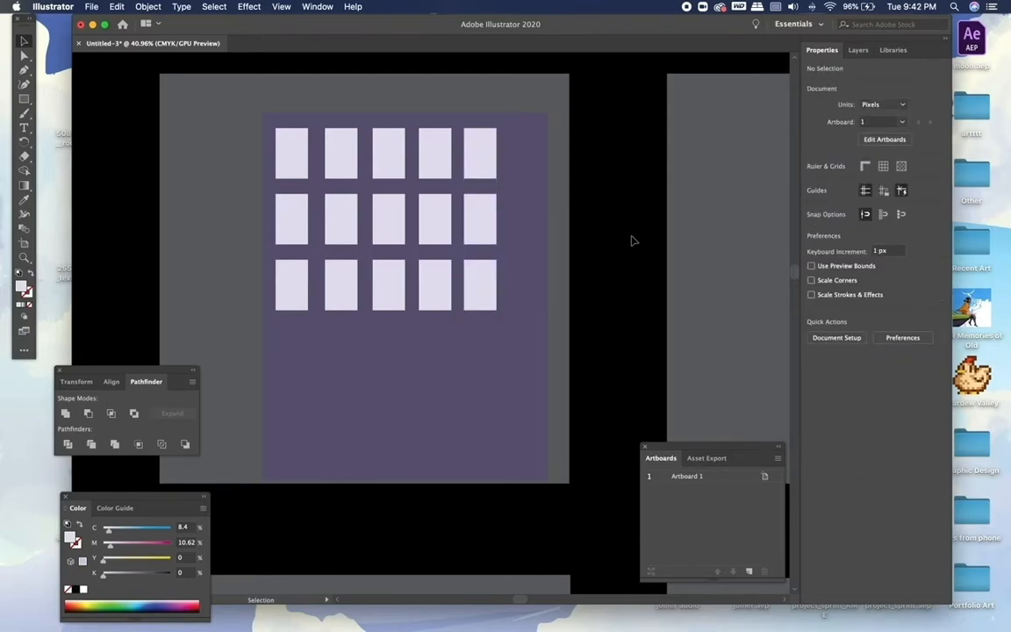
Move the fifth window column horizontally close to the building's right edge
click(478, 153)
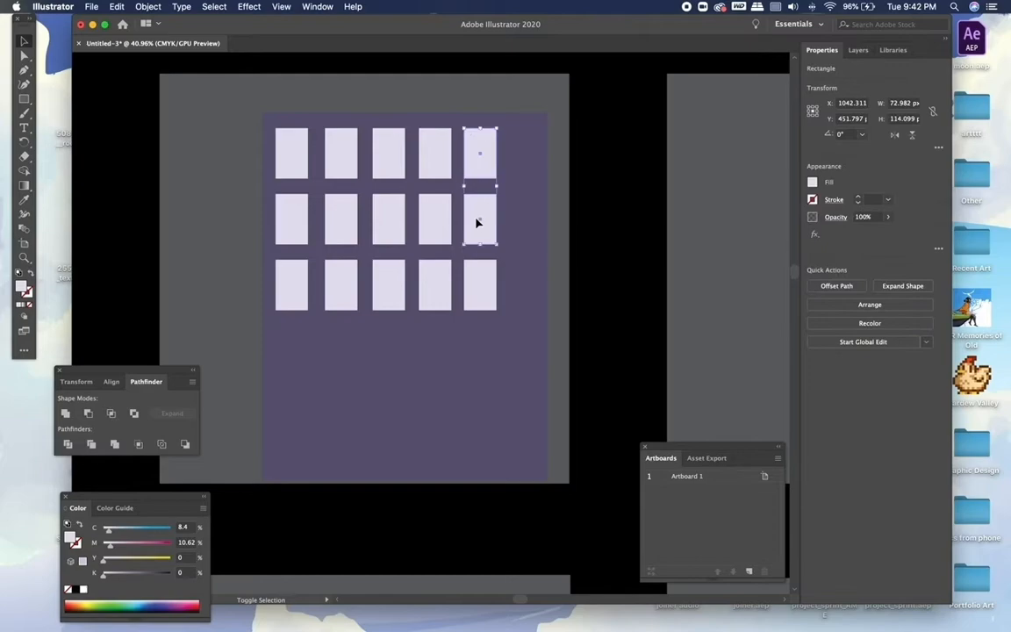
shift+click(478, 221)
shift+click(480, 283)
drag(481, 237, 516, 237)
click(640, 240)
Shift the fourth window column right, closer to the fifth column
click(437, 160)
shift+click(439, 215)
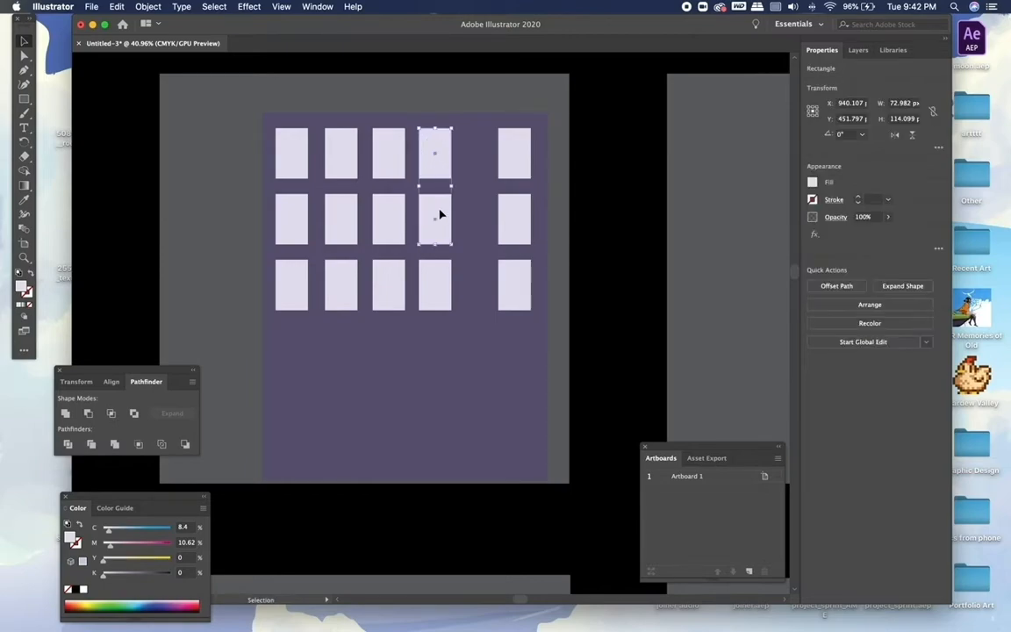
shift+click(437, 282)
drag(441, 237, 467, 234)
click(625, 235)
Shift the third window column right to the middle of the building
click(391, 165)
shift+click(391, 208)
shift+click(390, 279)
drag(390, 279, 405, 280)
click(648, 269)
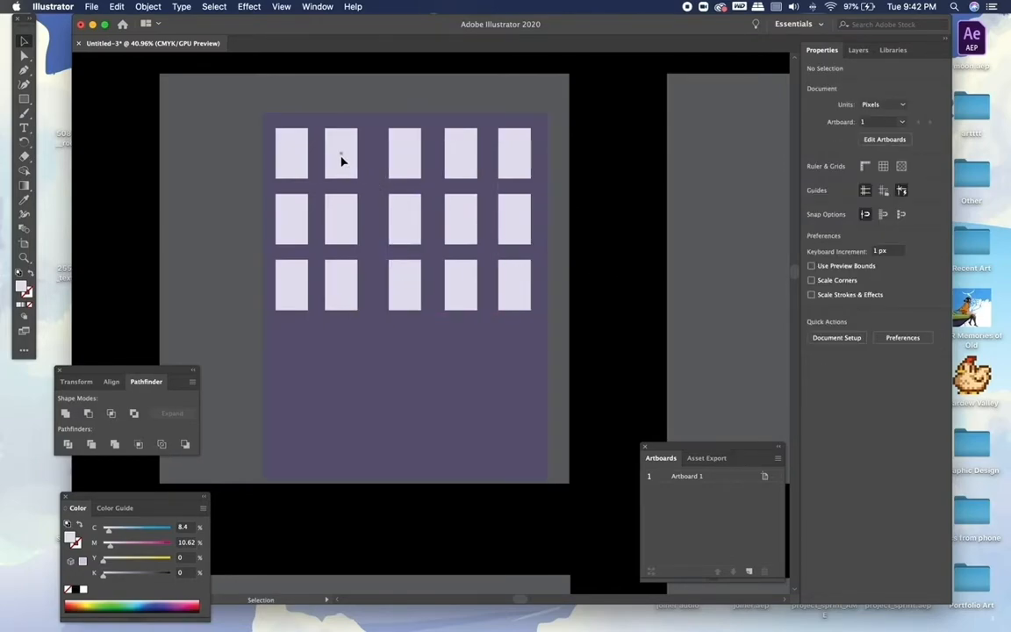
Shift the second window column right to sit midway between the first and third columns
click(343, 160)
shift+click(350, 217)
shift+click(344, 282)
drag(350, 217, 358, 216)
click(678, 267)
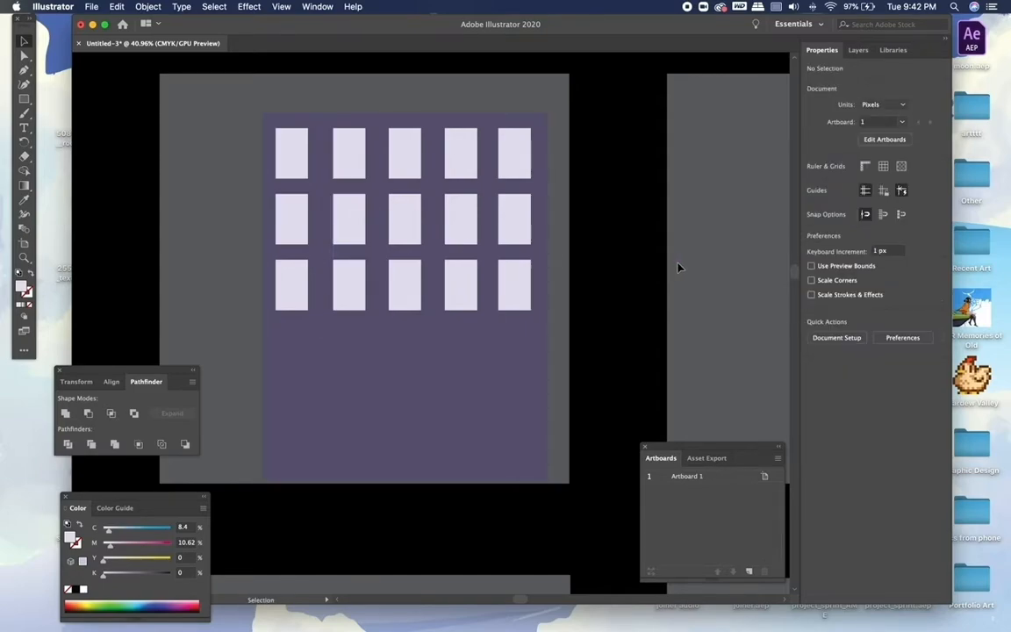
click(509, 160)
shift+click(517, 215)
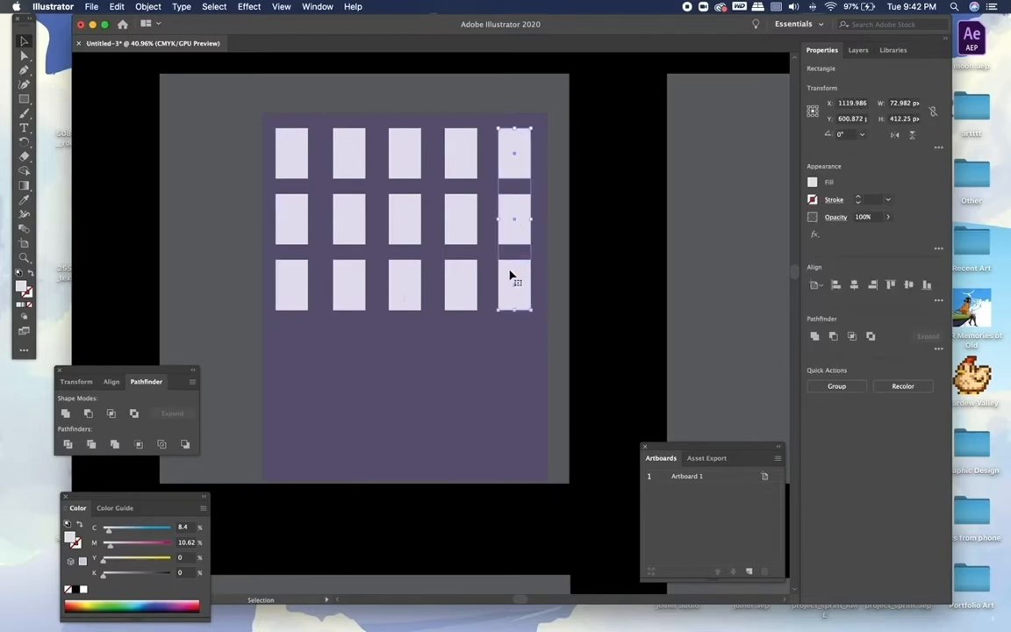
shift+click(514, 276)
click(648, 276)
scroll(648, 276, down, 5)
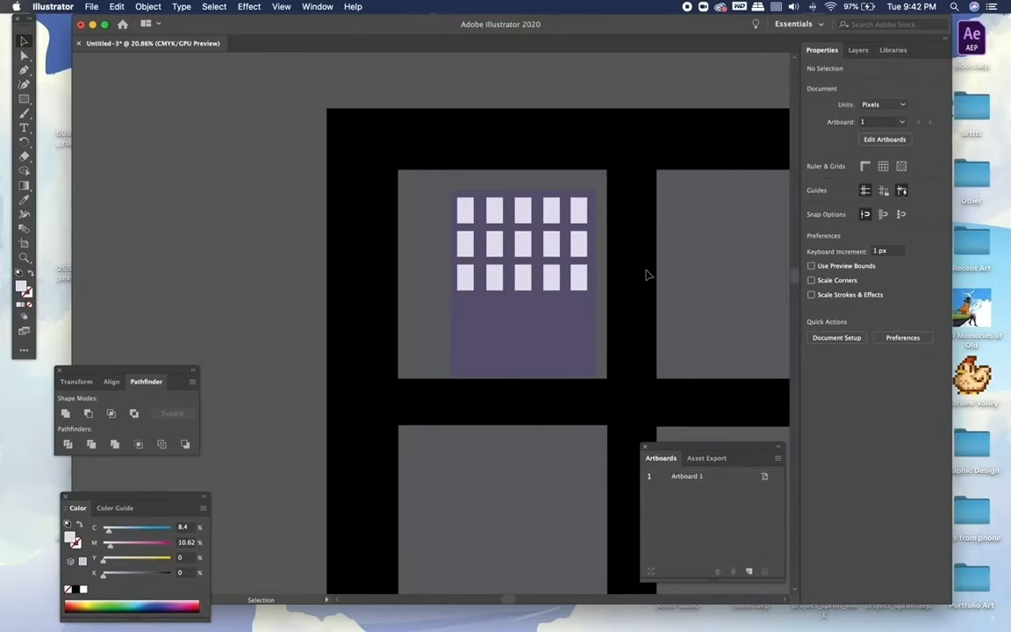
scroll(640, 275, up, 5)
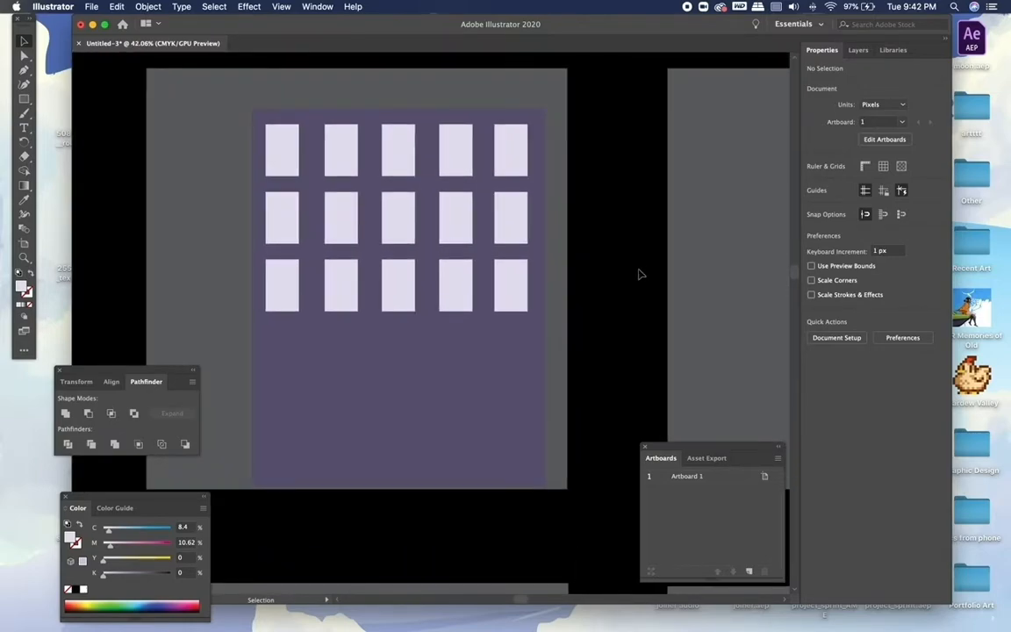
click(24, 99)
drag(265, 312, 439, 354)
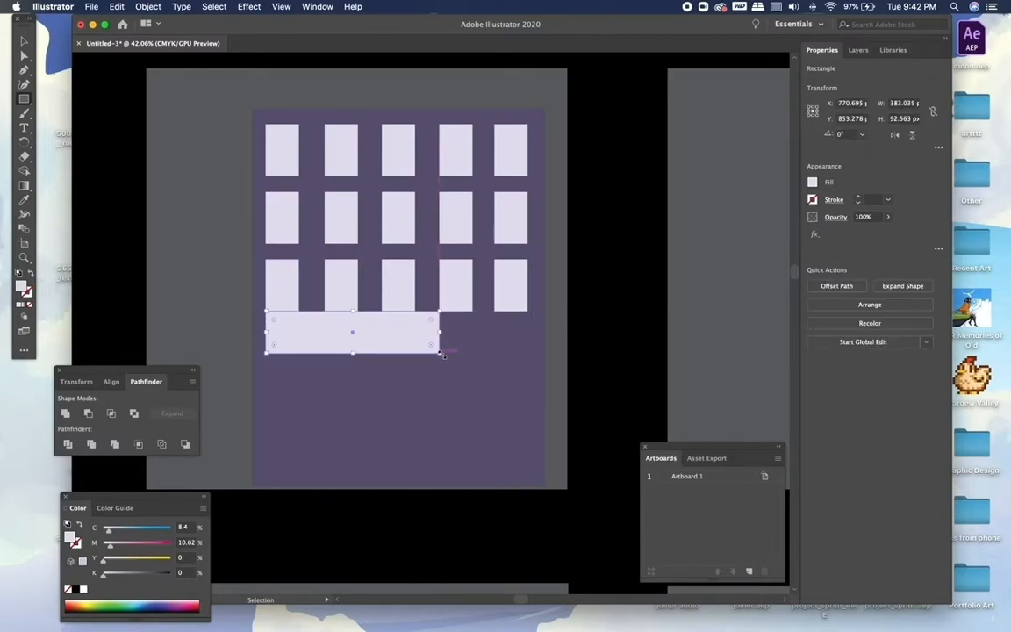
key(super+z)
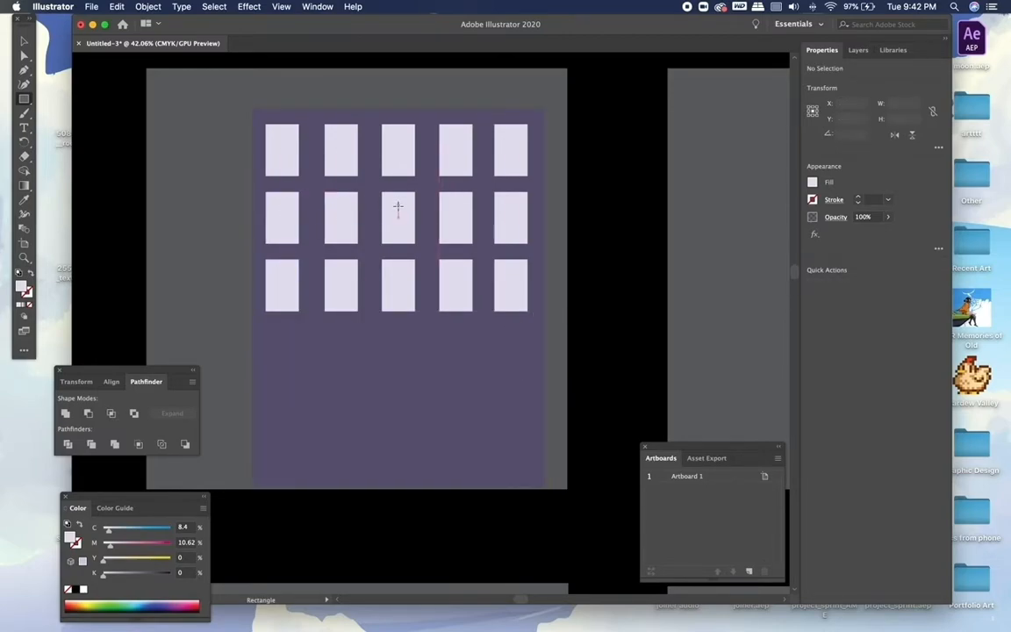
drag(417, 205, 440, 230)
key(super+z)
scroll(428, 216, up, 3)
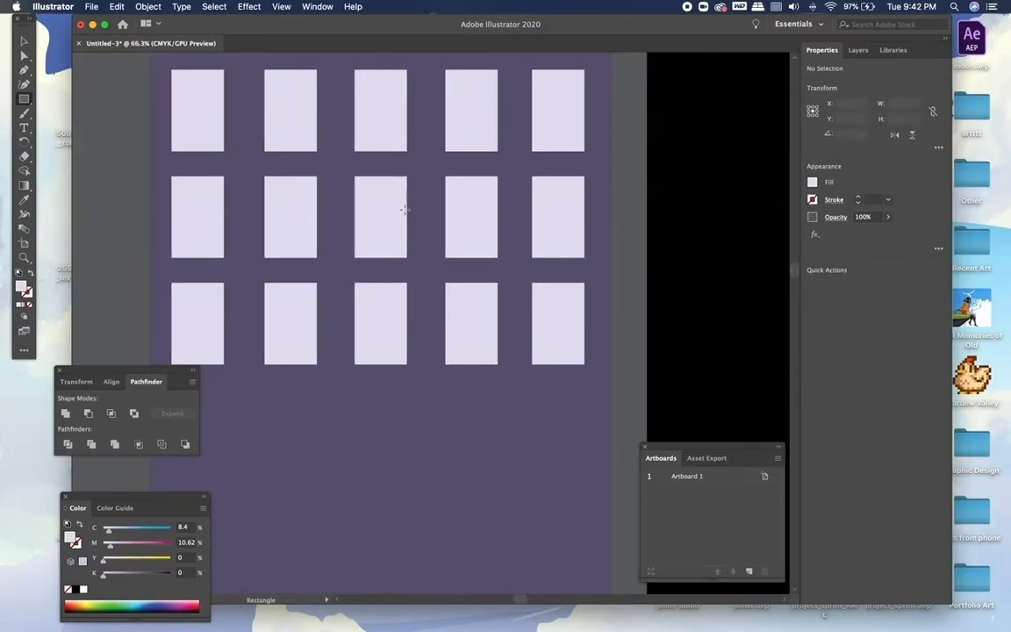
Draw a spacer rectangle about 54 × 68 px filling the gap between the middle row's third and fourth windows, with yellow at 38%
drag(407, 210, 446, 257)
click(130, 559)
click(24, 42)
click(129, 146)
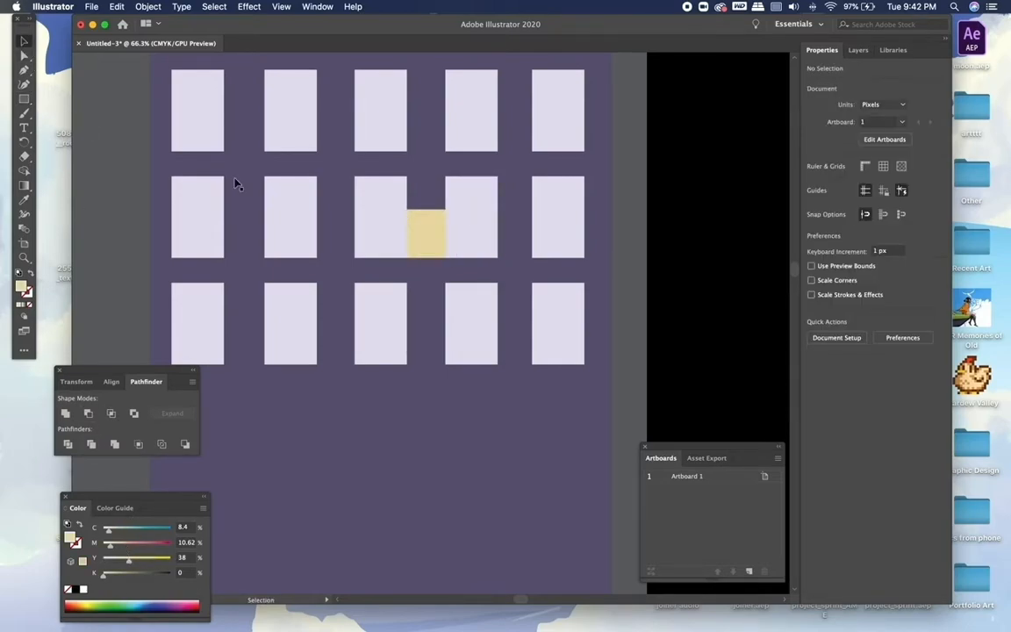
Move the spacer between the second and third columns and nudge the second column left to match its width
drag(432, 236, 342, 235)
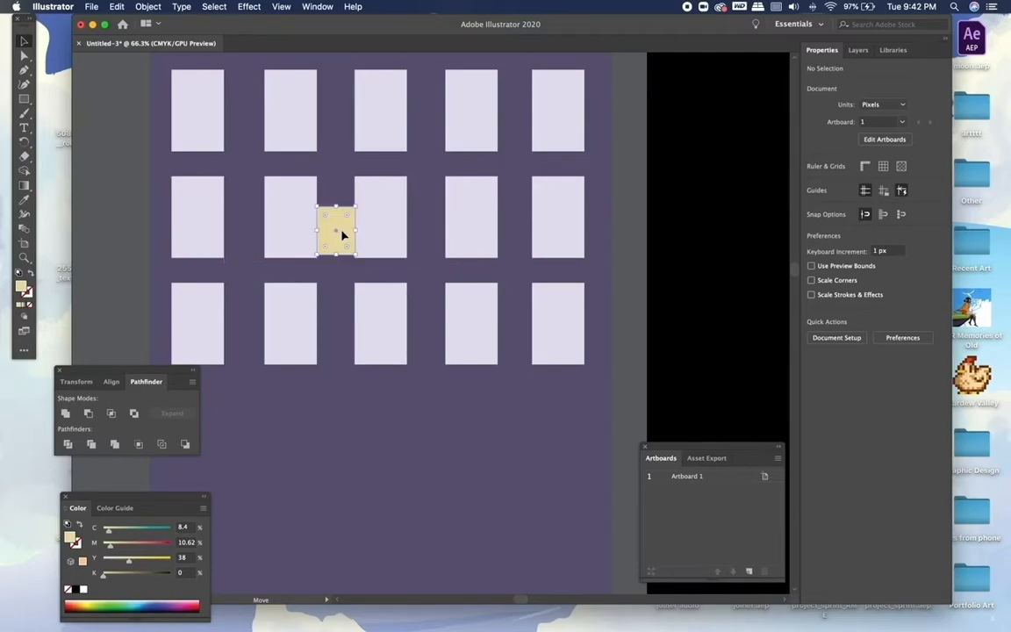
click(291, 106)
shift+click(282, 248)
shift+click(294, 313)
key(Left)
click(142, 279)
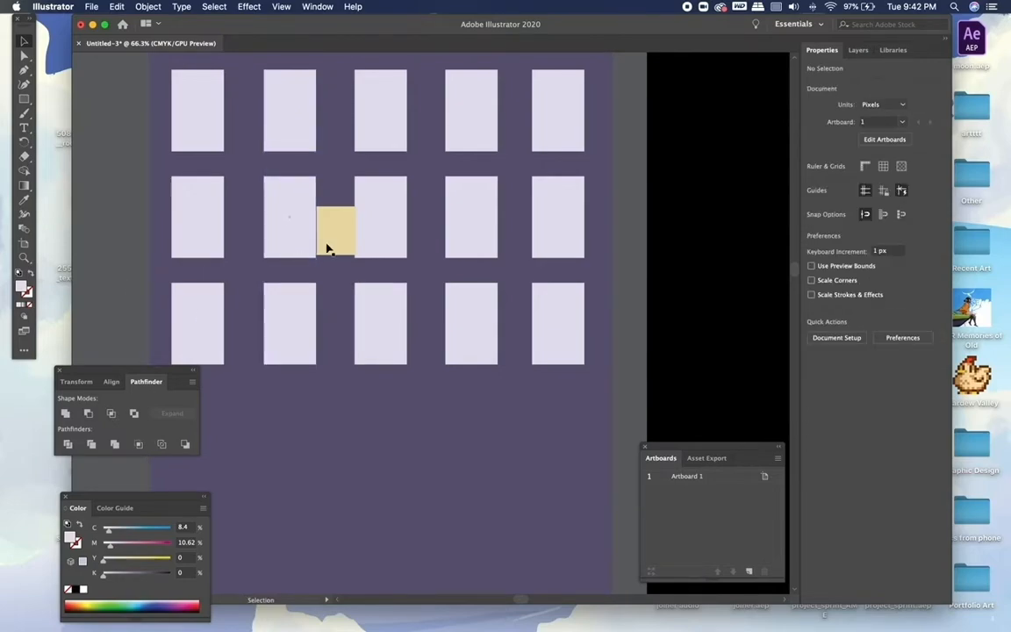
Move the spacer between the first and second columns and nudge the first column right against it
drag(326, 237, 237, 247)
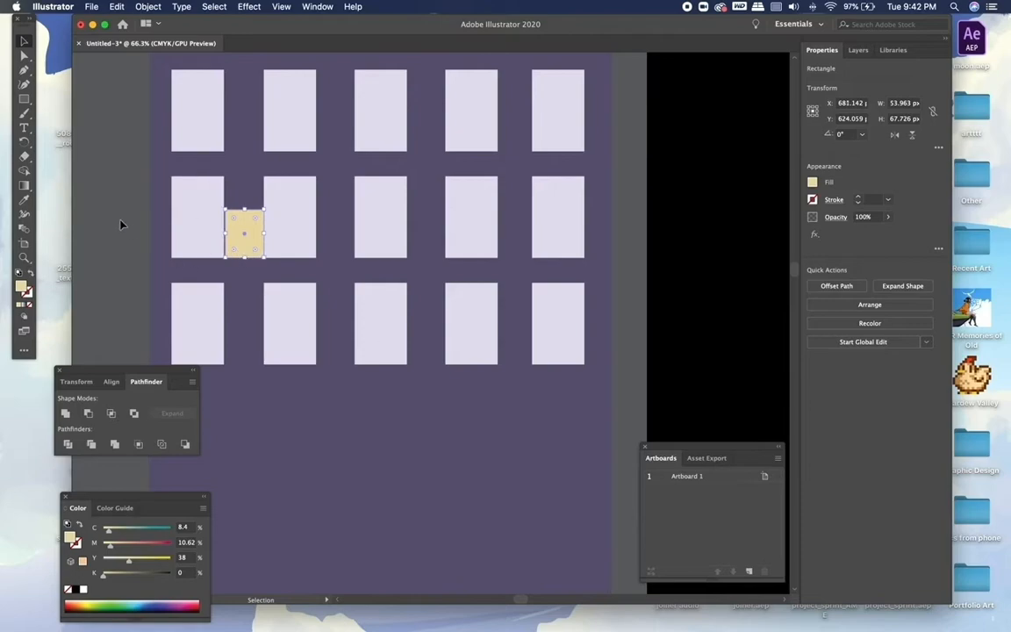
click(121, 225)
click(210, 127)
shift+click(212, 210)
shift+click(199, 308)
key(Right)
key(Right)
click(107, 233)
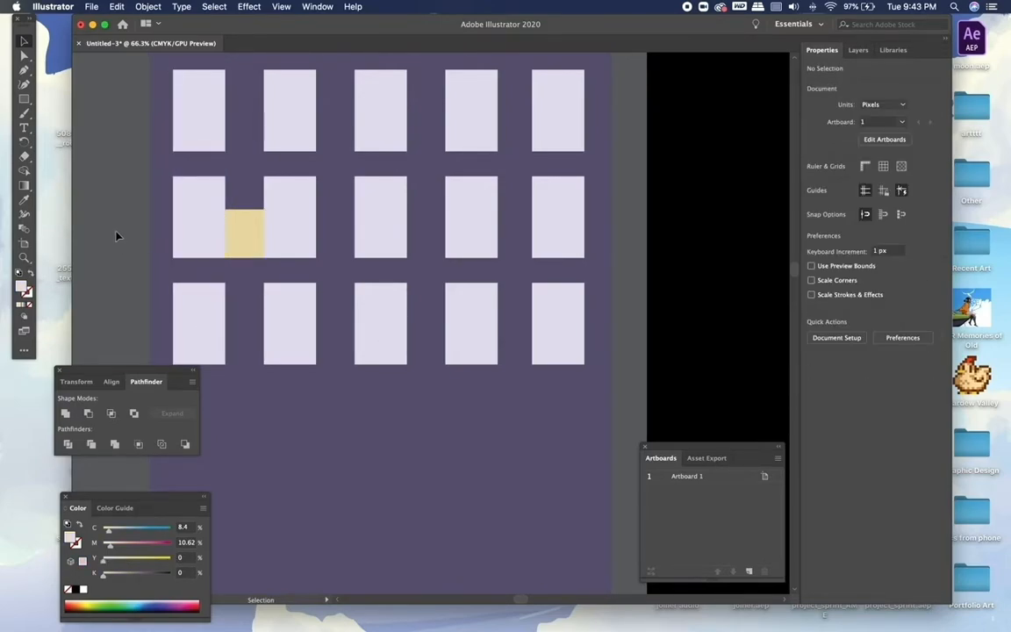
Move the spacer between the fourth and fifth columns and nudge the fifth column right until the gap matches
drag(244, 226, 518, 225)
click(560, 108)
shift+click(560, 217)
shift+click(557, 328)
key(Right)
key(Right)
key(Right)
key(Right)
key(Right)
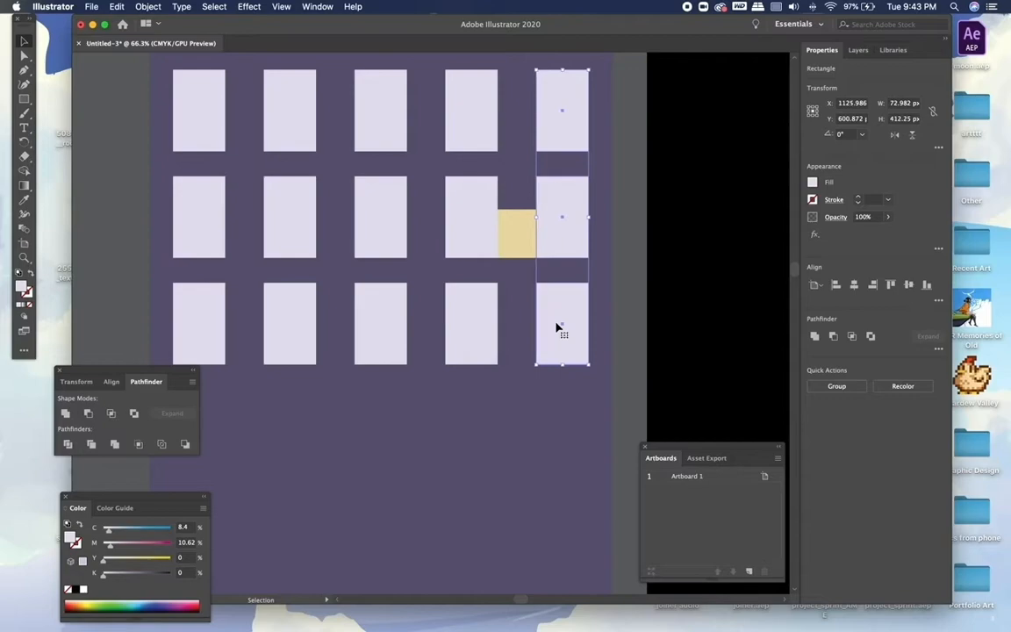
click(114, 165)
Delete the yellow spacer rectangle
click(515, 235)
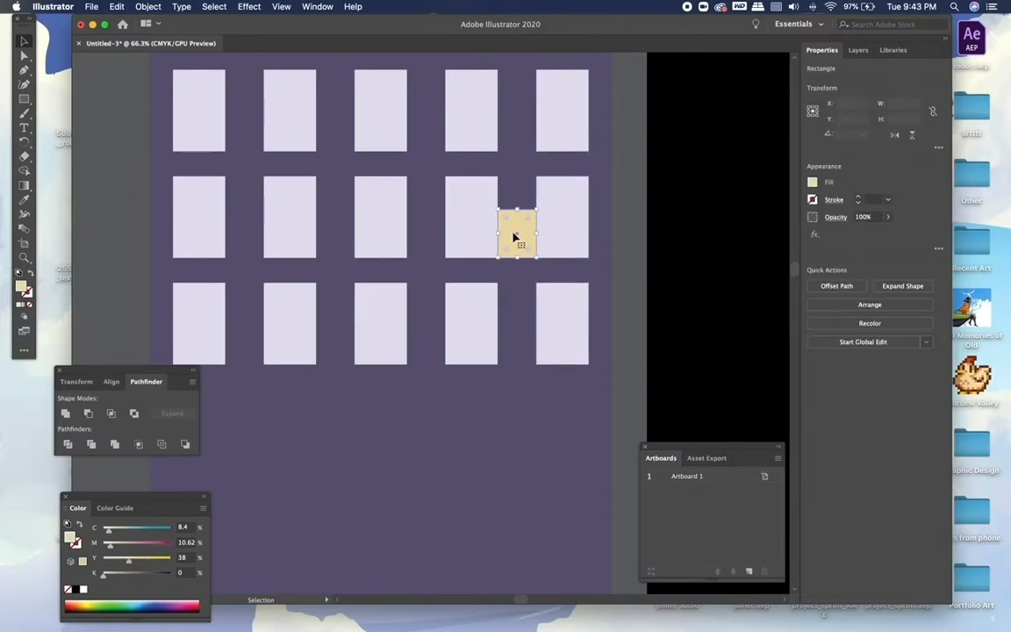
key(Delete)
key(super+0)
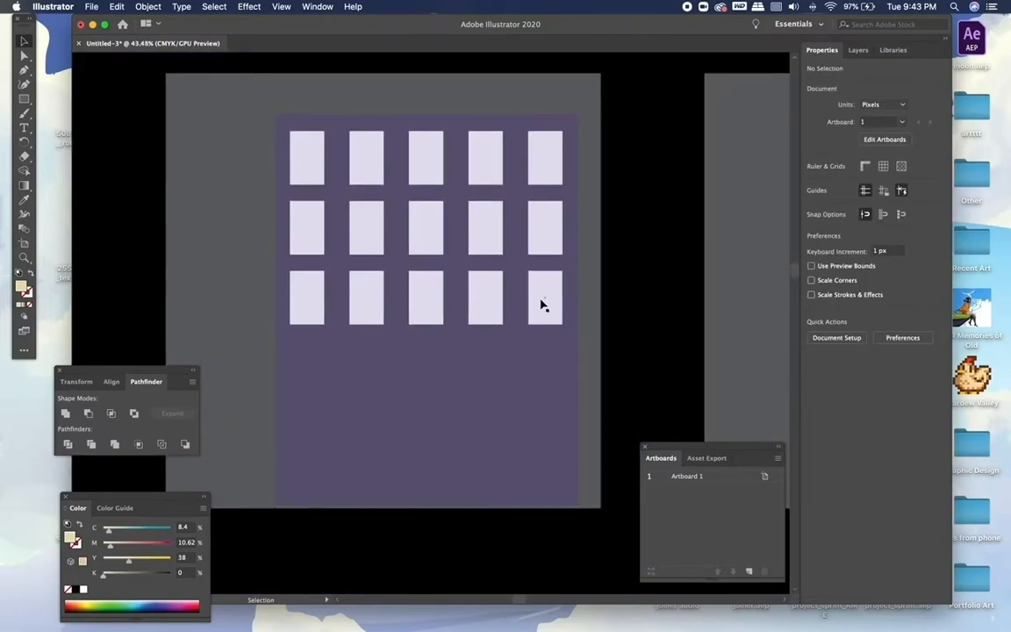
scroll(544, 305, down, 5)
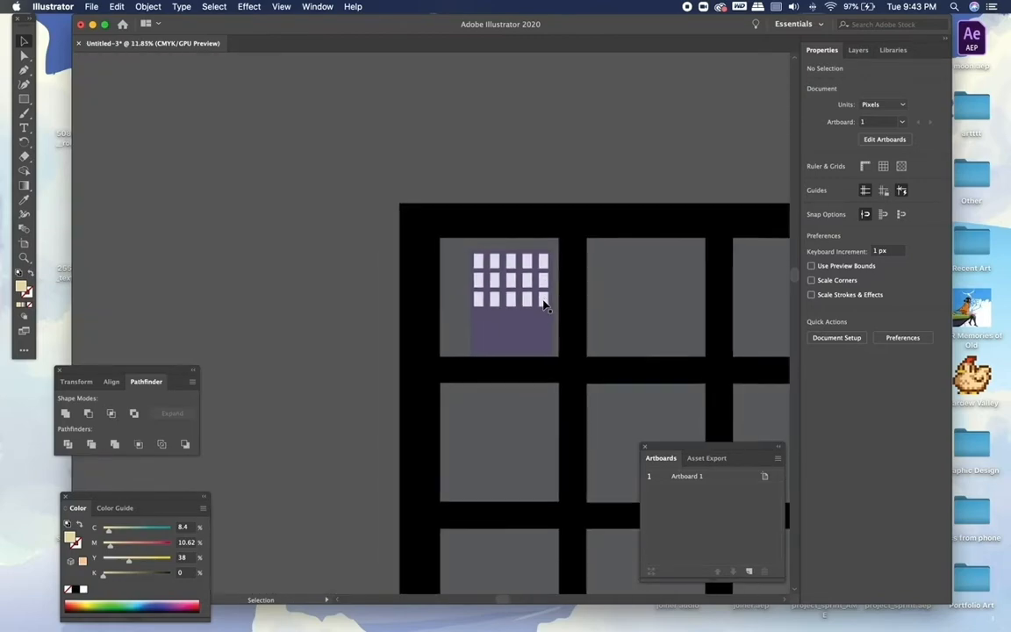
scroll(624, 386, up, 5)
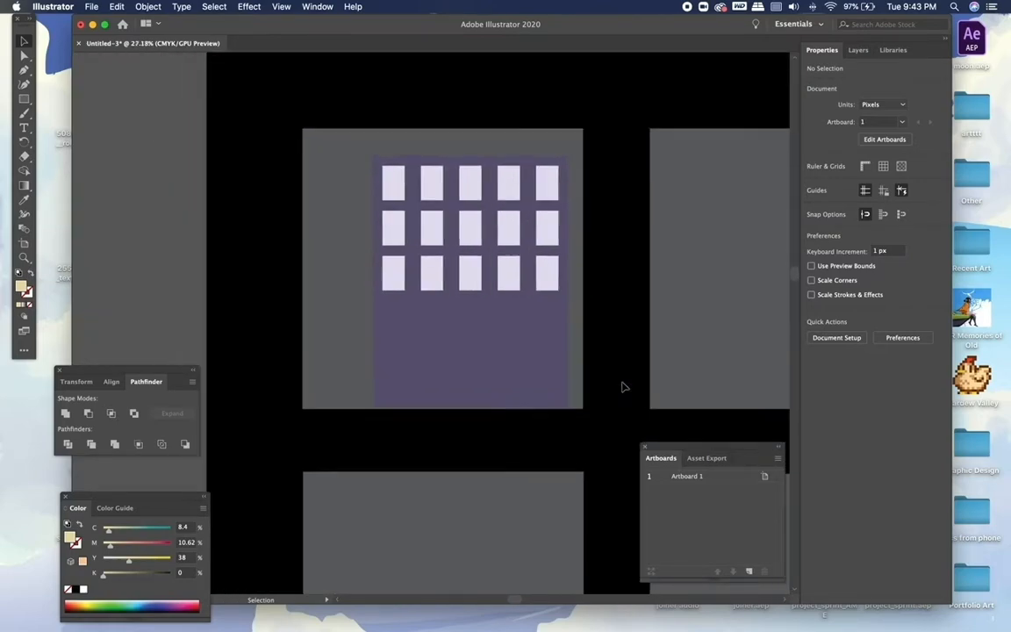
Try nudging the middle and bottom rows of windows slightly down together
click(565, 282)
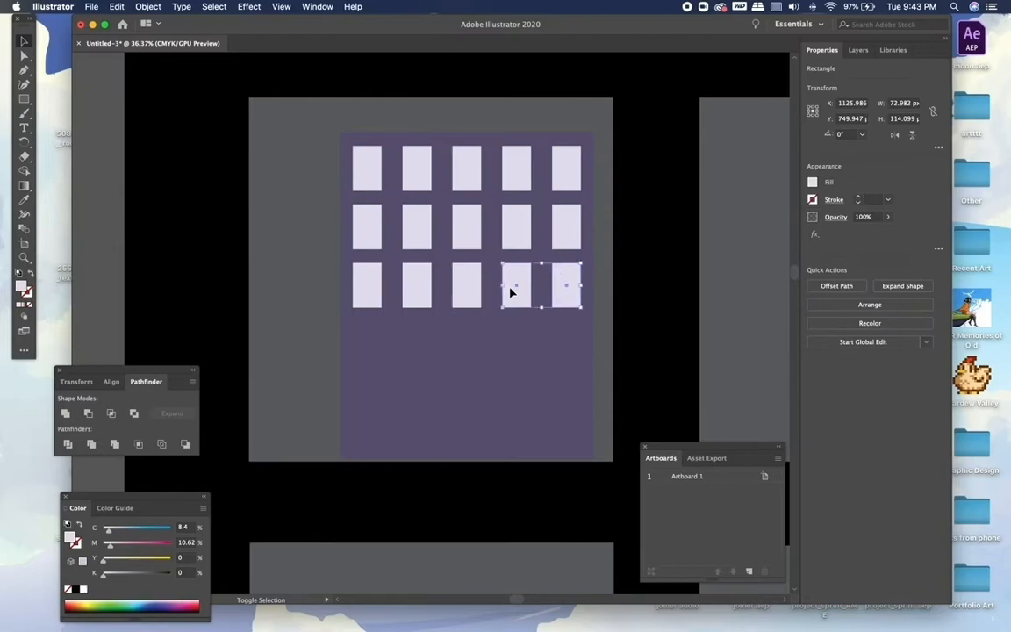
shift+click(514, 289)
shift+click(467, 289)
shift+click(412, 287)
shift+click(372, 287)
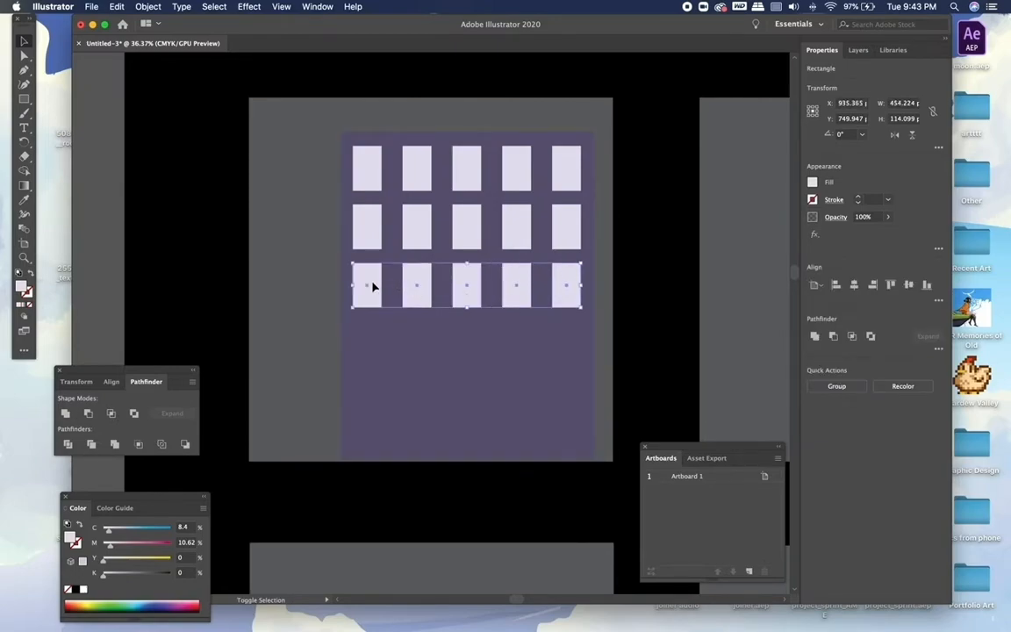
shift+click(372, 242)
shift+click(421, 246)
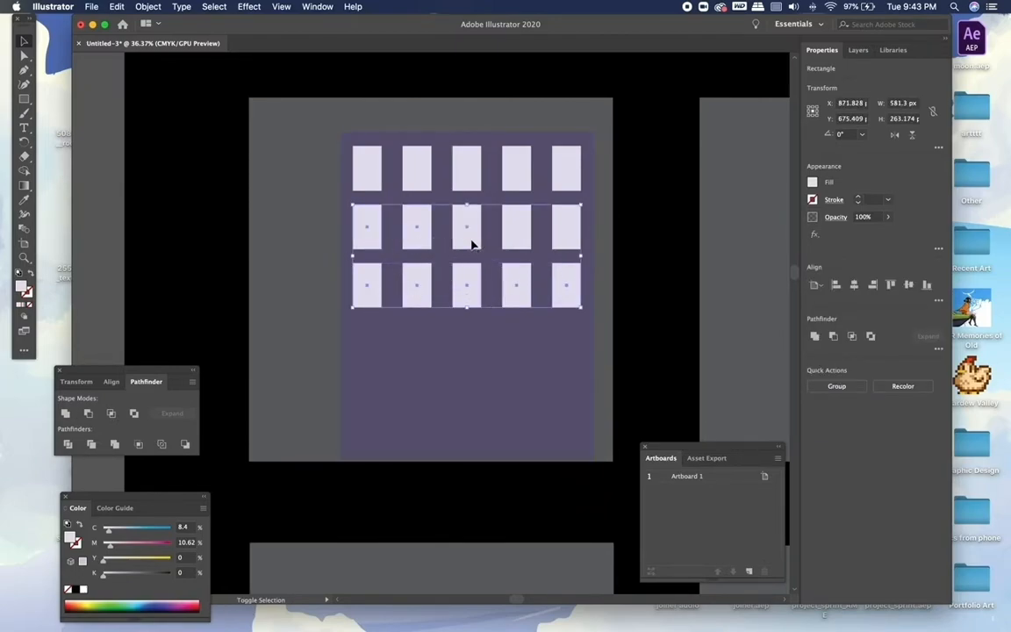
shift+click(514, 243)
shift+click(553, 244)
key(Down)
key(Down)
key(Down)
key(Down)
Undo the downward nudges of the two lower window rows and the spacer's deletion
key(super+z)
key(super+z)
key(super+z)
key(super+z)
key(super+z)
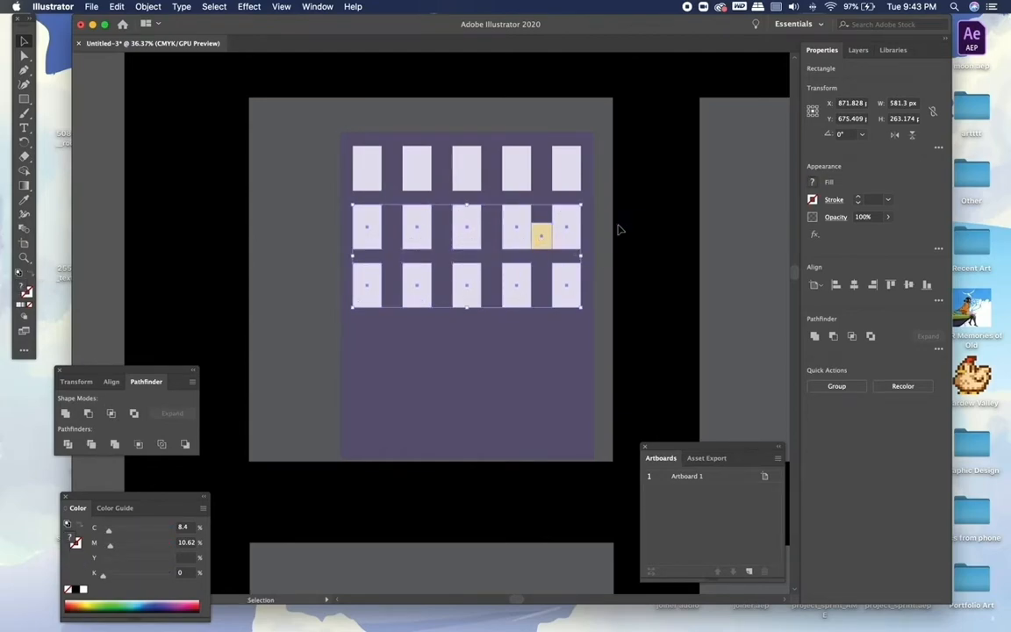
Remove the restored yellow spacer from between the fourth and fifth columns
click(620, 229)
click(542, 236)
key(Delete)
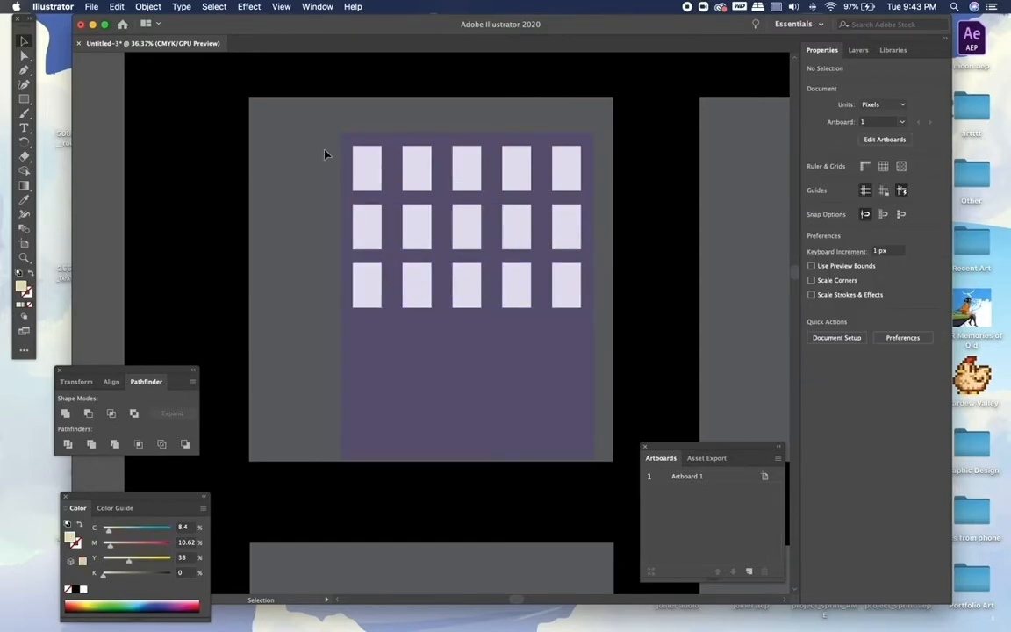
Apply the Pathfinder Trim operation to the building and all its windows, and ungroup the result
key(super+a)
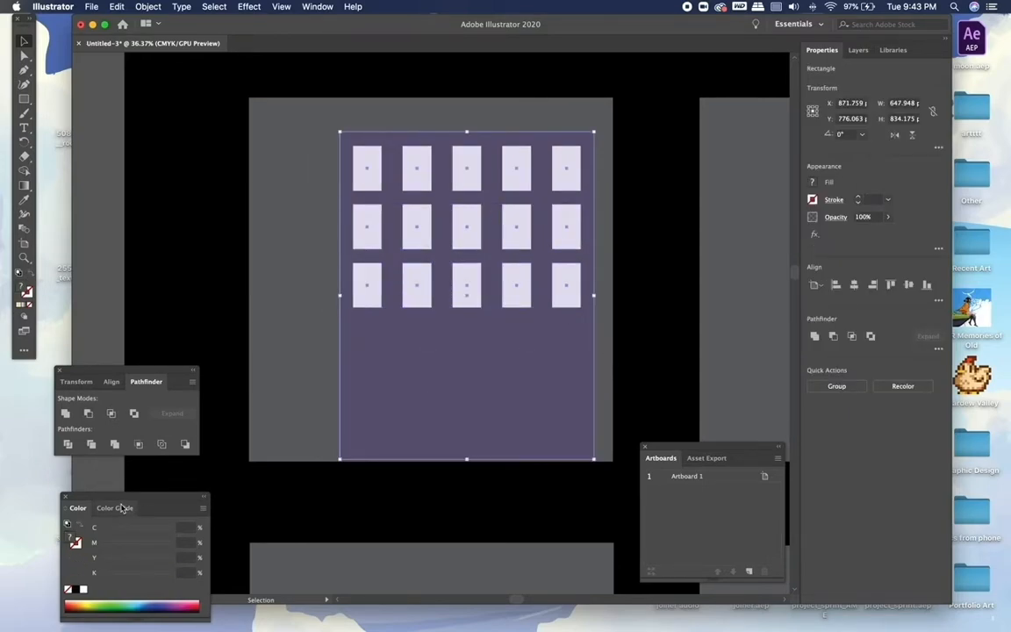
click(91, 446)
click(271, 149)
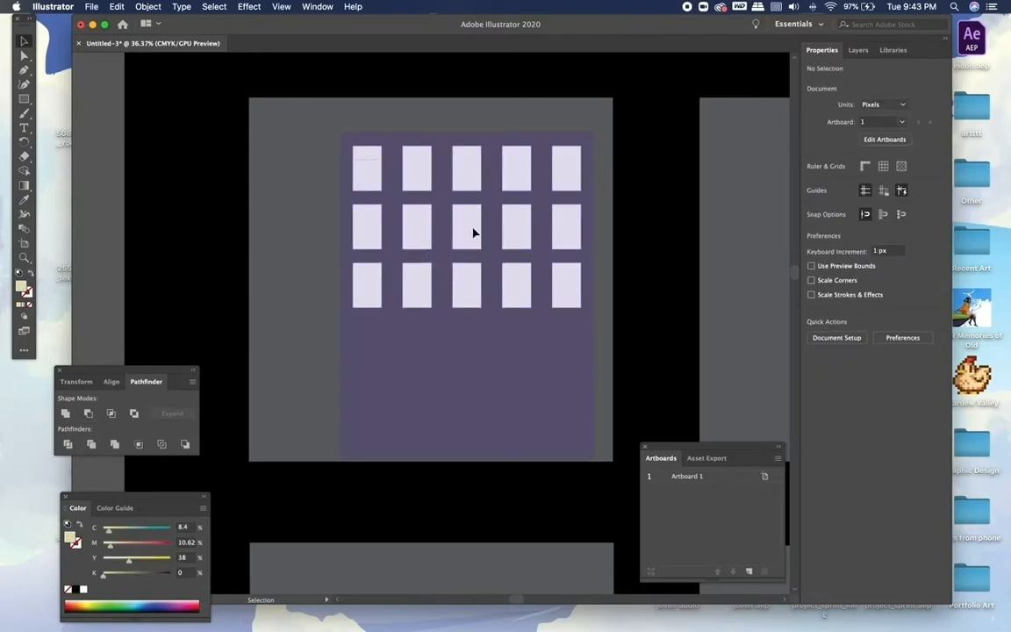
click(447, 176)
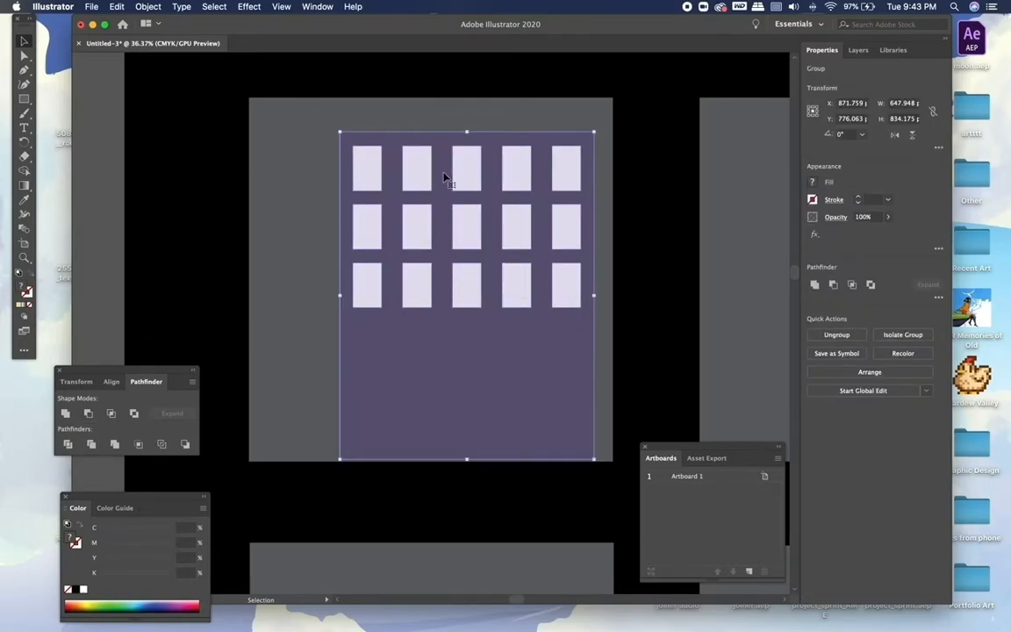
click(148, 6)
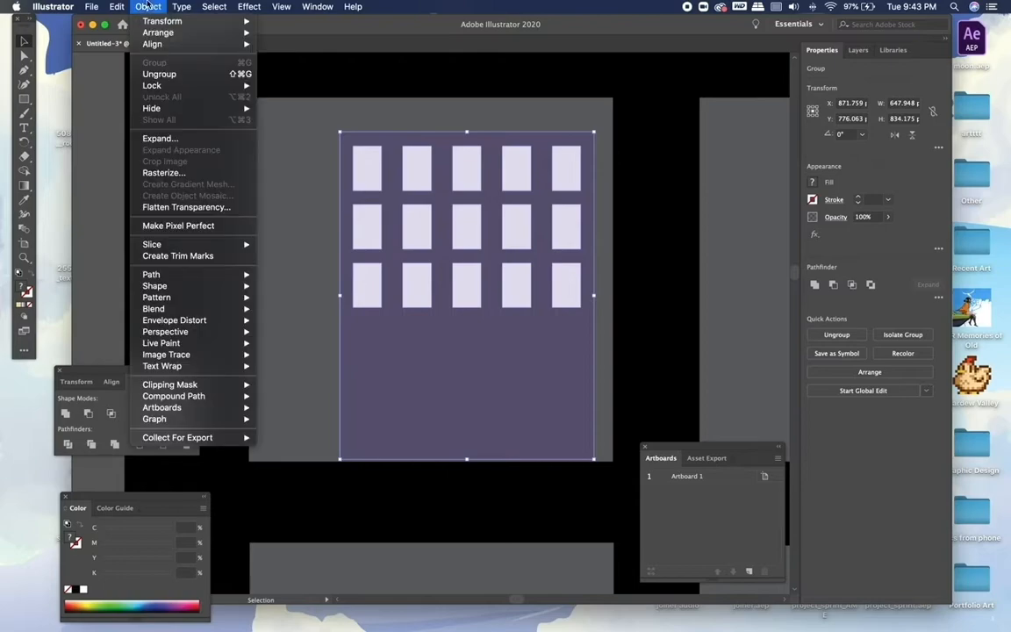
click(180, 75)
click(293, 218)
Delete all fifteen lavender window shapes so that the building keeps only the cut-out openings
click(367, 224)
shift+click(371, 180)
shift+click(414, 174)
shift+click(419, 218)
shift+click(415, 282)
shift+click(371, 288)
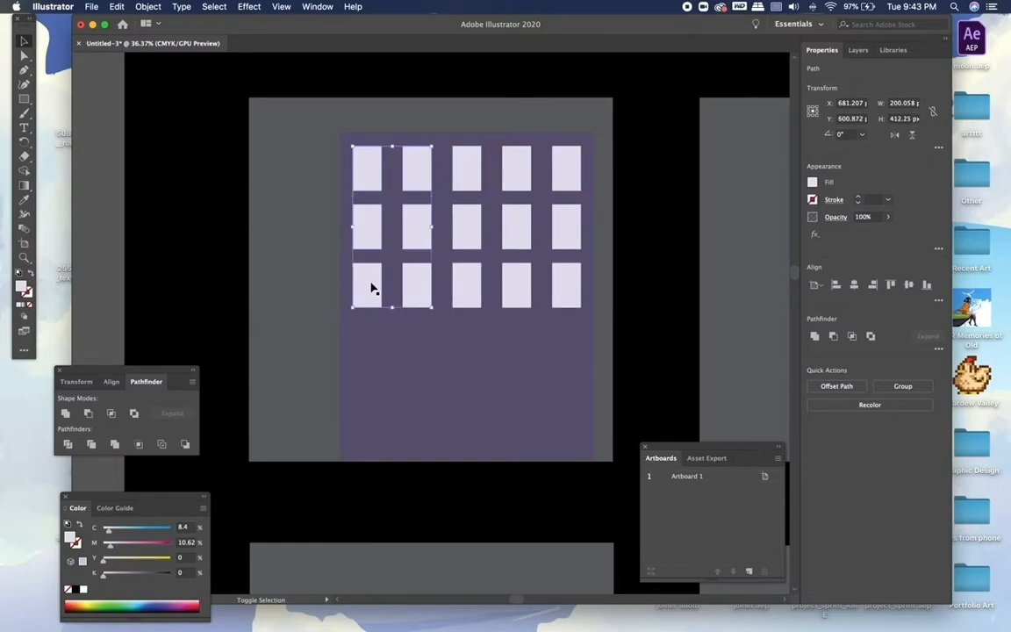
shift+click(470, 281)
shift+click(469, 235)
shift+click(472, 178)
shift+click(516, 178)
shift+click(517, 220)
shift+click(516, 268)
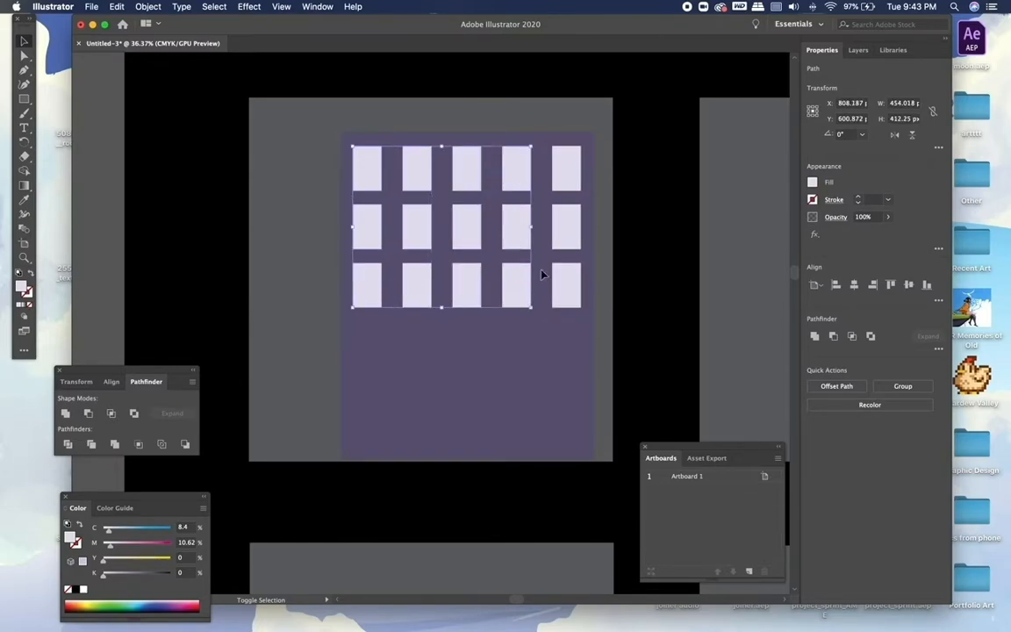
shift+click(566, 280)
shift+click(564, 232)
shift+click(568, 177)
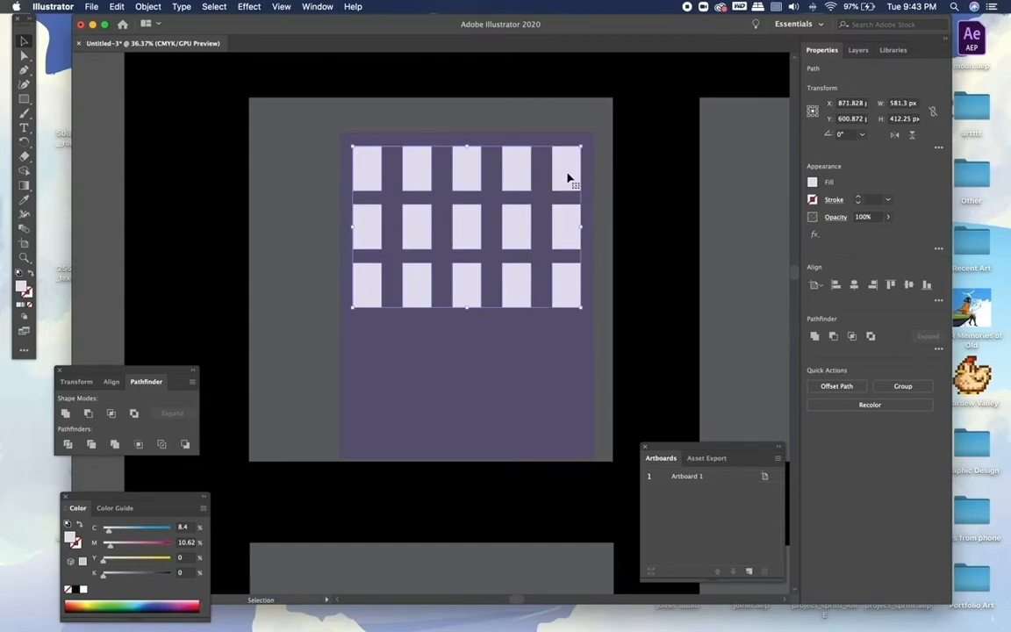
key(Delete)
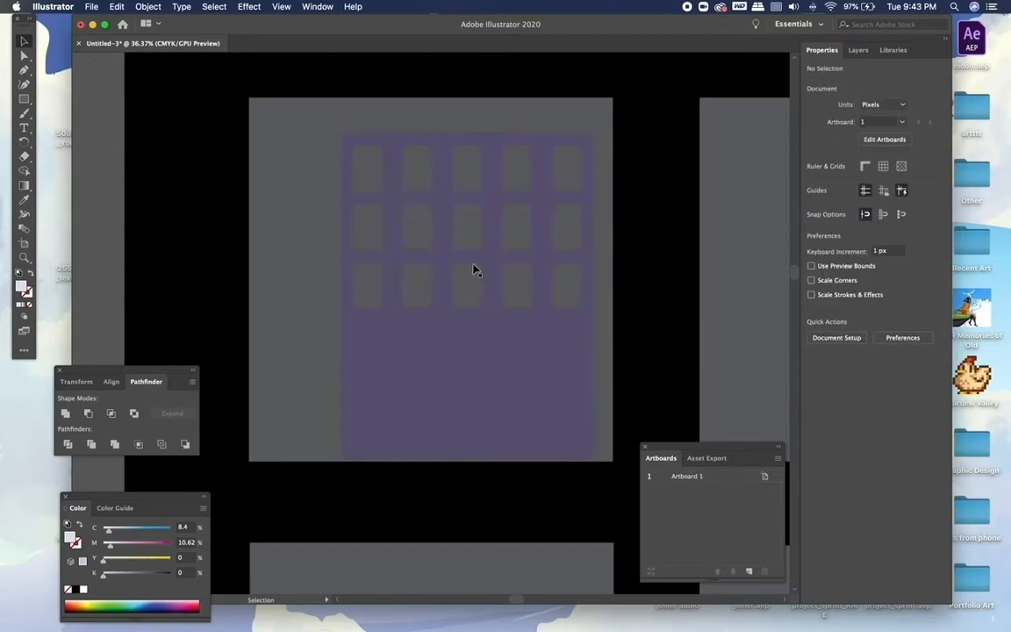
Draw a lavender square about 648 × 648 px over the building's upper part and send it backward behind the building
click(23, 99)
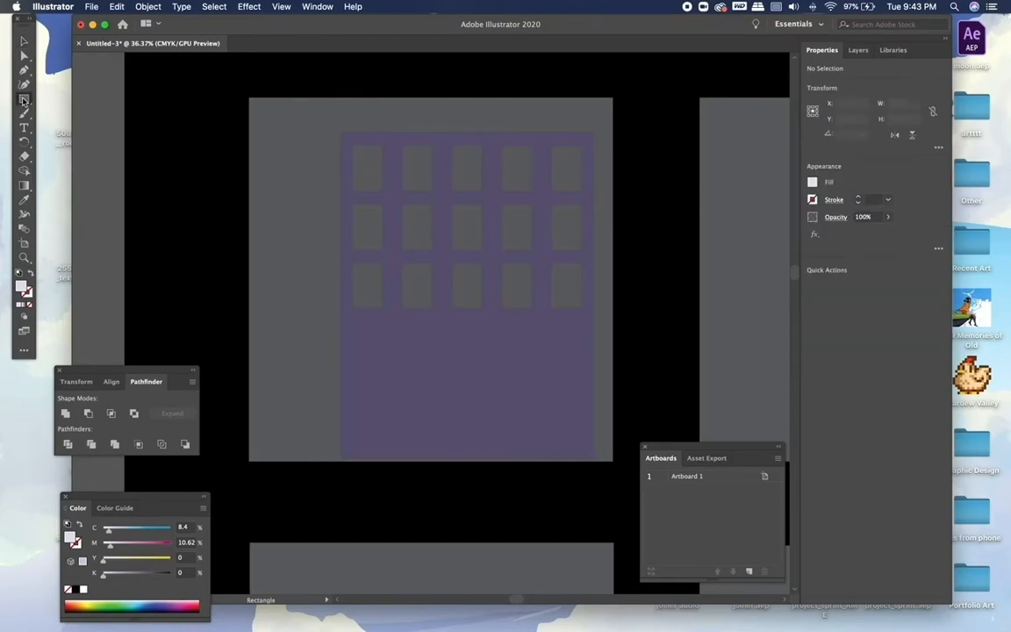
mouse_move(340, 132)
mouse_down()
mouse_move(452, 235)
mouse_move(595, 321)
mouse_up()
key(super+shift+bracketleft)
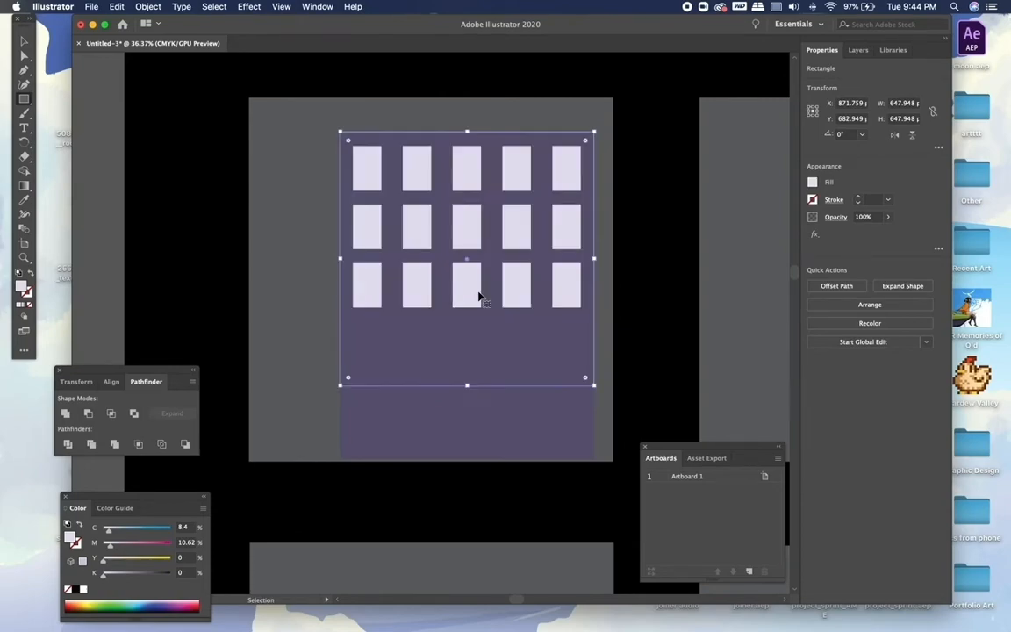
key(super+z)
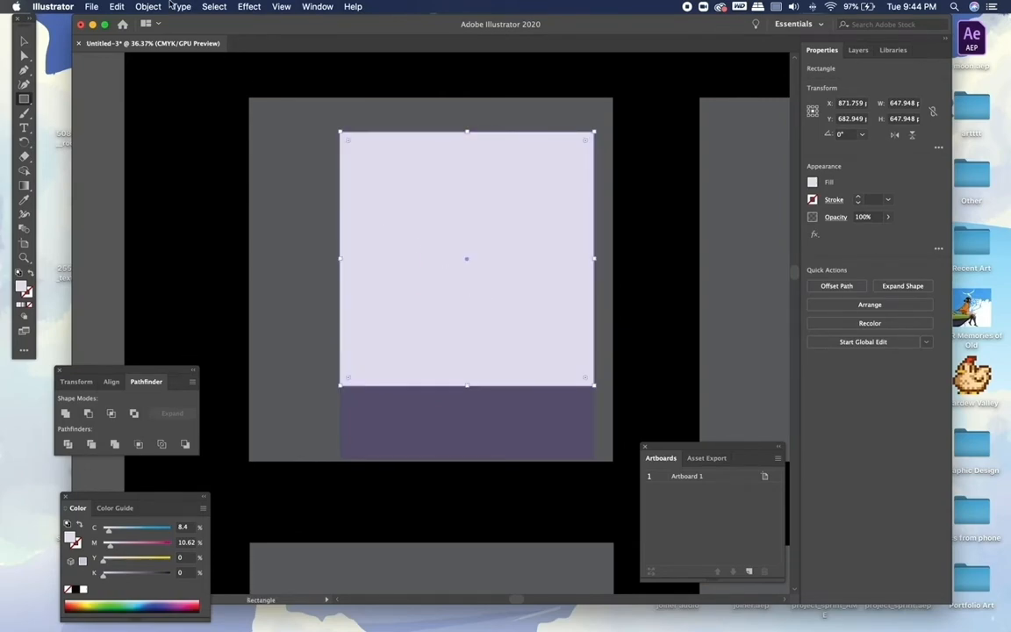
click(147, 6)
mouse_move(153, 32)
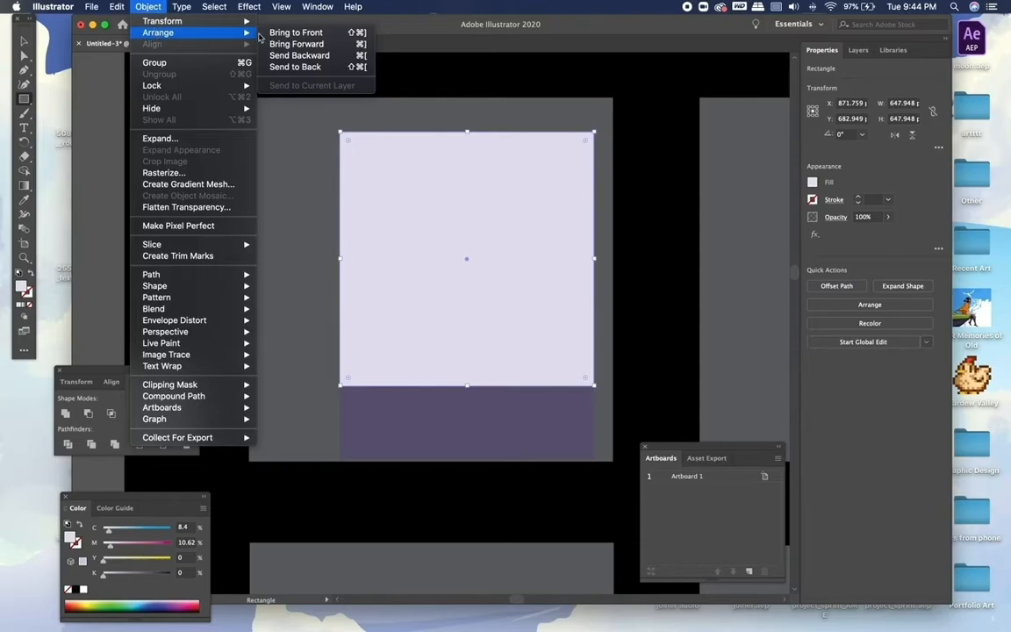
click(324, 58)
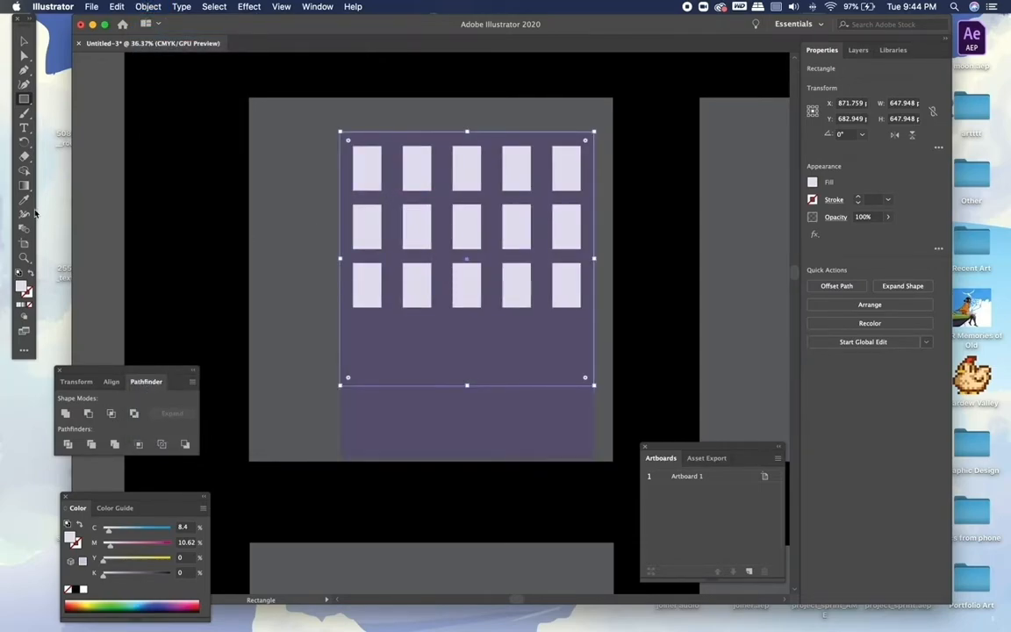
Fill the square behind the window openings with a diagonal white-to-black linear gradient at about 123.4°
click(24, 185)
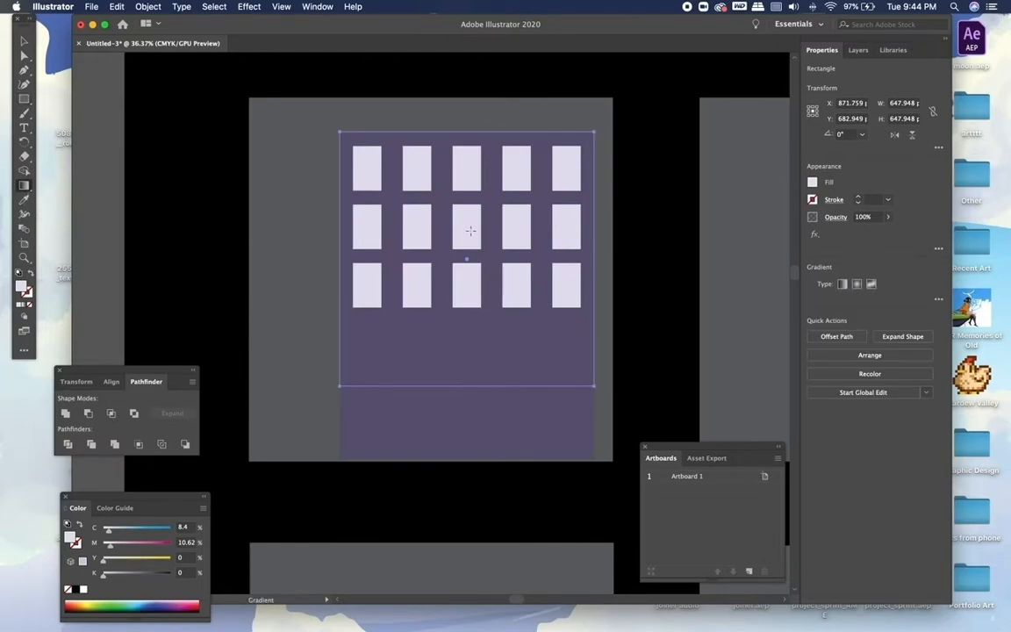
click(26, 307)
mouse_move(494, 367)
mouse_down()
mouse_move(492, 141)
mouse_move(493, 152)
mouse_move(392, 152)
mouse_move(379, 169)
mouse_move(334, 142)
mouse_move(345, 141)
mouse_up()
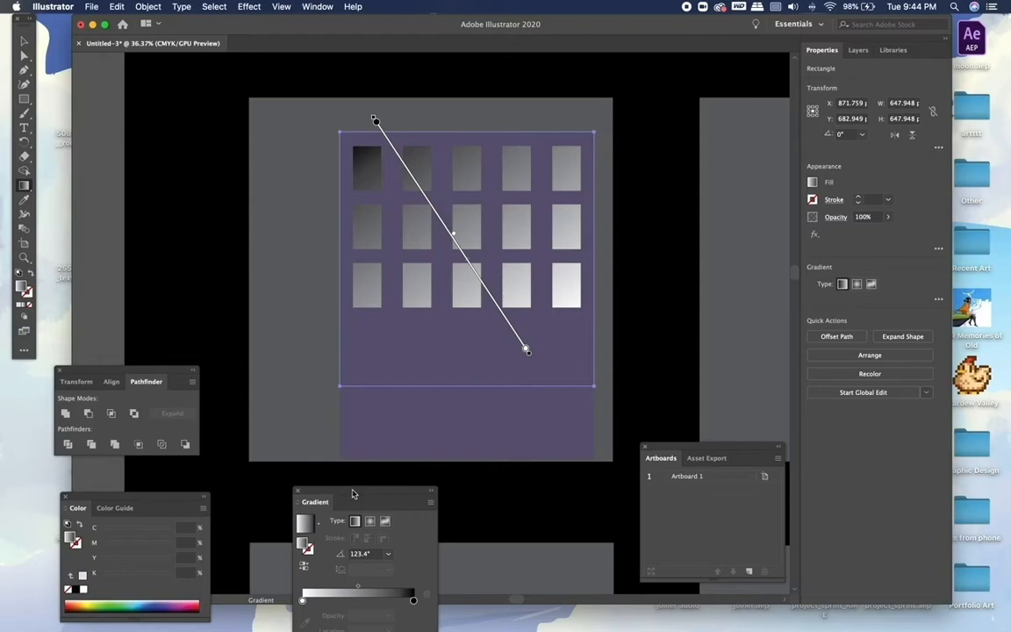
drag(354, 494, 327, 339)
double_click(277, 448)
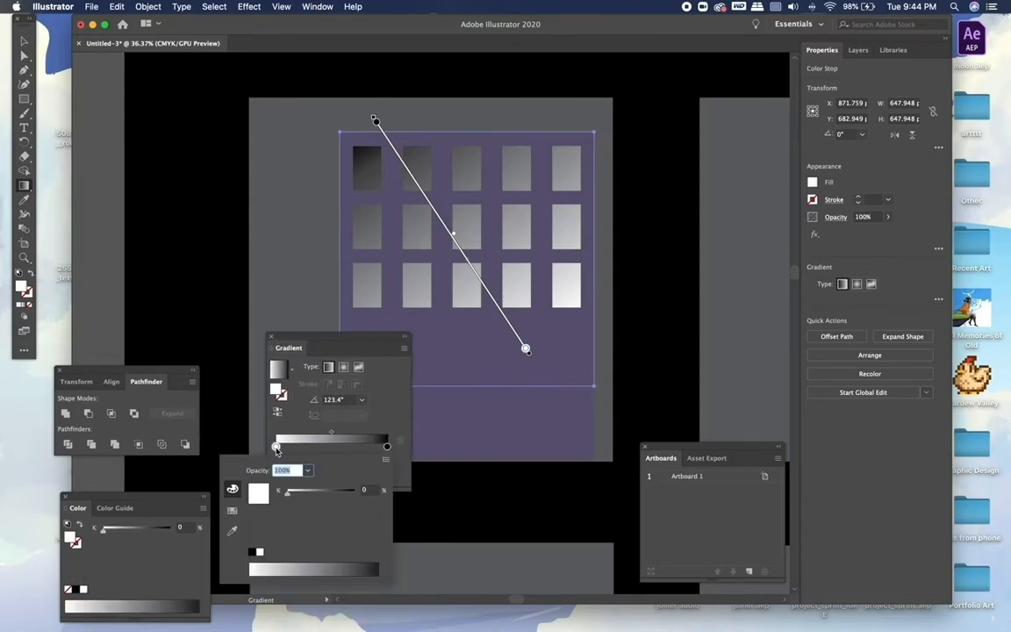
click(270, 437)
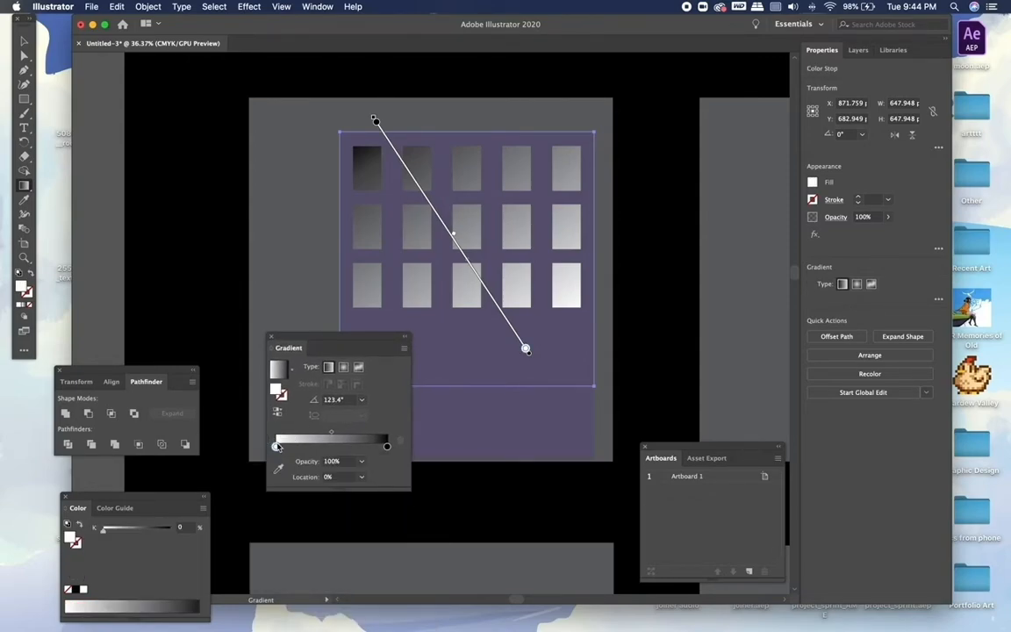
click(115, 507)
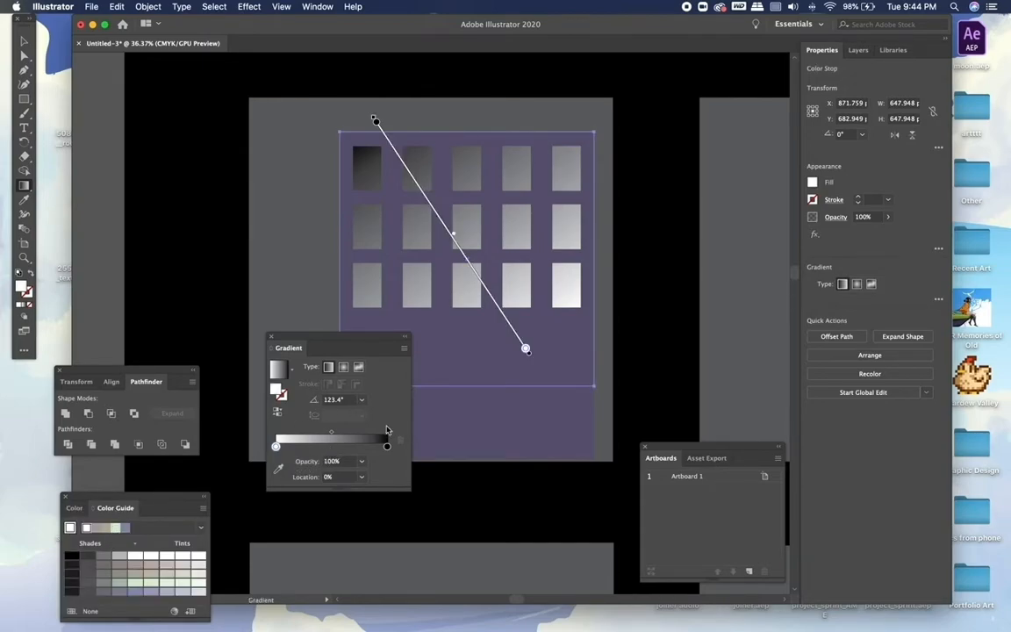
click(24, 40)
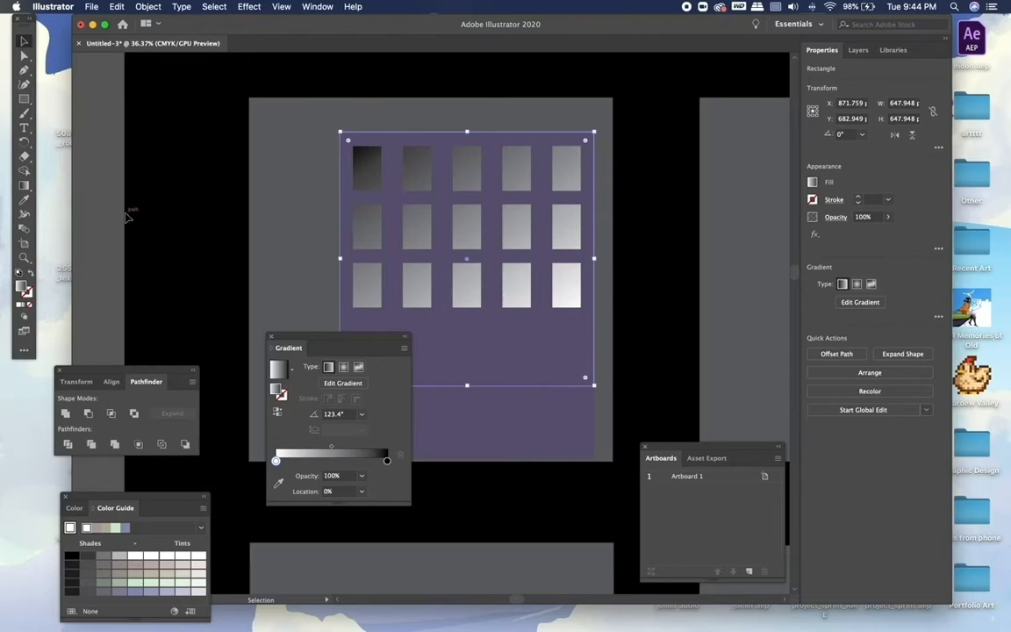
click(126, 217)
click(75, 507)
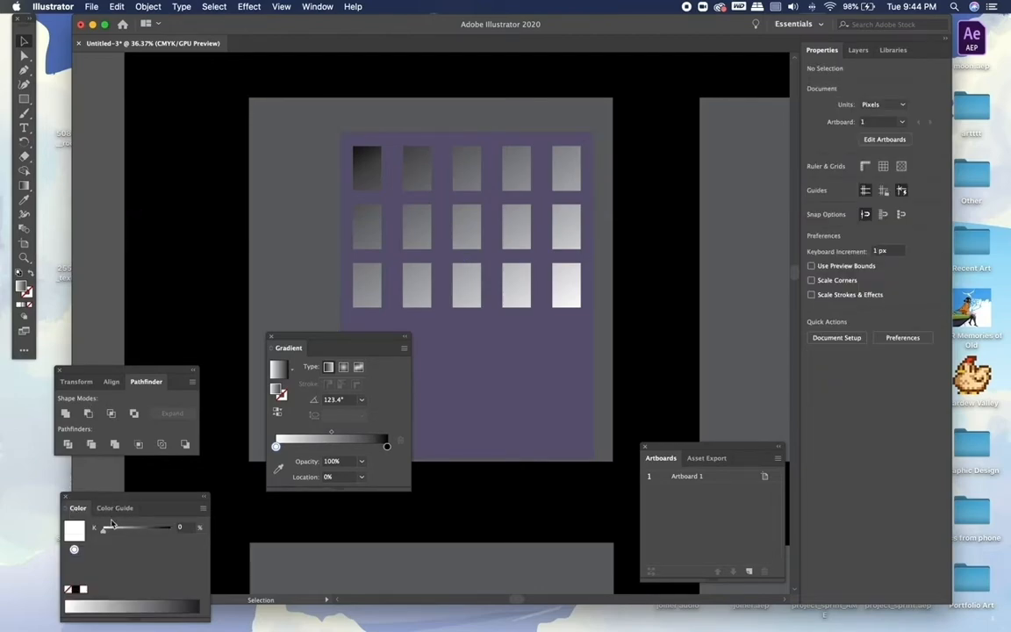
Try to build a gradient with yellow end stops and an added near-white middle stop at about 43% location
double_click(277, 447)
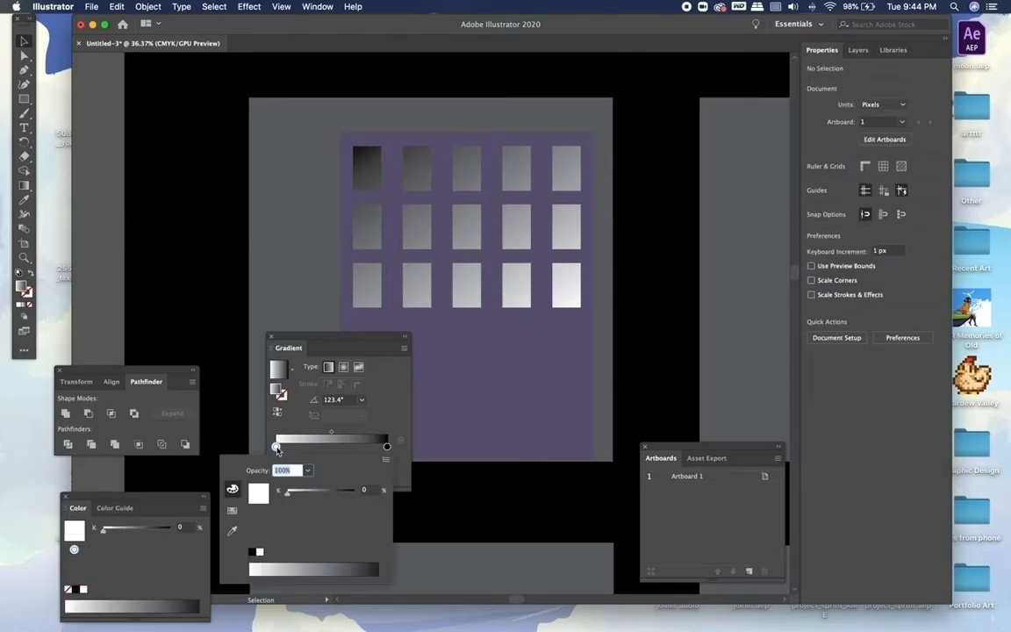
click(233, 511)
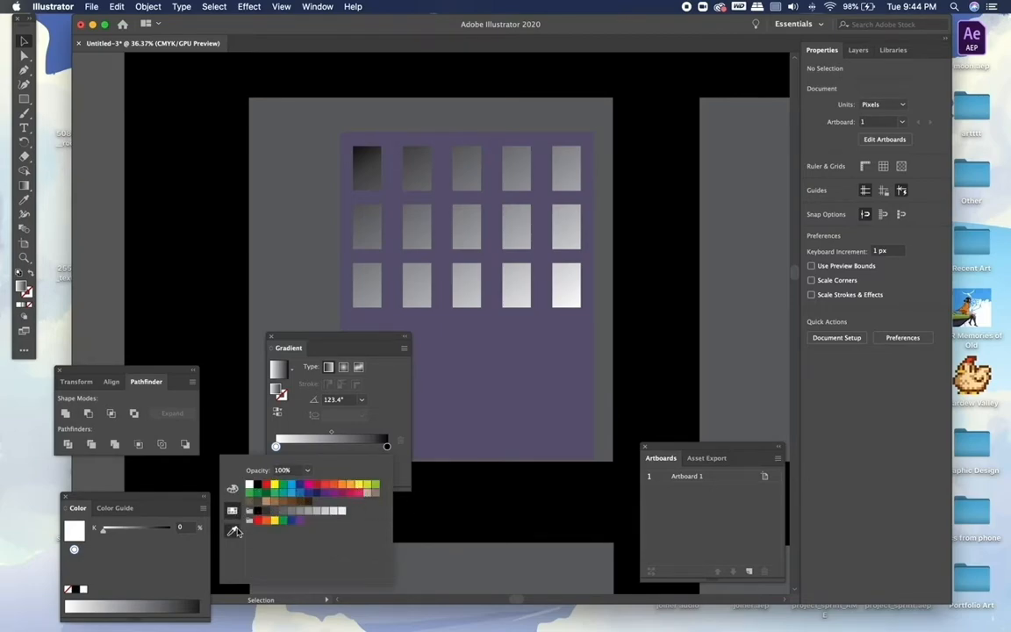
click(232, 530)
double_click(276, 446)
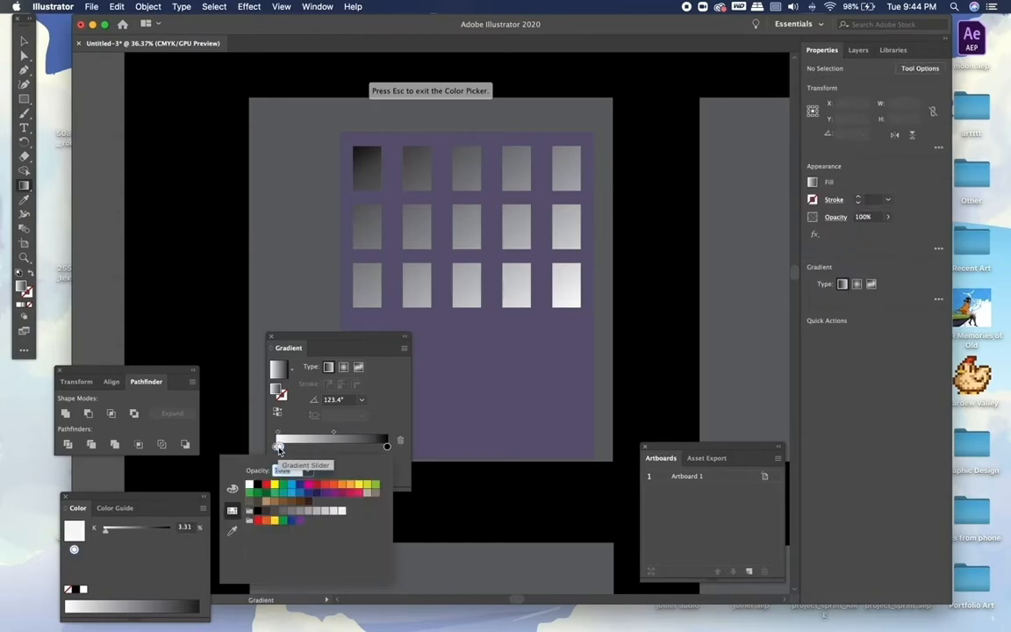
drag(276, 447, 325, 447)
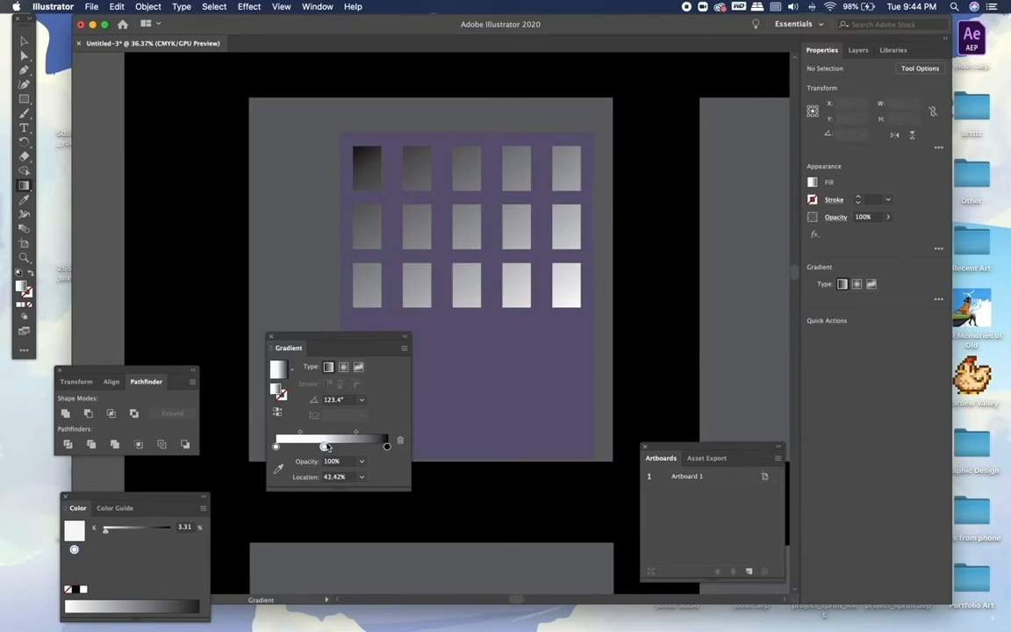
double_click(275, 447)
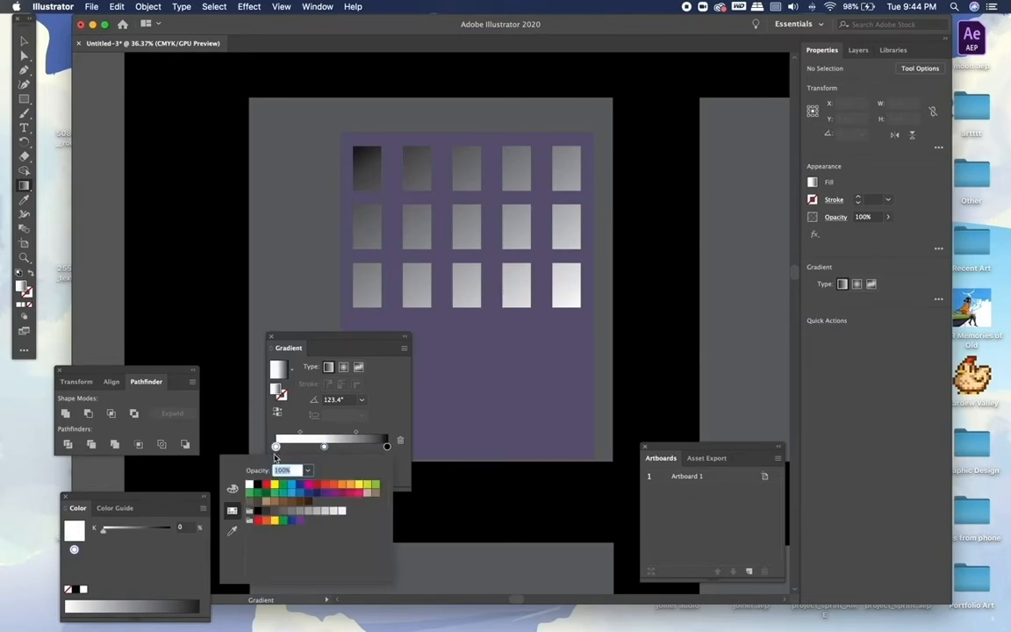
click(274, 484)
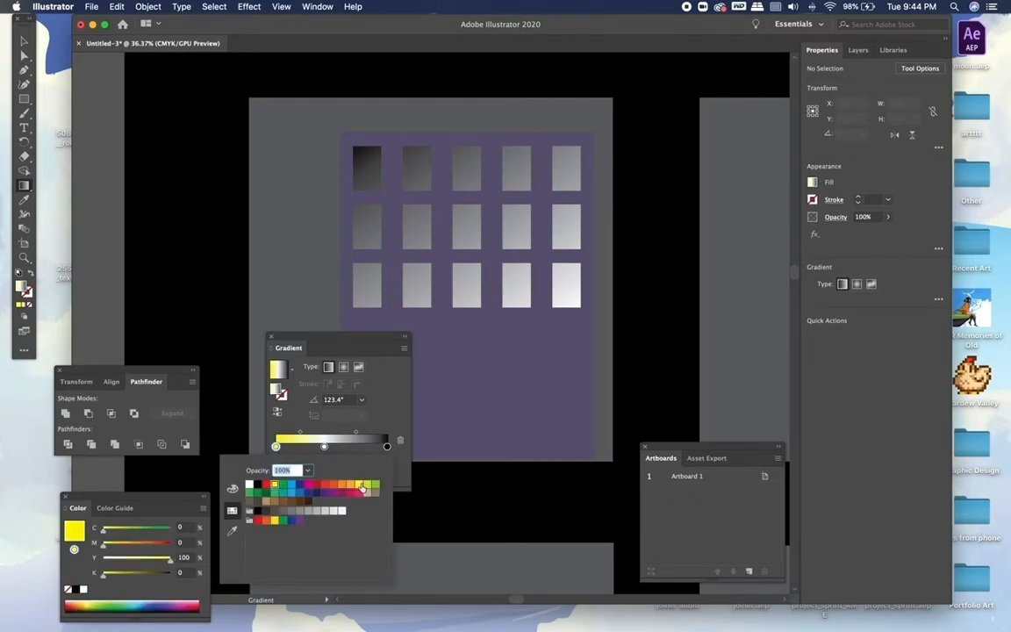
click(368, 486)
click(387, 447)
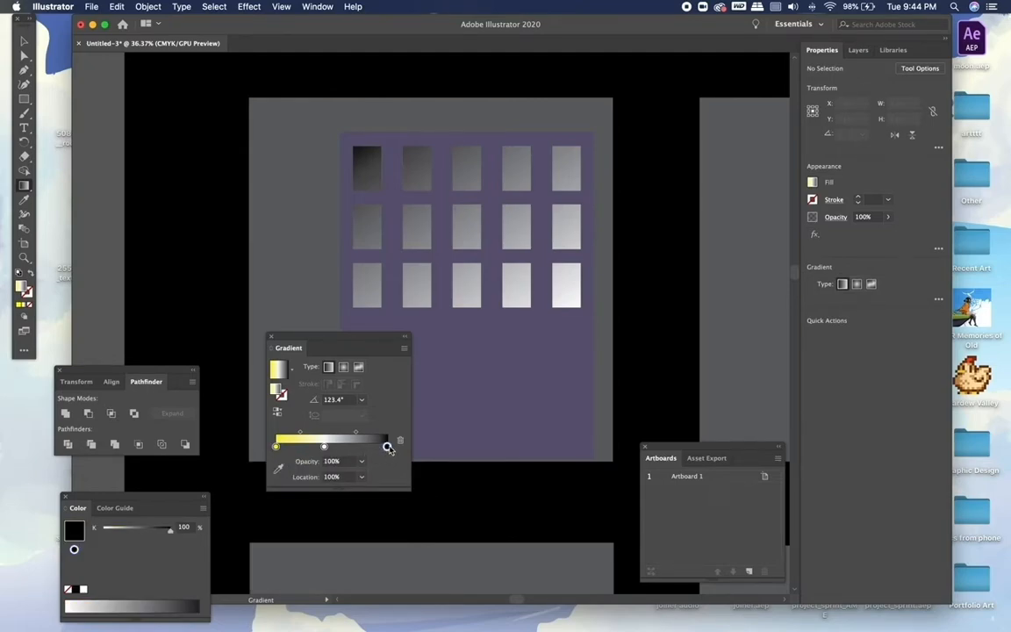
double_click(387, 447)
click(275, 484)
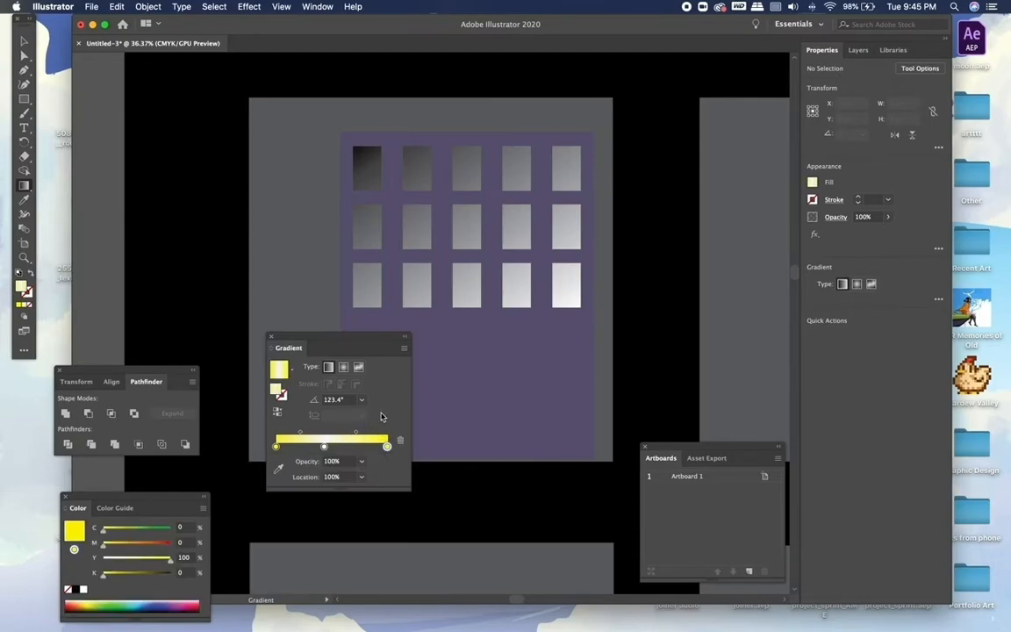
Select the gradient square behind the windows and add a white middle stop at about 42% location
click(24, 40)
click(364, 156)
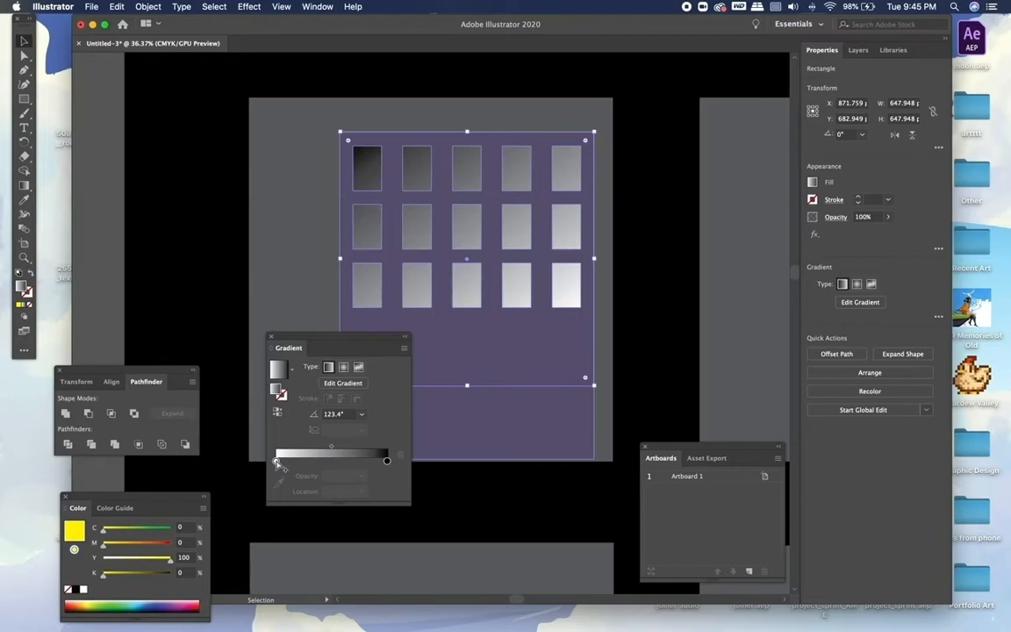
click(321, 462)
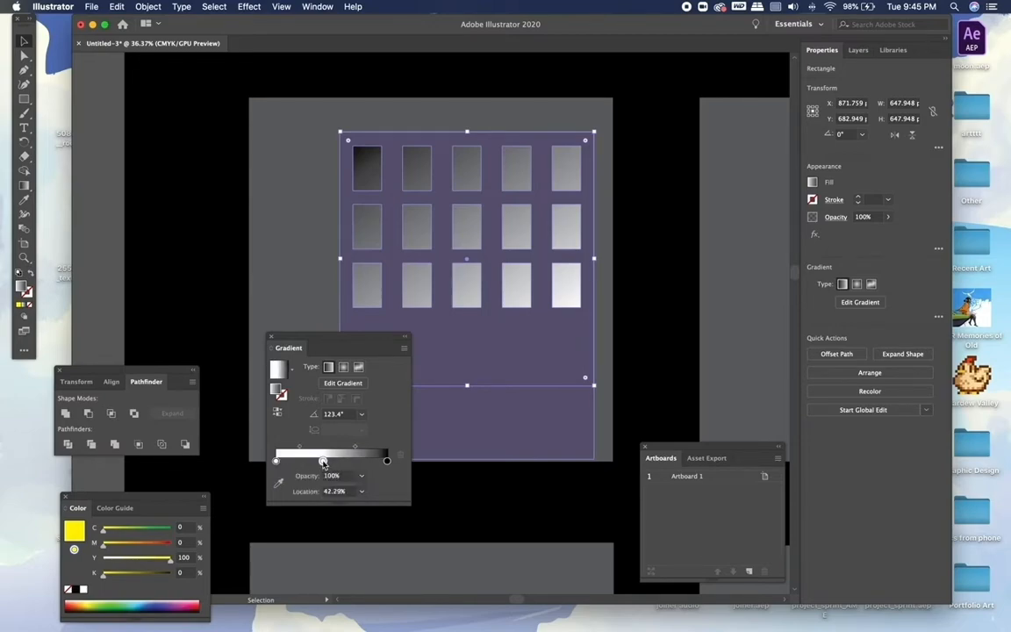
Color both end stops of the square's gradient pure yellow and shift the first stop to about 2% location
double_click(278, 462)
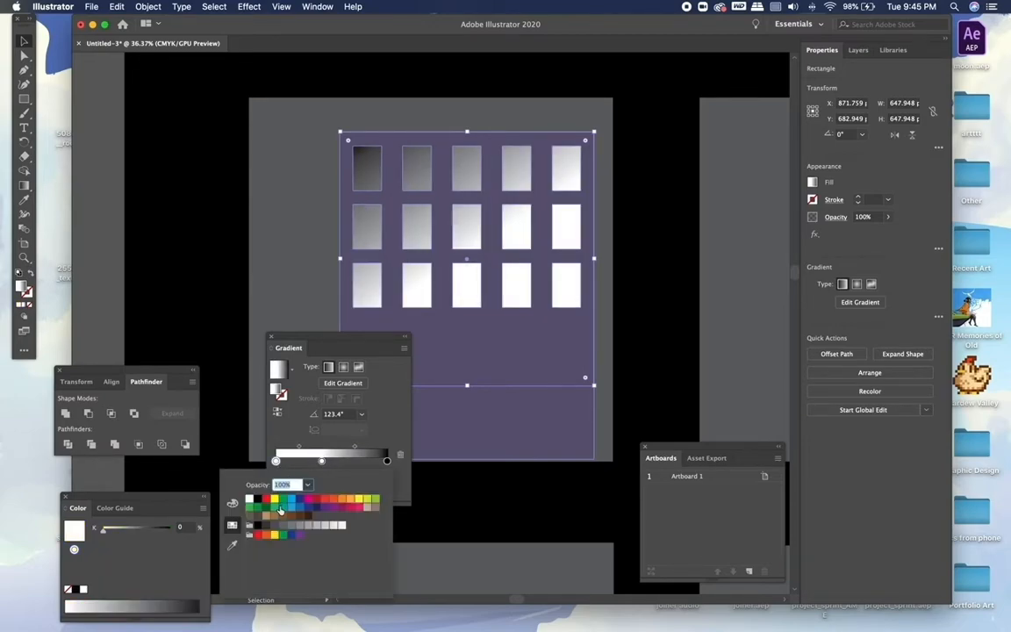
click(274, 498)
click(387, 461)
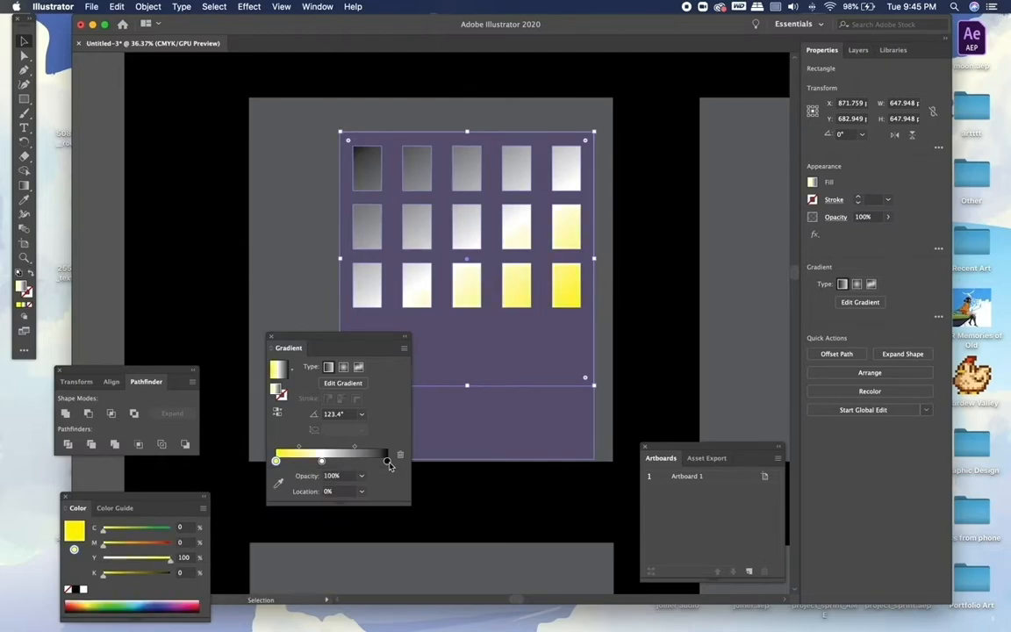
double_click(387, 461)
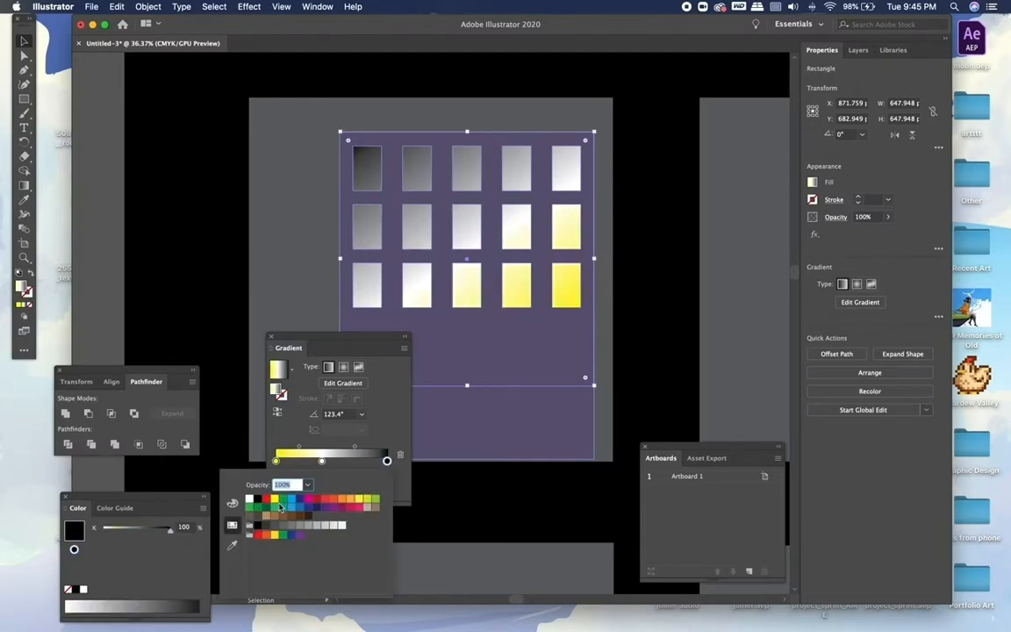
click(275, 500)
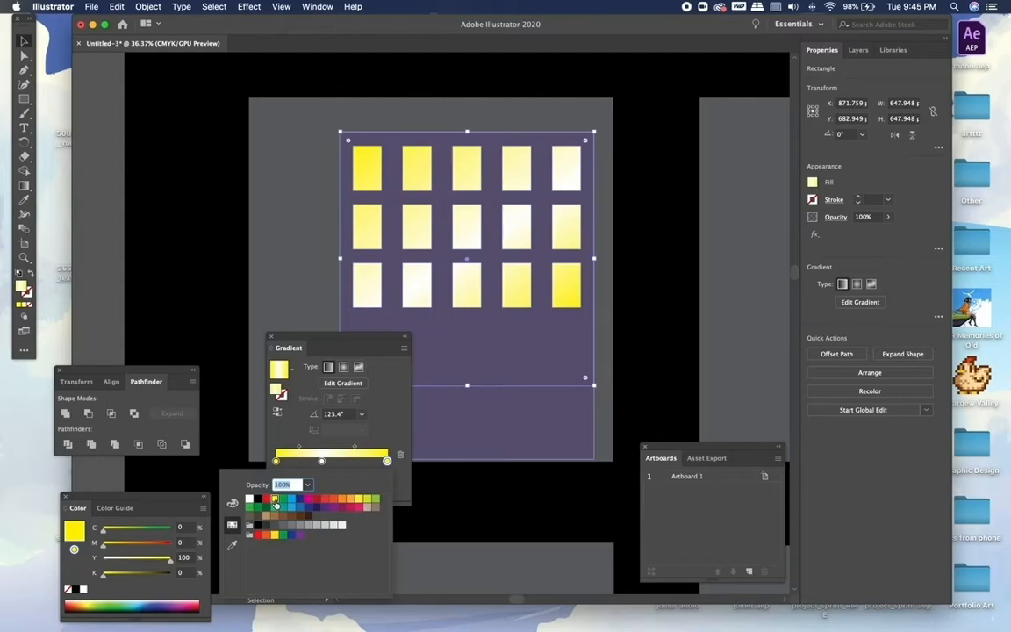
click(275, 461)
mouse_move(276, 461)
mouse_down()
mouse_move(294, 461)
mouse_move(280, 461)
mouse_up()
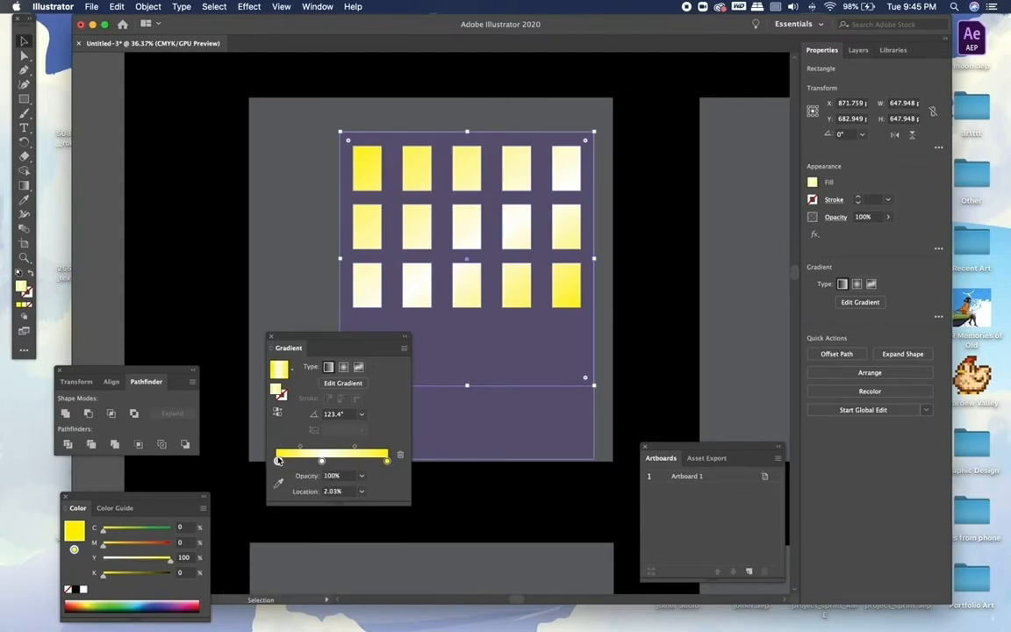
Recolor the first stop of the window gradient orange-red, about C 4, M 85, Y 100, K 0
click(149, 559)
drag(147, 564, 139, 564)
click(132, 605)
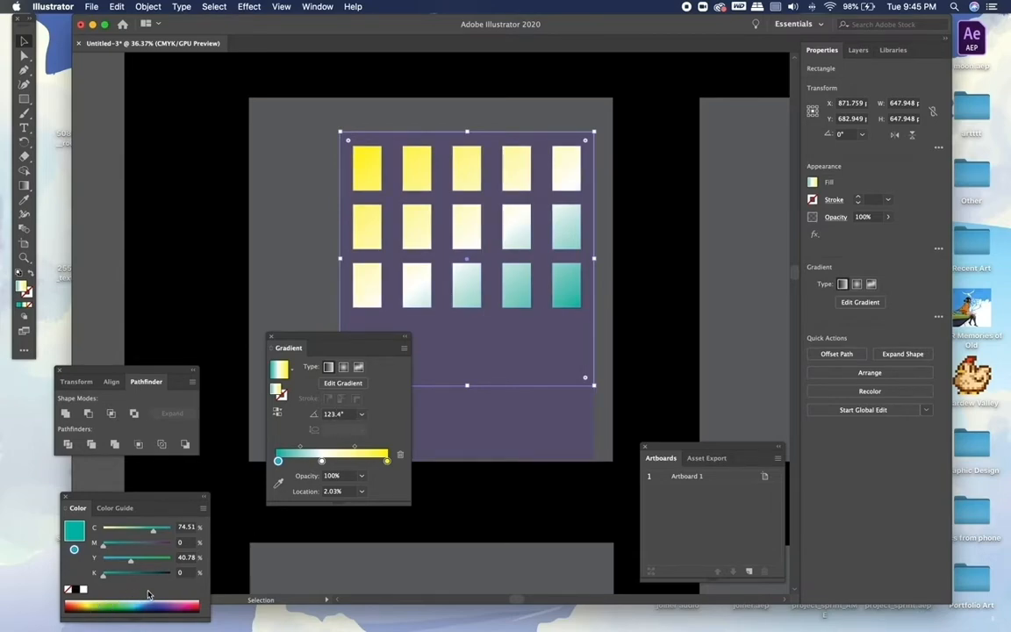
click(76, 602)
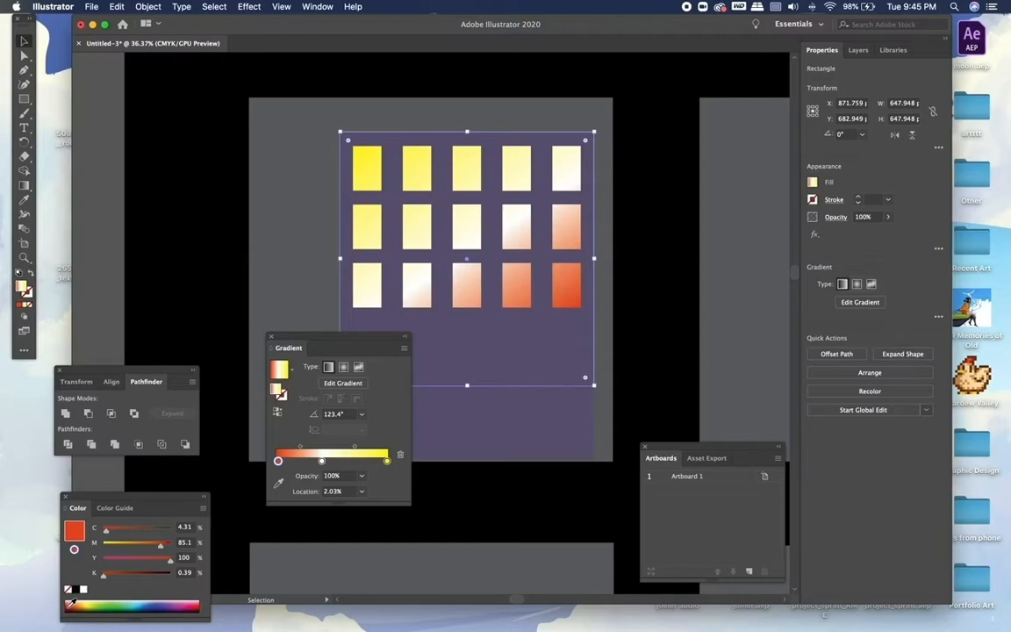
Recolor the white middle stop light yellow with Y 55% and rearrange the stops so light yellow comes first and orange-red sits mid-gradient
click(321, 461)
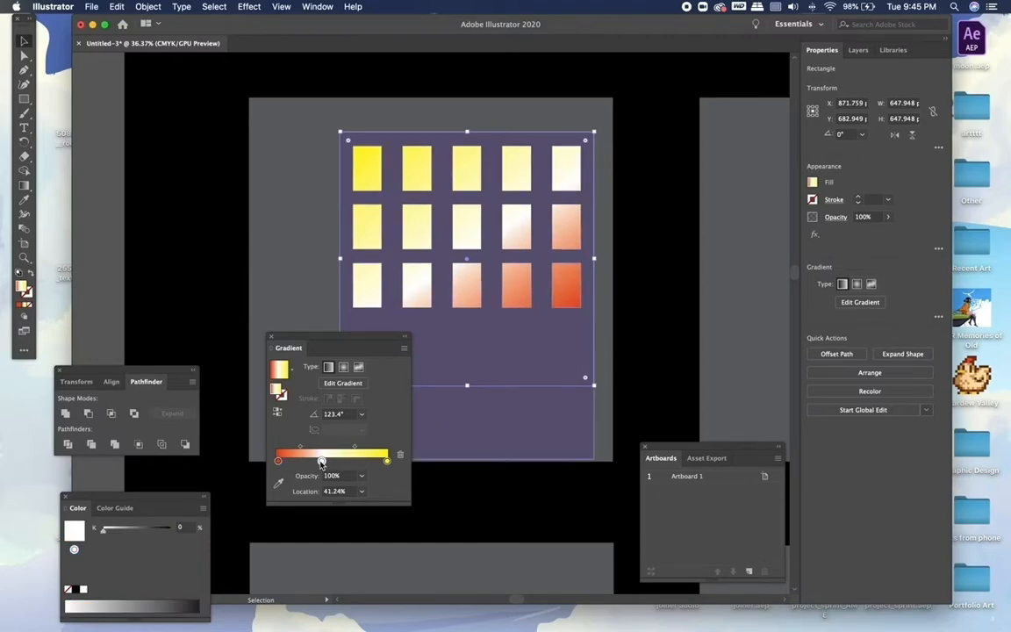
mouse_move(322, 462)
mouse_down()
mouse_move(312, 462)
mouse_move(346, 459)
mouse_move(285, 460)
mouse_move(335, 461)
mouse_up()
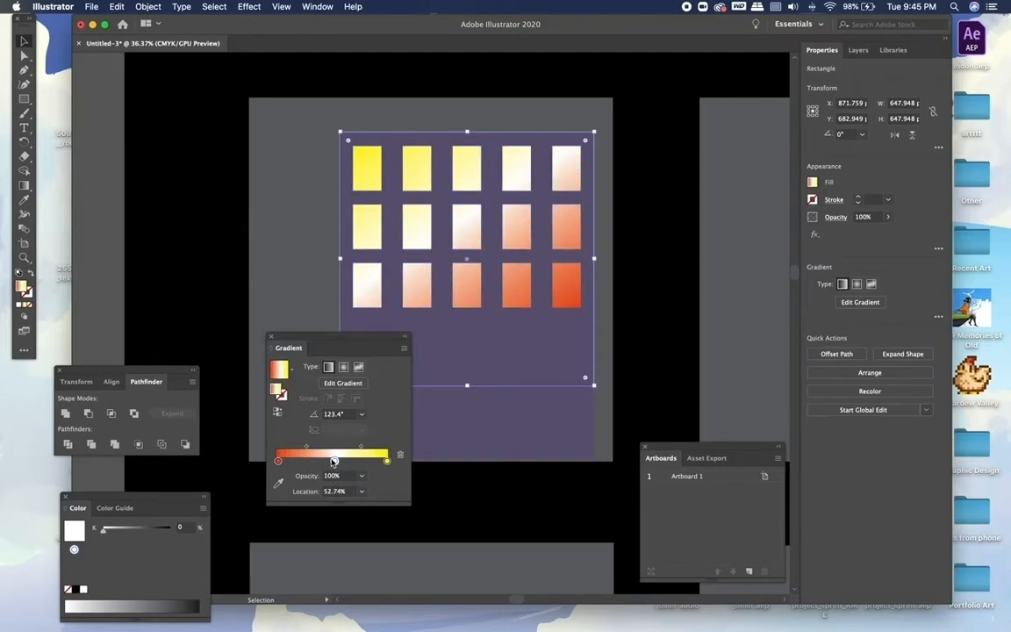
double_click(334, 460)
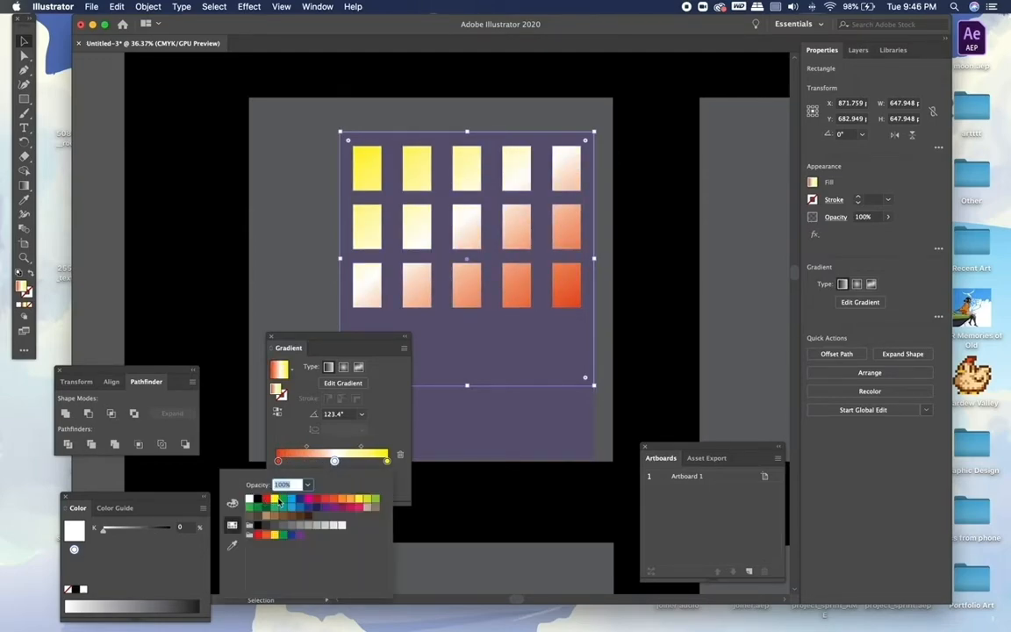
click(278, 501)
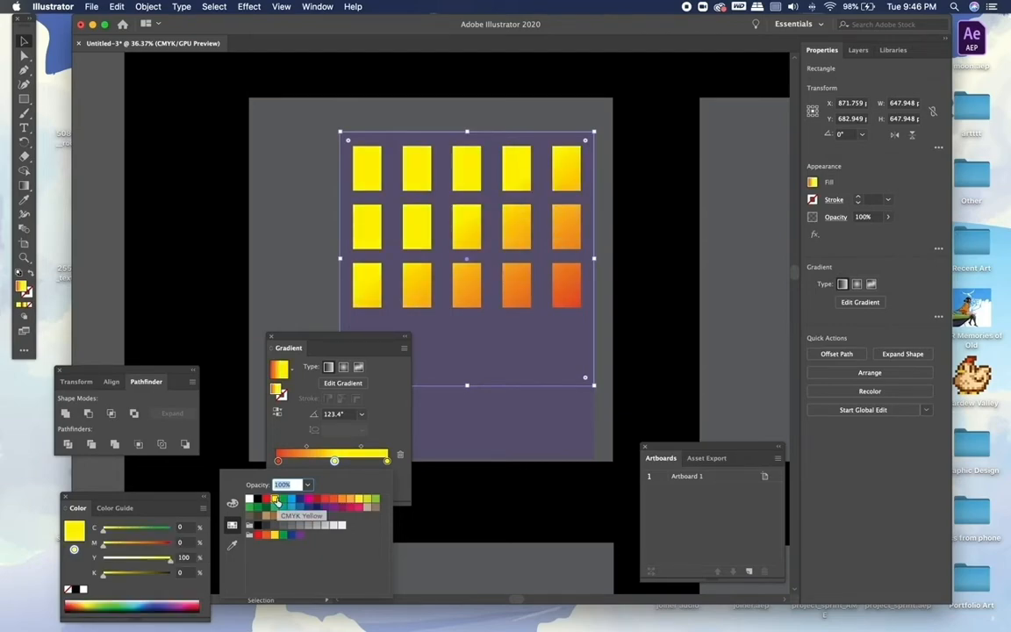
click(117, 567)
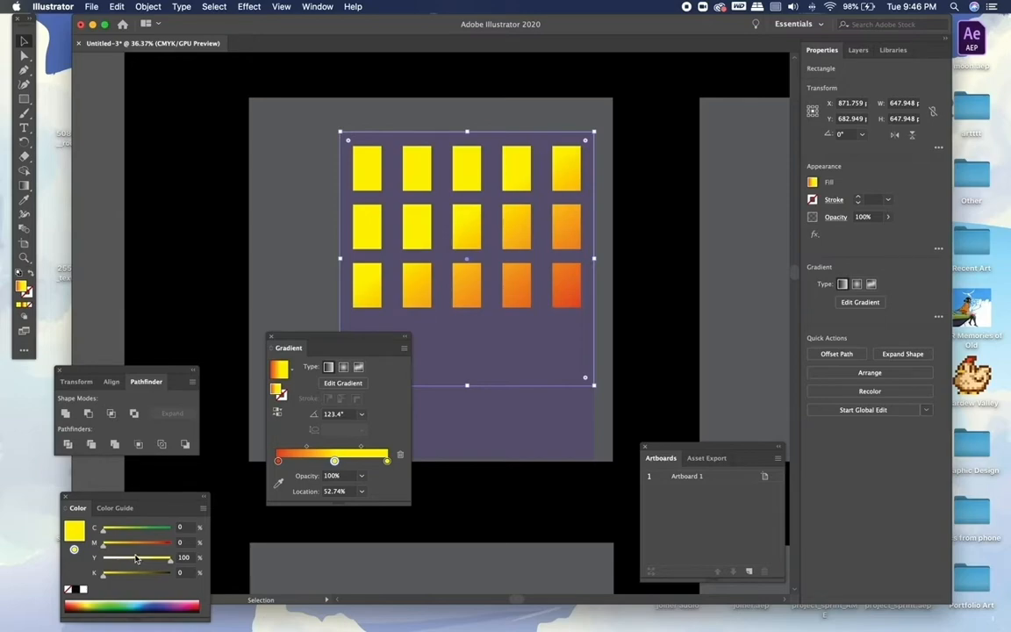
click(138, 558)
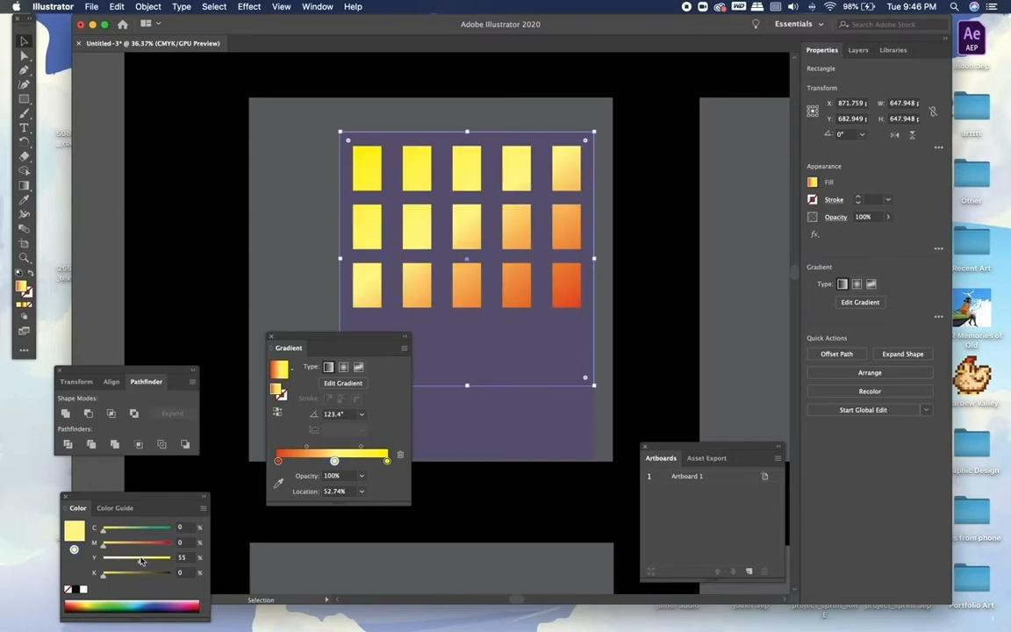
drag(335, 462, 300, 450)
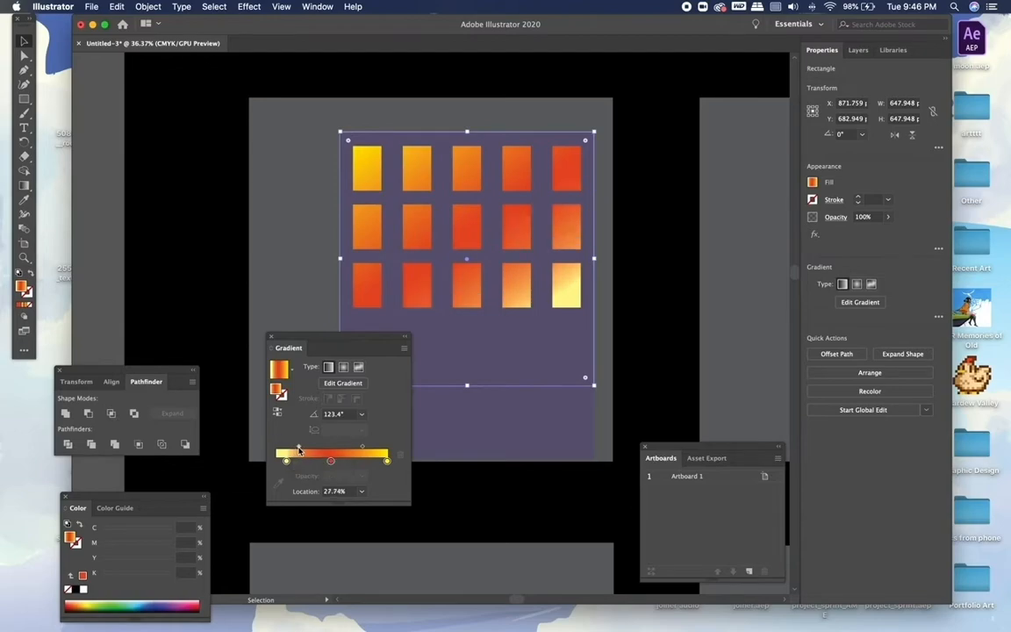
Color the gradient's yellow end stop dark blue, about C 100, M 98, Y 11, K 11, and shift it to about 90% location
click(387, 461)
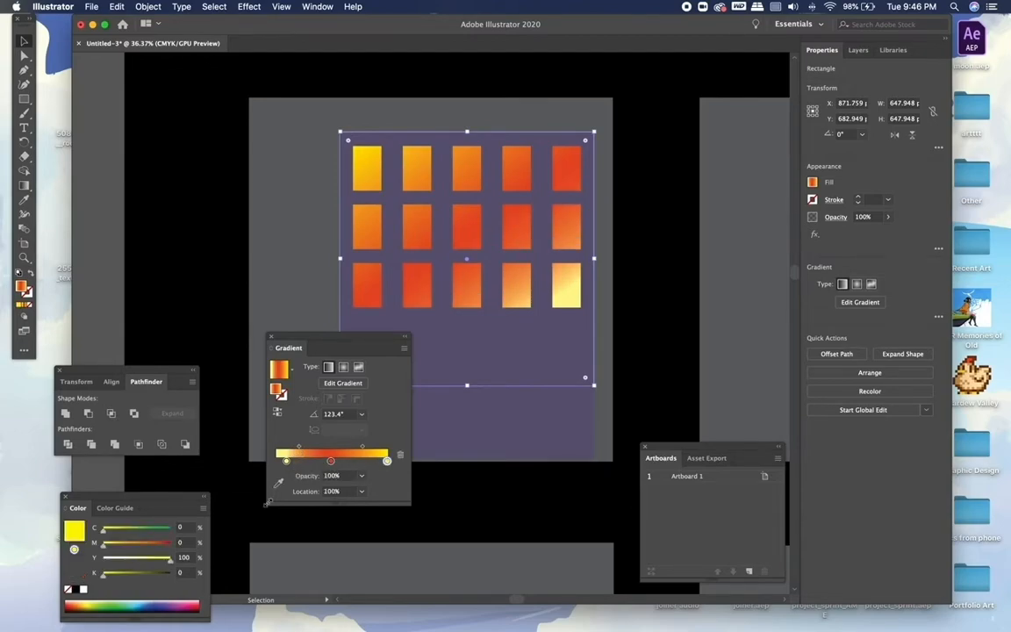
click(154, 602)
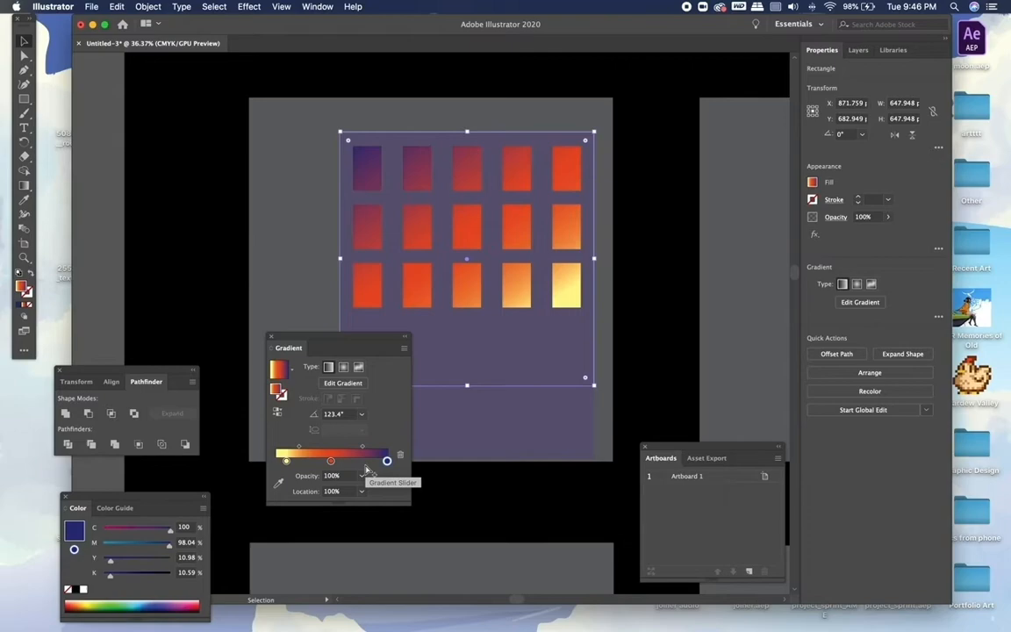
mouse_move(387, 460)
mouse_down()
mouse_move(356, 461)
mouse_move(356, 452)
mouse_move(377, 463)
mouse_up()
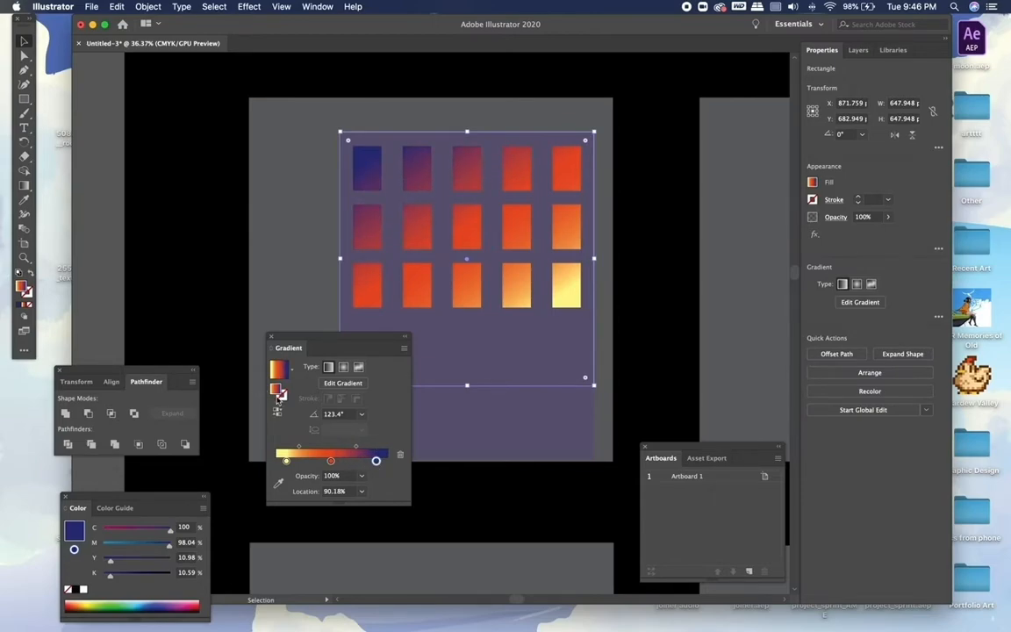
click(114, 130)
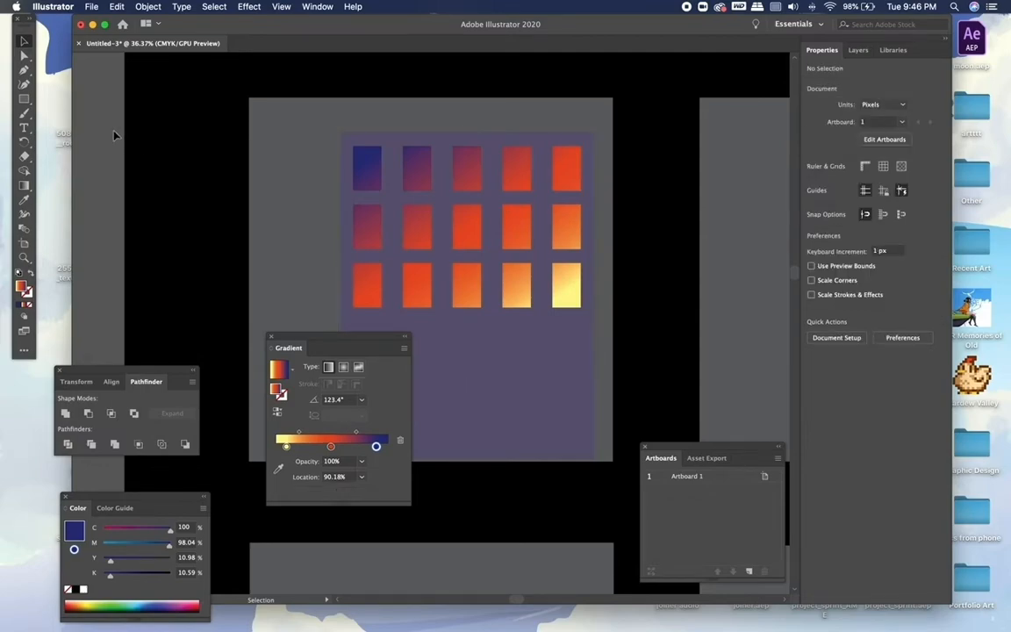
Move the Gradient panel clear of the building and darken the building's fill to K 57%
drag(366, 341, 193, 174)
click(478, 412)
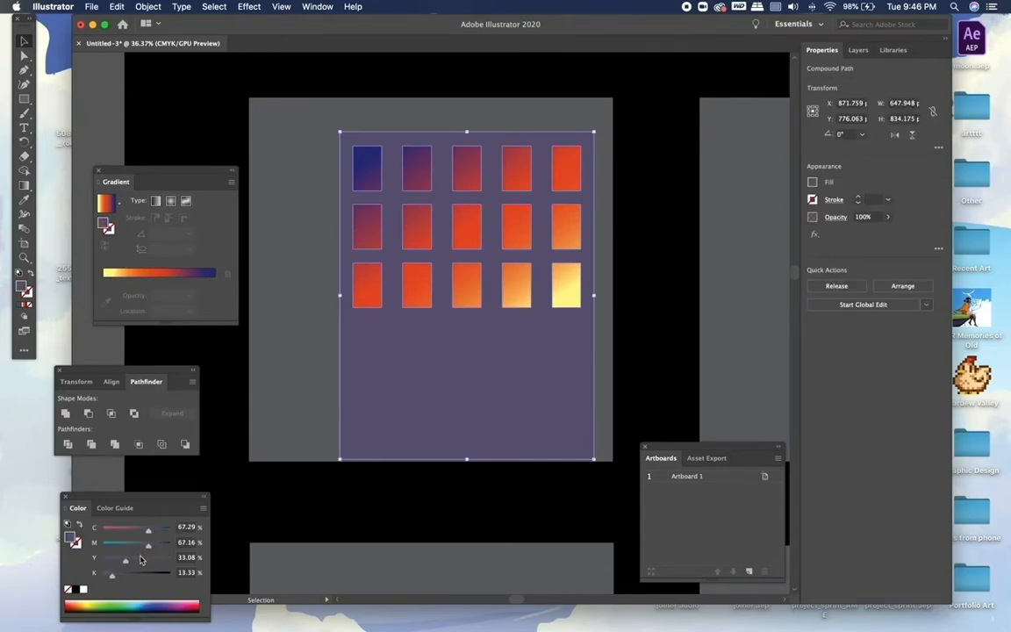
drag(121, 572, 143, 577)
click(111, 110)
scroll(491, 202, right, 3)
scroll(492, 203, up, 2)
click(490, 454)
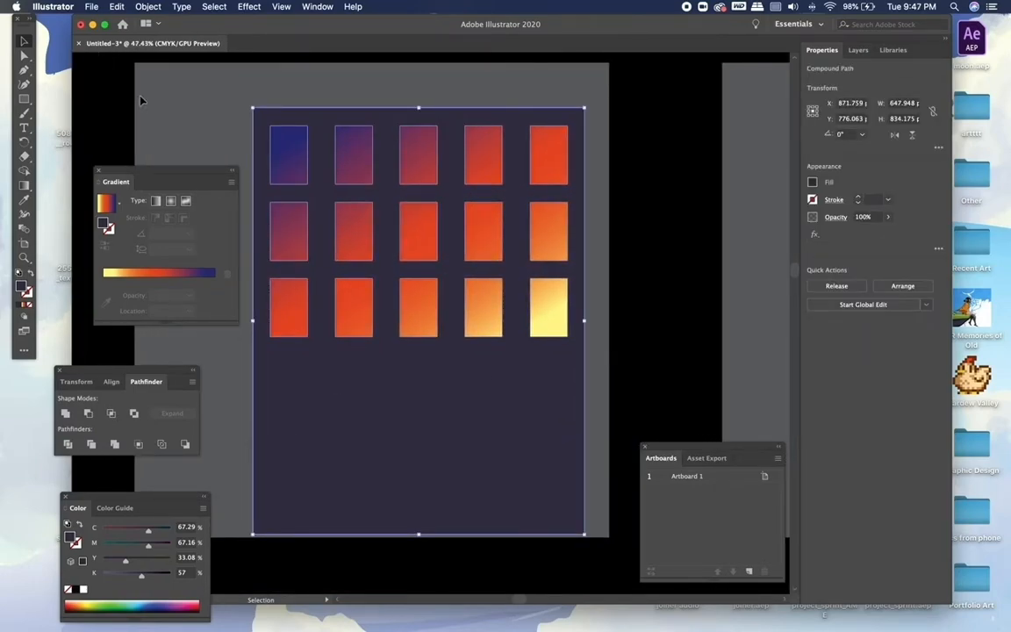
click(24, 69)
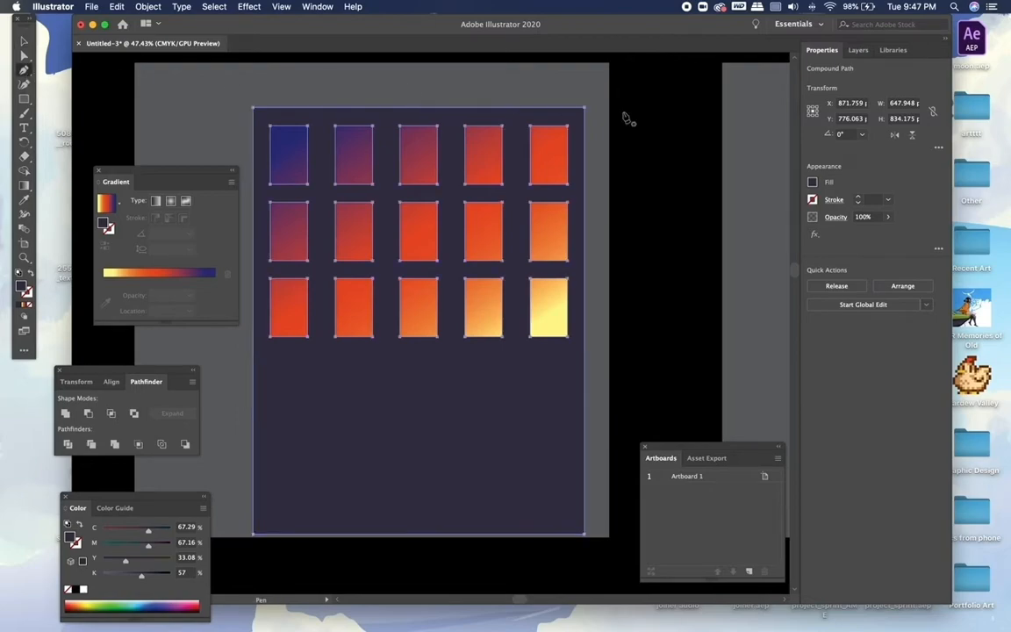
click(256, 533)
key(super+z)
click(23, 42)
click(96, 89)
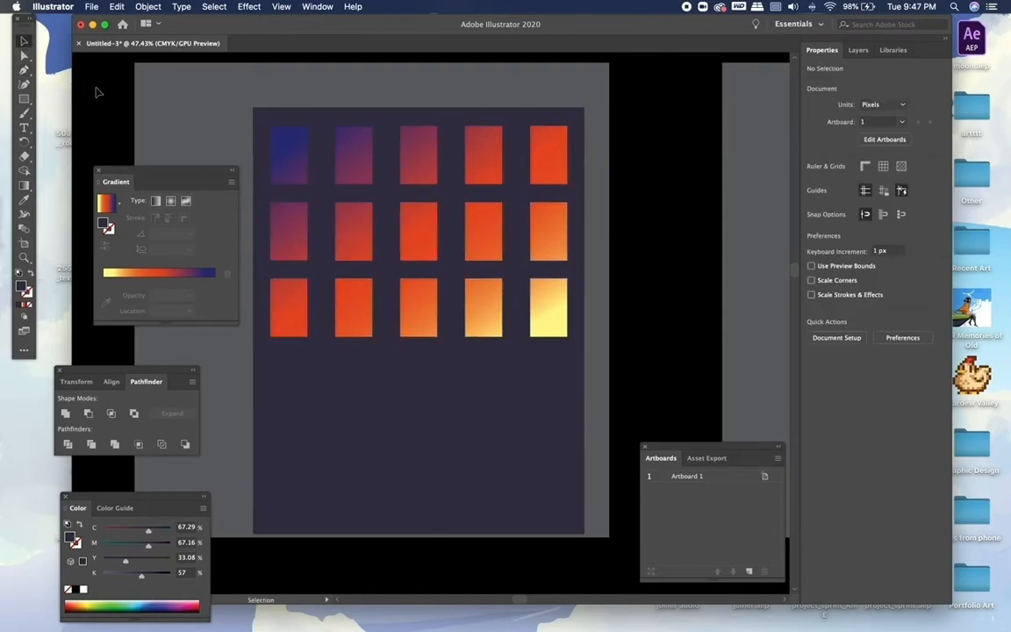
click(24, 84)
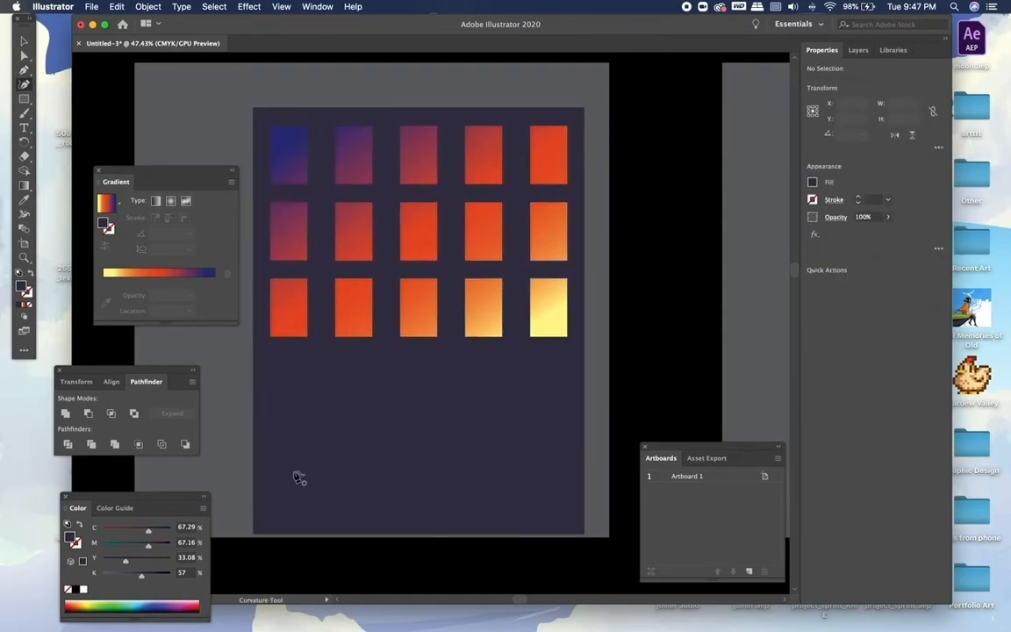
click(256, 536)
click(266, 519)
key(Escape)
Try out a straight-sided triangle with the Pen tool on the building below the windows, and undo it
key(p)
click(343, 399)
click(463, 388)
click(452, 439)
click(344, 398)
key(super+z)
key(super+z)
key(super+z)
key(super+z)
Try out a small narrow triangle with the Pen tool above the building, and undo it
click(437, 87)
click(484, 78)
click(487, 94)
click(437, 87)
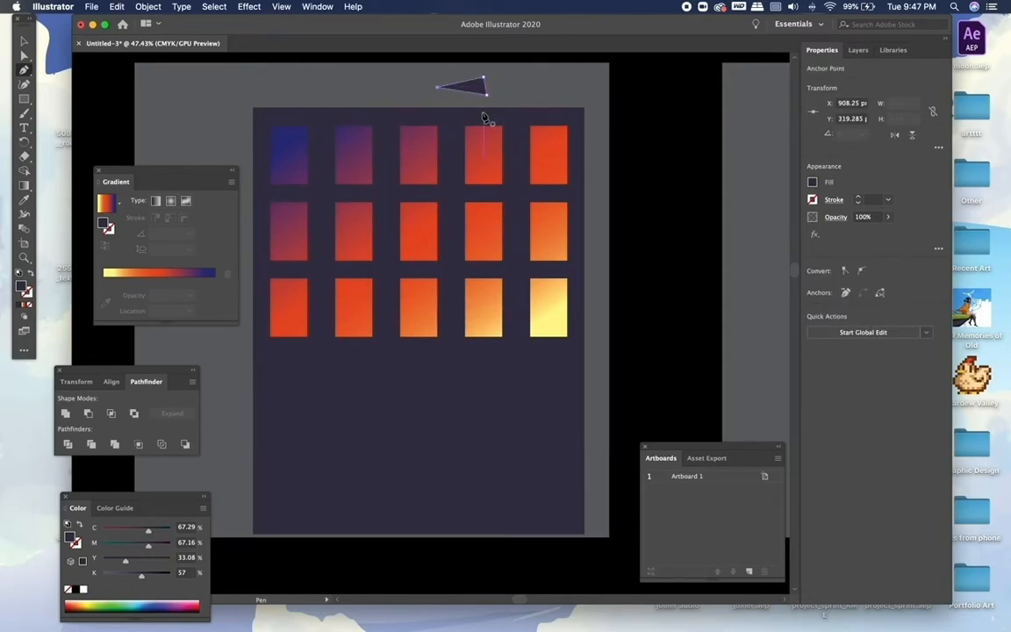
key(super+z)
key(super+z)
key(super+z)
key(super+z)
Try out a closed Pen shape mixing curved and straight segments beside the building, and delete it
click(656, 332)
drag(595, 415, 613, 506)
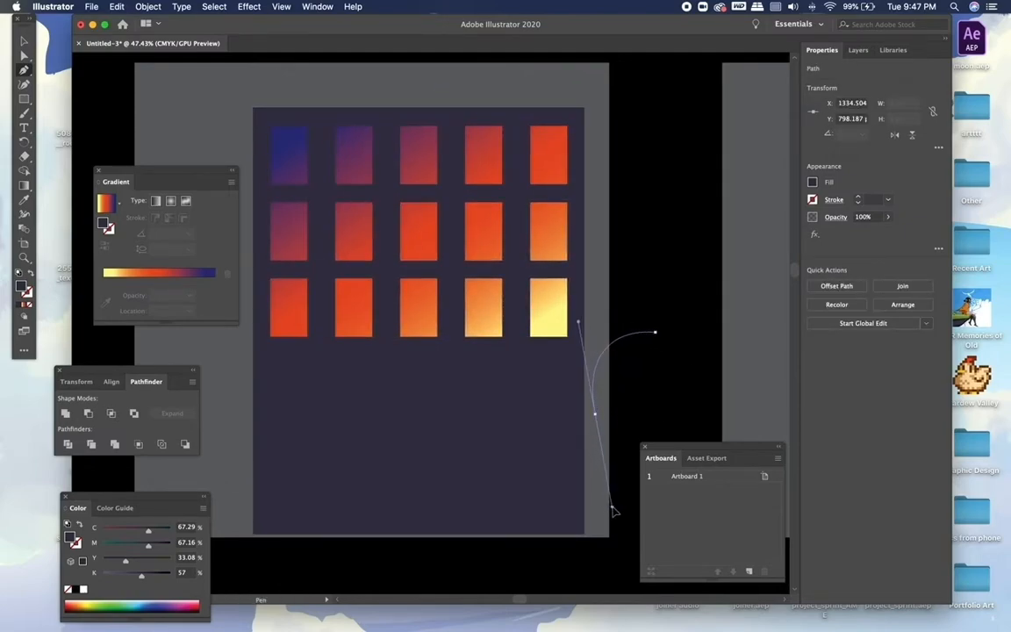
click(595, 413)
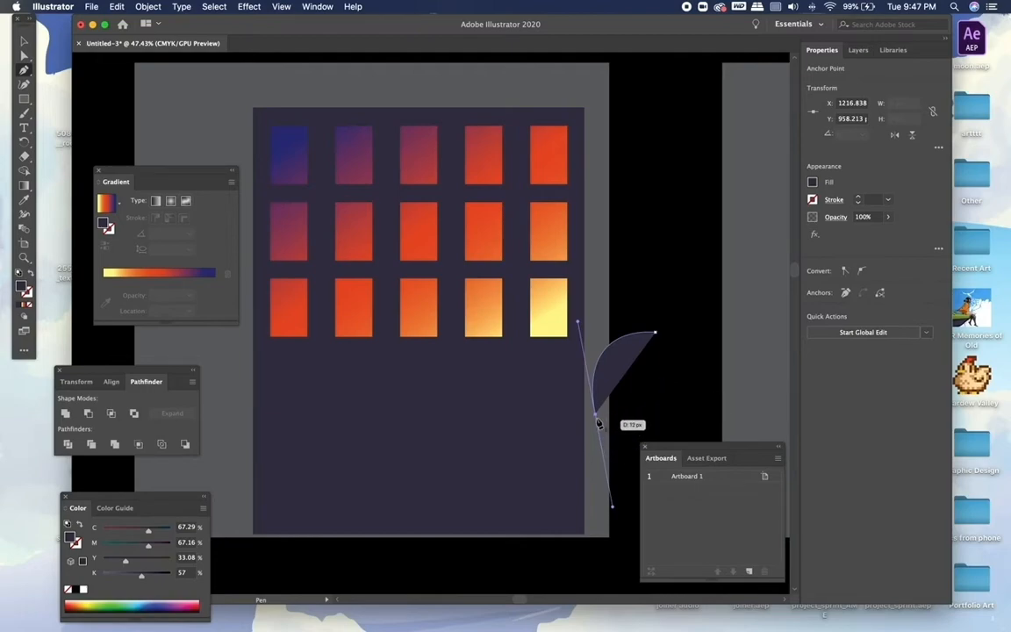
click(670, 409)
drag(699, 365, 674, 309)
click(699, 364)
super+click(655, 332)
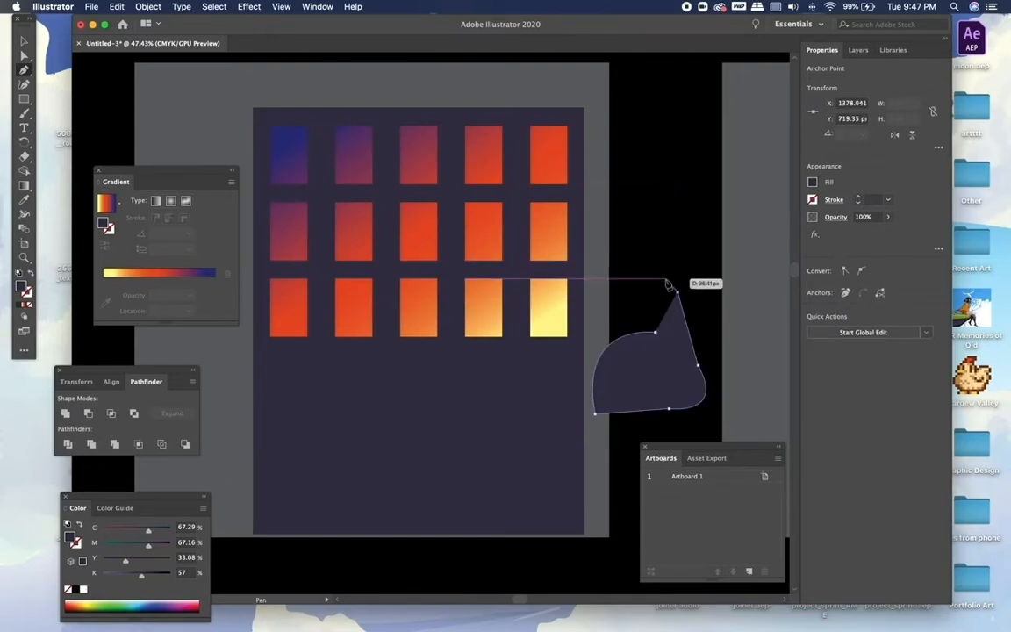
click(655, 332)
key(v)
click(623, 244)
click(664, 375)
key(Delete)
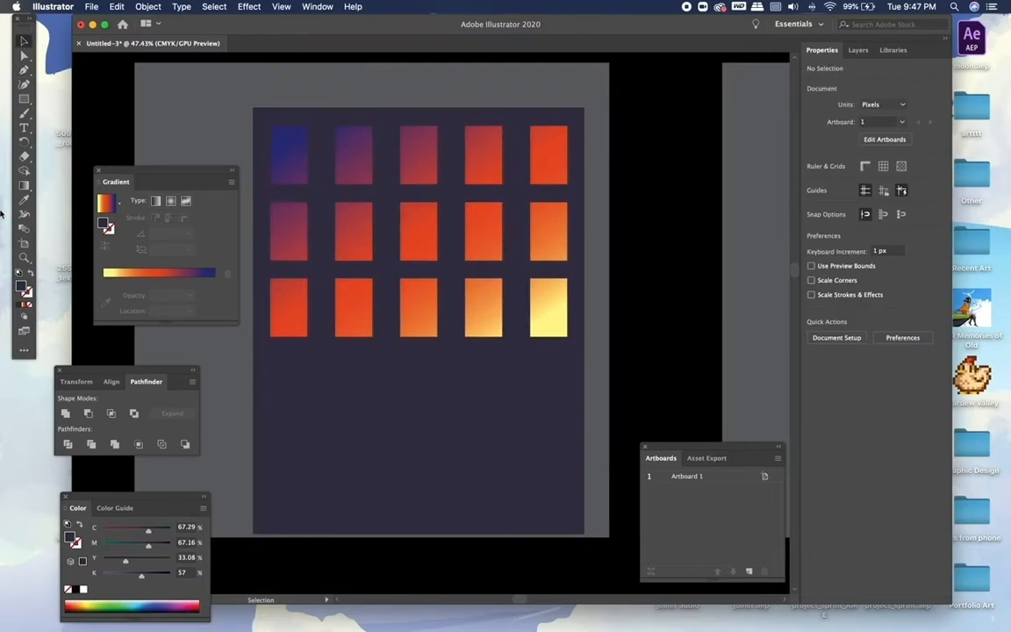
Draw a closed triangle with the Pen tool through the building's top-right, bottom-left and bottom-right corners
click(23, 69)
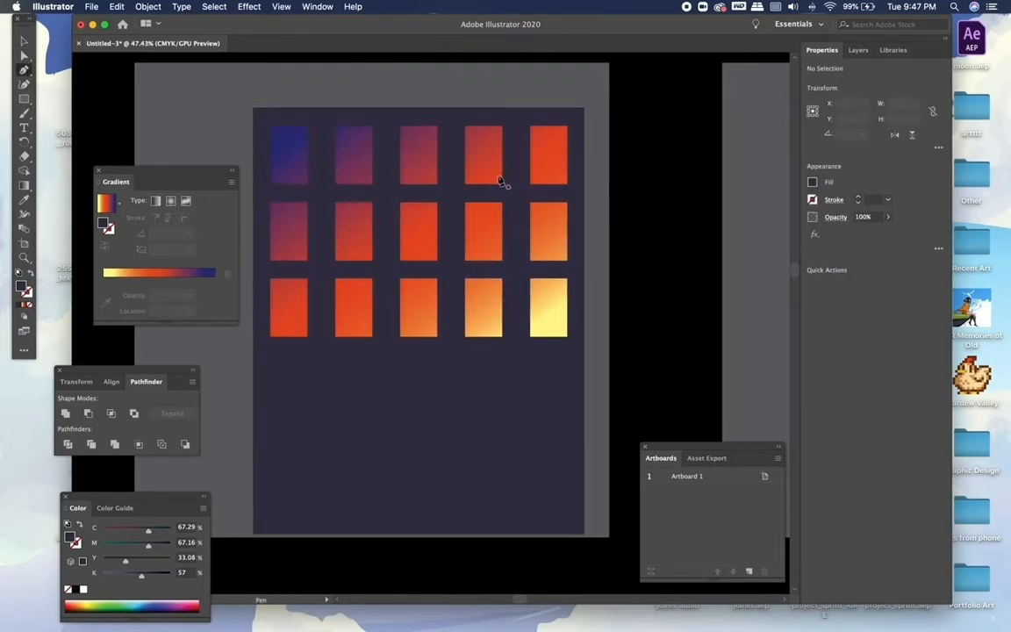
click(584, 108)
click(253, 533)
click(583, 533)
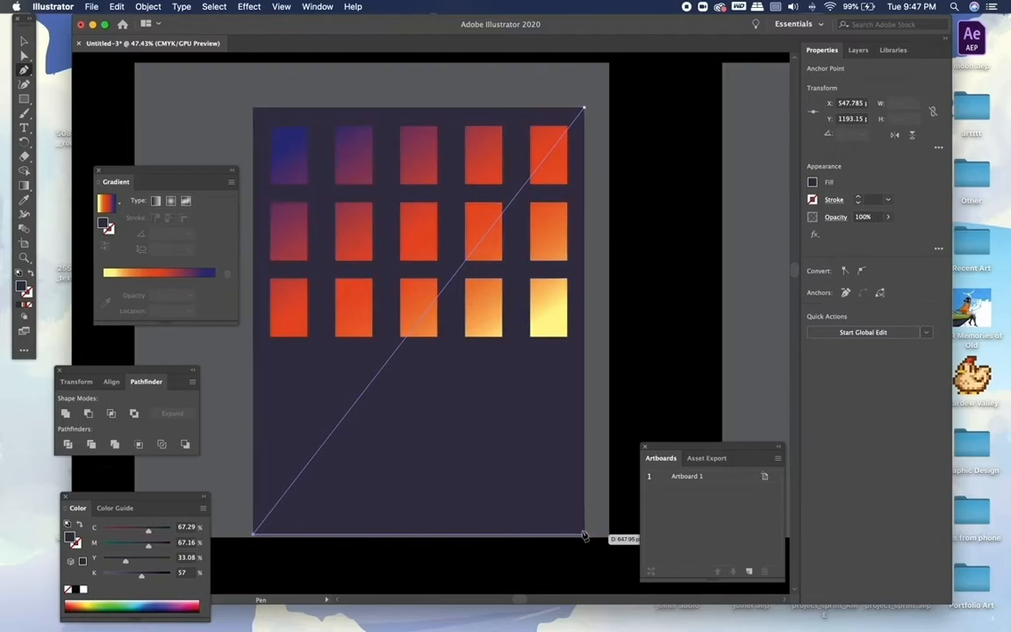
click(584, 109)
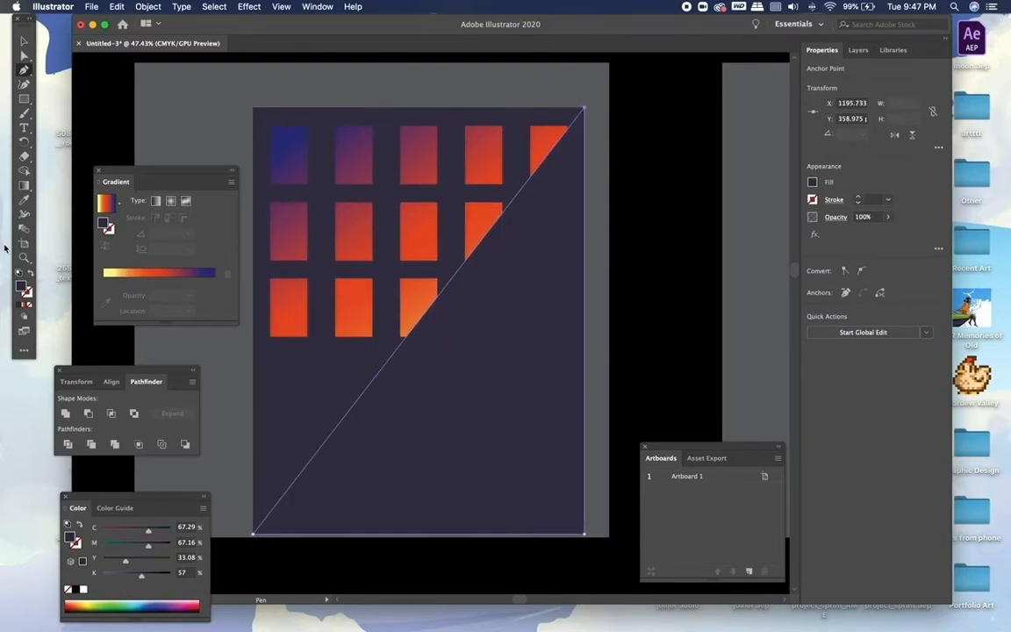
Try to fill the triangle with the window gradient using the Eyedropper, and undo it
click(24, 200)
click(333, 265)
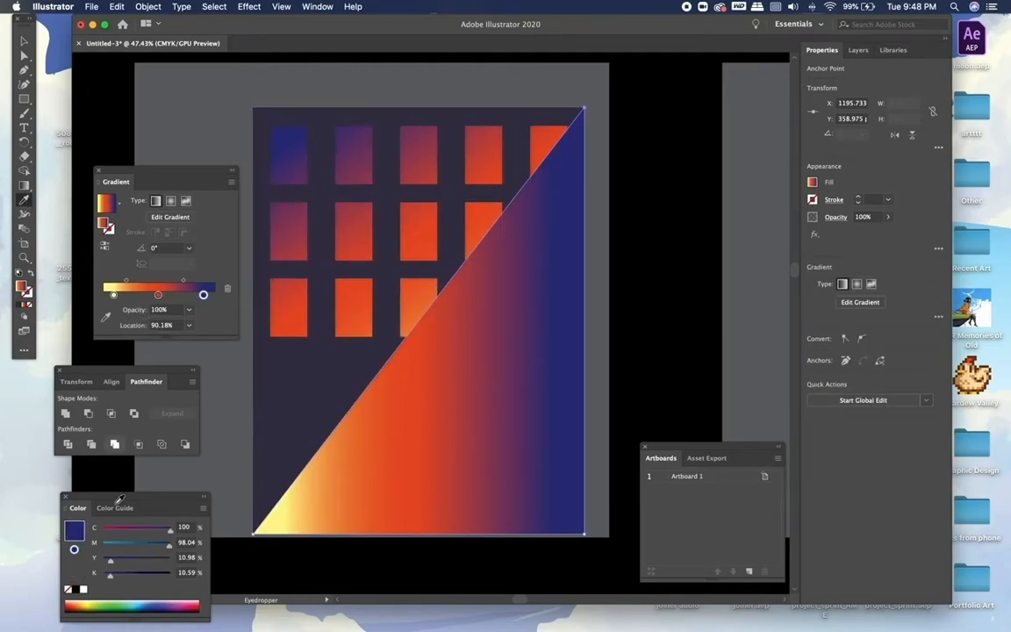
key(super+z)
key(super+z)
key(super+z)
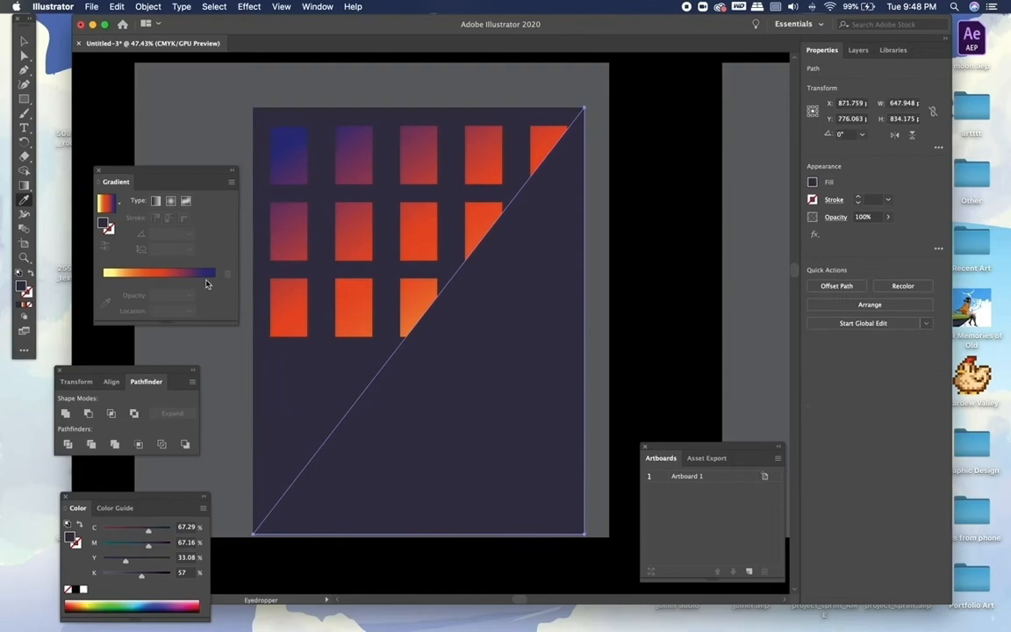
key(super+shift+z)
Fill the triangle with the light orange color FF9E5C
double_click(21, 286)
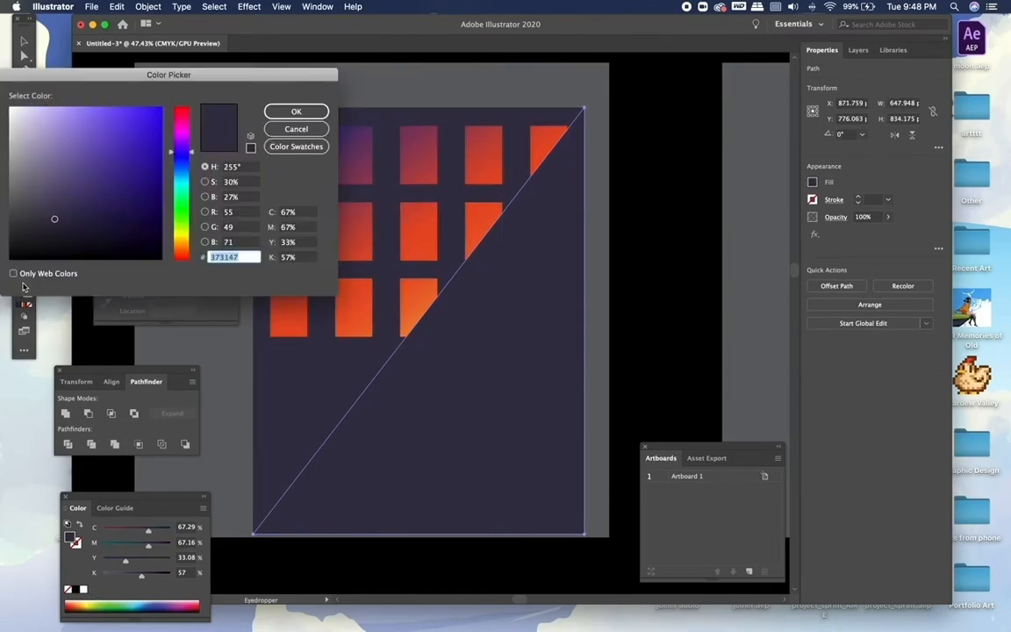
mouse_move(172, 244)
mouse_down()
mouse_move(176, 231)
mouse_move(174, 256)
mouse_move(186, 246)
mouse_up()
mouse_move(121, 171)
mouse_down()
mouse_move(131, 103)
mouse_move(74, 79)
mouse_move(107, 81)
mouse_up()
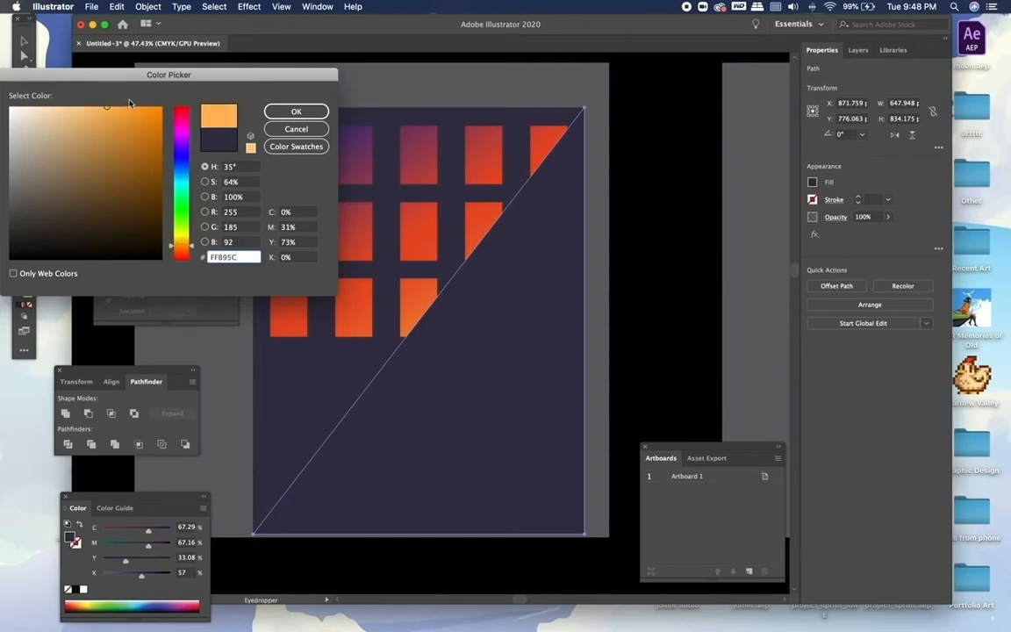
drag(191, 252, 187, 252)
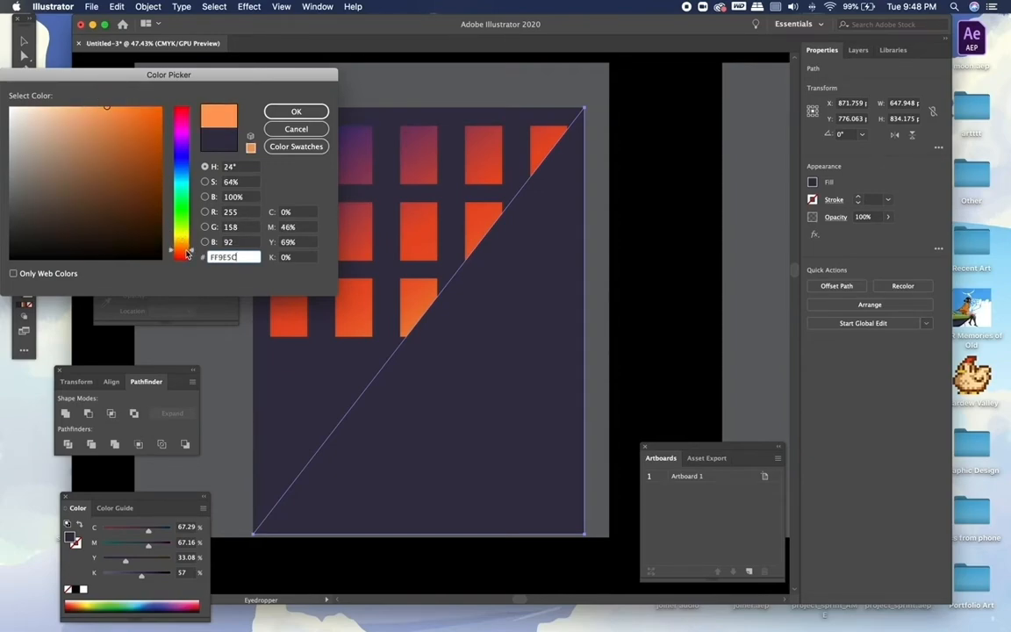
click(296, 110)
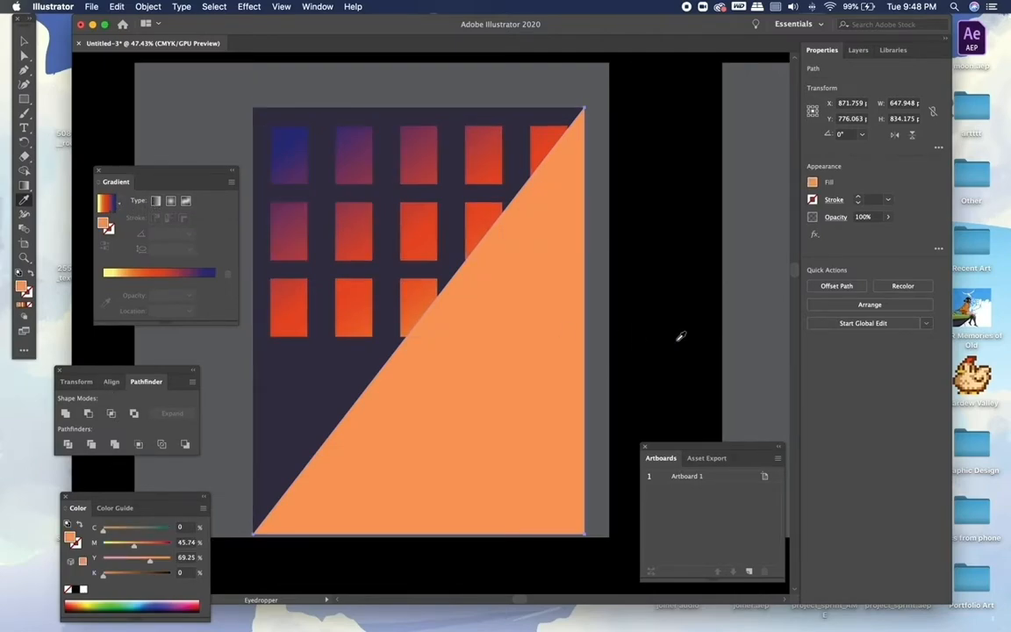
Reduce the orange triangle's opacity to about 22% and deselect it
click(889, 218)
drag(867, 230, 857, 235)
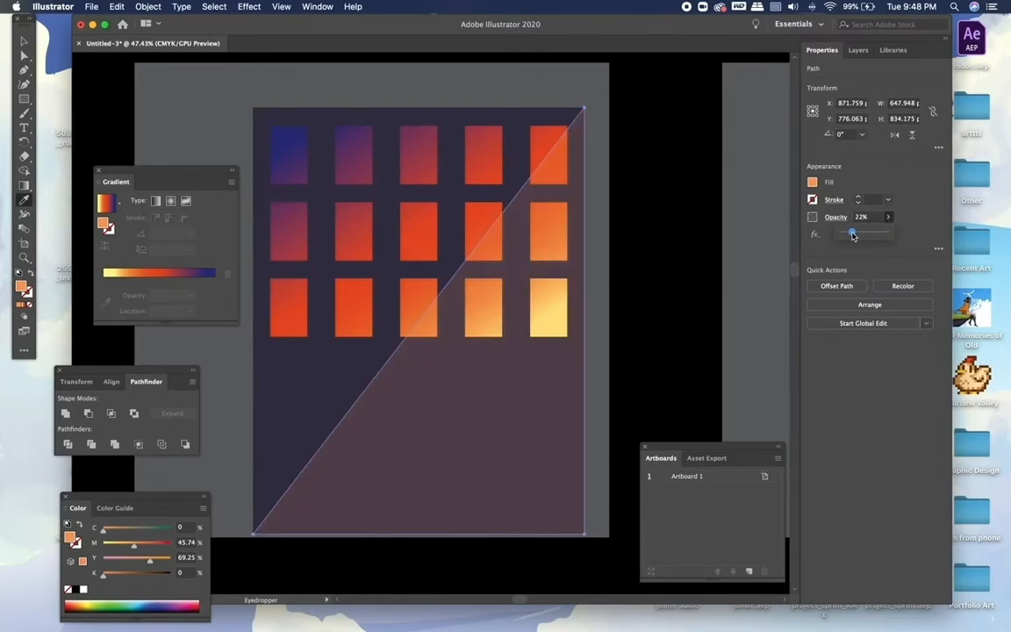
click(24, 40)
click(90, 92)
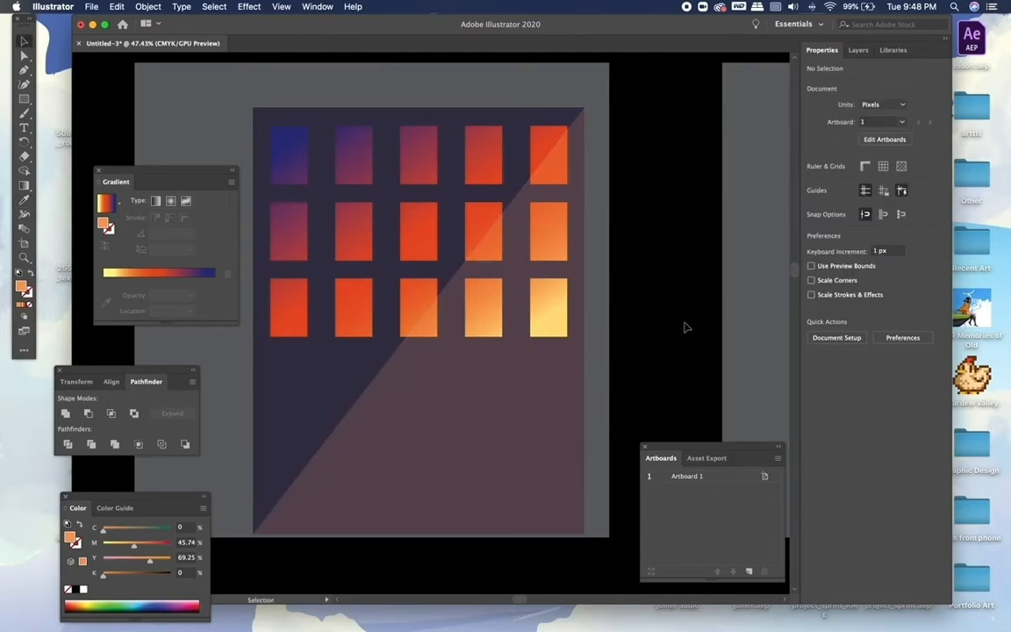
Trim the building and the translucent orange triangle against each other with Pathfinder, and deselect them
click(488, 377)
key(super+a)
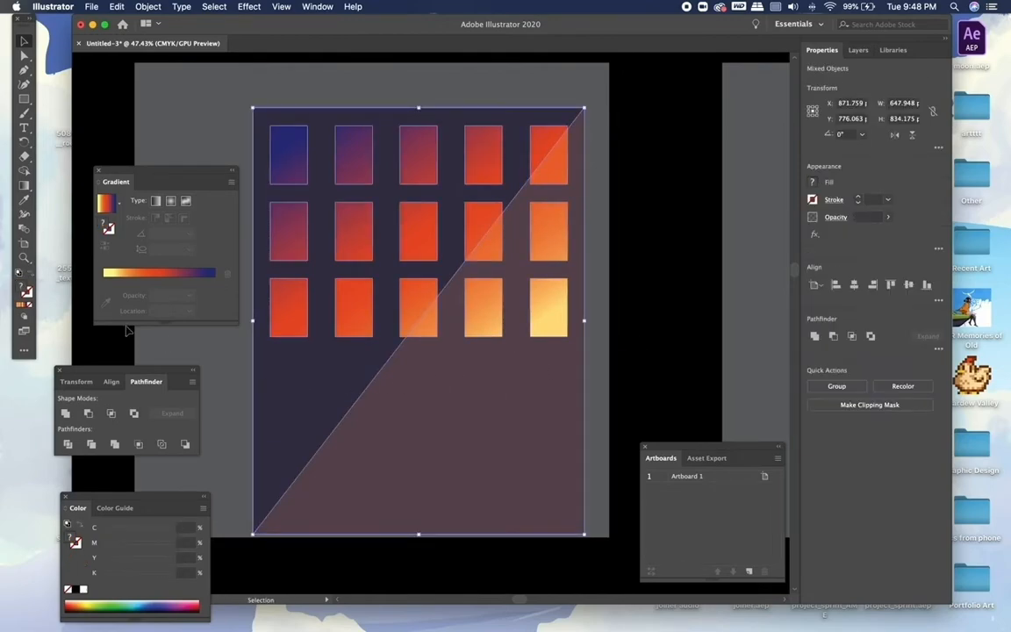
click(91, 444)
click(640, 306)
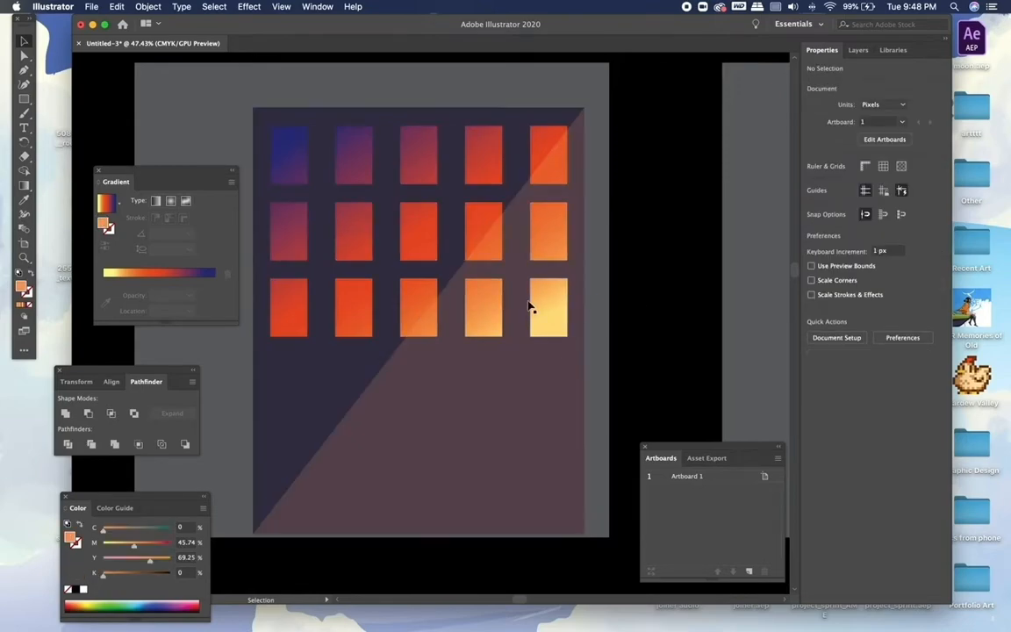
Delete the orange overlay pieces covering the windows on the lit side so the window gradient is uncovered
click(542, 309)
double_click(542, 309)
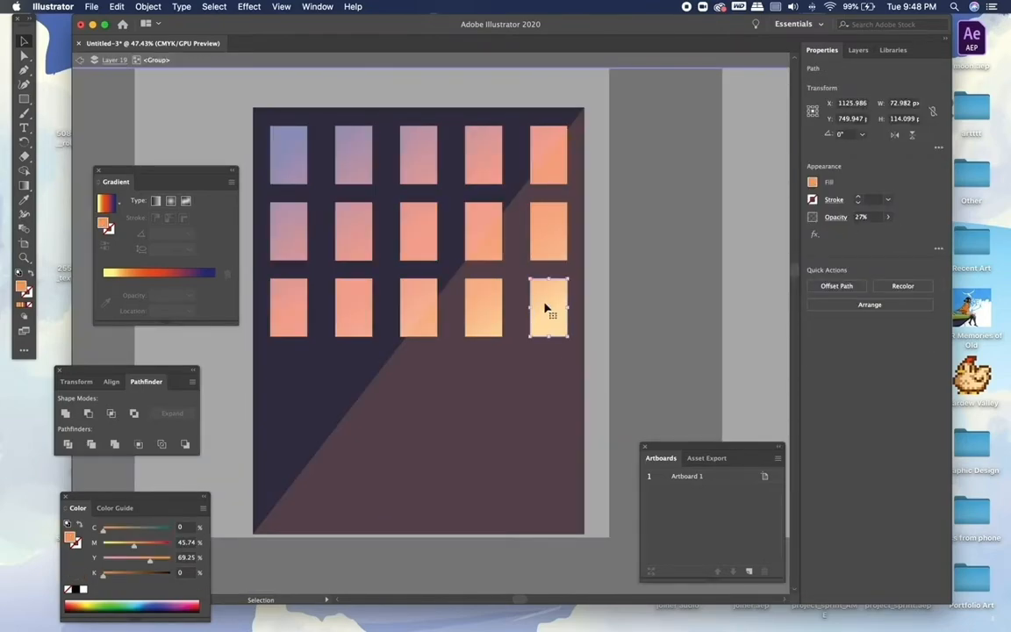
key(super+shift+a)
click(498, 315)
key(super+shift+a)
click(420, 316)
key(super+shift+a)
click(496, 247)
key(super+shift+a)
click(555, 169)
key(super+shift+a)
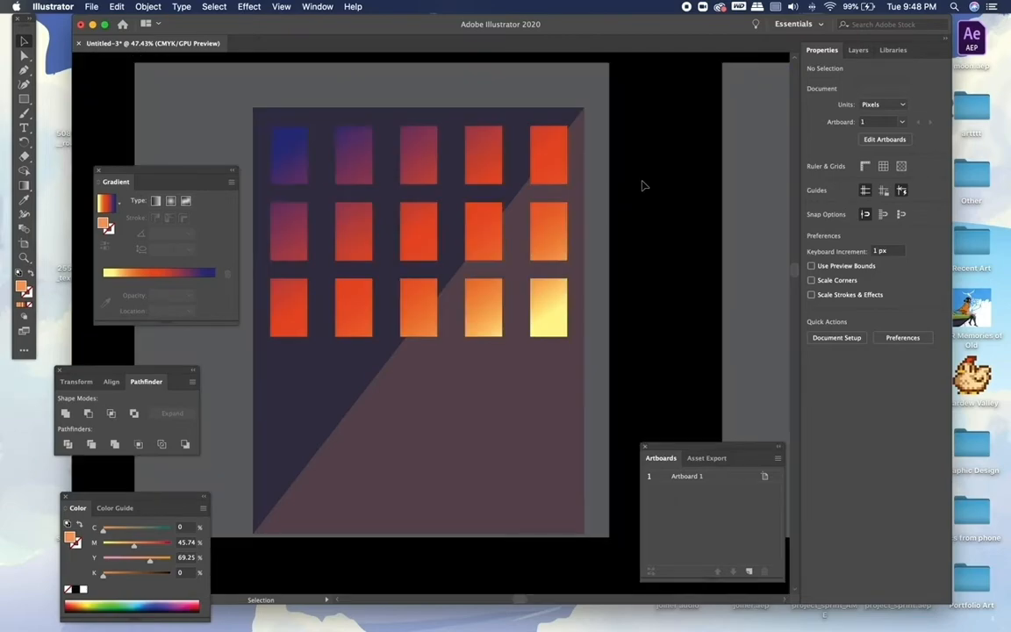
Draw an orange rectangle about 581 by 279 px at the building's base, aligned with the outer window edges, and deselect it
scroll(481, 277, down, 5)
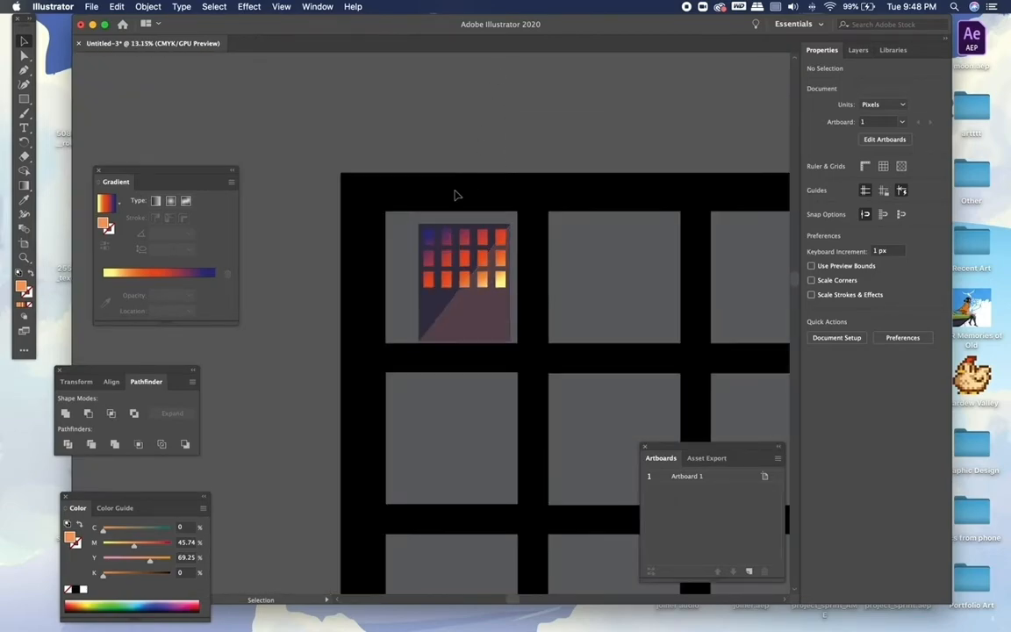
scroll(454, 195, up, 5)
scroll(455, 367, up, 2)
click(23, 70)
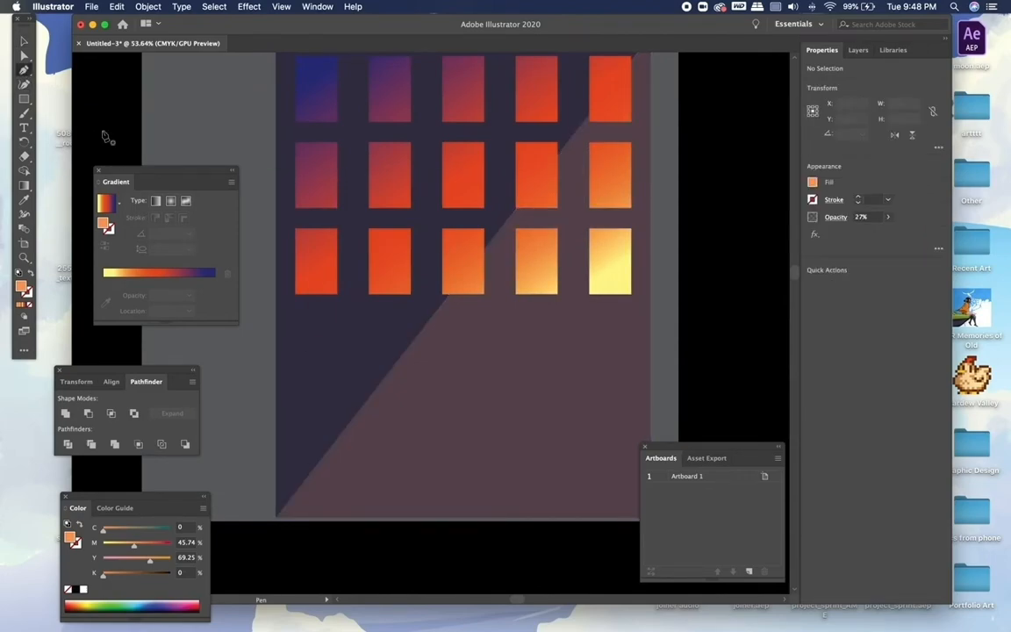
click(26, 100)
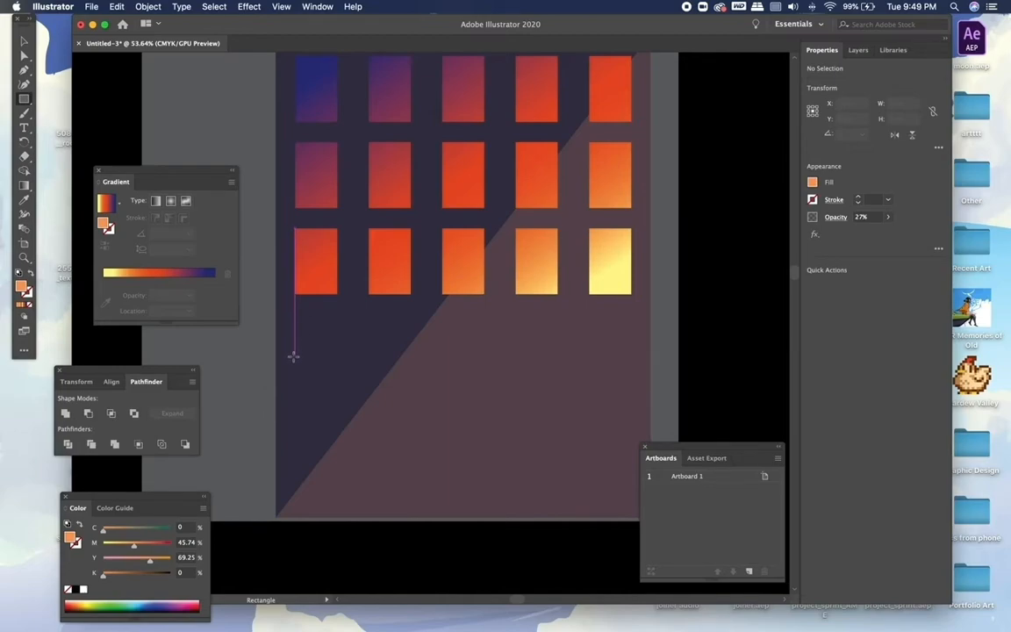
drag(293, 356, 630, 518)
scroll(529, 387, down, 2)
scroll(529, 386, right, 2)
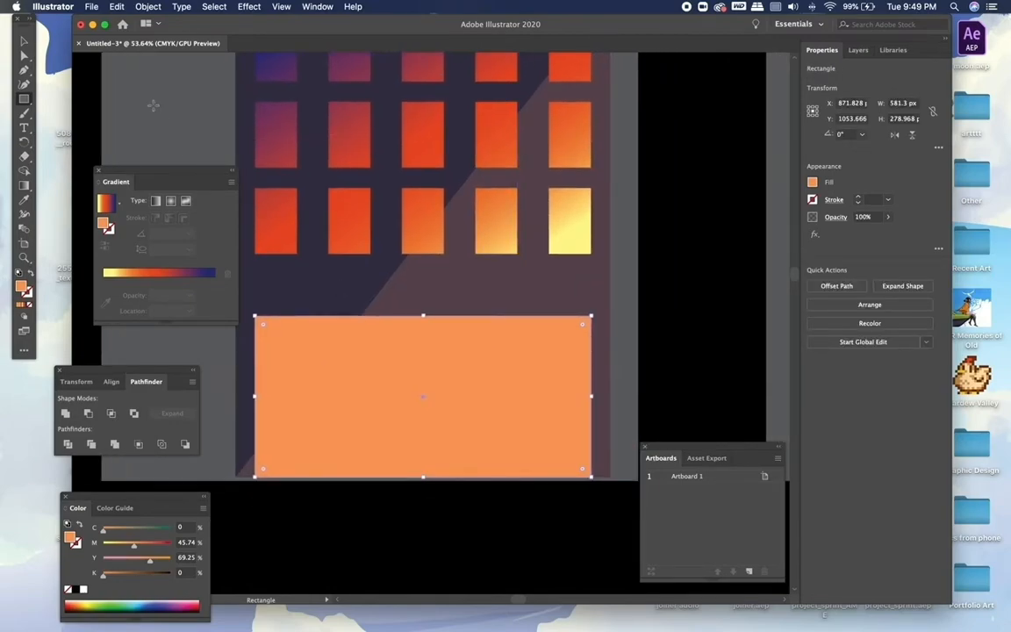
click(685, 248)
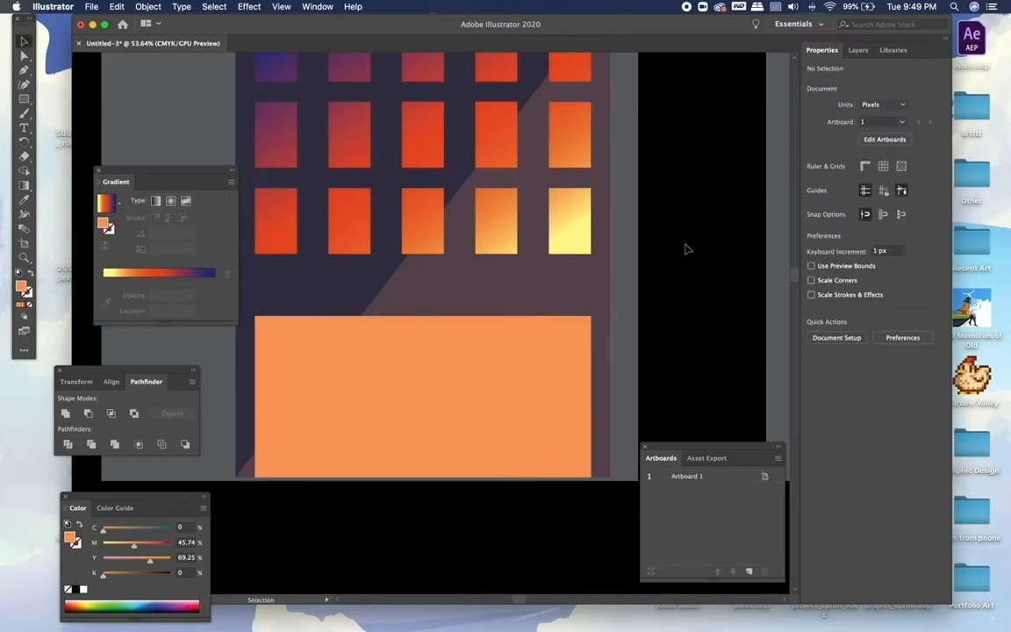
Cut the base rectangle out of the building and its overlay with Pathfinder Trim, and delete the cut-out piece
right_click(345, 290)
click(305, 273)
right_click(296, 284)
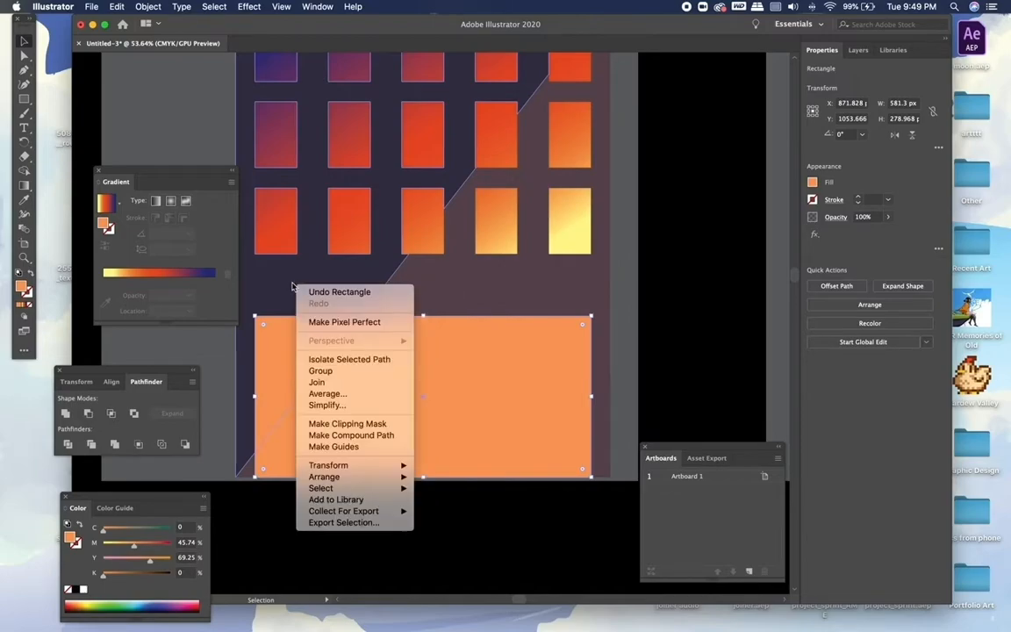
click(236, 421)
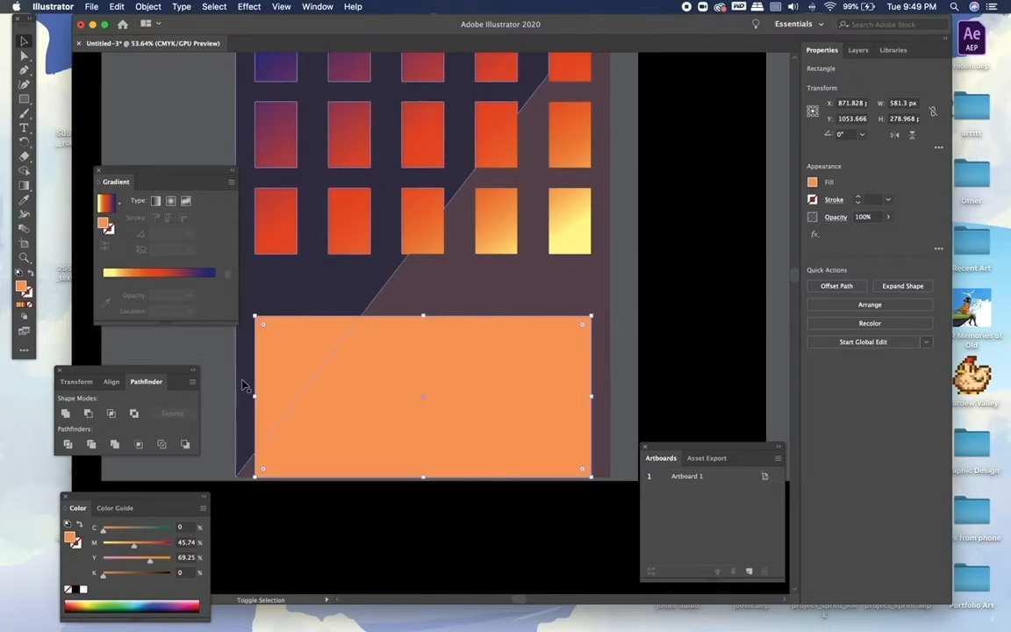
shift+click(243, 386)
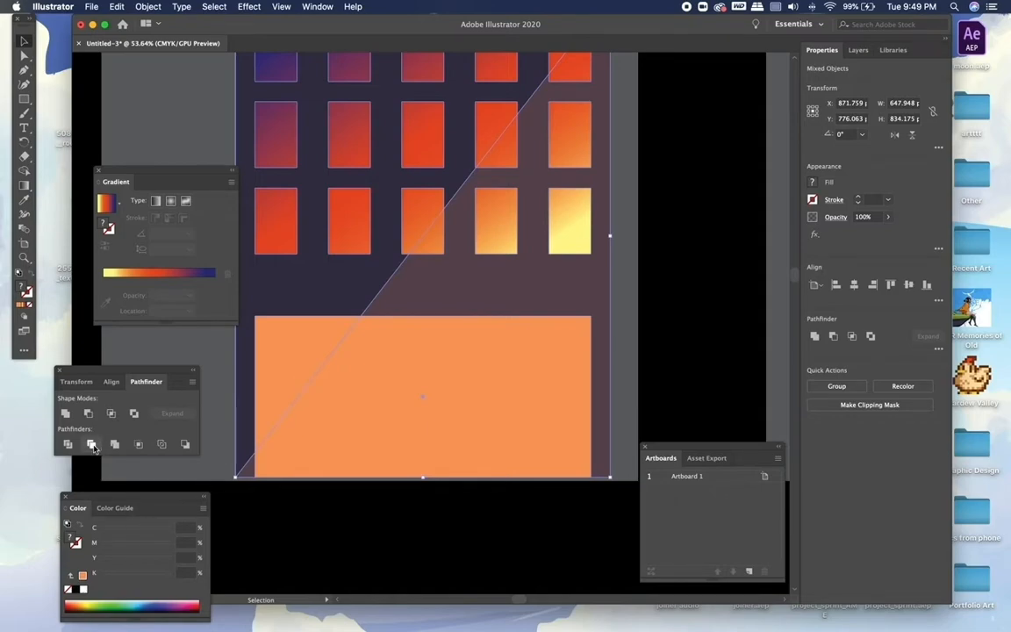
click(91, 445)
double_click(320, 377)
click(320, 377)
key(Delete)
double_click(201, 352)
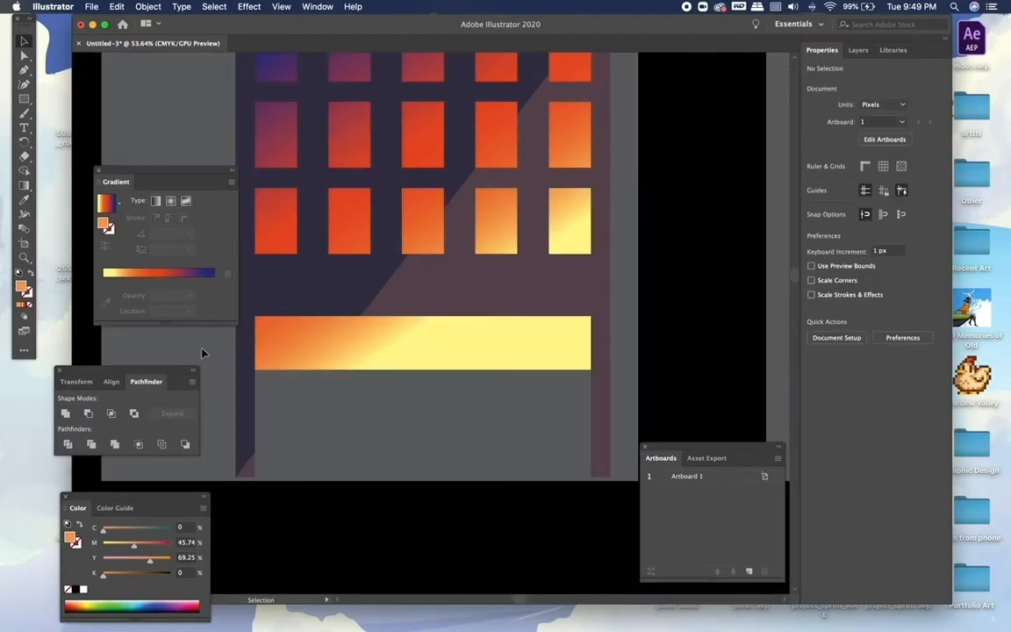
Stretch the sunset gradient rectangle's lower edge down to the building's base so it fills the new opening
click(343, 356)
drag(423, 371, 422, 476)
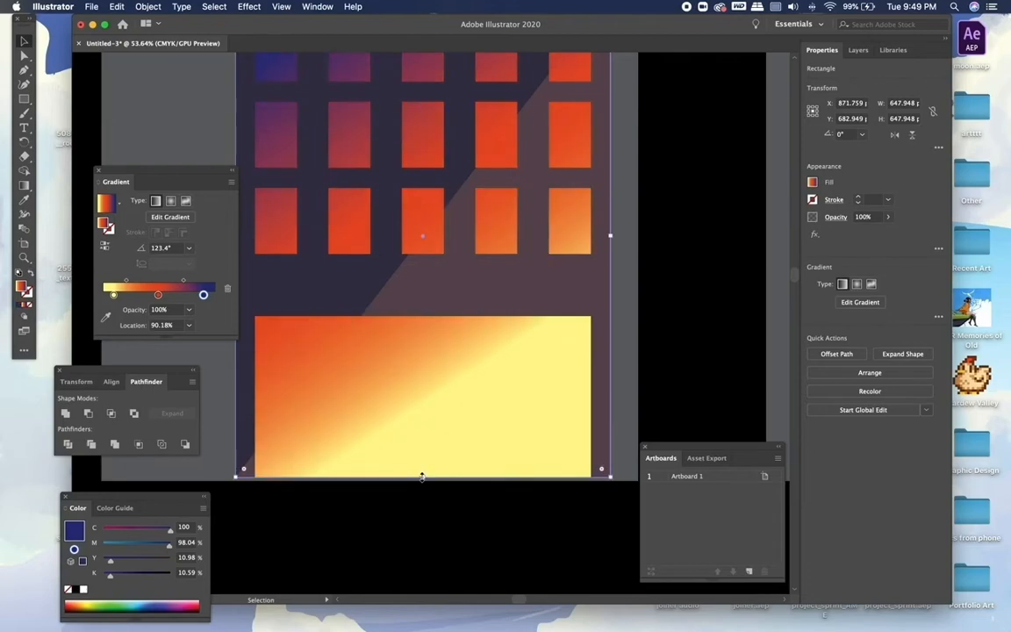
click(667, 310)
Draw a closed rectangle about 581 by 127 px with the Pen tool across the upper part of the base opening
scroll(667, 311, down, 3)
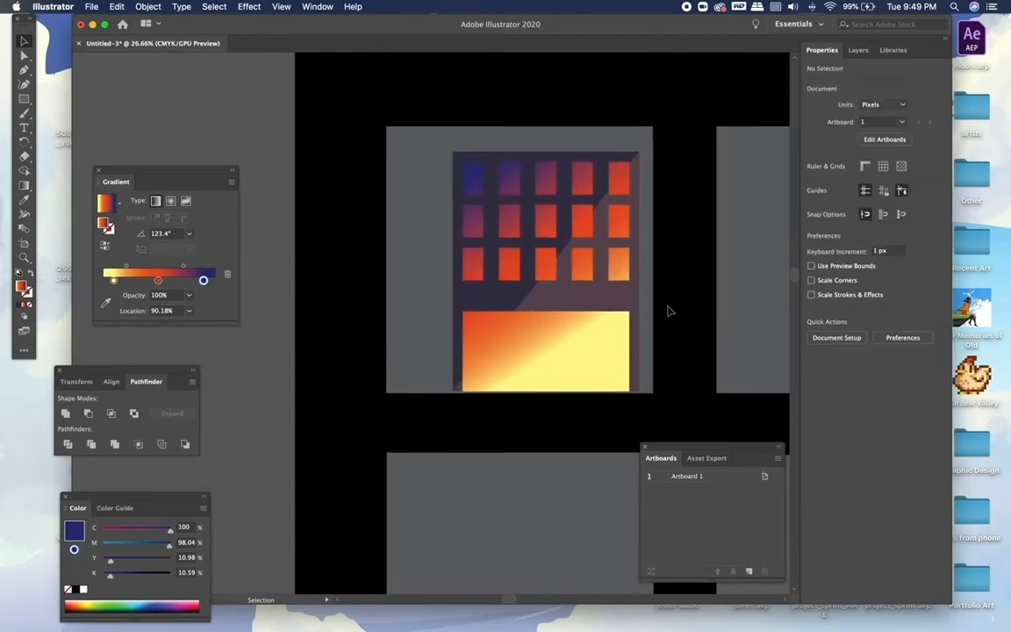
scroll(667, 311, up, 4)
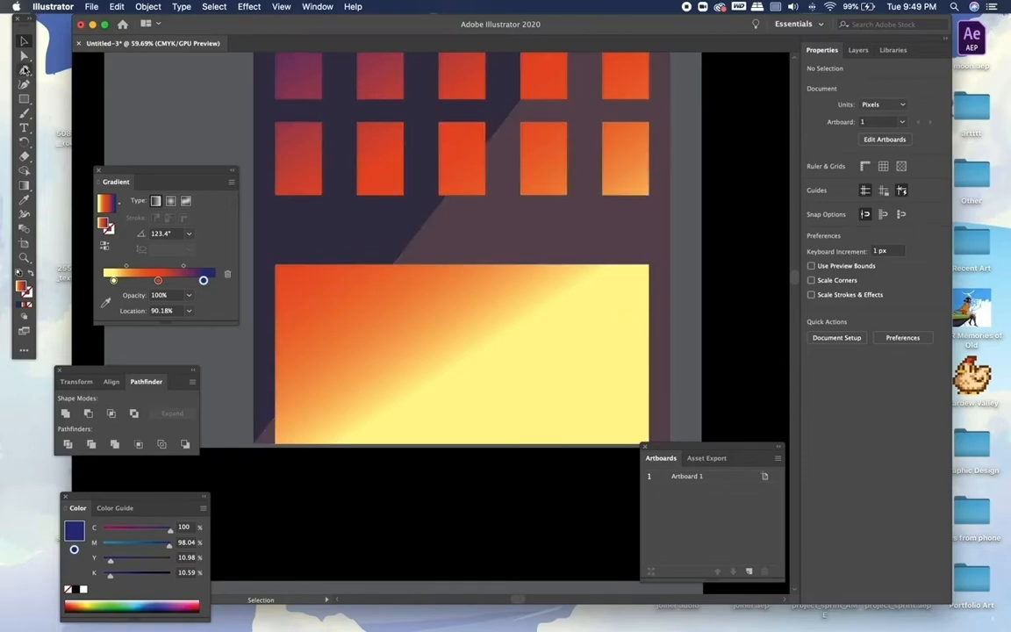
click(25, 69)
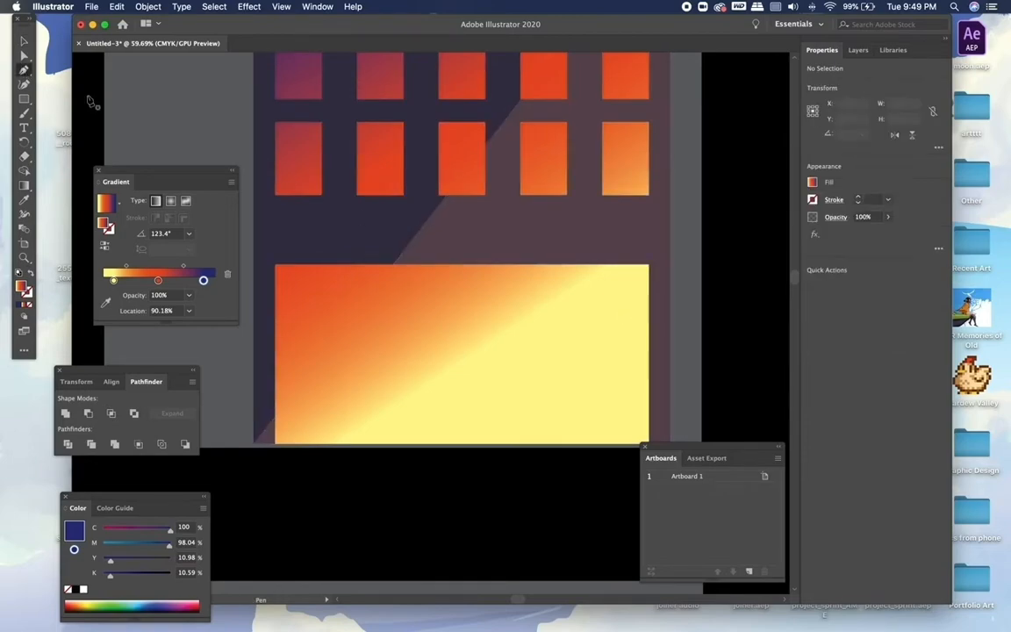
click(275, 230)
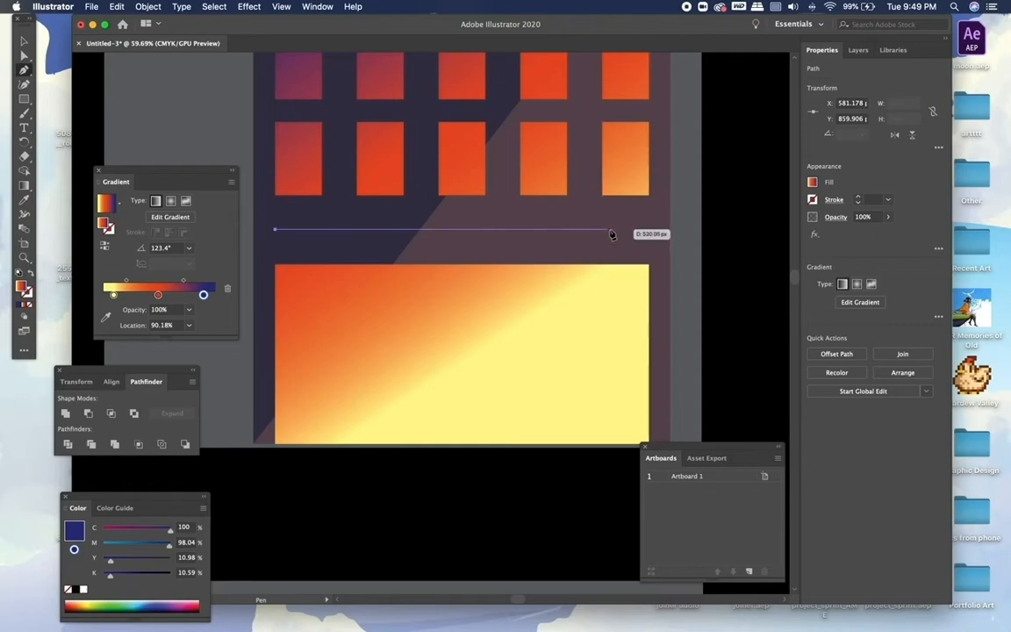
click(651, 231)
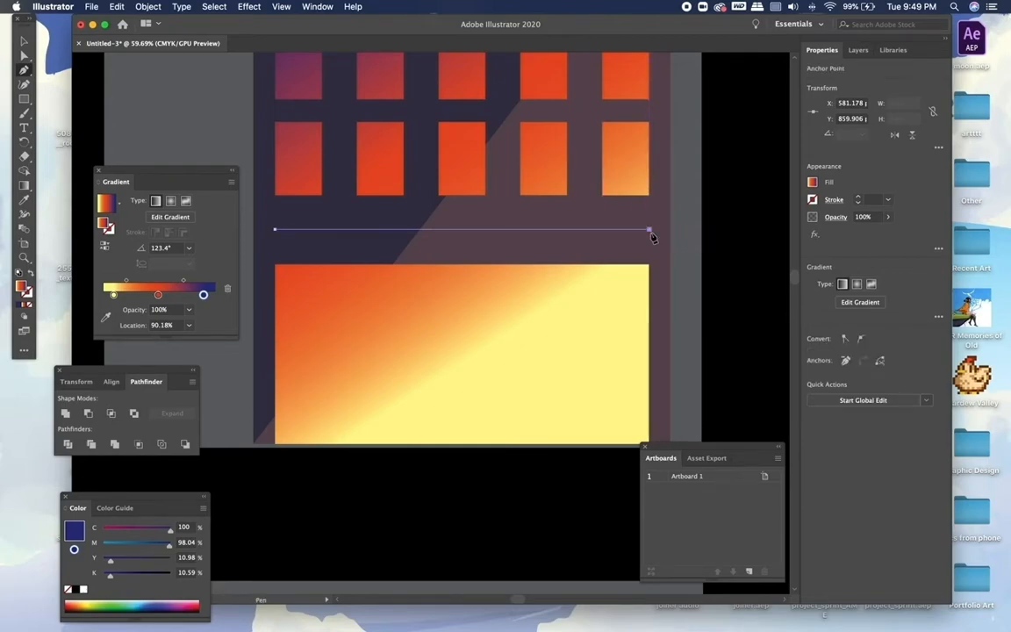
click(650, 311)
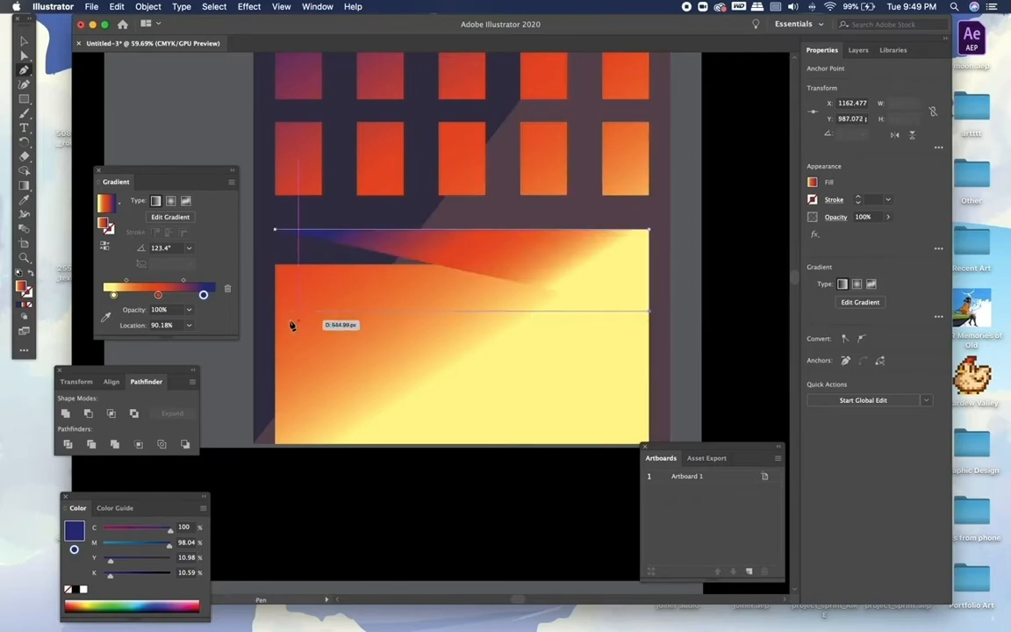
click(276, 312)
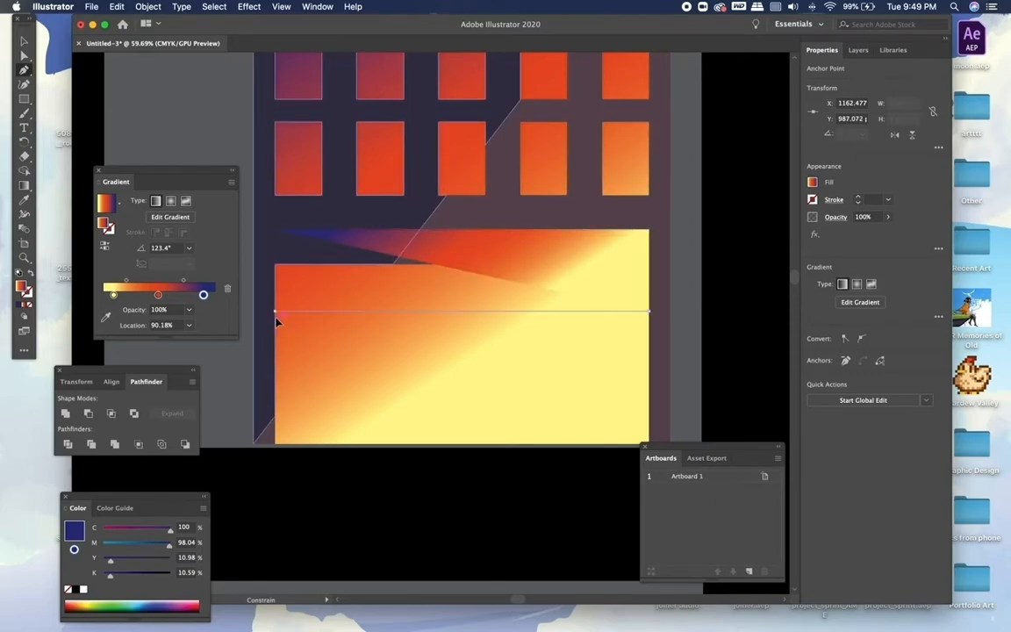
click(275, 231)
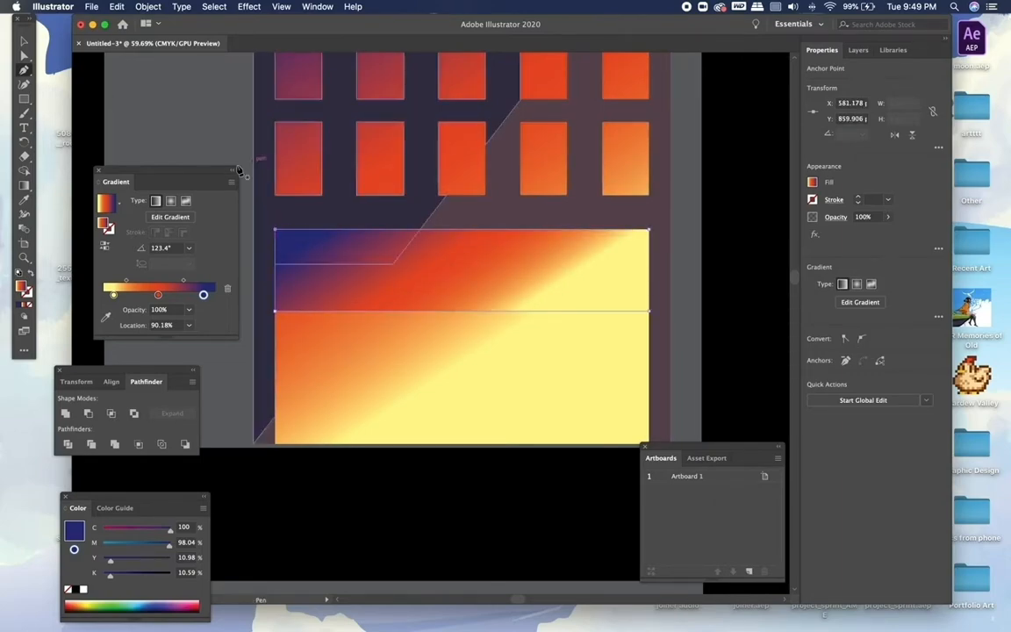
Fill the pen-drawn rectangle with solid dark red 82212C instead of the gradient, and deselect it
double_click(24, 290)
drag(192, 138, 186, 113)
click(111, 179)
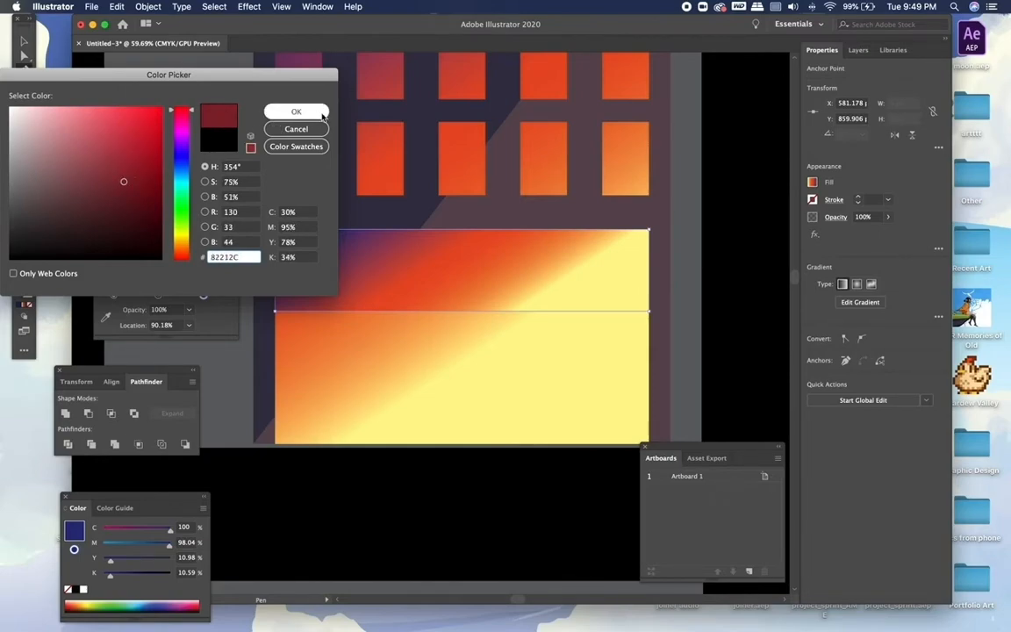
click(290, 110)
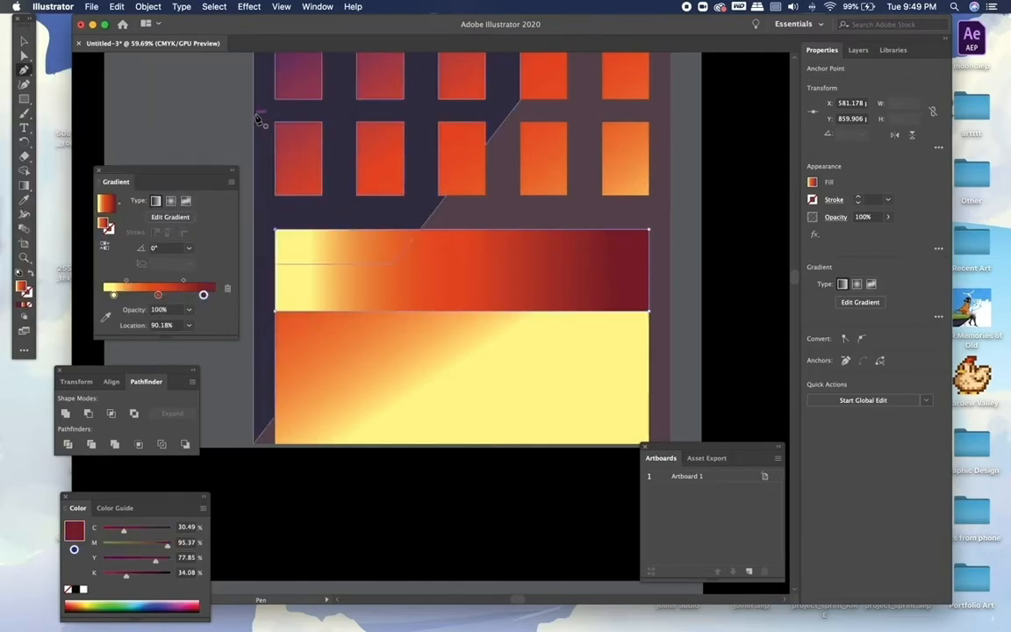
click(22, 305)
click(155, 87)
Widen the dark red banner by about 10 px beyond the opening on both sides, and deselect it
scroll(156, 87, down, 5)
scroll(155, 87, up, 5)
scroll(155, 87, left, 3)
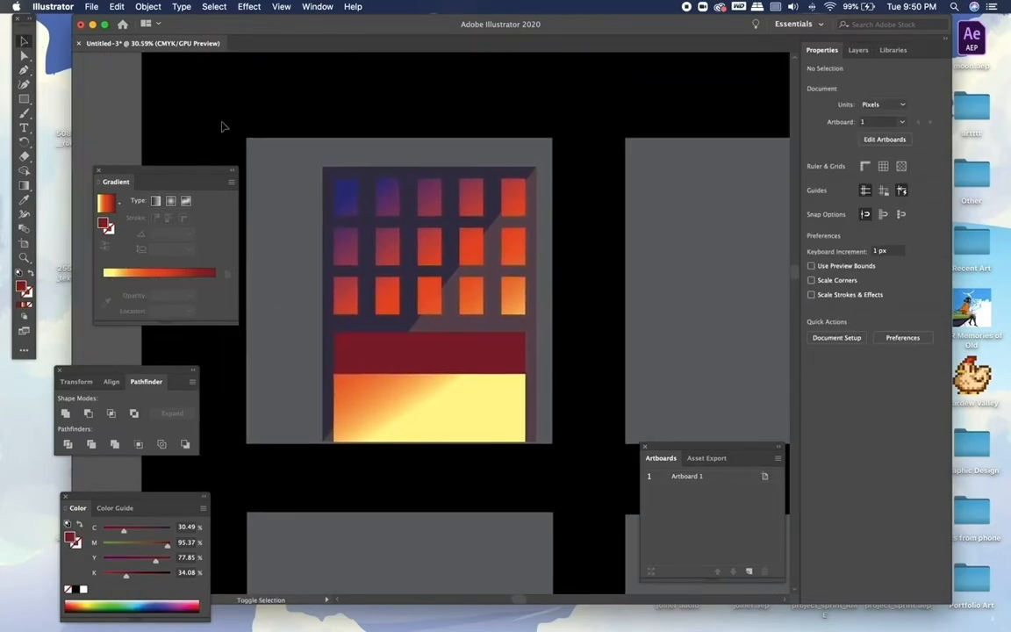
scroll(514, 260, down, 5)
scroll(517, 257, down, 2)
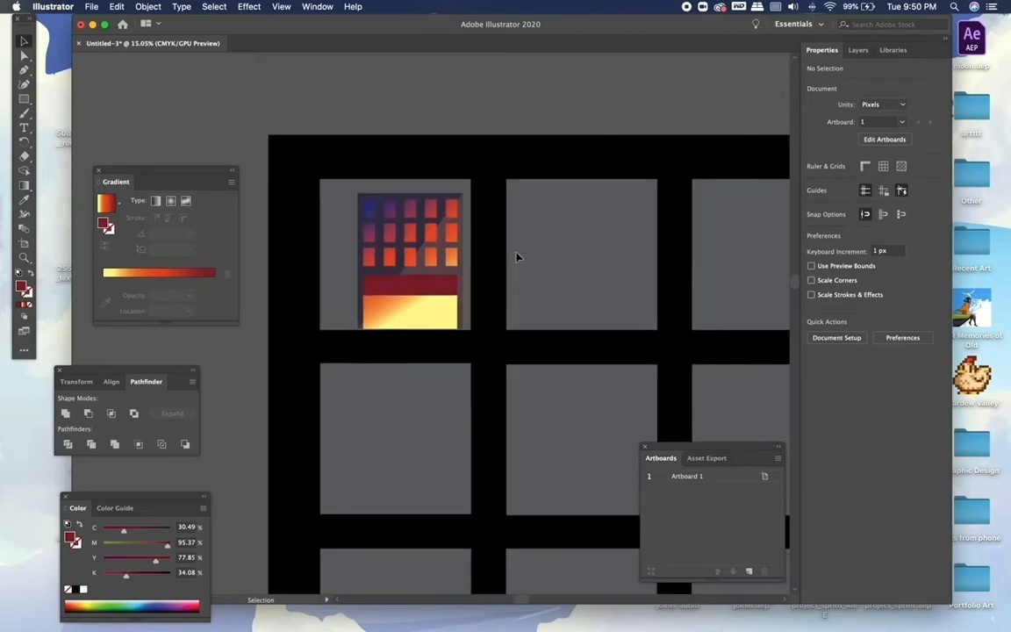
scroll(517, 257, up, 6)
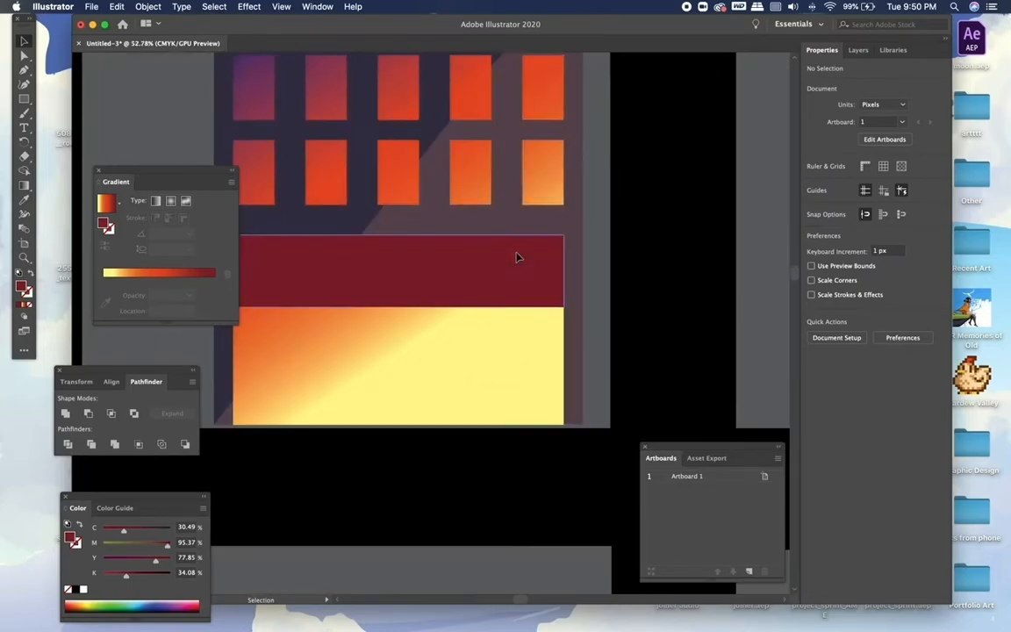
scroll(517, 257, up, 2)
click(517, 257)
scroll(364, 266, left, 3)
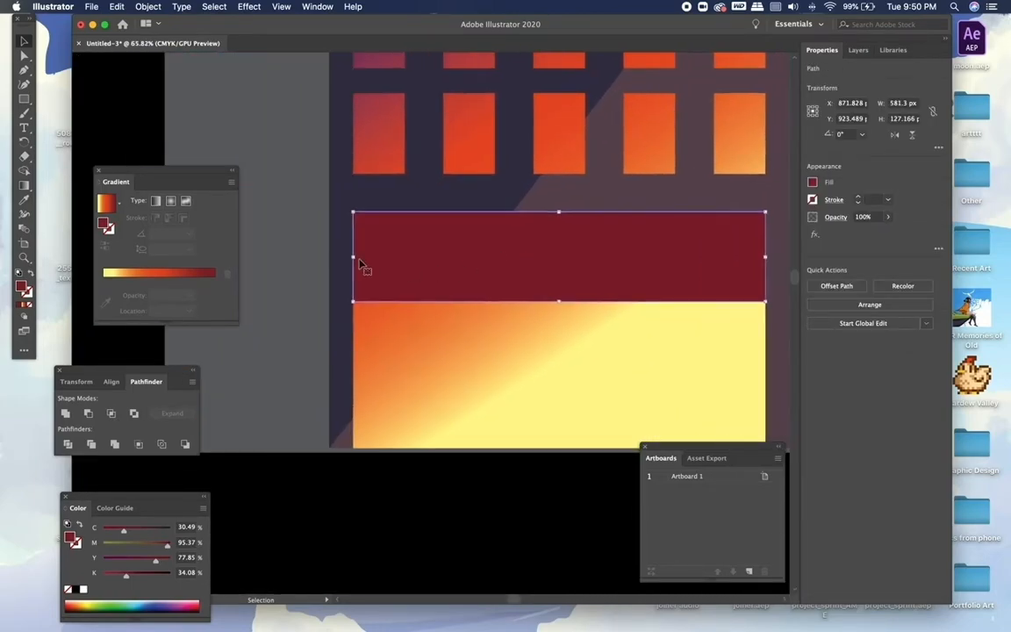
drag(353, 257, 346, 257)
scroll(347, 260, right, 3)
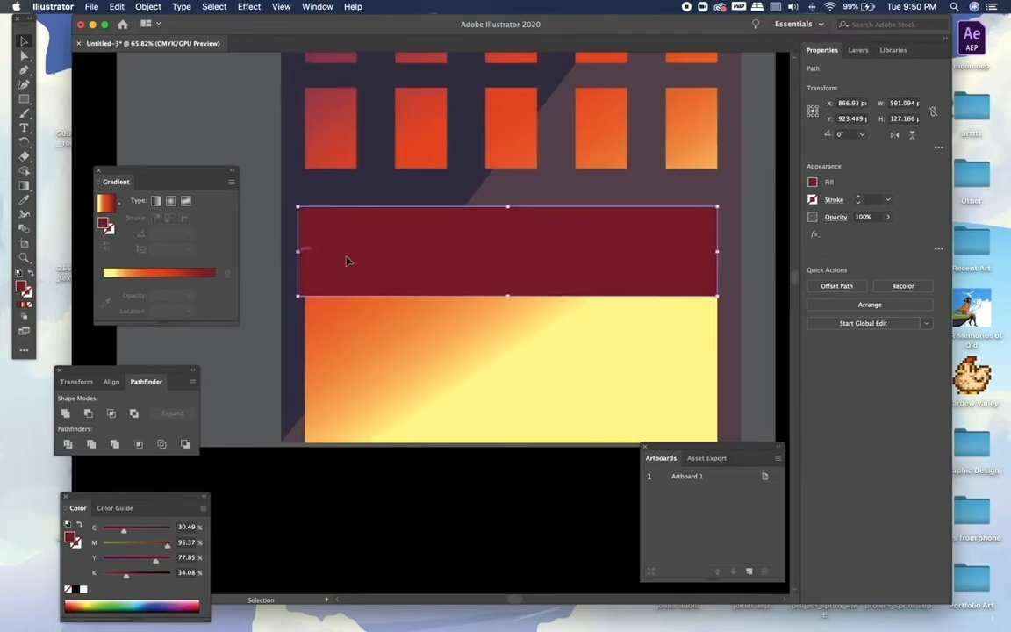
scroll(347, 261, right, 2)
drag(693, 254, 702, 255)
click(743, 247)
Reposition the document window and the Gradient panel to give the artwork more room
scroll(735, 247, up, 1)
scroll(735, 247, up, 2)
scroll(736, 247, left, 3)
scroll(736, 246, down, 2)
scroll(735, 246, down, 1)
scroll(735, 247, down, 2)
scroll(736, 247, right, 1)
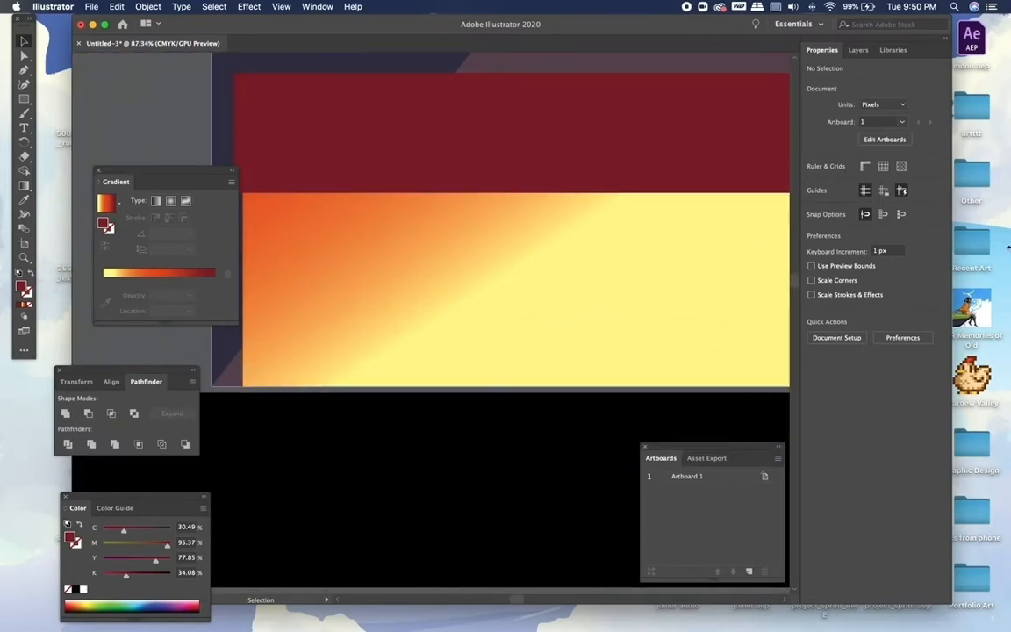
drag(1005, 248, 1010, 247)
drag(638, 31, 606, 30)
drag(204, 172, 149, 139)
Draw a dark red strip about 581 by 22 px directly beneath the banner and lower its opacity to about 41%
scroll(438, 395, down, 2)
scroll(439, 395, up, 3)
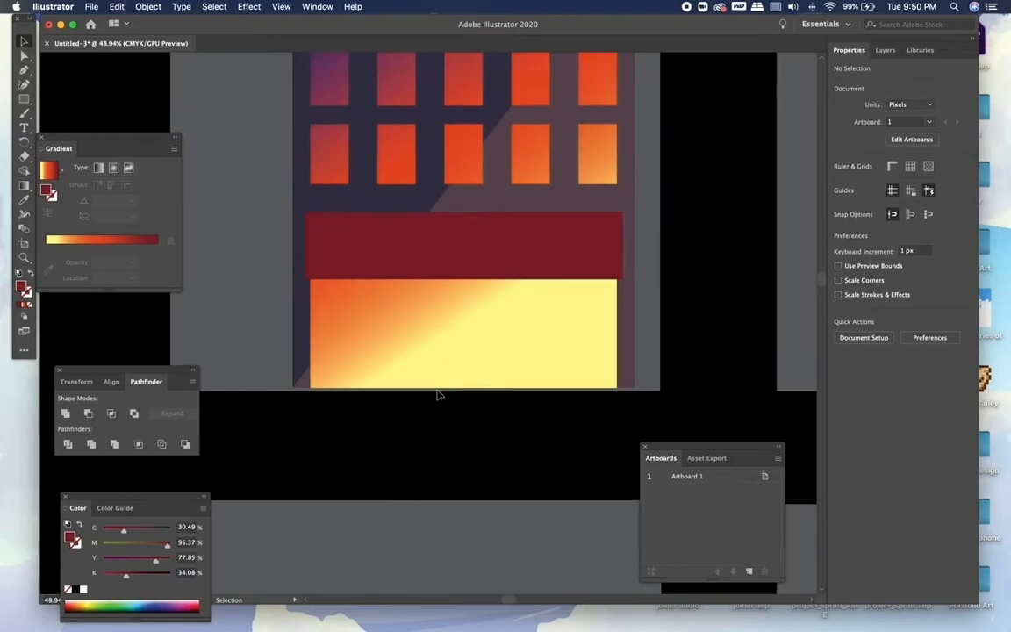
click(27, 98)
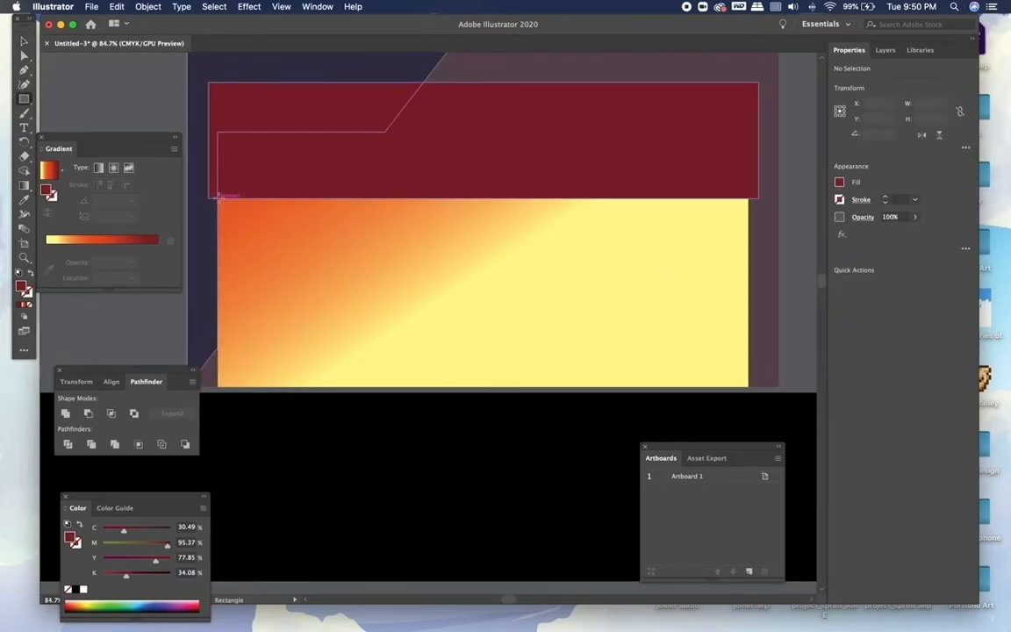
drag(218, 199, 748, 217)
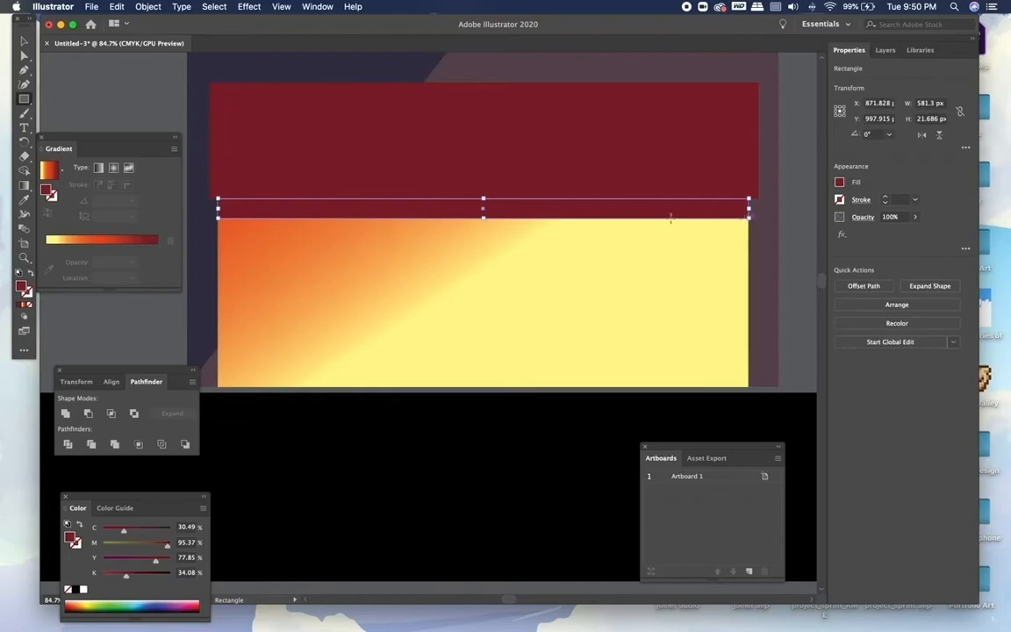
scroll(529, 231, down, 1)
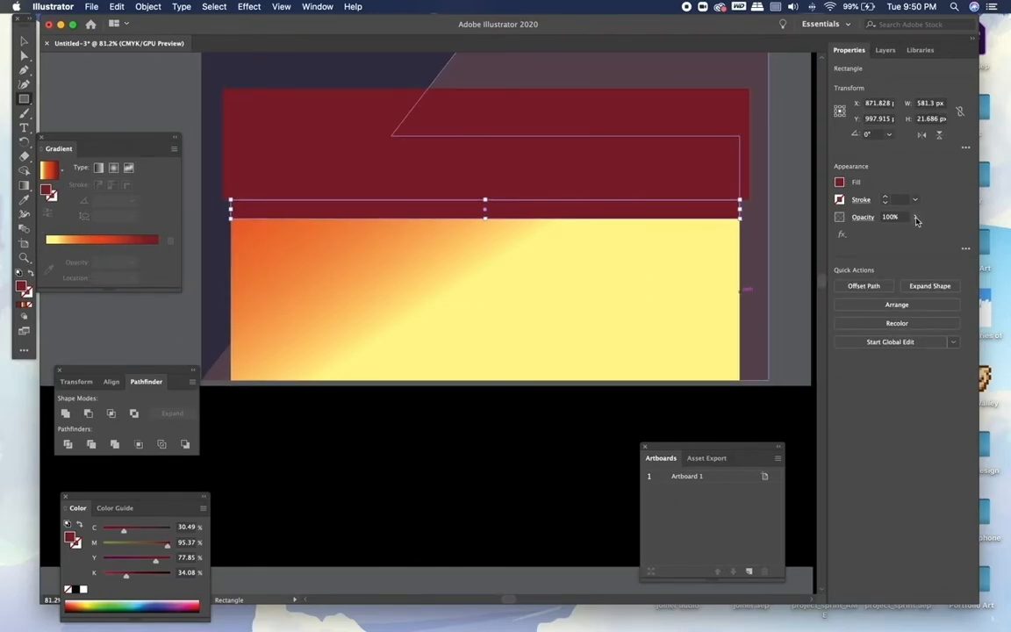
drag(892, 235, 888, 235)
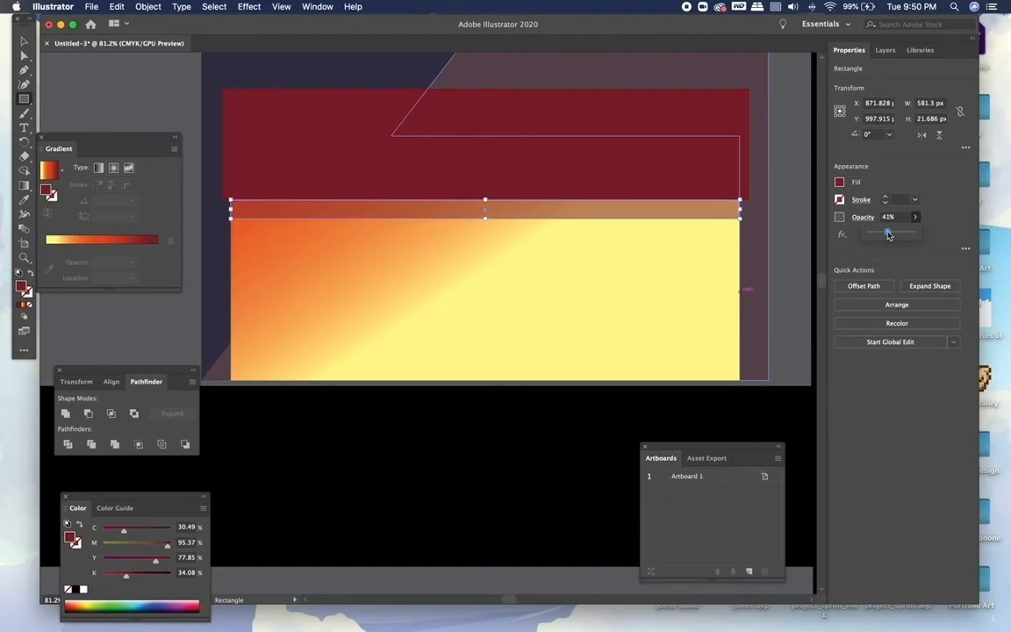
Deselect the translucent strip, group all of the building's artwork, and clear the selection
click(25, 43)
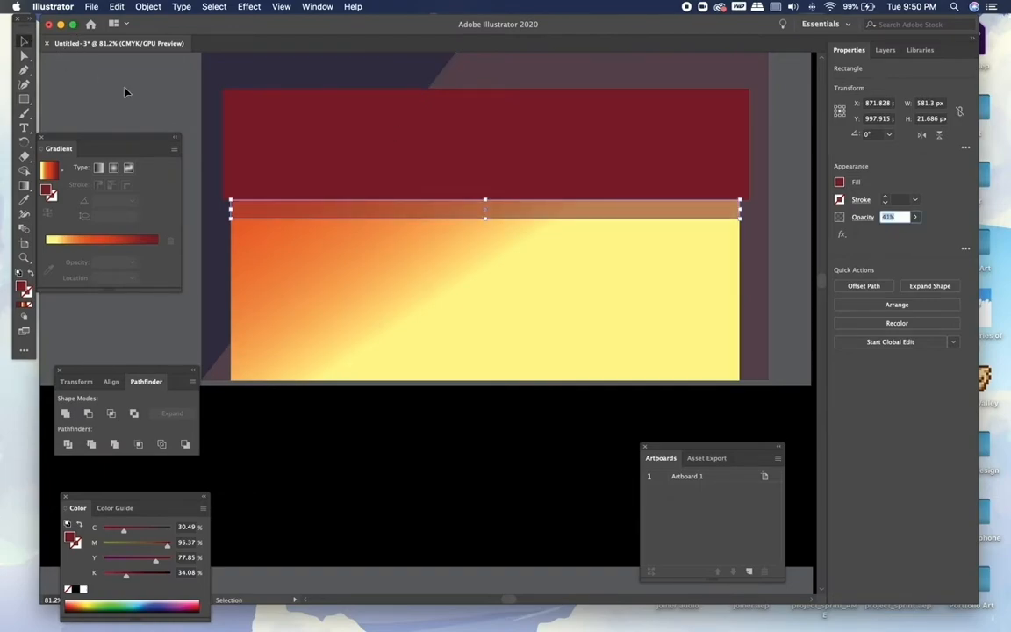
click(125, 91)
scroll(125, 92, down, 4)
scroll(124, 91, up, 5)
scroll(124, 92, left, 3)
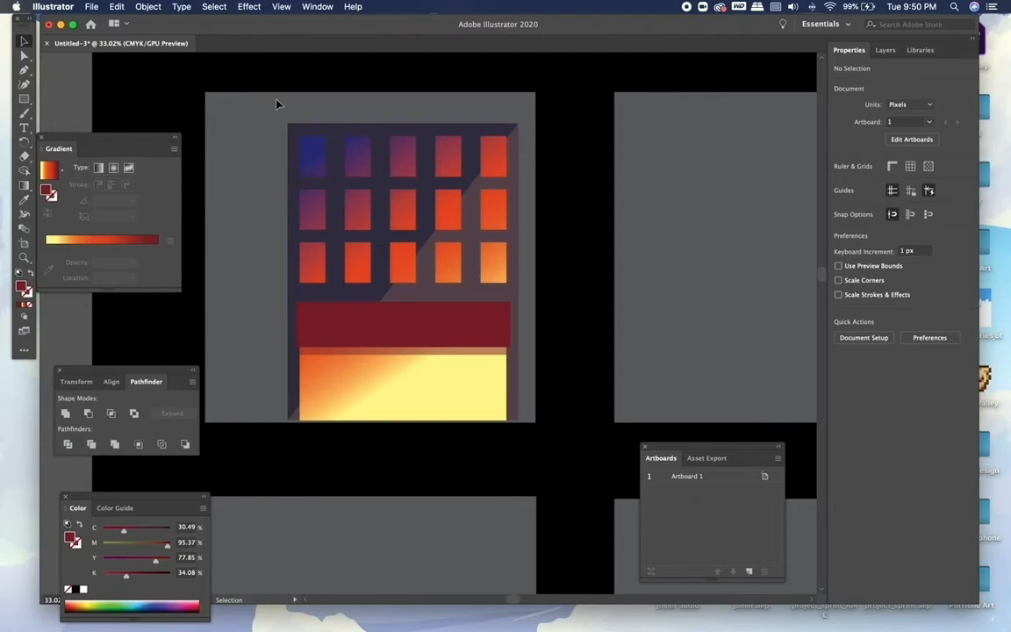
scroll(276, 104, up, 5)
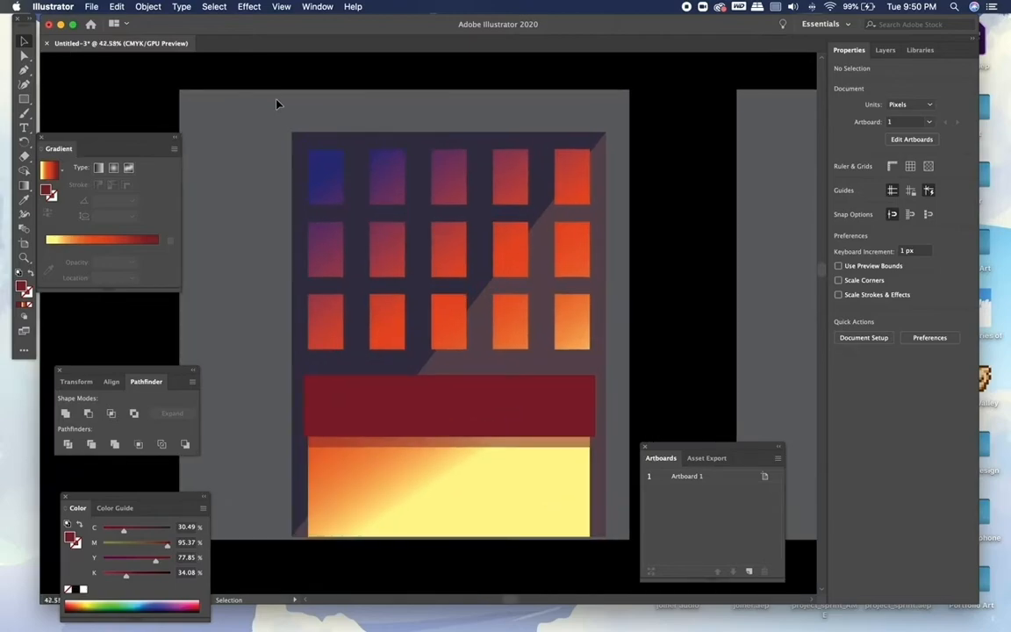
scroll(275, 104, down, 3)
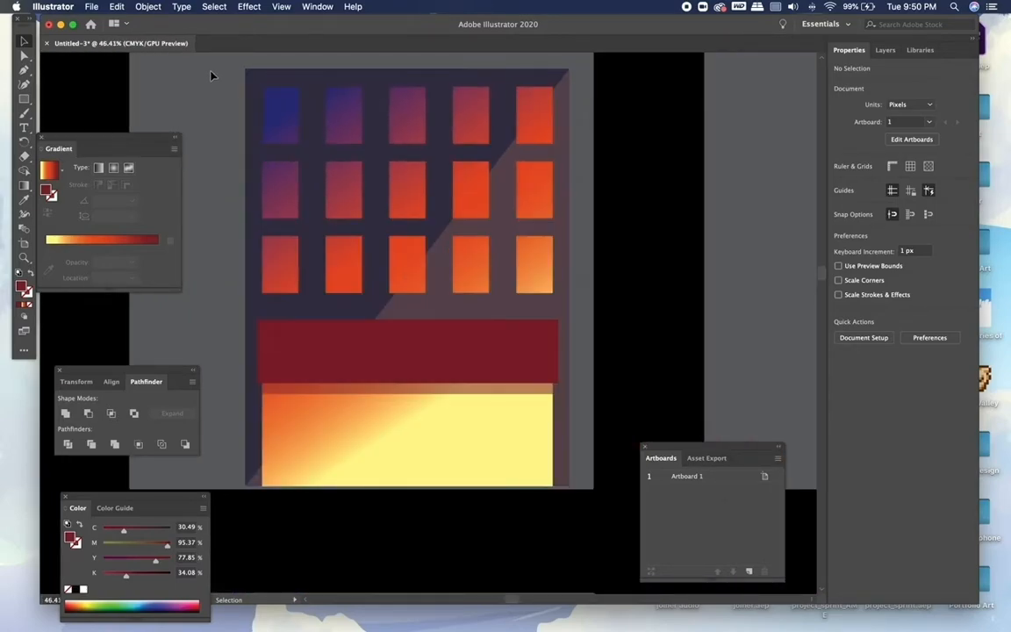
key(super+a)
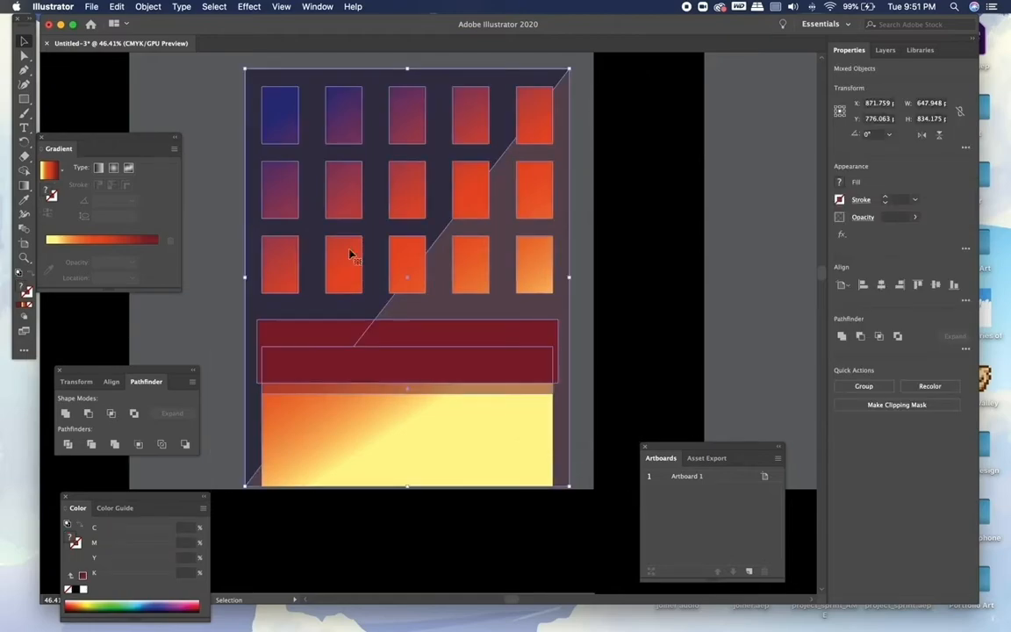
click(149, 7)
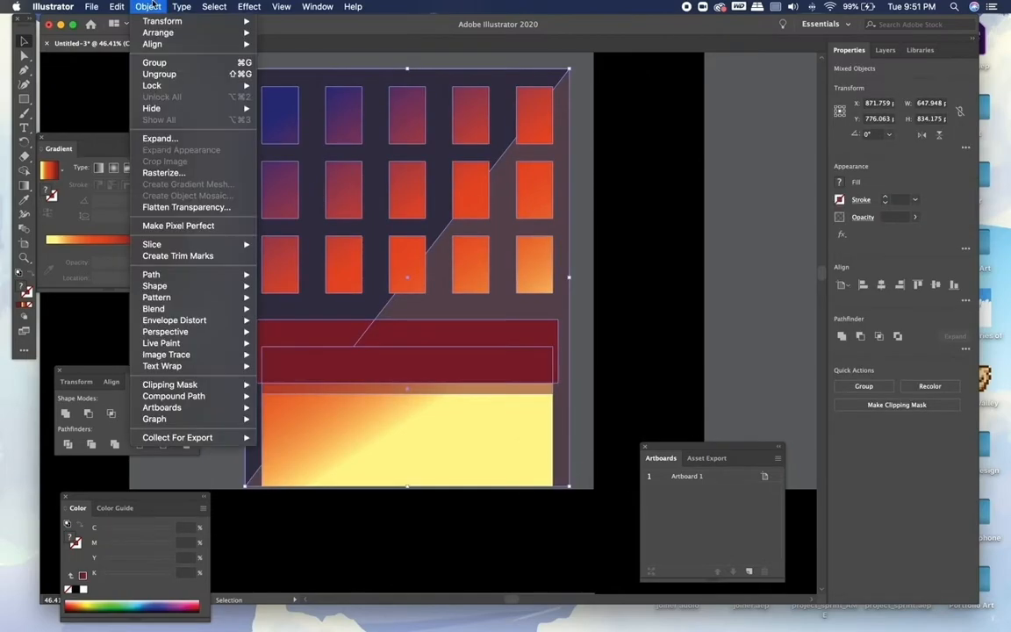
click(165, 63)
click(180, 118)
Draw a dark red rectangle about 73 by 114 px exactly over the first window of the top row, and deselect it
scroll(181, 118, up, 3)
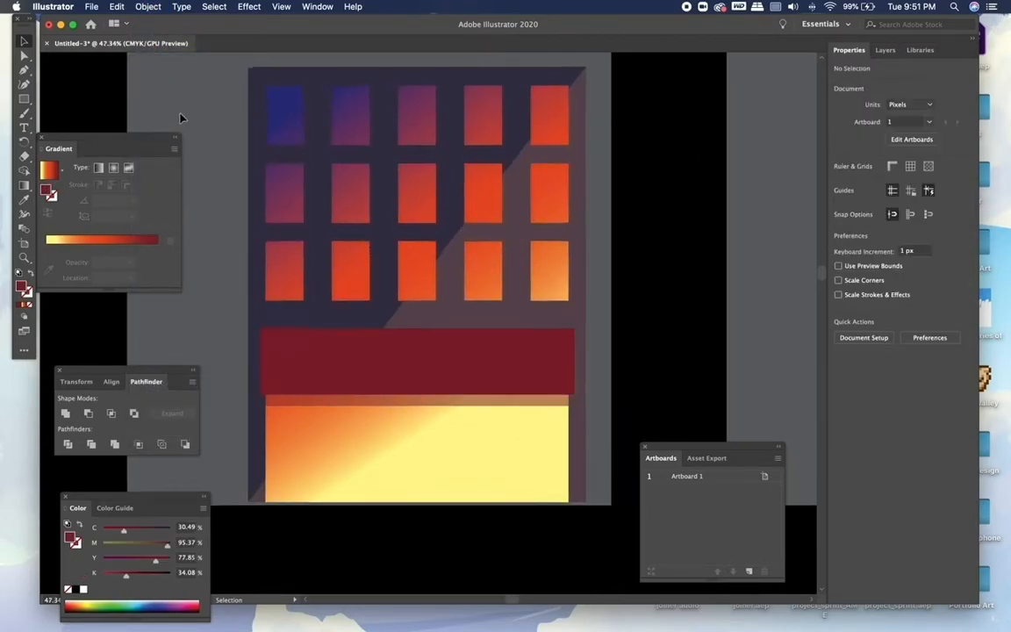
scroll(181, 117, up, 3)
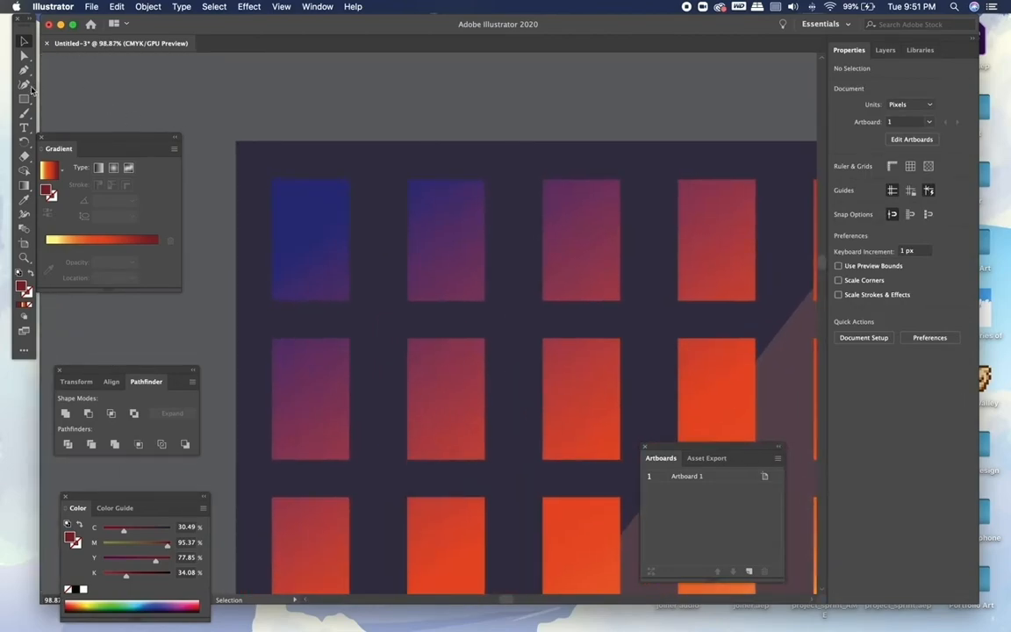
click(24, 99)
scroll(300, 199, up, 4)
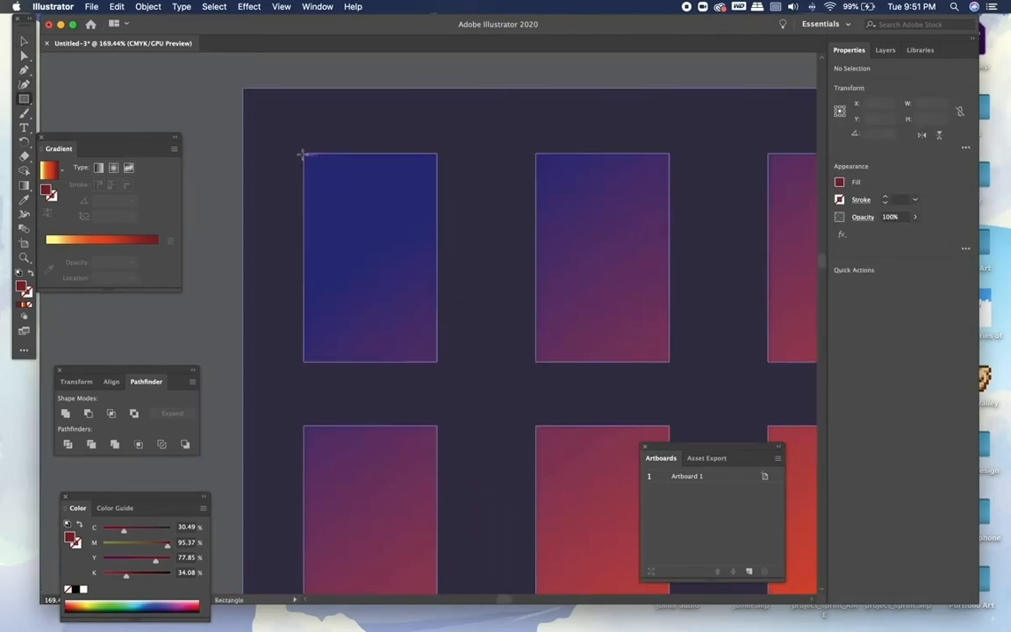
drag(303, 152, 438, 361)
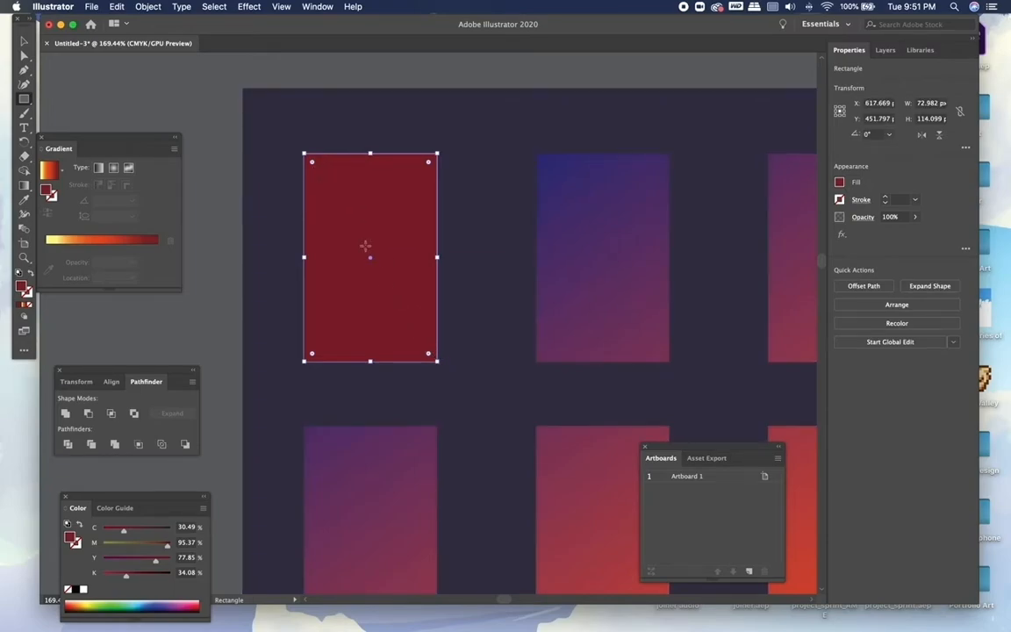
click(25, 42)
click(214, 138)
Duplicate the dark red rectangle with a slight diagonal offset and fill the copy with bright yellow
drag(329, 201, 358, 216)
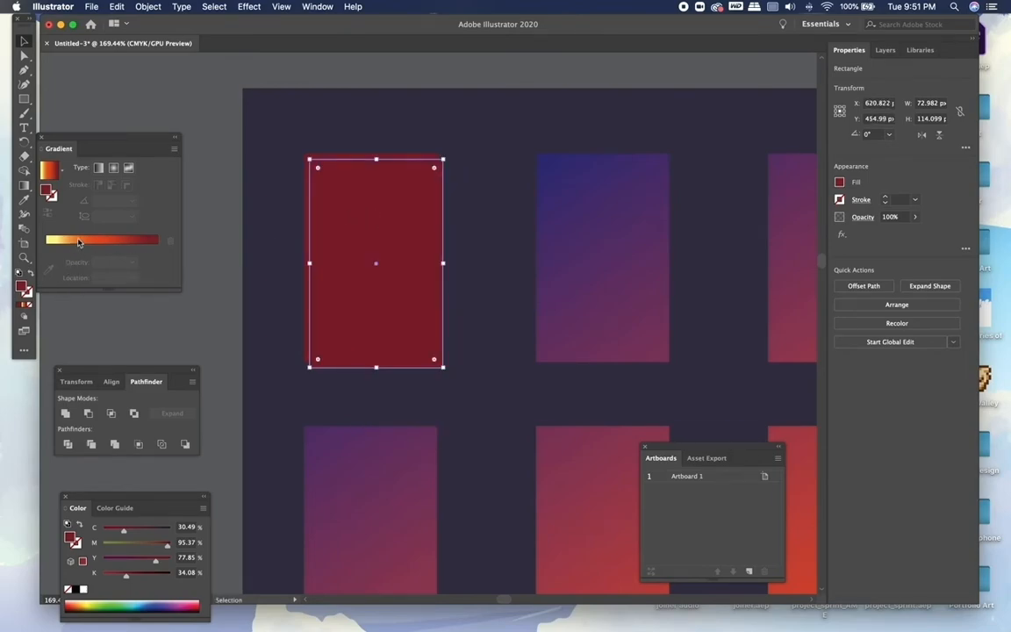
click(78, 241)
key(ctrl+z)
click(90, 602)
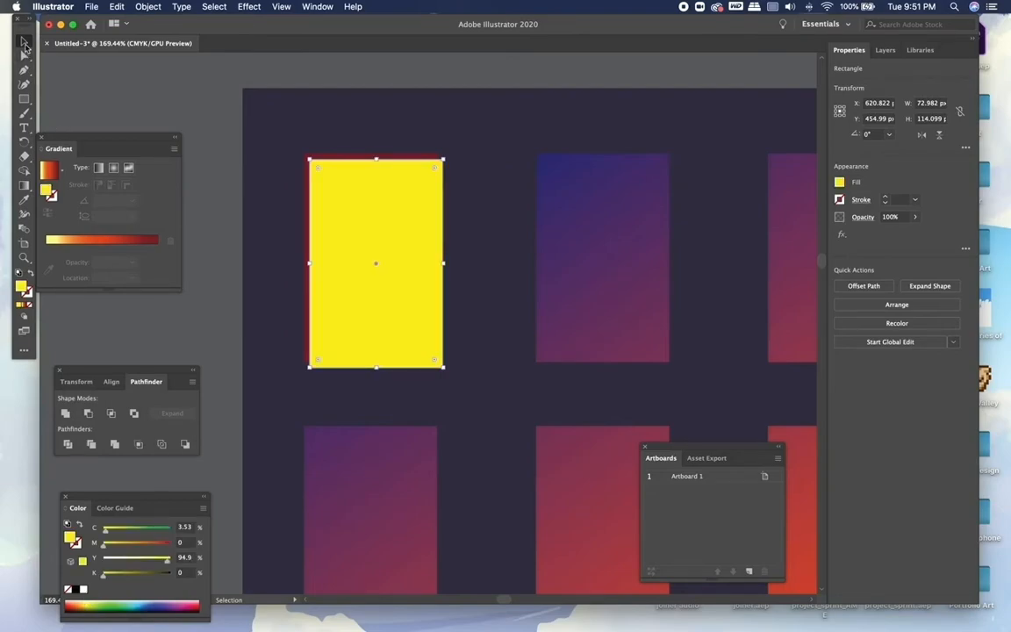
click(111, 90)
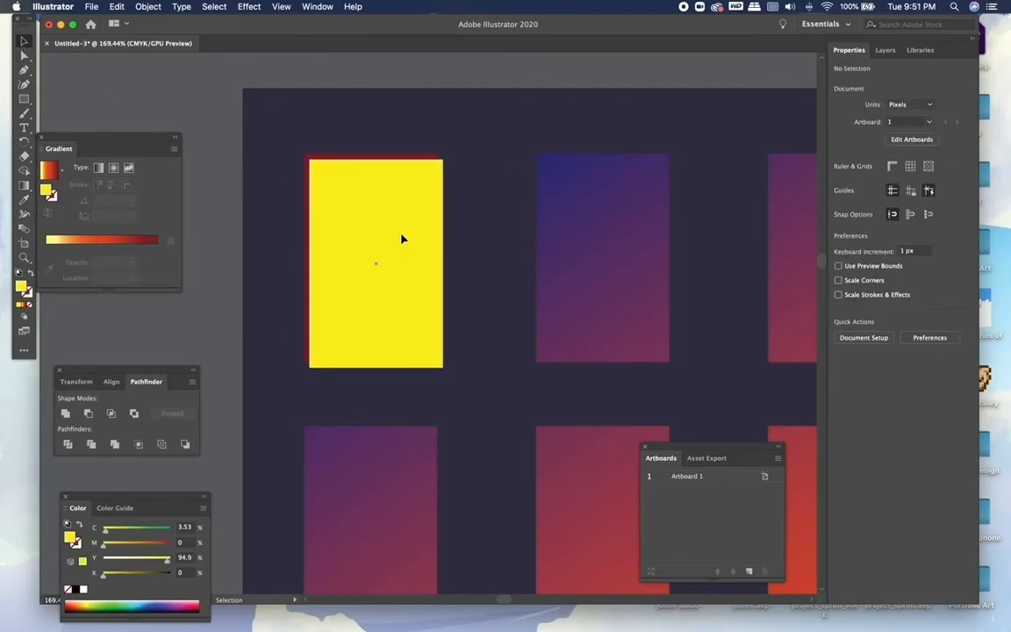
Resize the yellow rectangle to about 67 by 107 px so an even dark red border surrounds it
click(402, 239)
mouse_move(446, 368)
mouse_down()
mouse_move(429, 349)
mouse_move(433, 358)
mouse_up()
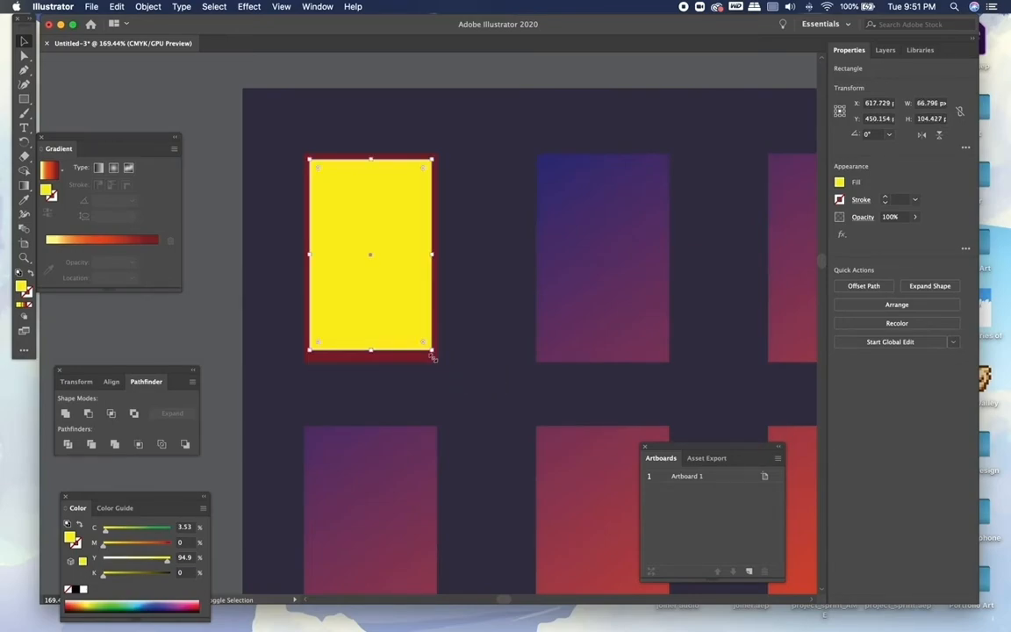
scroll(388, 328, up, 3)
scroll(402, 387, up, 1)
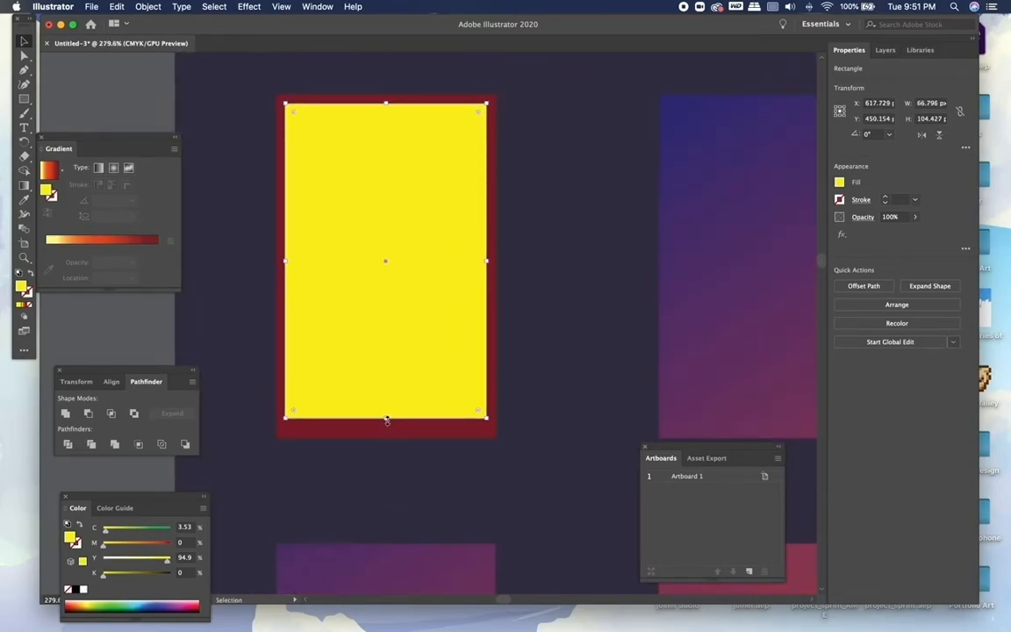
drag(386, 419, 387, 427)
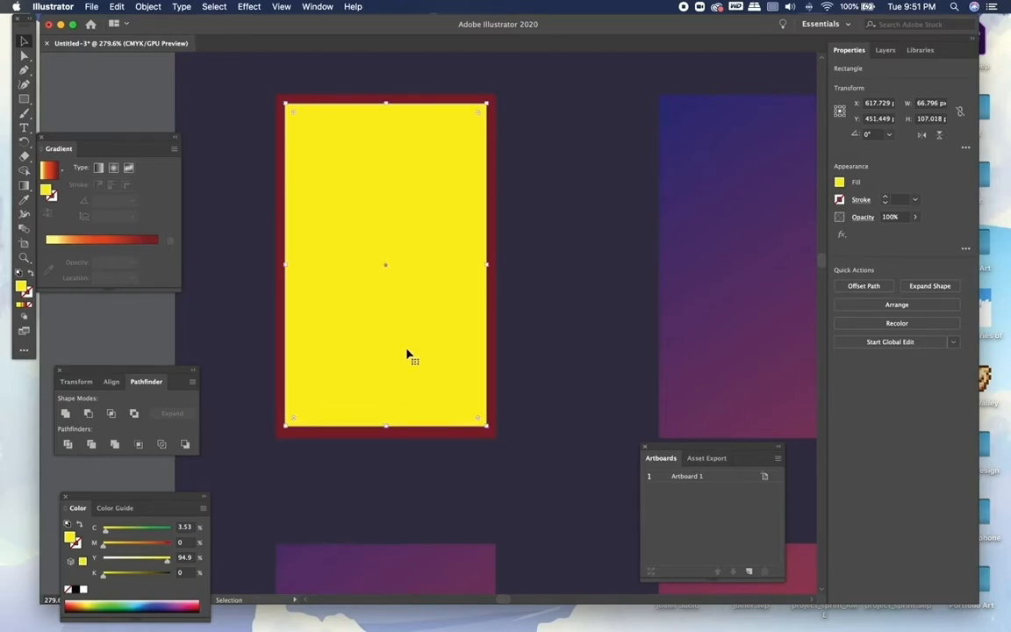
click(164, 103)
Draw a horizontal bar about 70 by 4 px across the yellow rectangle's middle and fill it with the border's dark red
scroll(164, 103, down, 3)
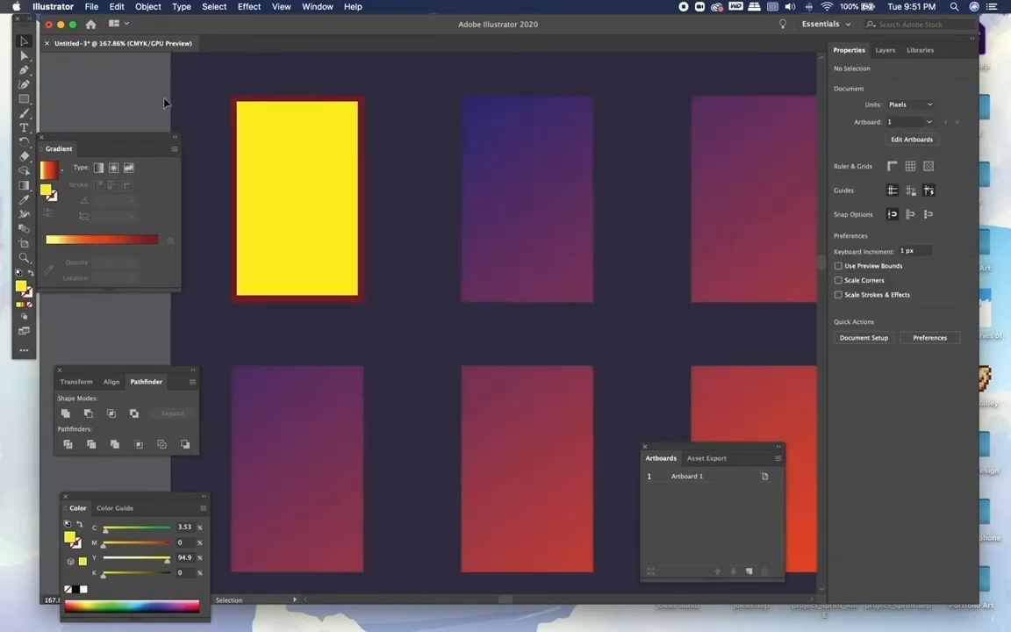
scroll(164, 103, up, 2)
scroll(164, 103, left, 2)
scroll(164, 103, up, 3)
scroll(164, 103, down, 1)
scroll(164, 102, right, 1)
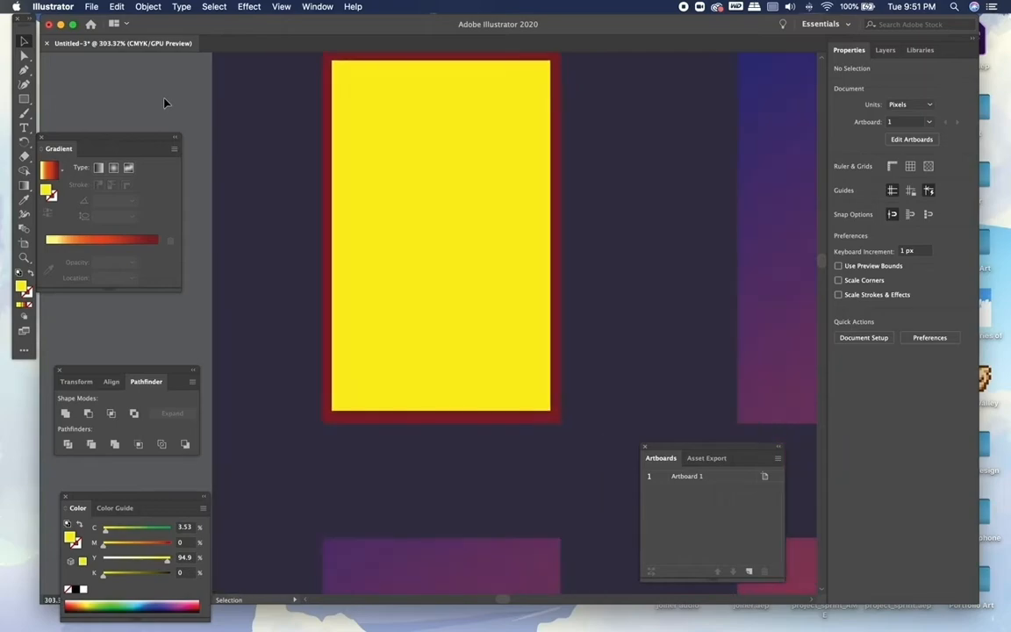
scroll(164, 102, up, 1)
click(25, 100)
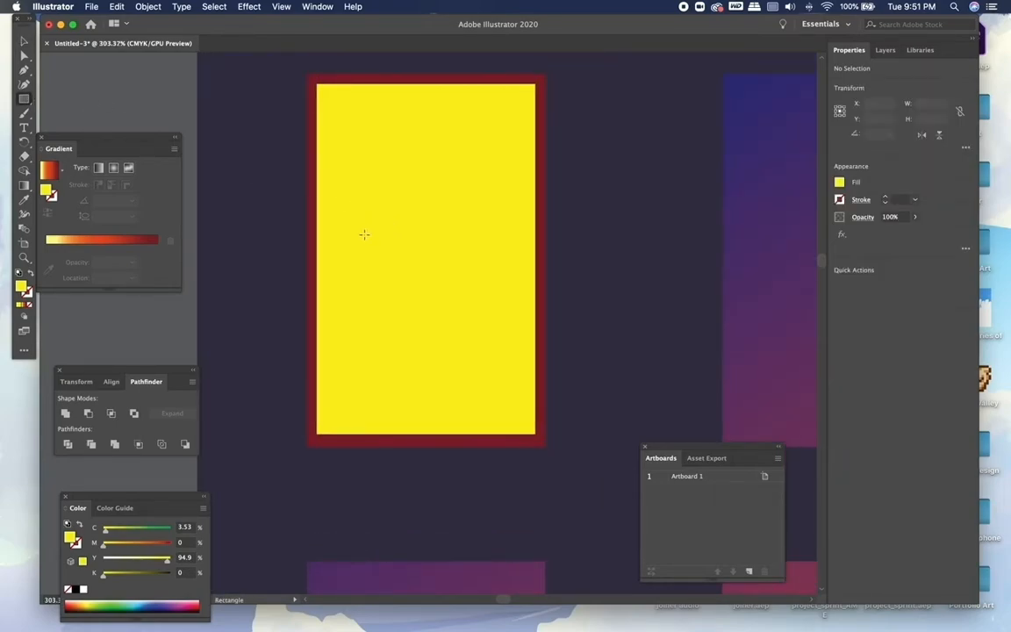
drag(311, 250, 539, 260)
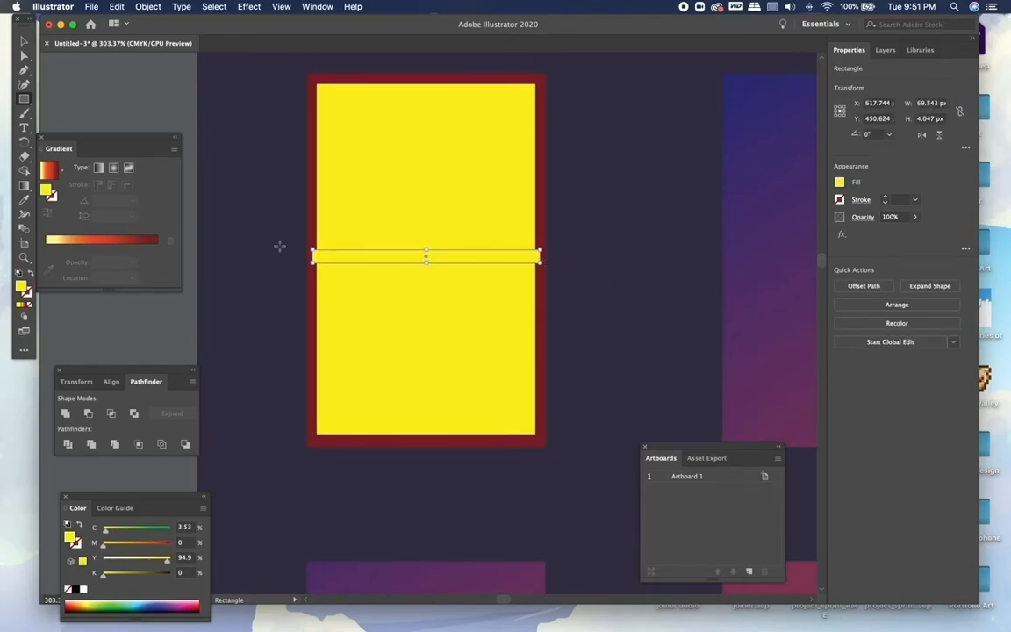
click(24, 201)
click(306, 377)
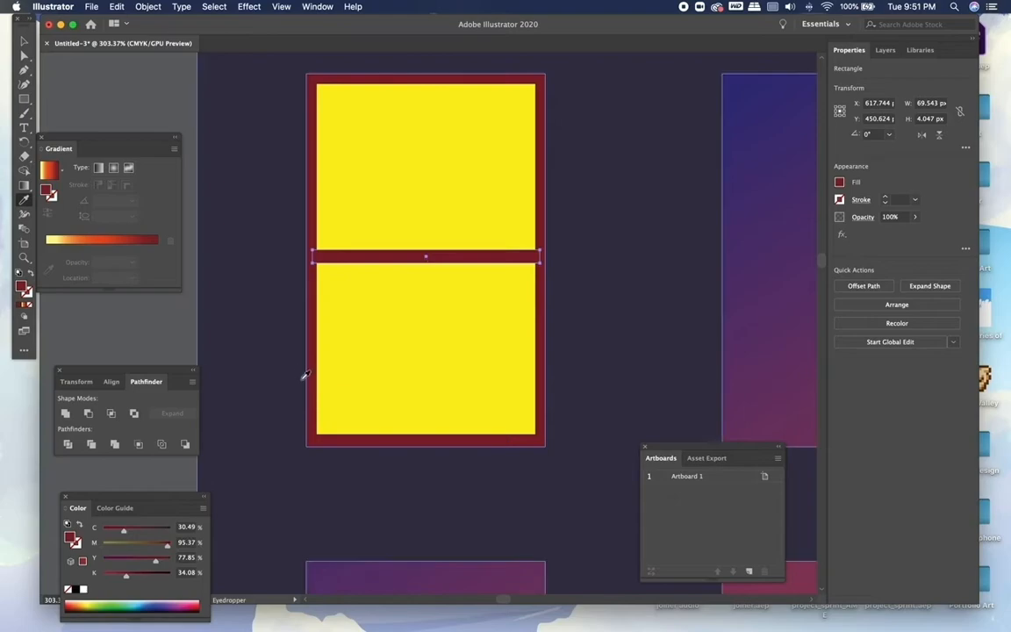
click(24, 41)
click(97, 83)
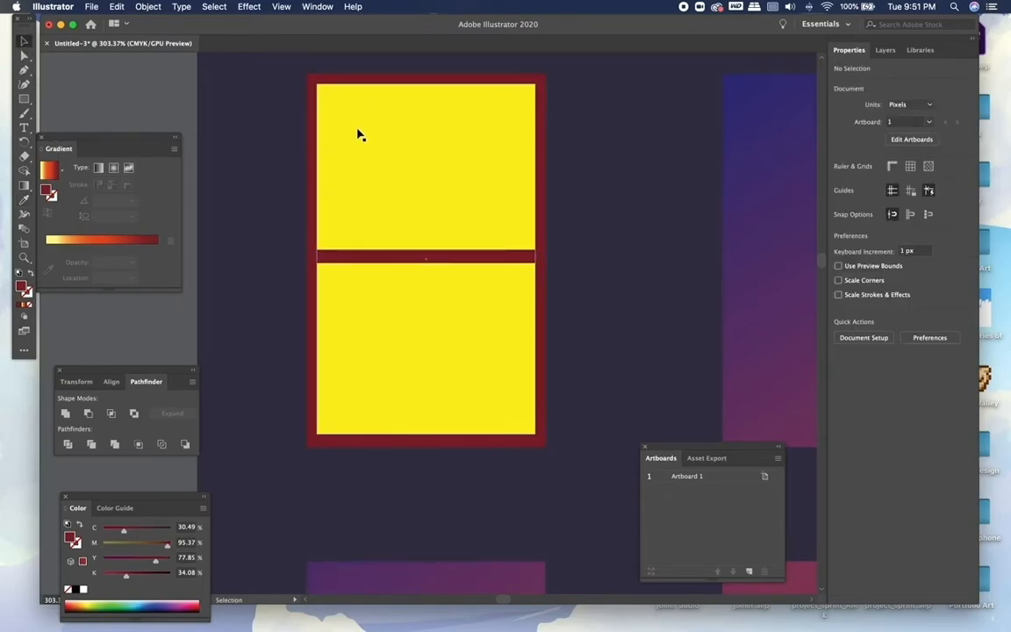
Trim the yellow and dark red rectangles with Pathfinder and delete the yellow piece to leave a hollow window frame
click(399, 361)
click(313, 162)
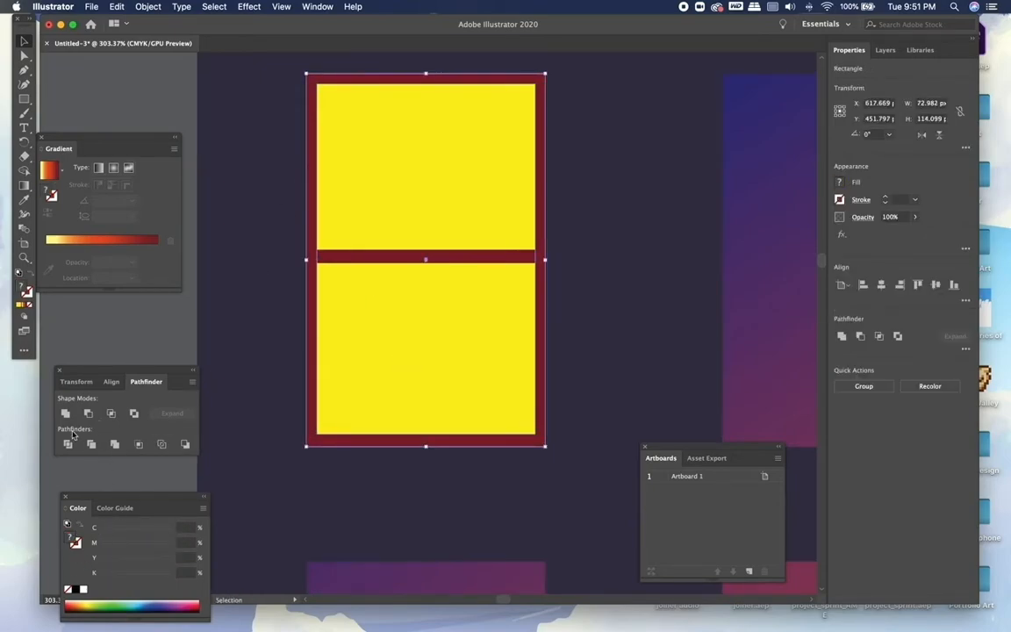
click(91, 445)
double_click(377, 196)
click(377, 197)
key(Delete)
double_click(244, 239)
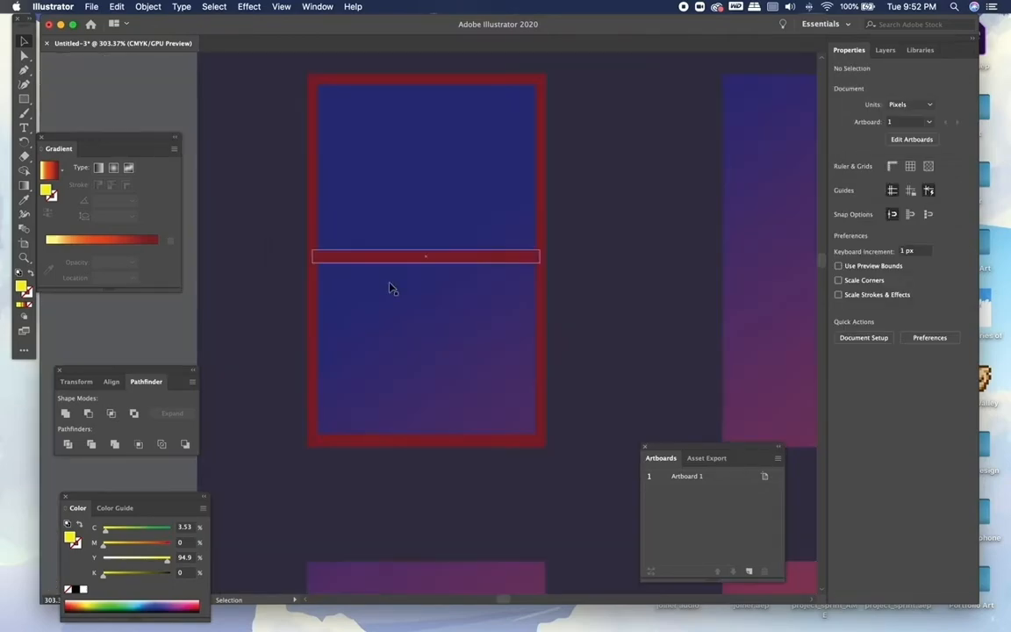
Combine the frame and its crossbar into a compound path and recolor it near-black, about C 77, M 73, Y 57, K 70
scroll(456, 380, down, 1)
click(456, 380)
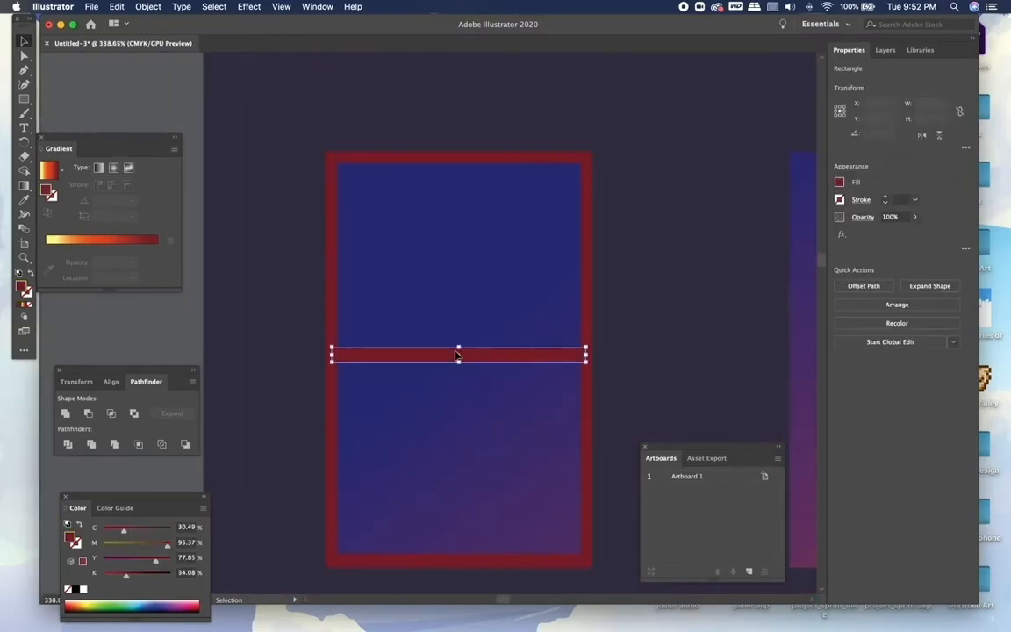
key(super+8)
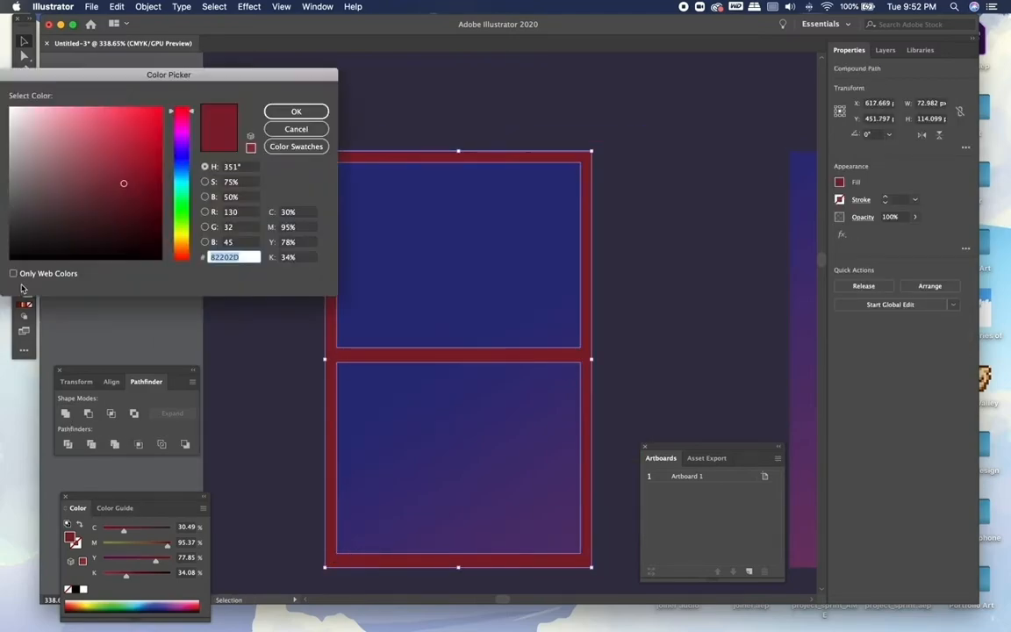
double_click(26, 290)
click(296, 111)
key(super+0)
key(super+shift+a)
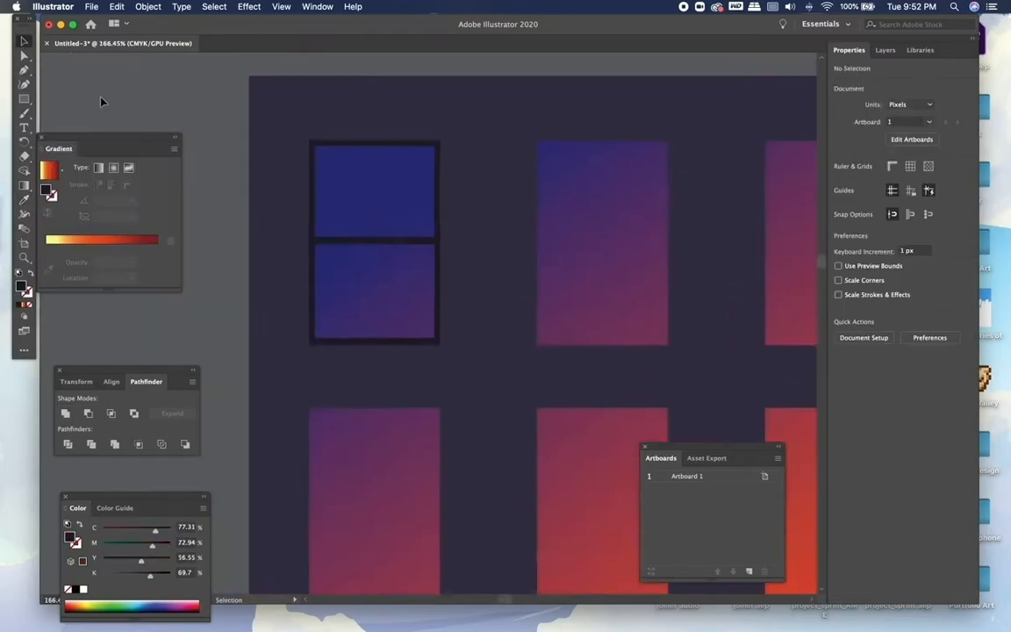
Duplicate the near-black frame onto the second and third windows of the top row
scroll(348, 159, up, 3)
drag(361, 214, 530, 214)
scroll(406, 225, right, 5)
drag(406, 226, 586, 216)
click(361, 221)
key(super+shift+a)
scroll(374, 92, down, 5)
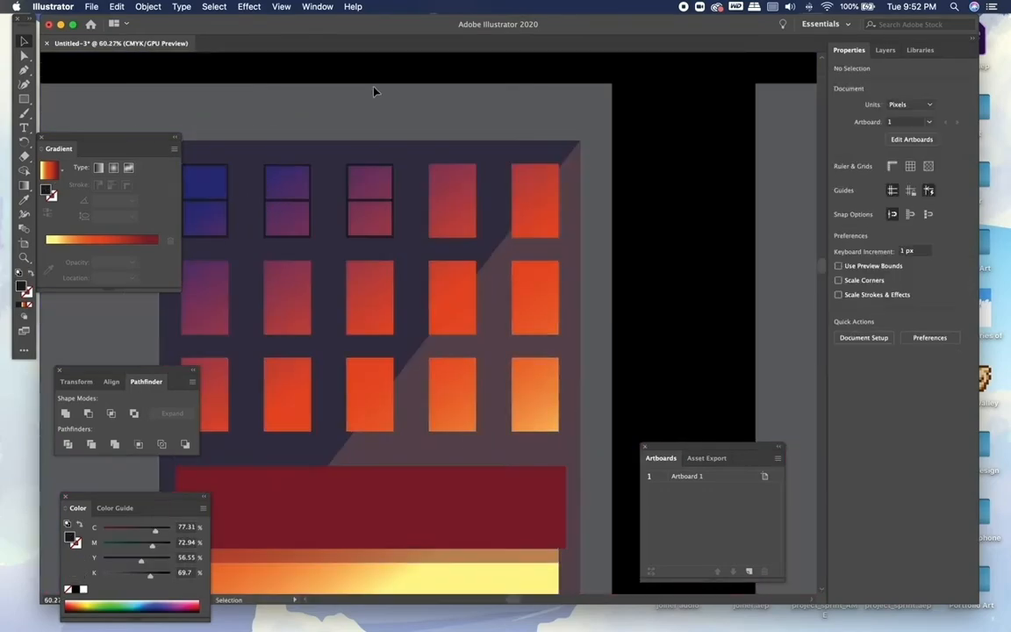
Duplicate the window frame onto the fourth and fifth windows of the top row
scroll(374, 91, up, 4)
scroll(374, 92, right, 4)
scroll(374, 91, up, 5)
drag(391, 321, 356, 264)
drag(488, 321, 742, 263)
drag(413, 266, 416, 264)
scroll(417, 87, down, 5)
Duplicate the window frame onto the first three windows of the second row
scroll(335, 202, up, 5)
drag(430, 322, 369, 383)
scroll(369, 384, down, 5)
drag(407, 324, 317, 256)
click(429, 330)
drag(430, 330, 544, 263)
Copy a second-row frame and paste it onto the fourth and fifth windows of that row
click(350, 263)
key(super+c)
scroll(352, 268, down, 8)
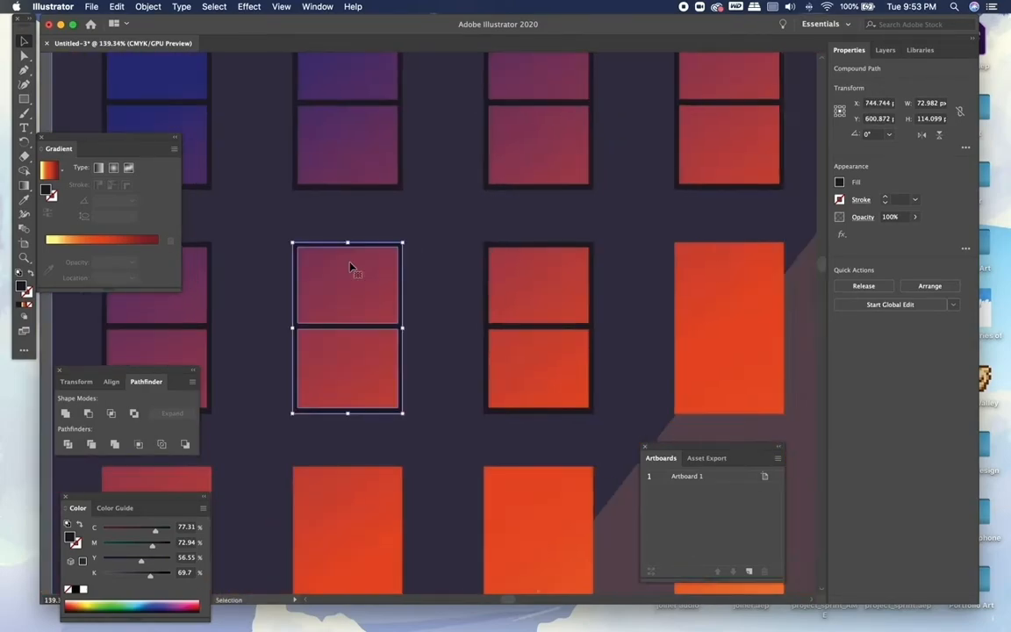
click(187, 321)
scroll(506, 234, up, 7)
key(super+v)
drag(437, 324, 586, 309)
click(747, 291)
key(super+v)
click(733, 303)
scroll(734, 303, down, 5)
Paste the copied frame onto all five windows of the bottom row, aligning each one, and clear the selection
key(super+v)
drag(448, 325, 542, 304)
click(680, 305)
scroll(680, 306, left, 5)
key(super+v)
scroll(541, 304, left, 4)
key(super+v)
drag(435, 324, 507, 304)
scroll(508, 304, left, 5)
click(201, 318)
key(super+v)
drag(437, 323, 503, 313)
click(418, 323)
key(super+v)
drag(418, 323, 320, 314)
click(219, 333)
scroll(218, 333, down, 10)
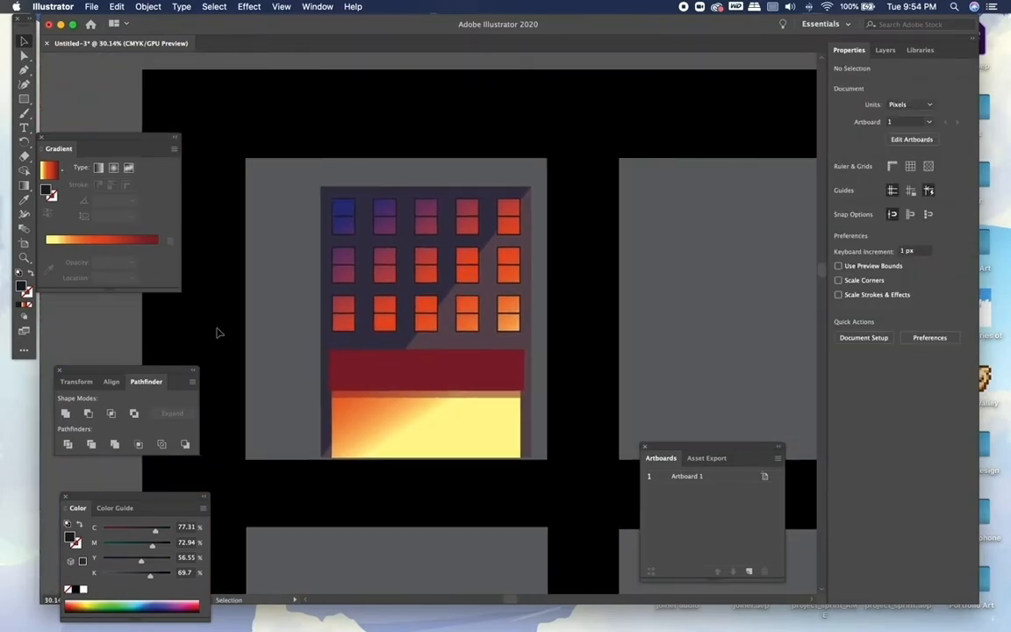
Draw a thin near-black roof ledge along the building's top edge, slightly wider than the facade, and deselect it
scroll(218, 332, up, 5)
scroll(219, 333, up, 4)
key(m)
drag(275, 206, 686, 195)
key(v)
click(244, 118)
scroll(244, 118, up, 4)
scroll(245, 119, down, 5)
scroll(244, 117, up, 2)
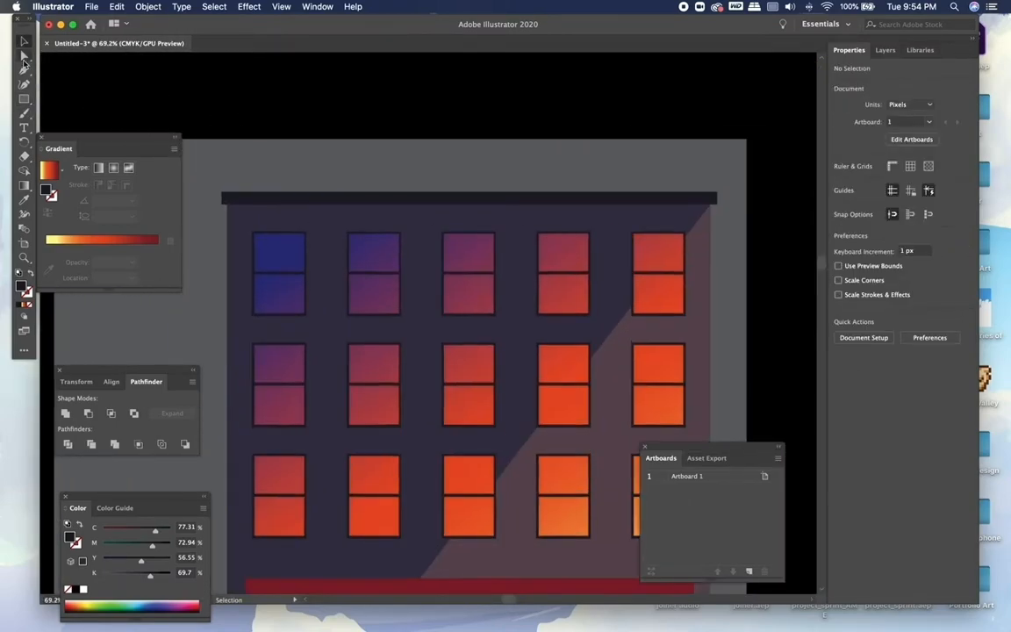
Draw a facade-wide near-black shadow strip directly beneath the roof ledge and lower its opacity
key(m)
drag(226, 202, 710, 226)
click(915, 217)
drag(916, 234, 884, 235)
click(24, 41)
Recolor the strip beneath the roof ledge to a darker black, about C 74, M 69, Y 63, K 79, and deselect it
click(460, 148)
scroll(460, 148, down, 2)
click(460, 204)
double_click(21, 286)
click(296, 110)
click(165, 112)
scroll(165, 113, down, 5)
scroll(234, 150, up, 5)
Shorten the shadow strip under the roof ledge by raising its lower edge and set its opacity to 47%
click(430, 186)
drag(445, 194, 445, 186)
click(916, 218)
click(762, 195)
scroll(762, 195, down, 5)
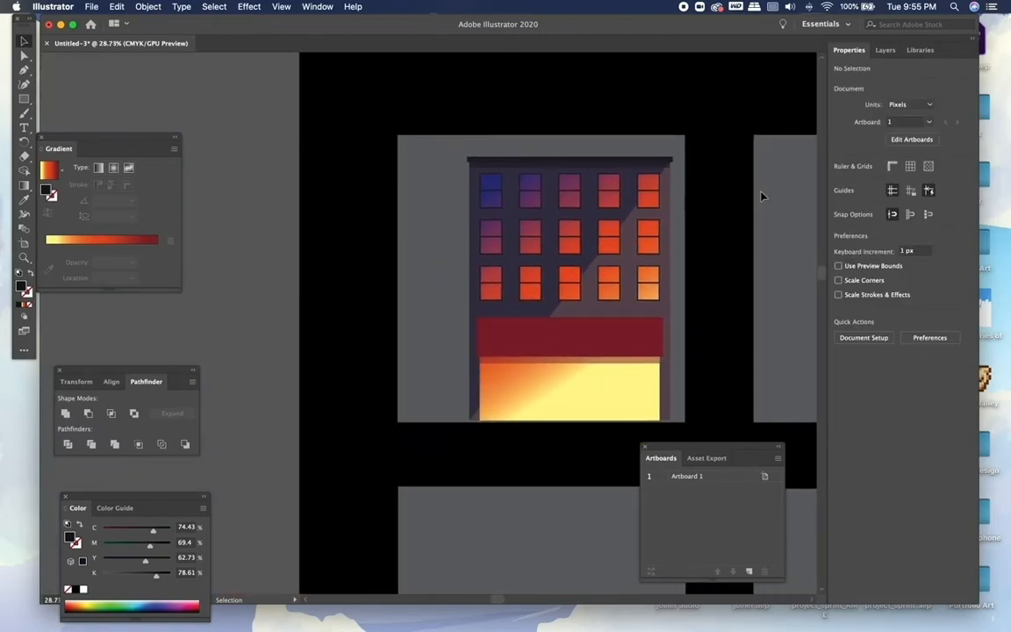
Draw a slanted near-white highlight with the Pen tool in the first window's upper pane and set its opacity to 29%
scroll(718, 304, up, 4)
click(23, 70)
scroll(208, 85, up, 5)
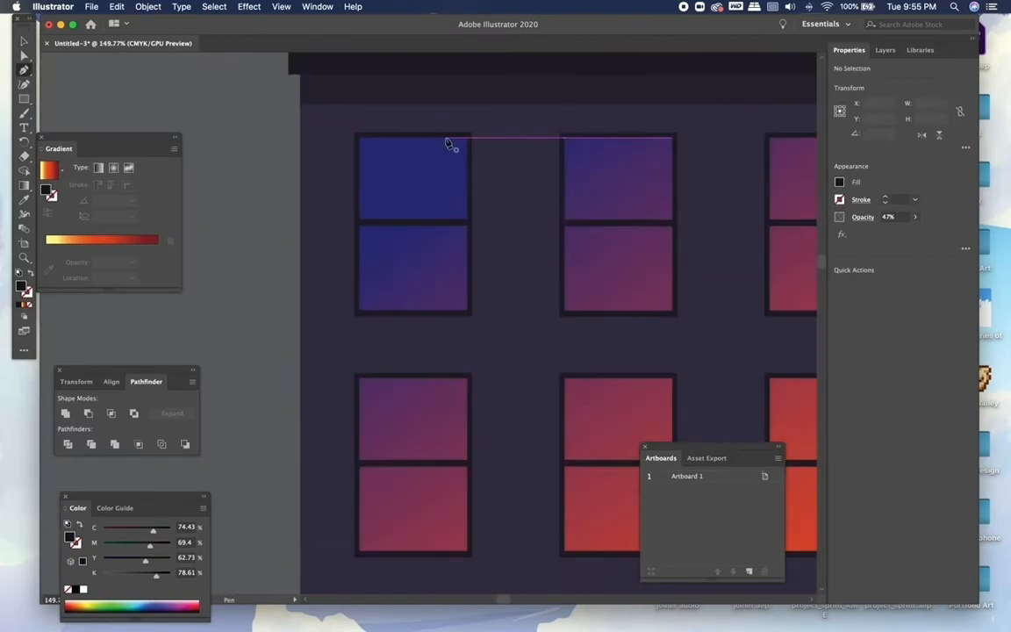
click(423, 138)
click(372, 220)
click(423, 220)
click(467, 146)
click(467, 138)
click(423, 138)
scroll(378, 145, down, 4)
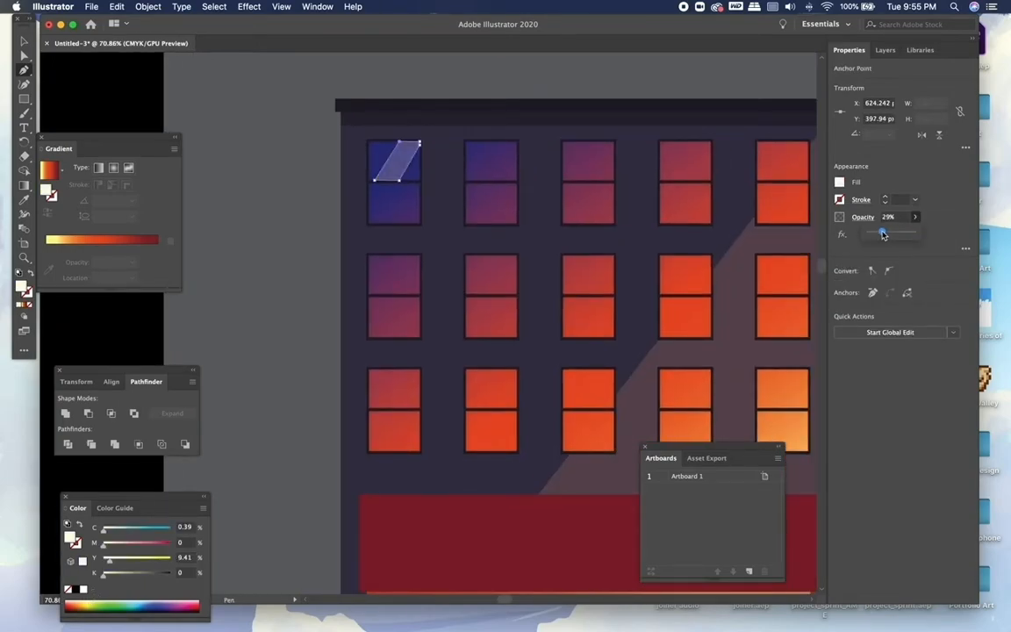
click(316, 192)
Lower the opacity of the slanted window highlight further and deselect it
scroll(316, 192, down, 4)
scroll(316, 193, up, 4)
click(388, 165)
click(915, 217)
drag(882, 232, 874, 232)
click(301, 177)
Duplicate the slanted highlight into the lower pane of the first window and clear the selection
scroll(303, 177, up, 6)
drag(481, 172, 481, 281)
scroll(479, 281, up, 5)
click(118, 333)
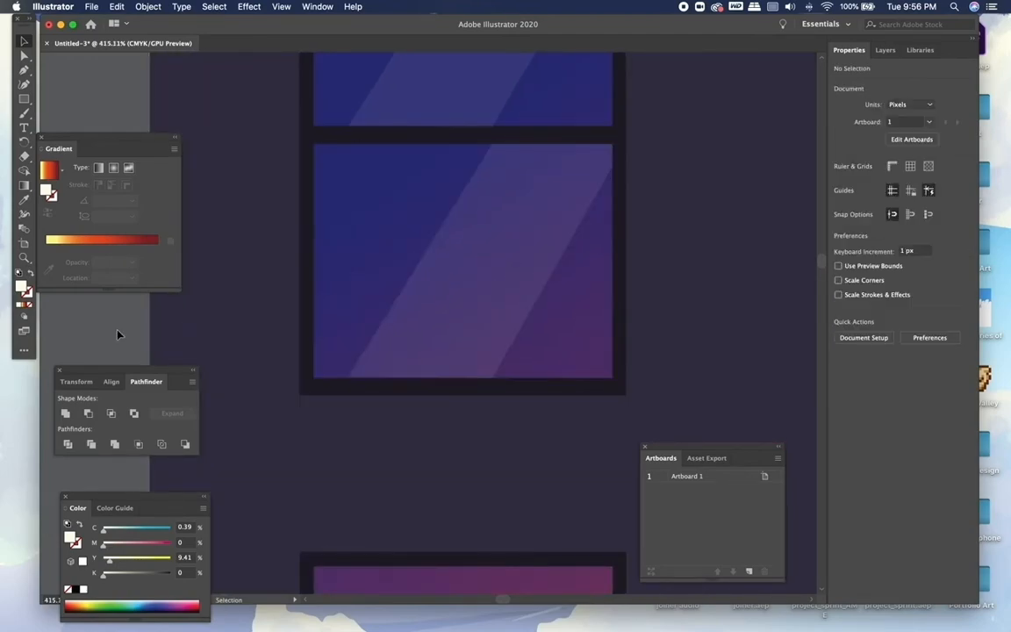
Duplicate both slanted highlights from the first window onto the second window of the top row
scroll(302, 283, down, 7)
scroll(303, 275, up, 4)
click(361, 242)
shift+click(349, 307)
drag(348, 307, 511, 305)
scroll(505, 293, up, 5)
scroll(515, 207, down, 8)
click(517, 160)
Paste the highlight pair onto the first window of the second row and fit it to both panes
scroll(517, 161, up, 5)
scroll(444, 257, up, 4)
key(super+v)
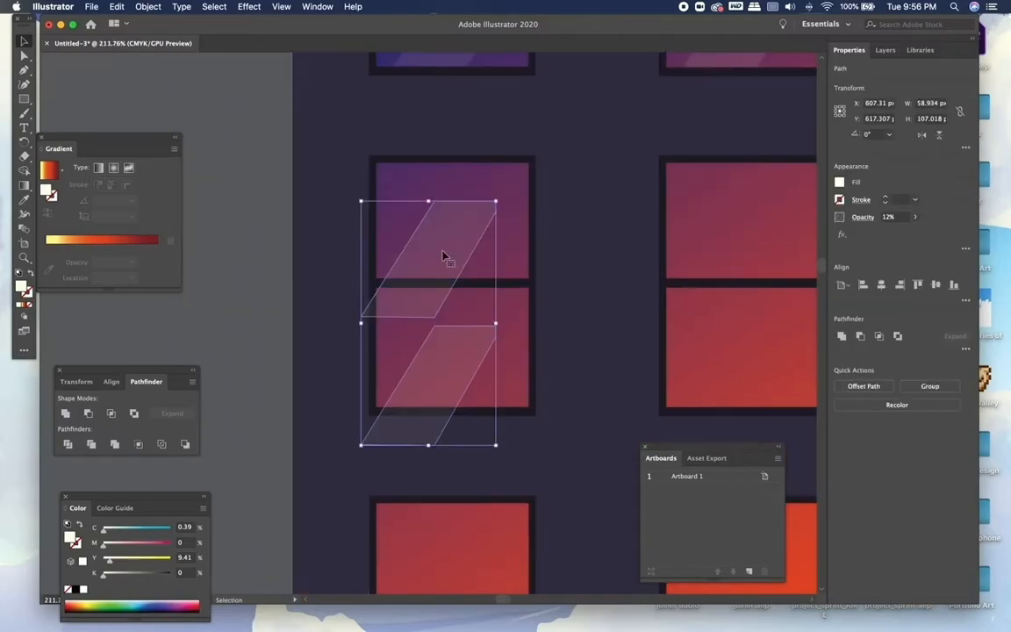
drag(444, 256, 476, 218)
click(281, 435)
Paste the highlight pair onto two more bare windows and line each copy up with its panes
scroll(281, 435, down, 5)
key(super+v)
drag(447, 269, 463, 309)
click(628, 250)
scroll(628, 250, right, 5)
key(super+v)
drag(431, 257, 510, 298)
scroll(510, 298, down, 8)
click(548, 131)
Paste the highlight pair onto the second window of the second row, aligning it with the middle bar and panes
scroll(312, 266, up, 7)
key(super+v)
drag(428, 281, 442, 159)
scroll(398, 193, right, 4)
scroll(316, 230, up, 8)
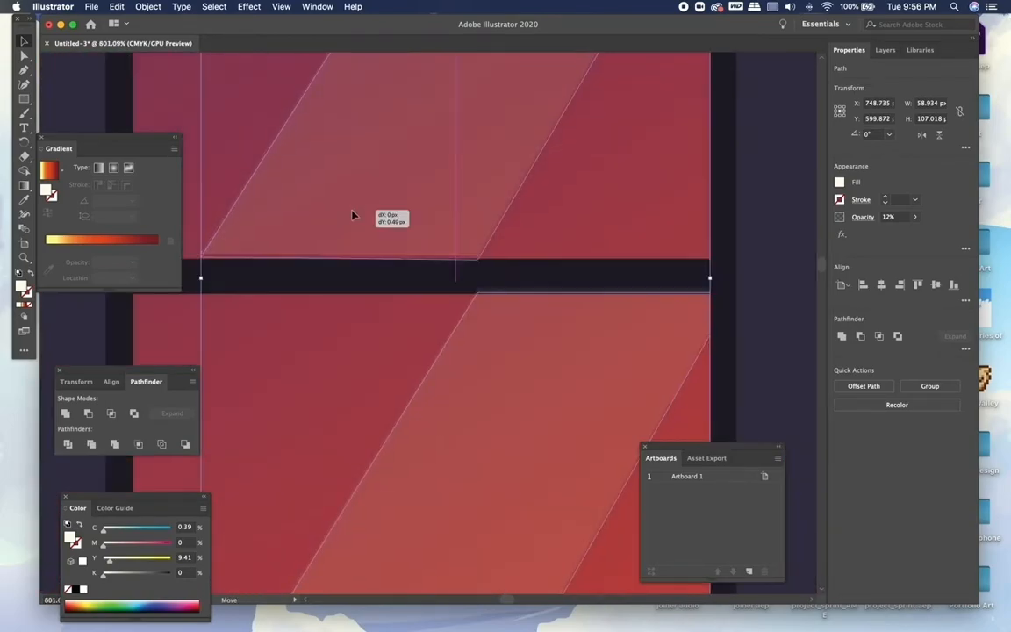
scroll(354, 213, down, 10)
click(117, 99)
scroll(527, 292, down, 6)
scroll(536, 312, up, 8)
scroll(672, 281, up, 4)
Paste and align the highlight pair on each remaining window until all fifteen have glass highlights
key(super+v)
drag(454, 235, 422, 256)
scroll(573, 282, up, 5)
scroll(522, 210, up, 2)
key(super+v)
drag(456, 209, 599, 184)
scroll(577, 198, right, 3)
key(super+v)
scroll(538, 230, up, 5)
key(super+v)
drag(462, 198, 540, 220)
scroll(415, 239, left, 5)
key(super+v)
scroll(570, 220, right, 10)
key(super+v)
scroll(540, 219, down, 5)
key(super+v)
drag(437, 230, 490, 207)
scroll(497, 263, down, 5)
key(super+v)
drag(443, 236, 463, 267)
scroll(454, 339, left, 8)
key(super+v)
scroll(393, 299, down, 10)
click(650, 129)
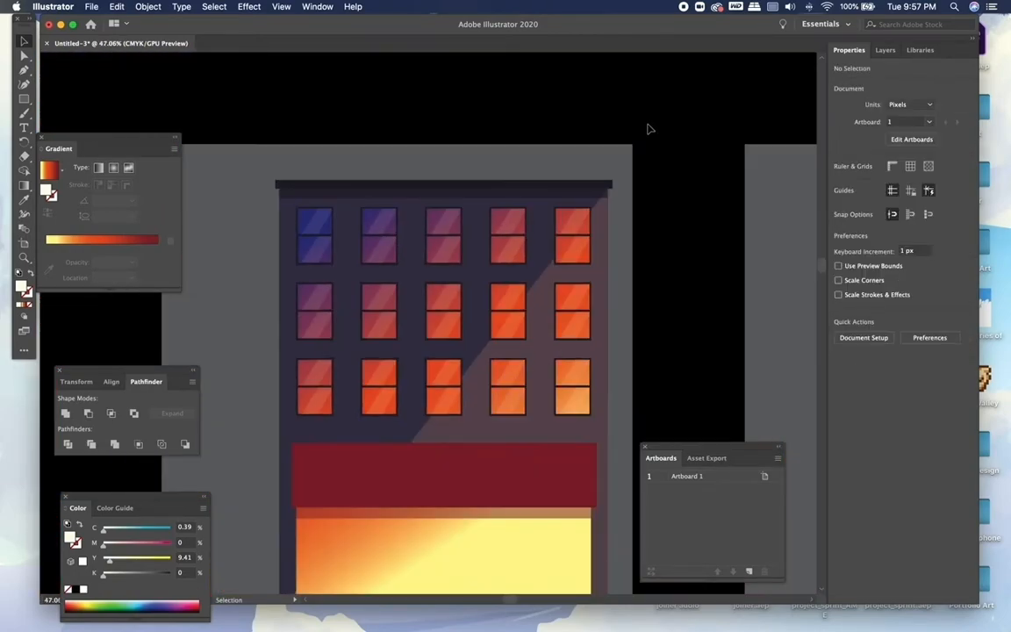
Select all window highlights together by their matching attributes and clear the selection
scroll(667, 298, down, 5)
scroll(673, 318, up, 5)
click(236, 89)
click(219, 6)
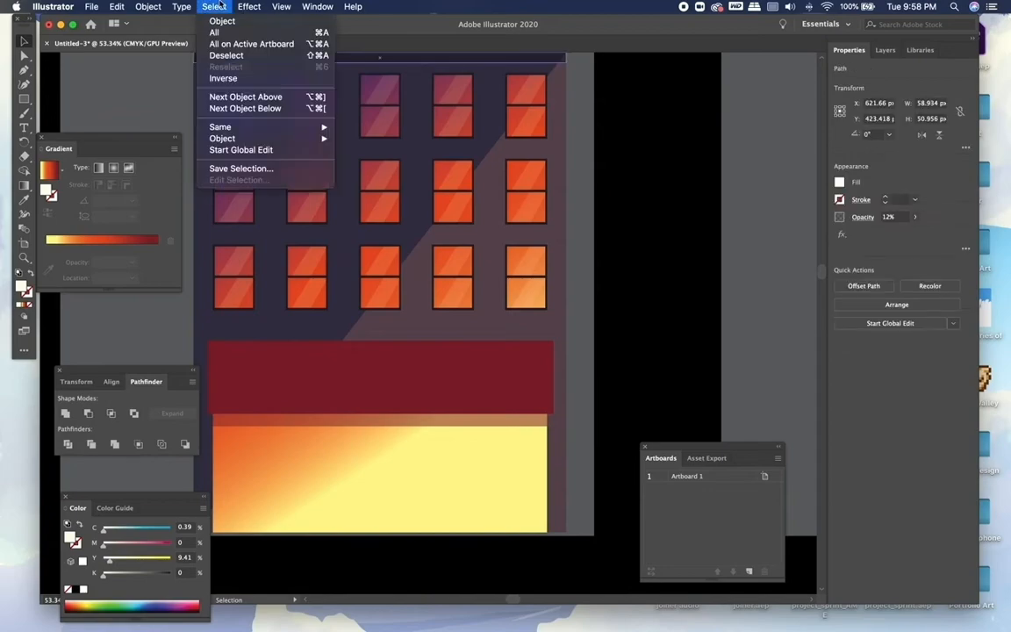
mouse_move(298, 126)
click(366, 173)
key(a)
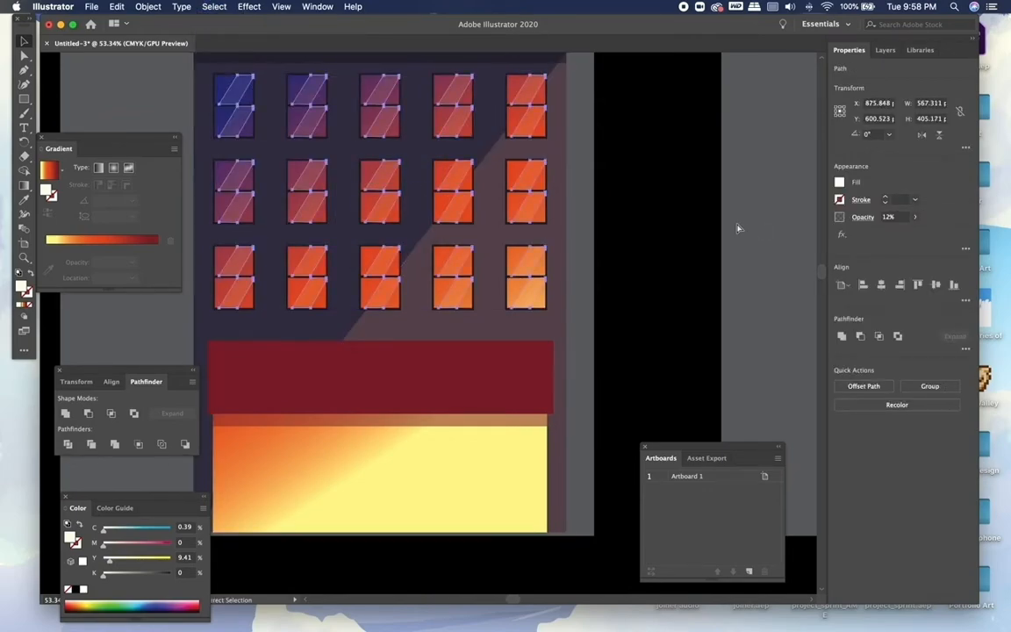
key(v)
click(738, 228)
Draw an orange-red door rectangle about 93 by 195 px over the storefront's yellow area, standing on the building's base
scroll(660, 203, down, 6)
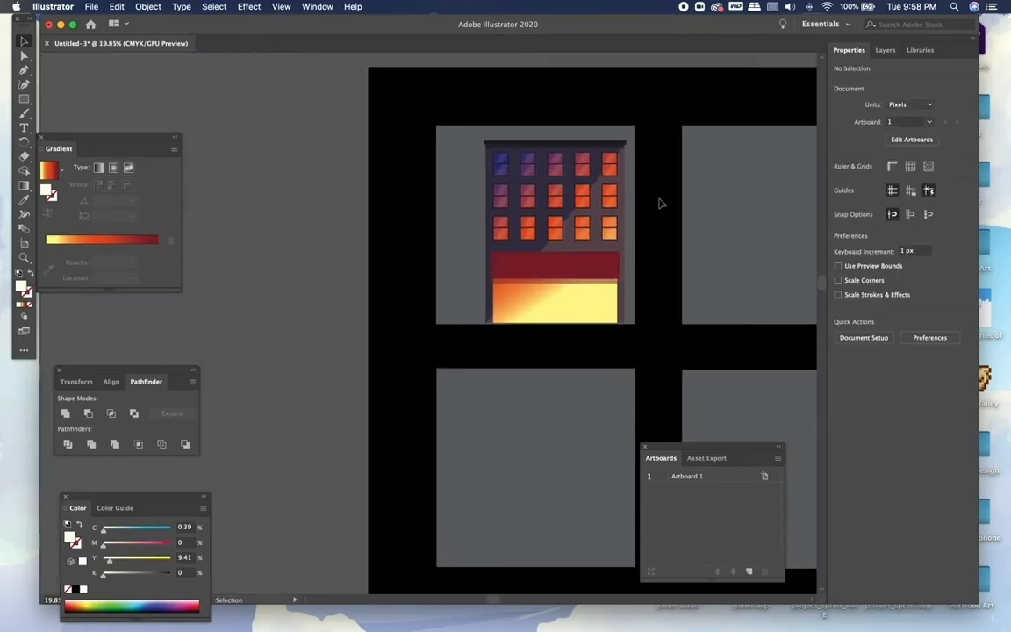
scroll(660, 202, up, 6)
key(super+a)
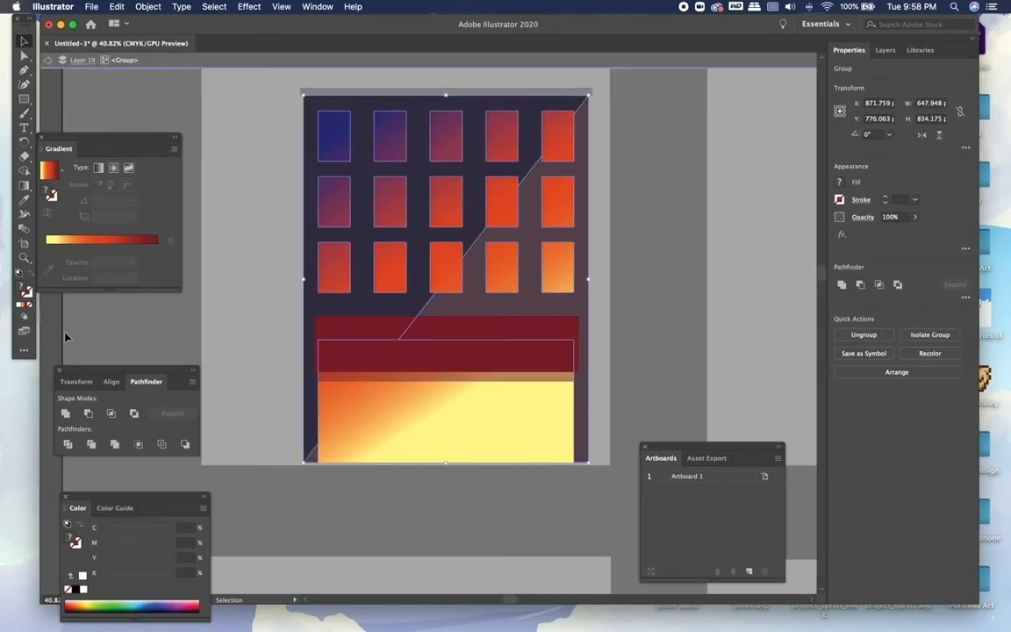
click(472, 280)
double_click(21, 286)
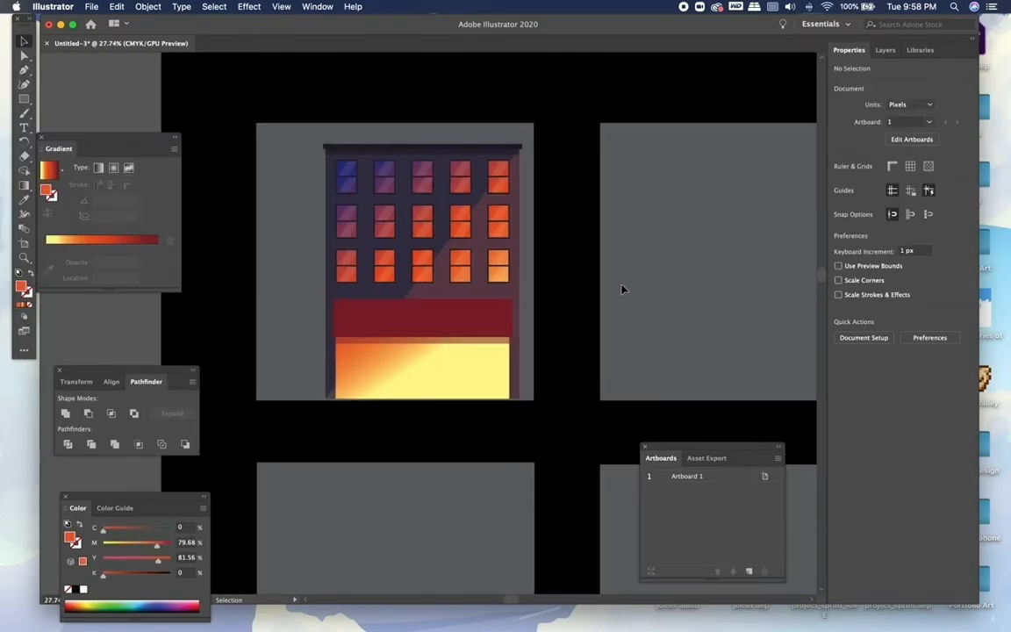
scroll(537, 388, up, 5)
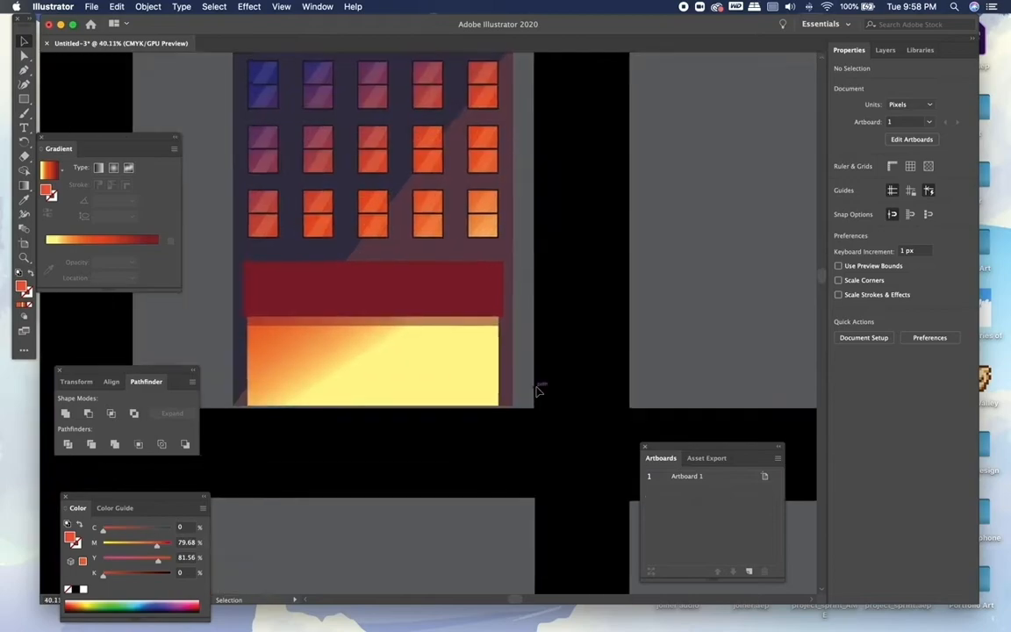
key(m)
drag(508, 152, 585, 305)
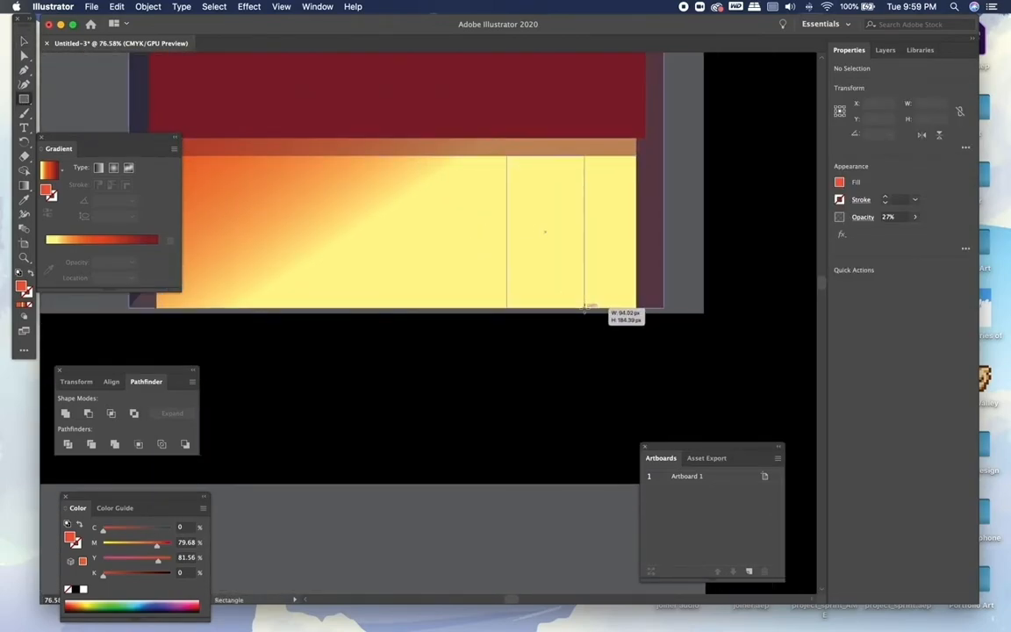
scroll(623, 376, down, 4)
key(v)
Nudge the dark red storefront banner upward within the building group
scroll(623, 372, up, 4)
double_click(511, 194)
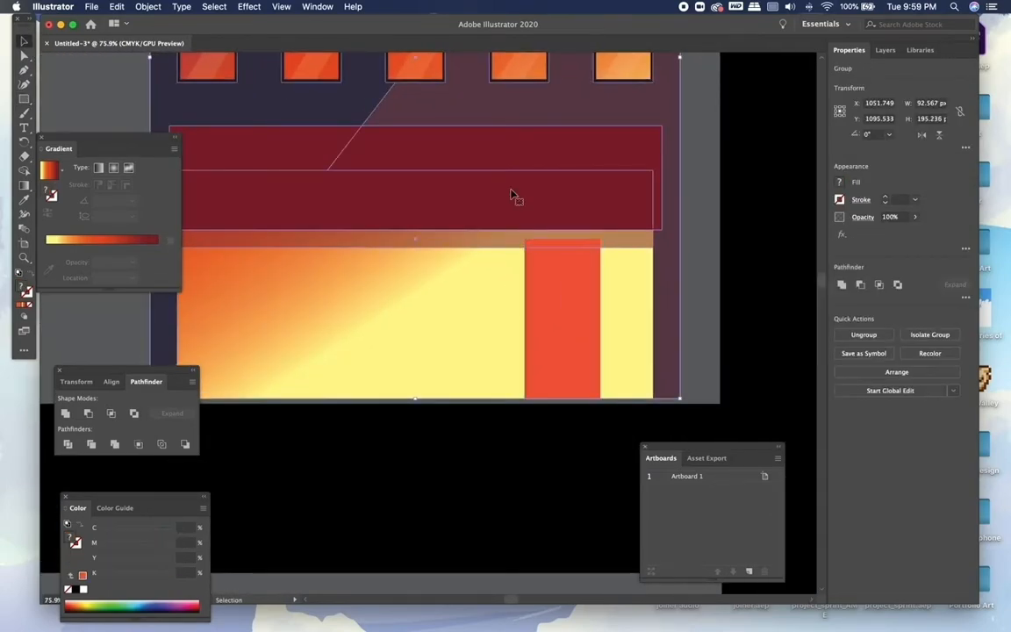
click(501, 210)
key(Up)
key(Up)
key(Up)
key(Up)
key(Up)
key(Up)
key(Up)
key(Up)
key(Up)
key(Up)
key(Up)
key(Up)
key(Up)
key(Up)
Nudge the shadow strip beneath the banner upward so it sits directly against the banner's lower edge
click(491, 237)
key(Up)
key(Up)
key(Up)
key(Up)
key(Up)
key(Up)
key(Up)
key(Up)
key(Up)
key(Up)
key(Up)
double_click(693, 229)
double_click(603, 228)
click(603, 229)
key(Up)
key(Up)
double_click(696, 230)
Enlarge the door rectangle to about 108 by 220 px so it reaches the banner, and shift it slightly left
scroll(752, 218, down, 4)
scroll(733, 236, up, 5)
click(530, 237)
drag(512, 176, 512, 140)
click(742, 157)
scroll(742, 157, down, 5)
scroll(728, 257, up, 4)
click(631, 267)
drag(605, 267, 594, 264)
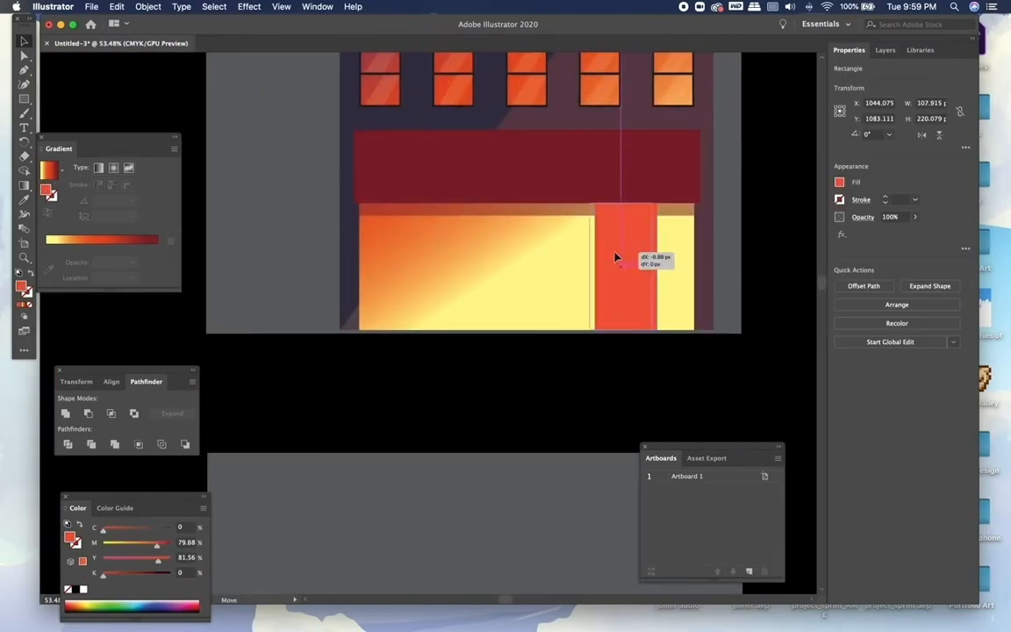
click(760, 252)
Fill the door rectangle with the near-black colour sampled from a window frame
scroll(760, 252, down, 4)
scroll(760, 252, down, 1)
scroll(553, 289, up, 5)
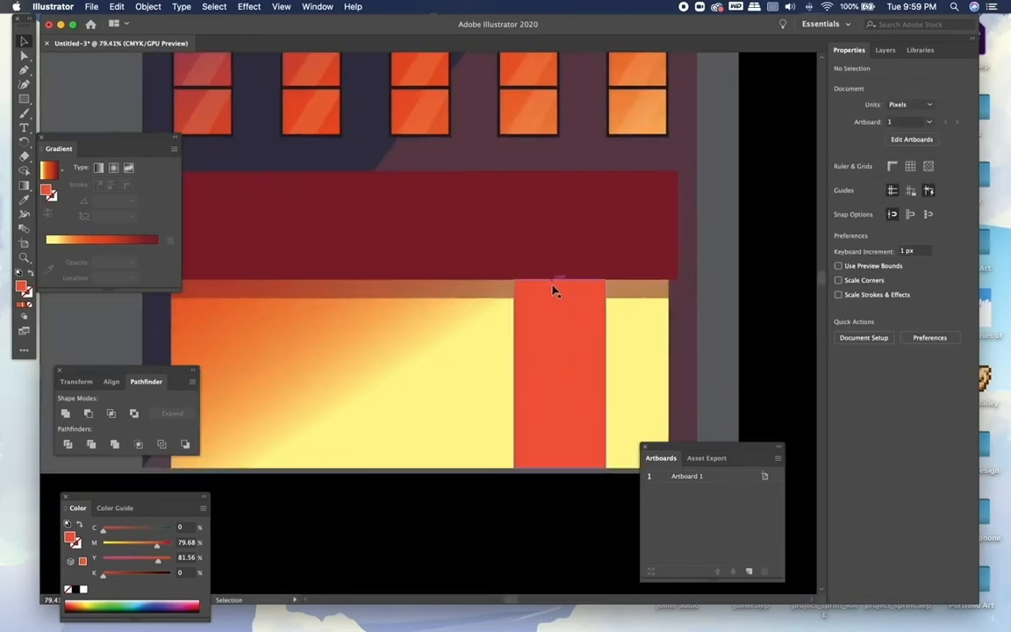
click(555, 294)
key(i)
click(285, 135)
key(v)
click(756, 200)
Inset a smaller copy of the door rectangle inside the door by pulling in its edges
scroll(744, 220, up, 4)
scroll(742, 222, down, 3)
drag(502, 246, 516, 275)
drag(486, 493, 487, 442)
drag(558, 319, 535, 320)
drag(412, 319, 408, 320)
click(700, 308)
Isolate the door group for editing its inner panel
scroll(700, 309, down, 2)
click(481, 255)
scroll(481, 255, down, 1)
scroll(486, 260, down, 2)
click(688, 311)
click(481, 439)
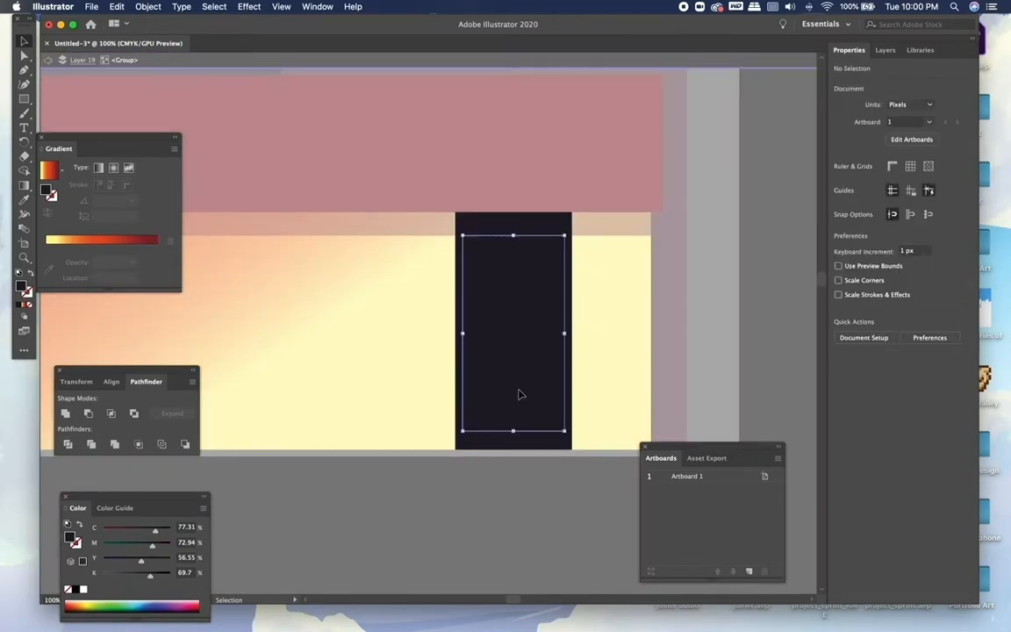
Turn the dark door into a frame around a yellow inner pane and leave the group's isolation mode
key(ctrl+[)
click(711, 300)
scroll(711, 300, down, 3)
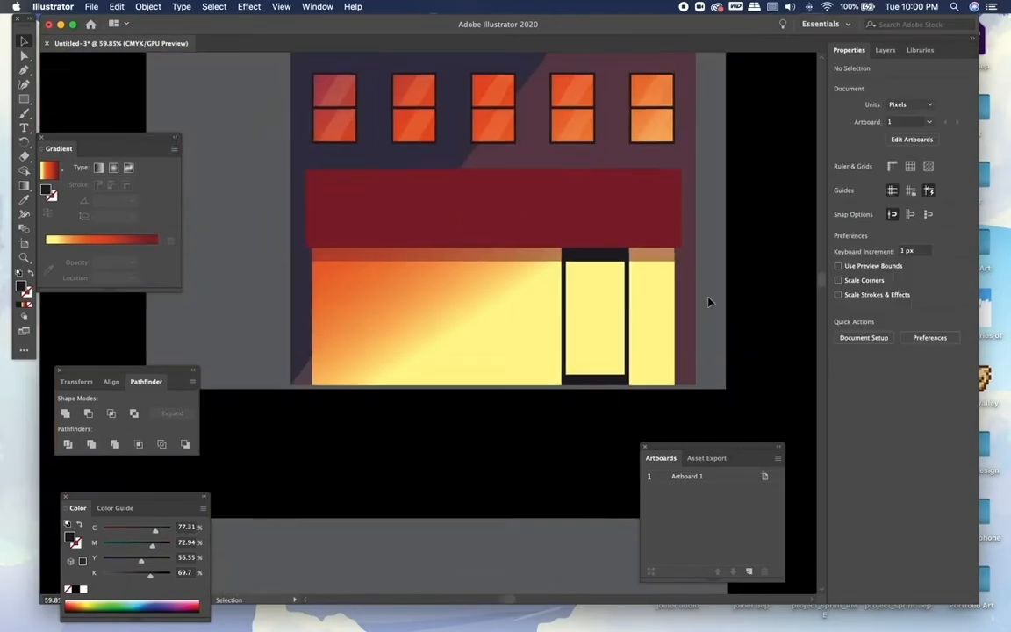
Draw a dark base strip along the bottom of the large storefront window, ending at the door frame
scroll(579, 315, up, 2)
scroll(578, 315, left, 3)
key(m)
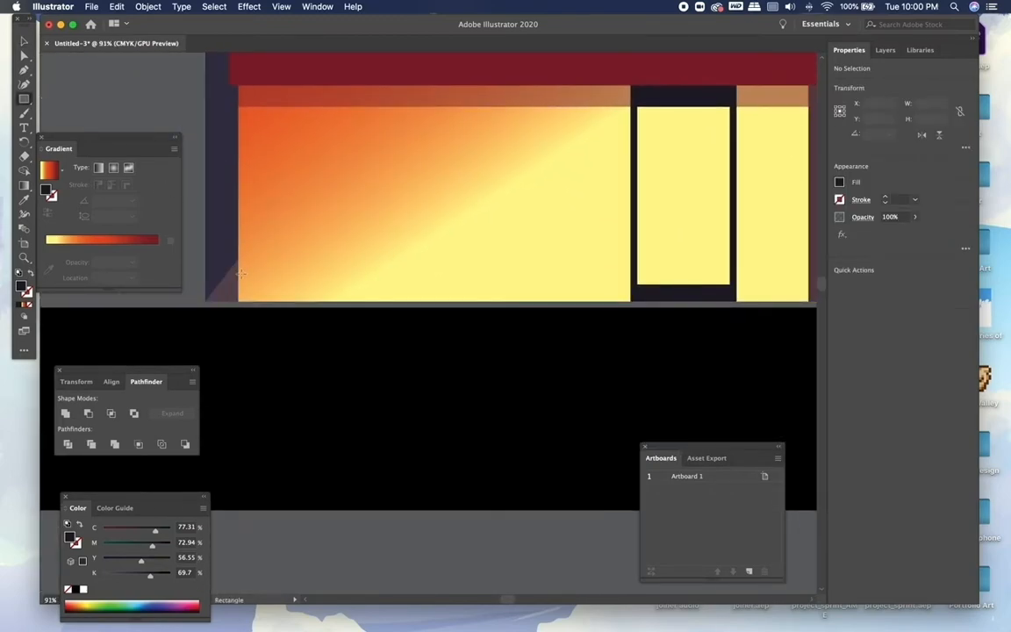
drag(621, 287, 621, 288)
scroll(648, 298, right, 3)
key(v)
scroll(386, 439, up, 2)
scroll(386, 439, down, 3)
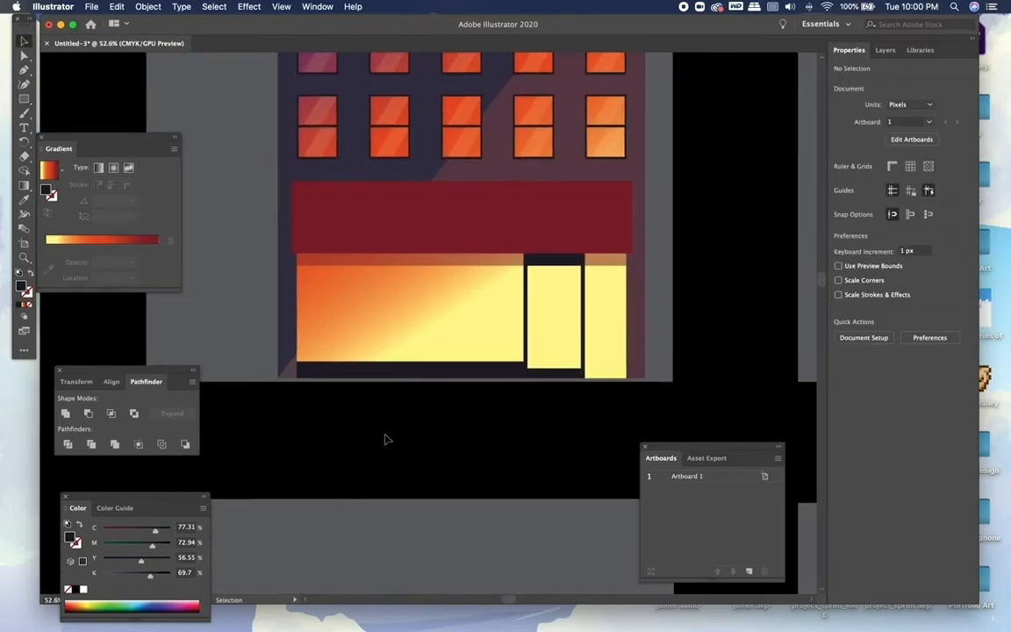
Continue the dark base strip beneath the narrow window on the other side of the door
scroll(484, 335, up, 2)
scroll(484, 334, right, 3)
drag(118, 341, 588, 344)
scroll(443, 445, down, 3)
key(super+z)
Add a thin dark frame strip along the top of the storefront, directly beneath the red awning
scroll(263, 351, up, 4)
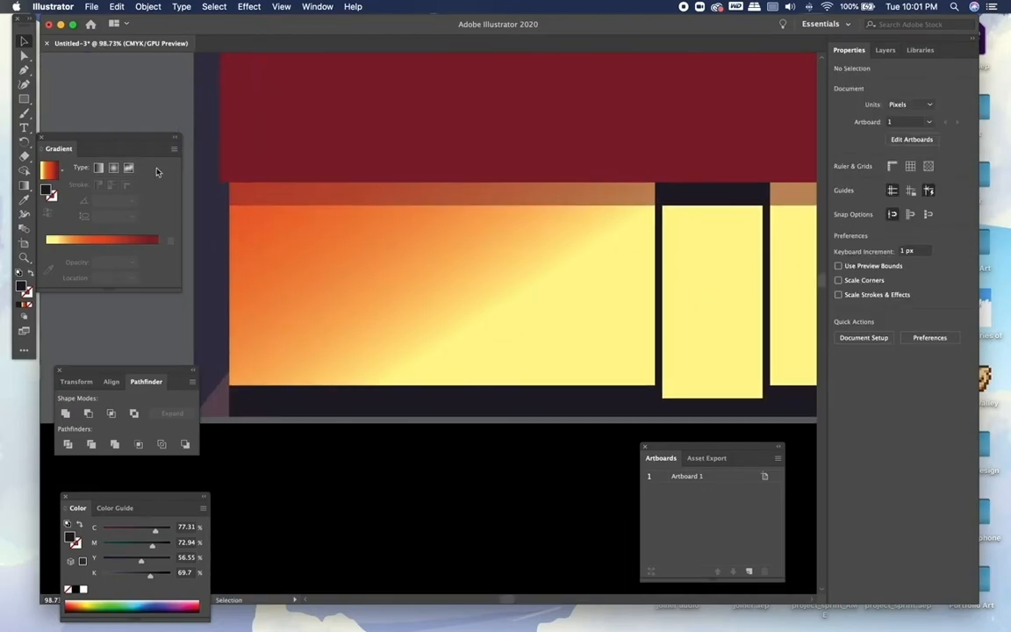
key(a)
drag(338, 394, 746, 186)
click(147, 87)
scroll(474, 191, up, 1)
scroll(211, 173, down, 6)
click(211, 173)
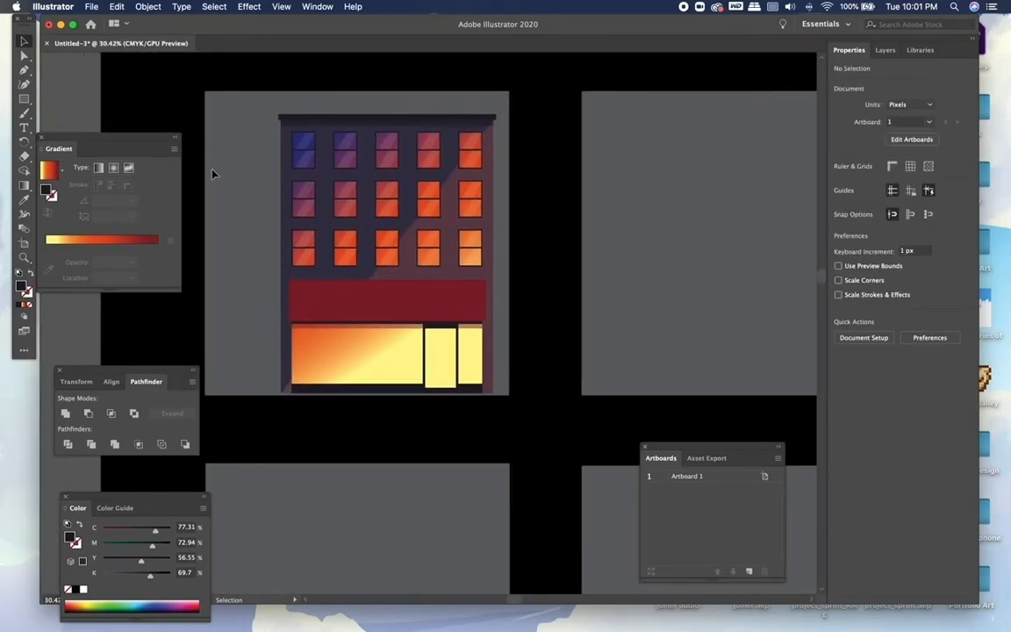
Draw a thin dark vertical strip down the storefront's left edge and place a matching one at its right edge
scroll(212, 173, up, 6)
key(m)
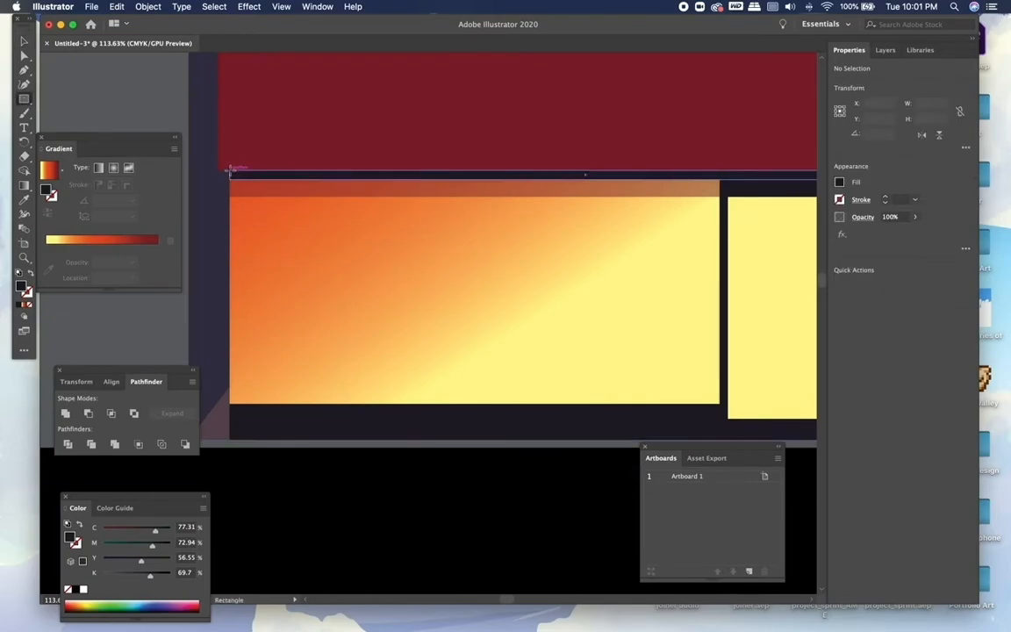
drag(231, 167, 239, 440)
key(v)
scroll(673, 221, right, 10)
mouse_move(423, 272)
mouse_down()
mouse_move(522, 243)
mouse_move(560, 247)
mouse_up()
Draw a thin dark horizontal bar across the middle of the door's yellow pane
scroll(726, 251, down, 3)
scroll(234, 86, up, 5)
key(m)
key(v)
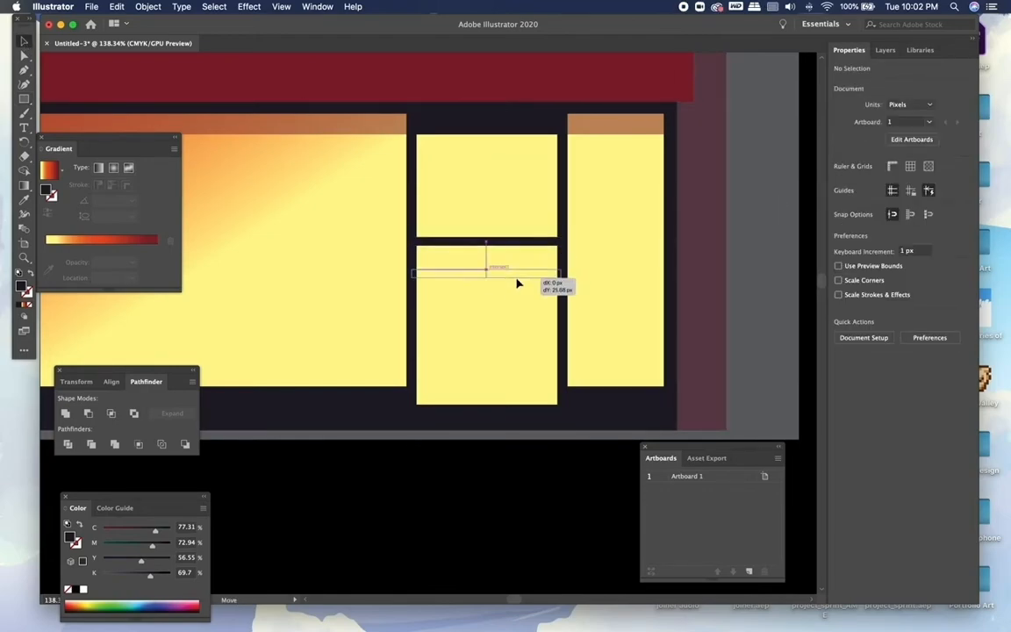
scroll(760, 252, down, 3)
Add a small dark handle block on the door's crossbar, near the right side of the pane
scroll(760, 252, up, 5)
drag(570, 323, 388, 289)
drag(460, 284, 460, 283)
scroll(779, 270, down, 4)
click(779, 270)
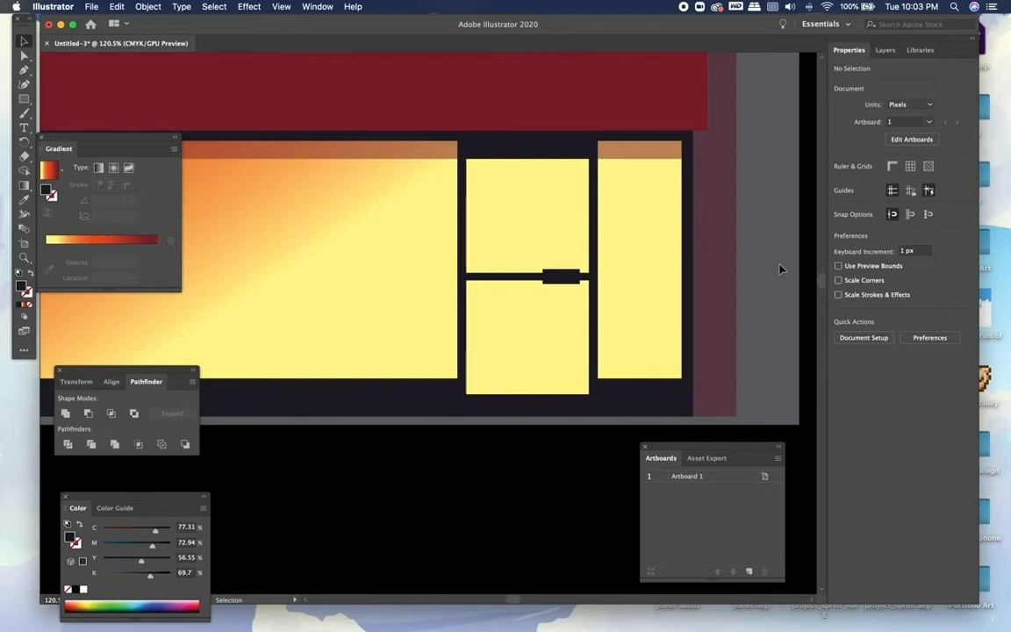
Copy the storefront's vertical edge strip to the middle of the large window as a divider reaching from awning to ground
scroll(779, 268, down, 3)
scroll(375, 295, up, 5)
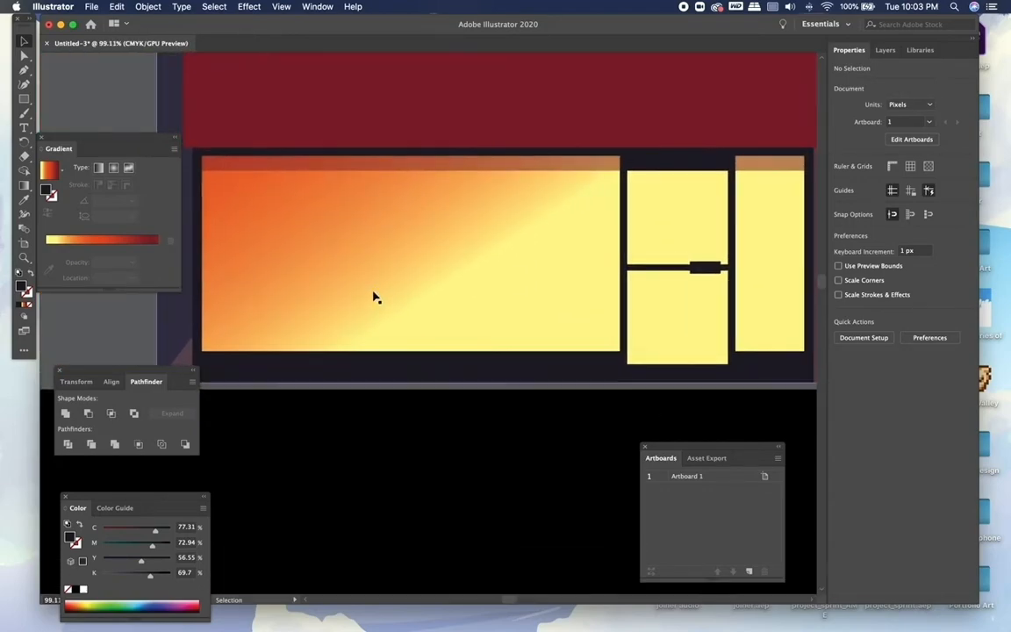
drag(210, 230, 420, 246)
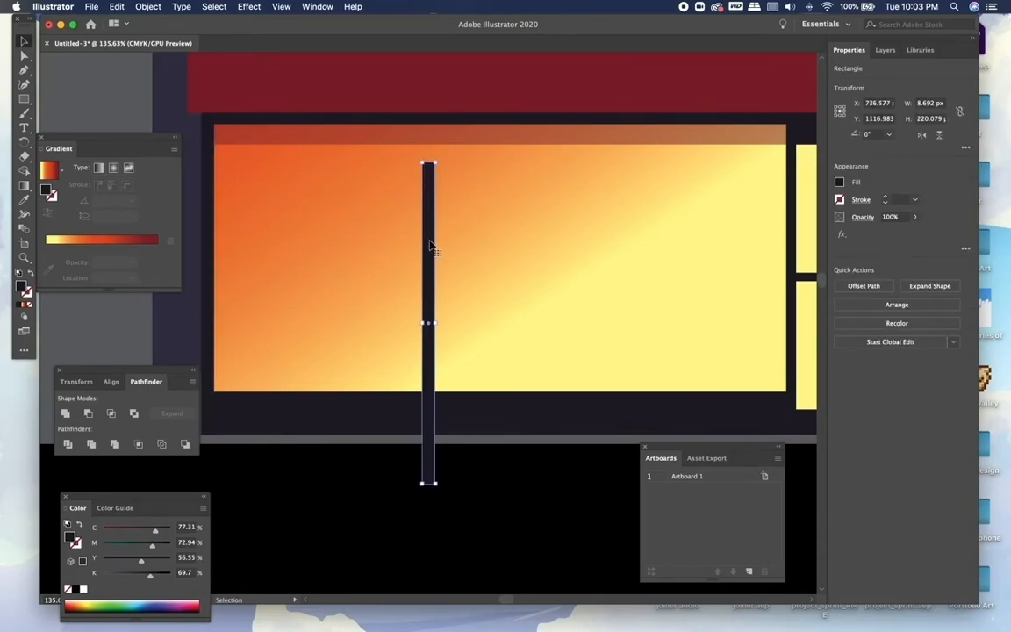
drag(558, 184, 506, 196)
scroll(507, 196, down, 5)
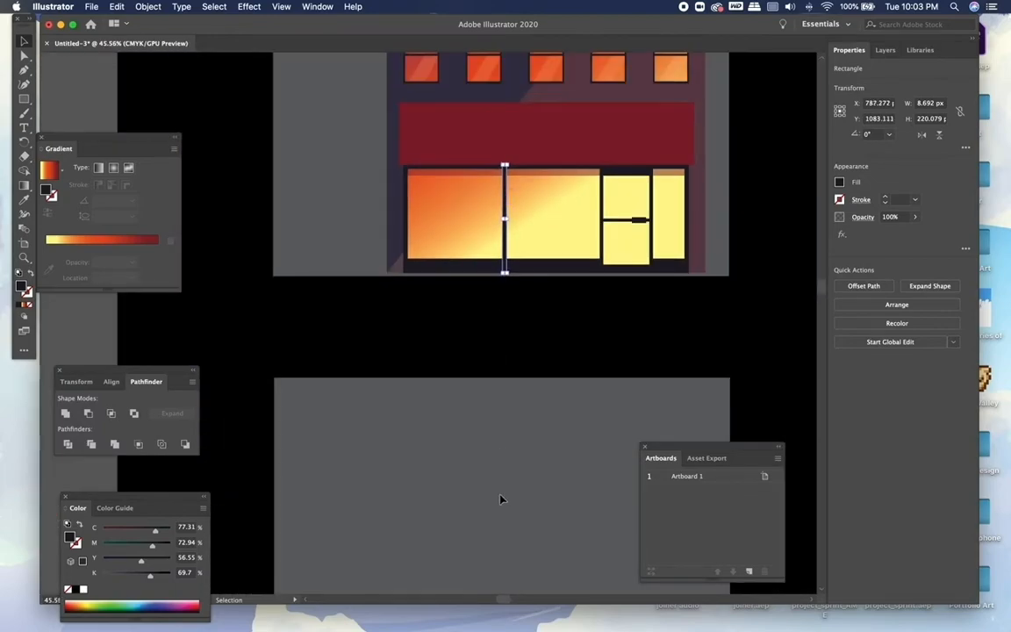
click(499, 314)
scroll(499, 314, down, 3)
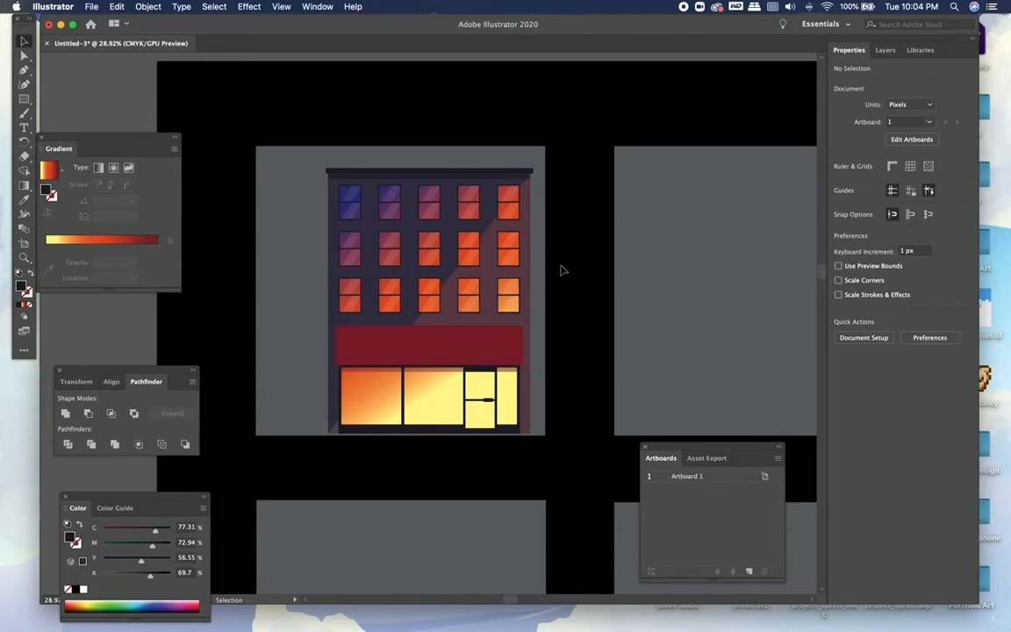
Draw a tall dark rectangle about 63 by 305 px in the empty space left of the building
scroll(334, 339, up, 5)
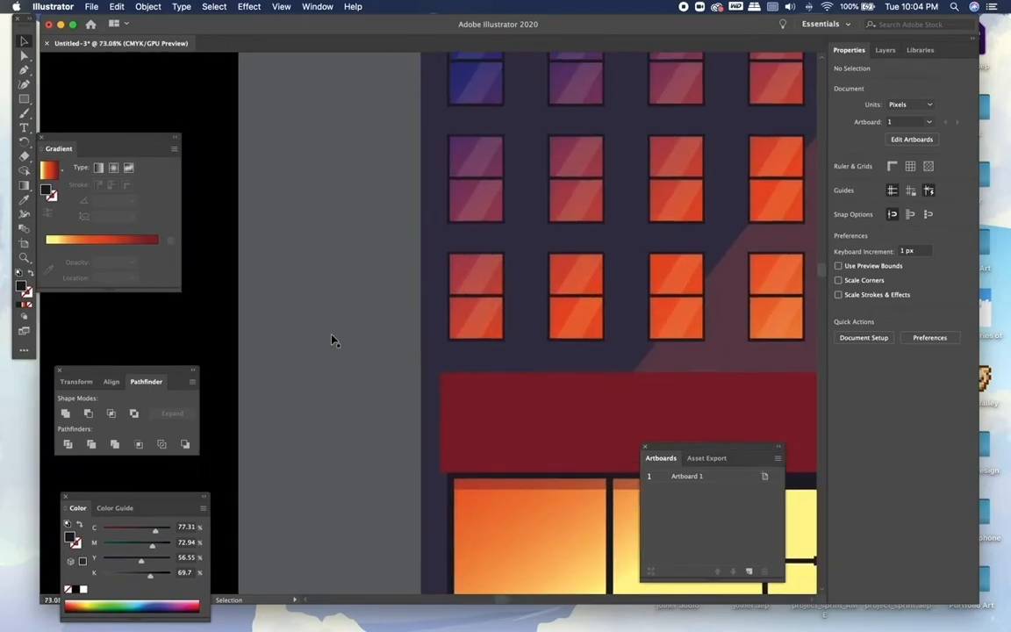
scroll(332, 340, left, 1)
click(26, 98)
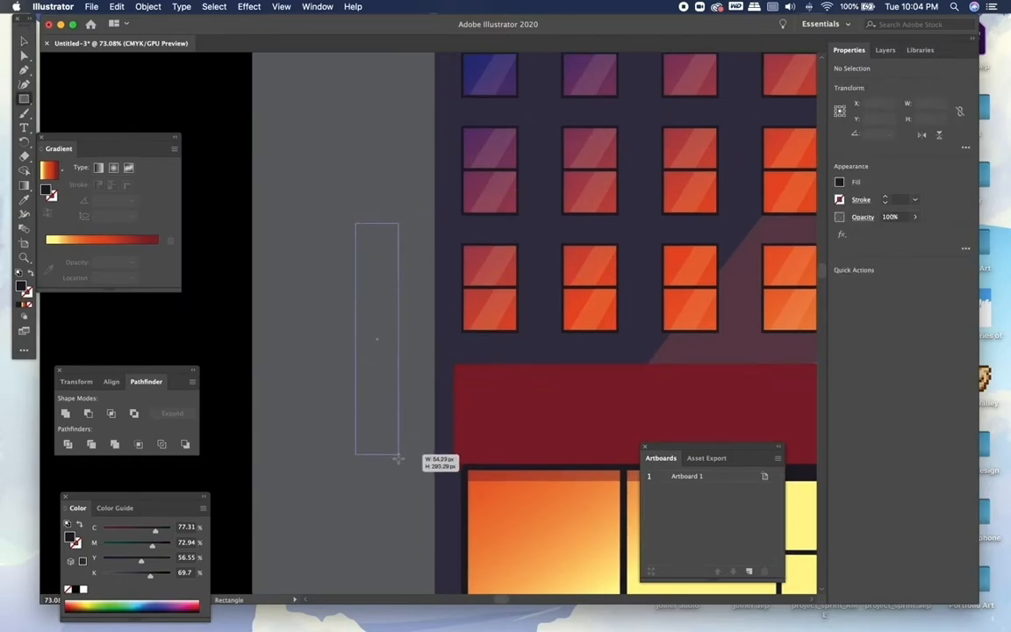
drag(405, 462, 406, 463)
Round the tall rectangle's corners fully so that it forms a pill shape
scroll(400, 287, up, 6)
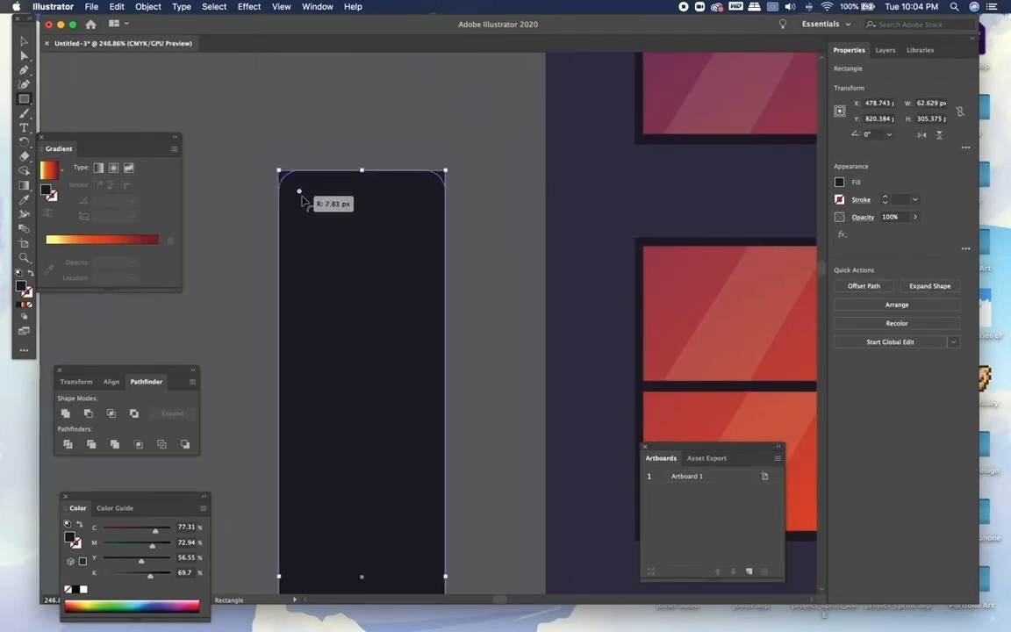
drag(344, 253, 345, 253)
scroll(348, 255, down, 4)
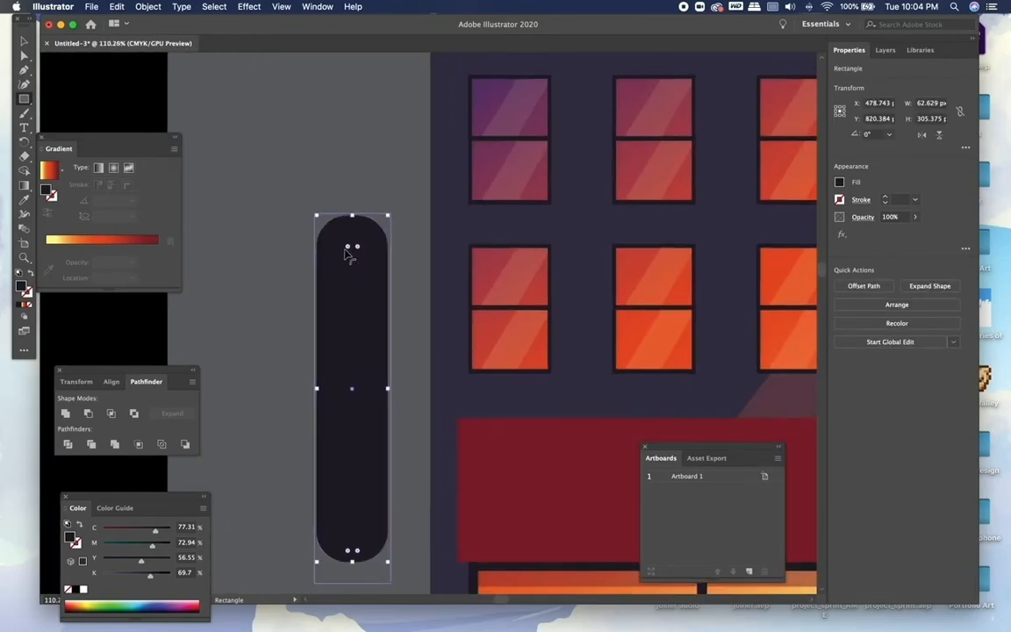
click(315, 160)
scroll(316, 160, down, 5)
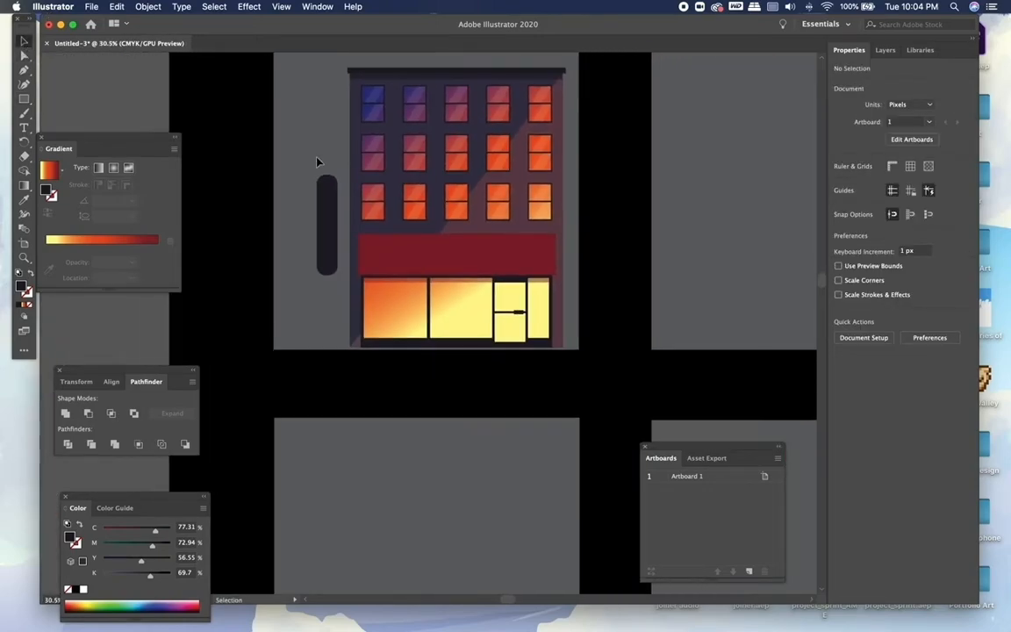
Move the pill shape slightly to the right, closer to the building's left wall
scroll(318, 161, up, 3)
drag(350, 277, 358, 277)
click(290, 271)
scroll(290, 272, down, 4)
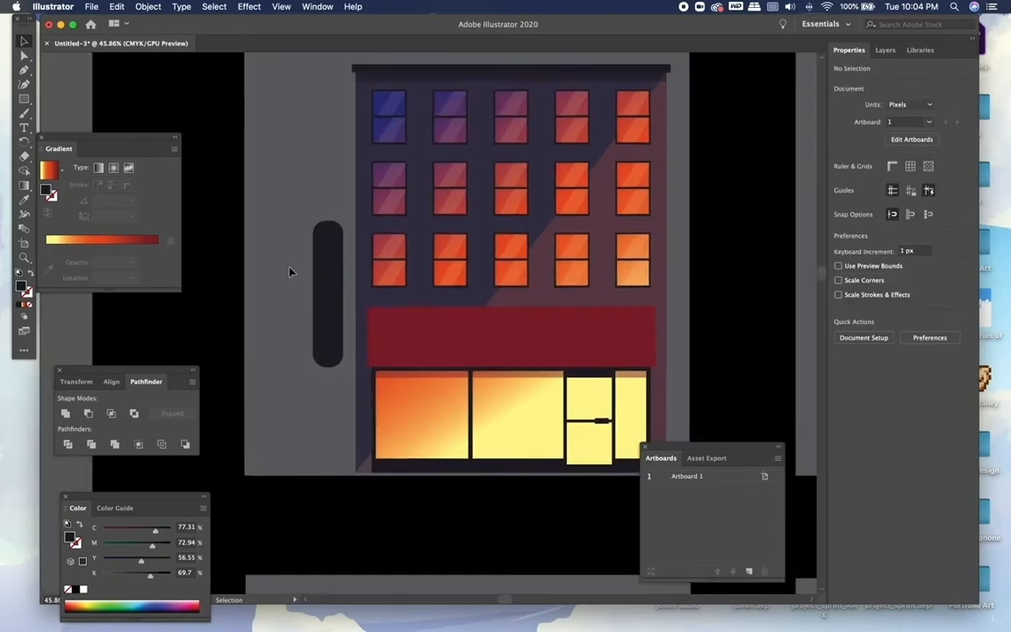
Fill the pill shape with bright red (C 0, M 91.4, Y 92.14, K 0.02)
scroll(292, 272, up, 2)
scroll(297, 272, up, 2)
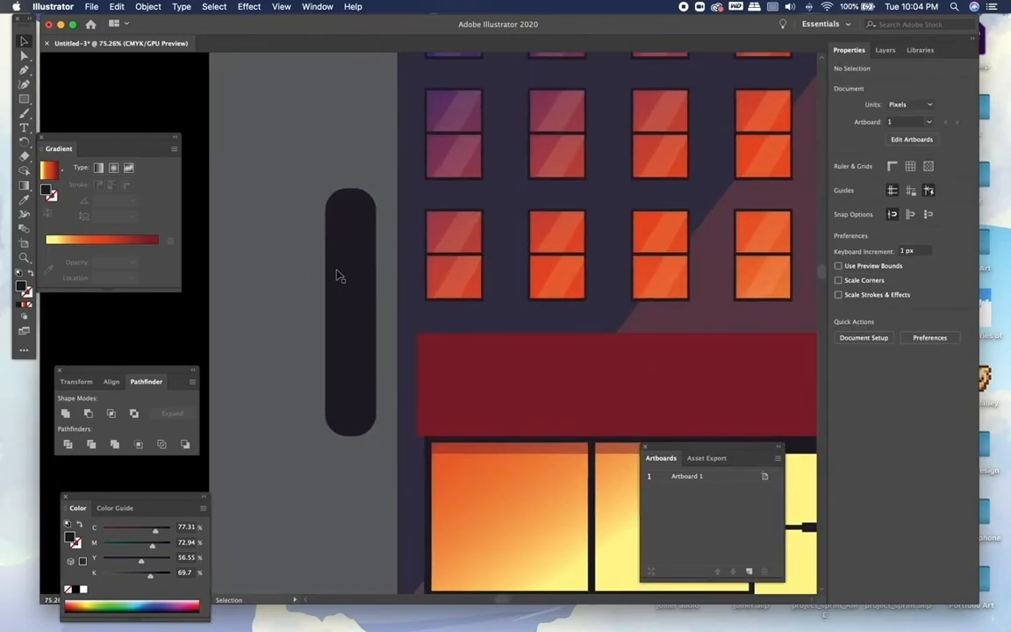
click(339, 276)
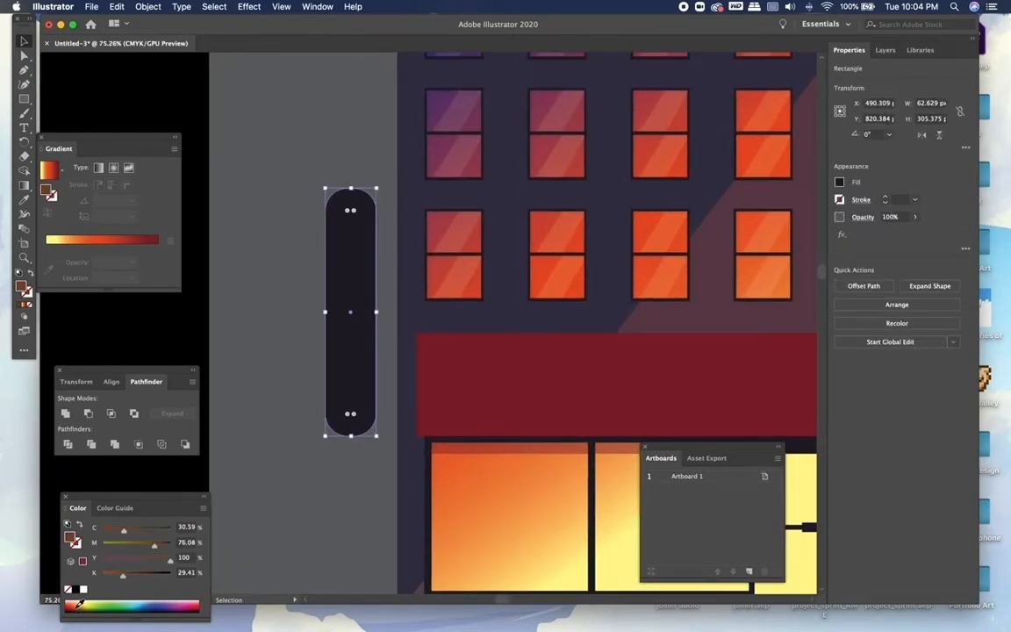
double_click(21, 289)
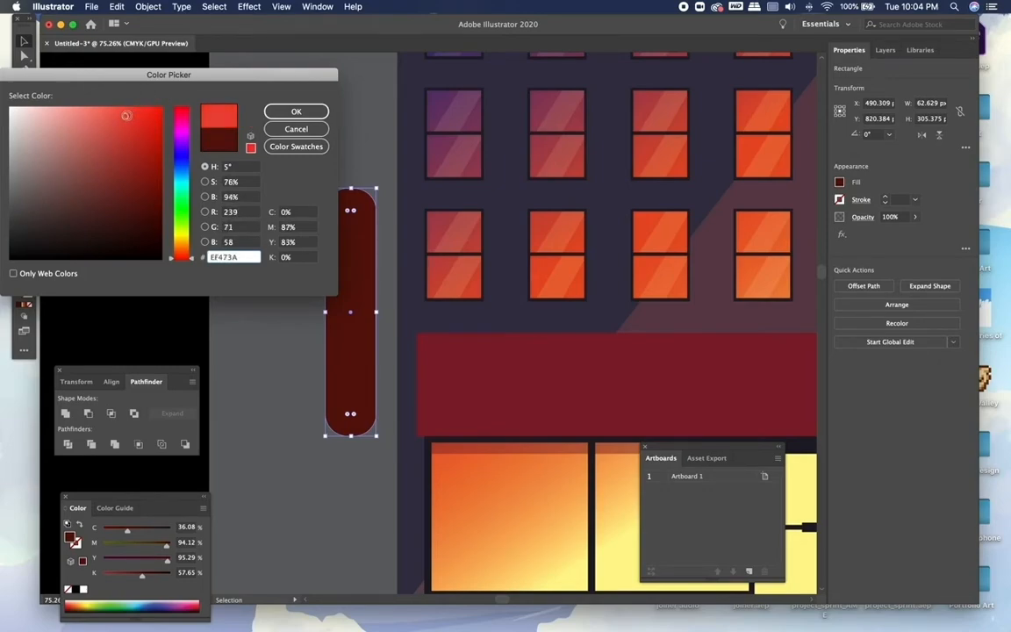
click(281, 112)
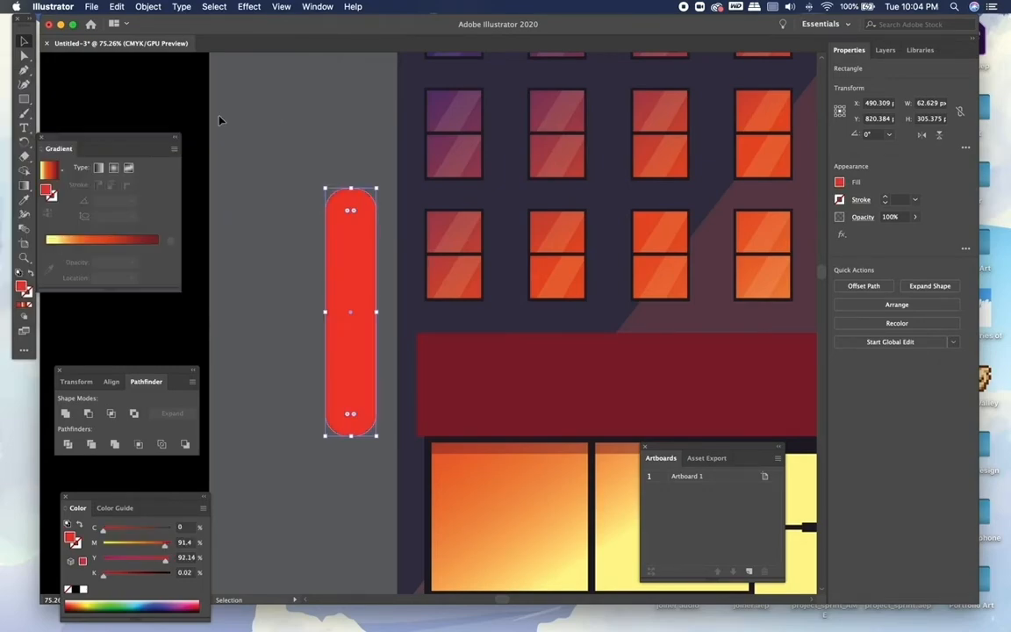
click(233, 147)
scroll(233, 147, down, 5)
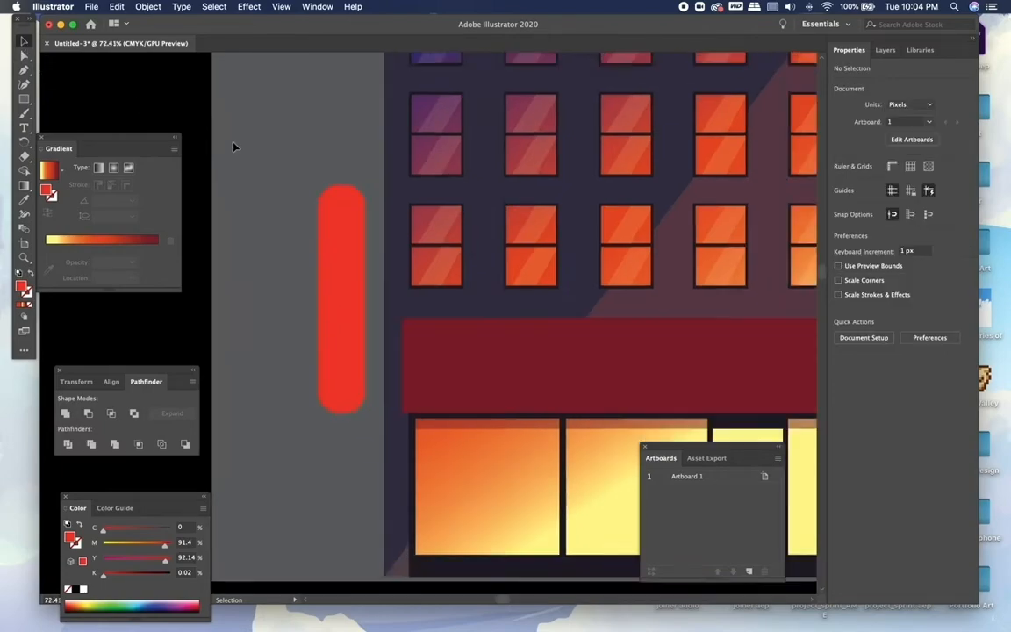
Open and enlarge the detailed appearance settings for the red pill shape and add a new stroke to it
scroll(232, 147, up, 3)
scroll(233, 146, up, 3)
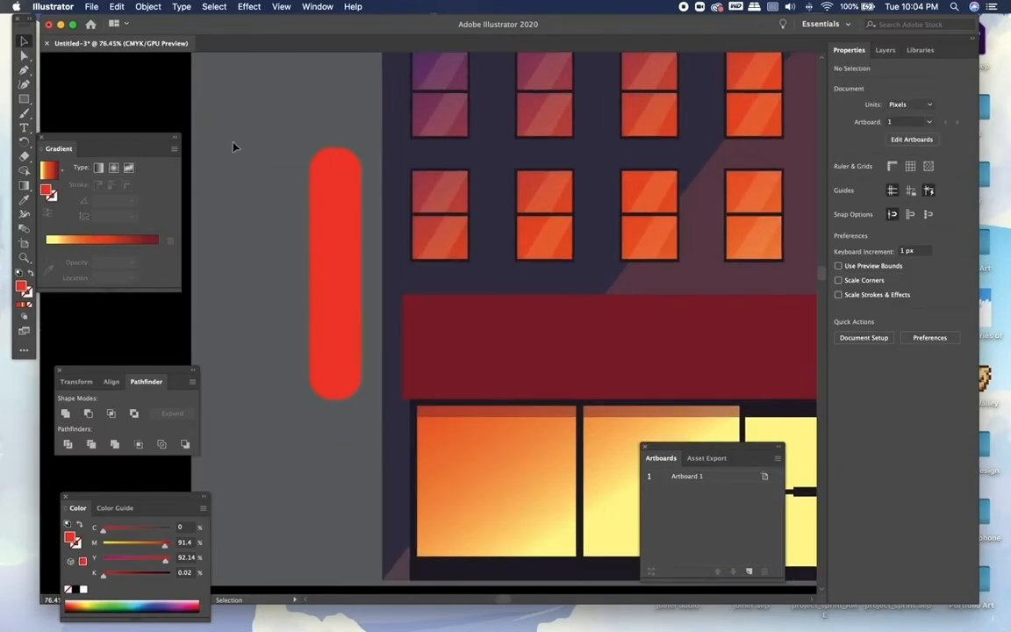
click(356, 219)
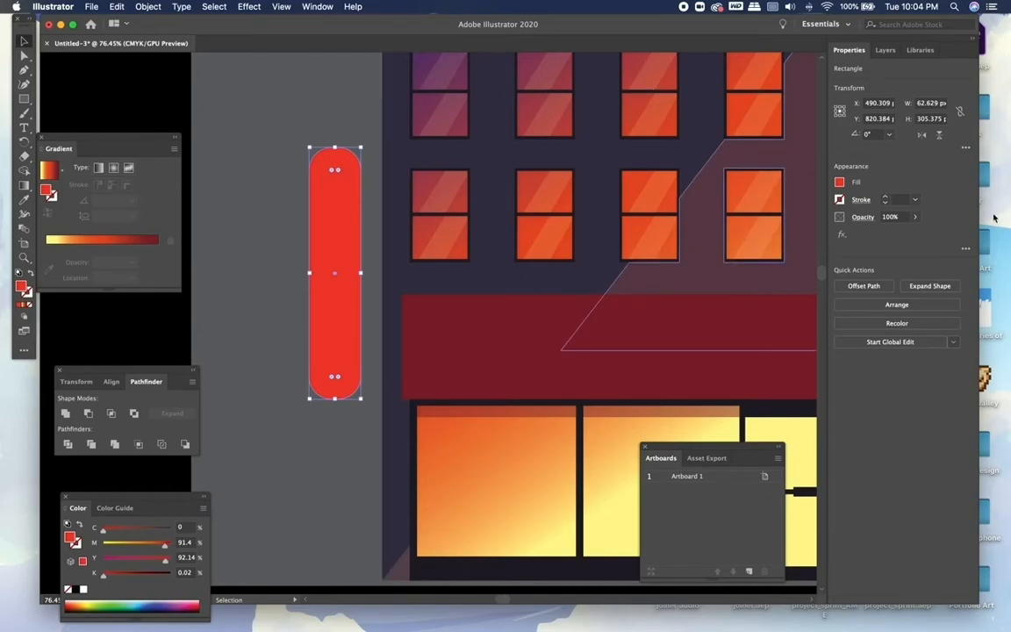
click(966, 250)
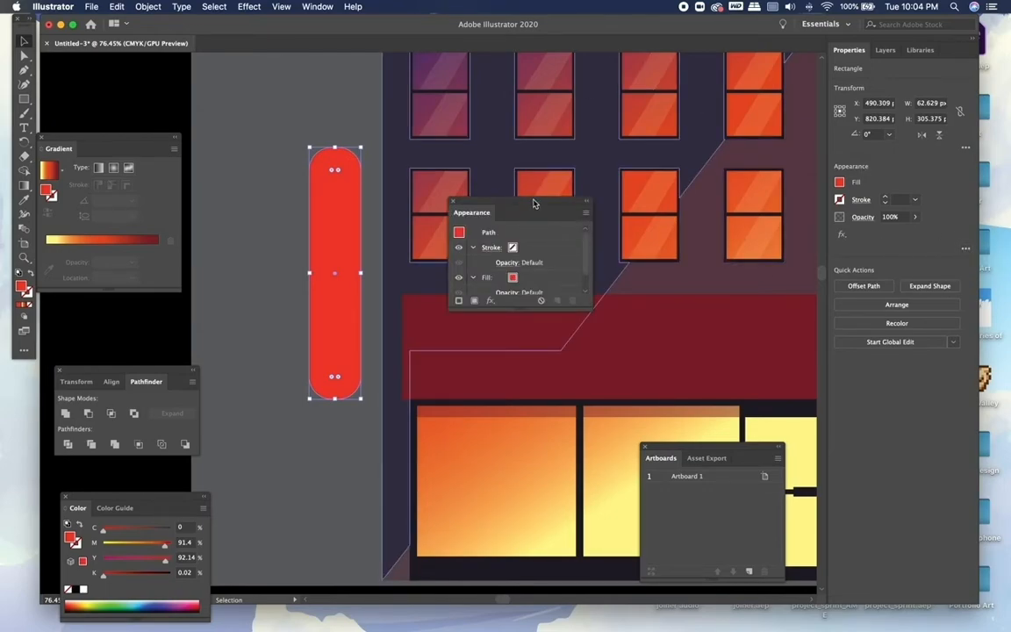
drag(533, 204, 588, 107)
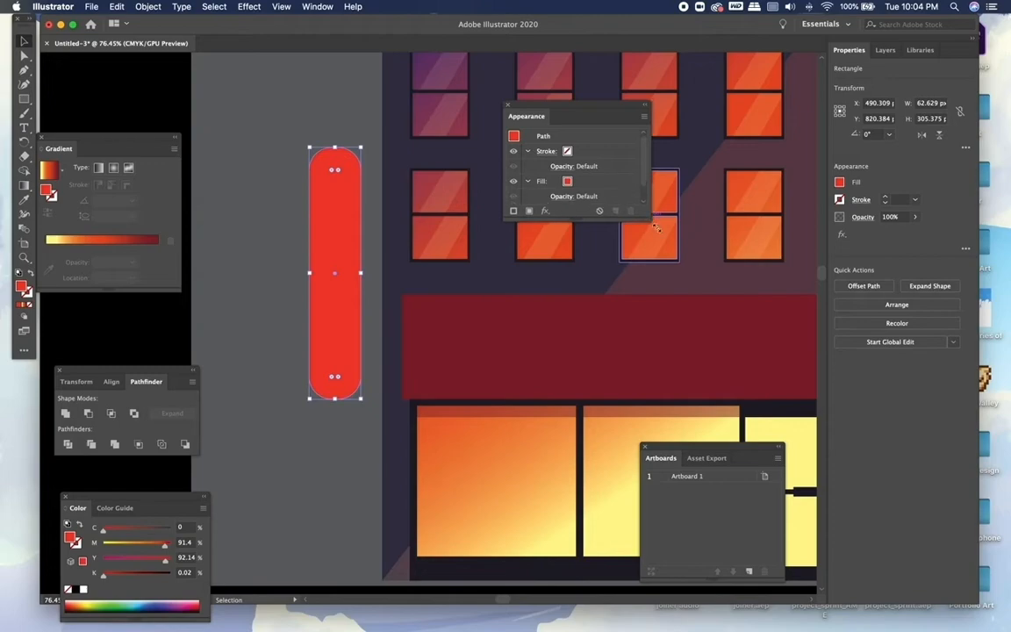
drag(647, 212, 709, 314)
click(514, 308)
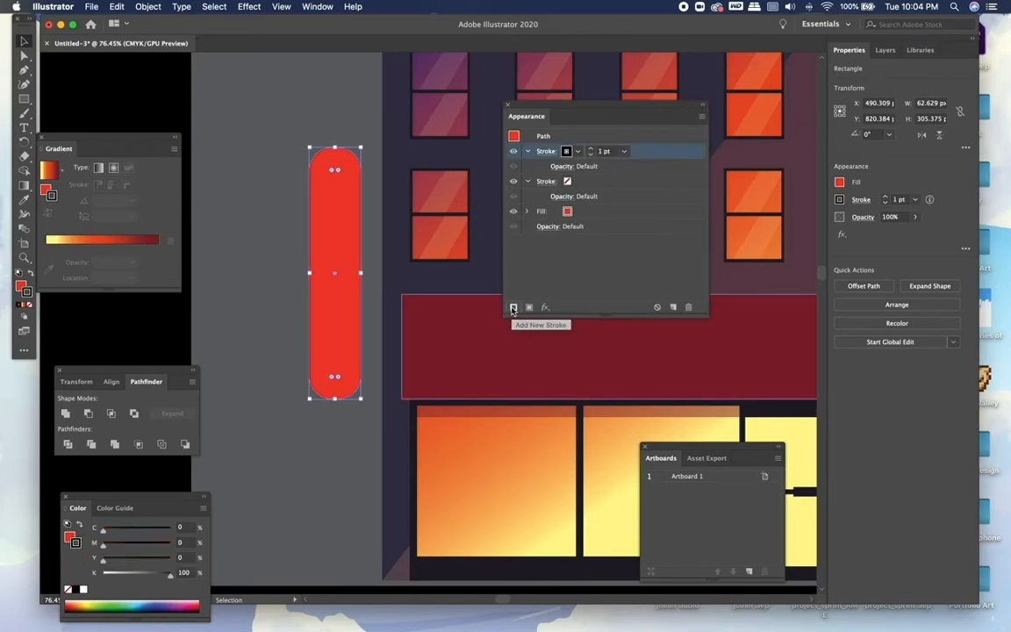
Set the weight of the pill shape's new stroke to 2 pt
click(591, 150)
click(591, 149)
click(591, 155)
click(591, 155)
Colour the pill shape's 2 pt stroke dark red (C 29.77, M 98.5, Y 83.1, K 34.76)
click(566, 151)
click(566, 151)
click(566, 151)
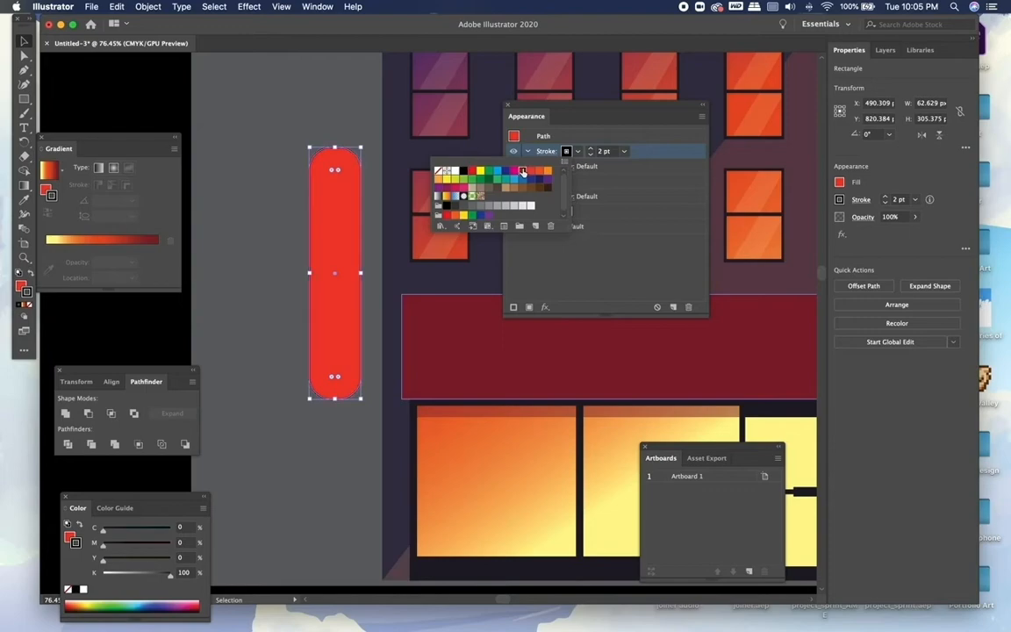
click(523, 172)
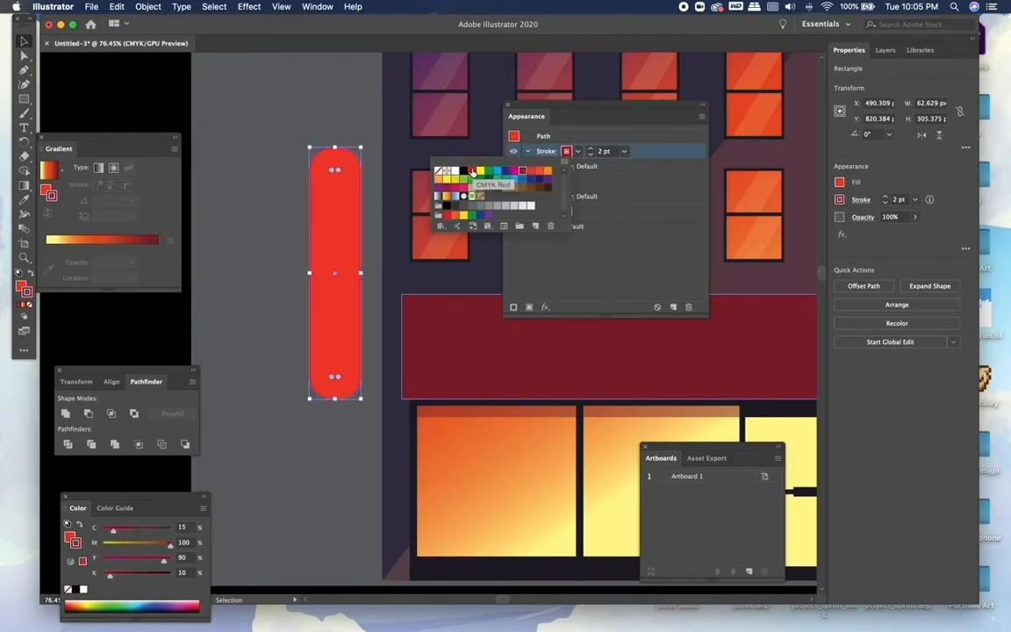
click(30, 294)
double_click(30, 294)
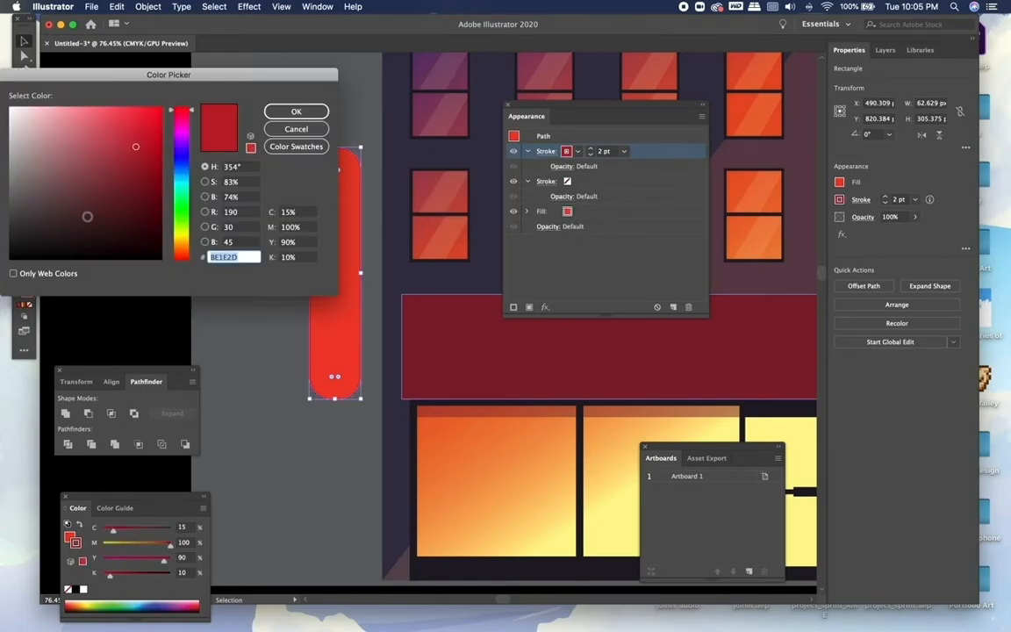
click(296, 111)
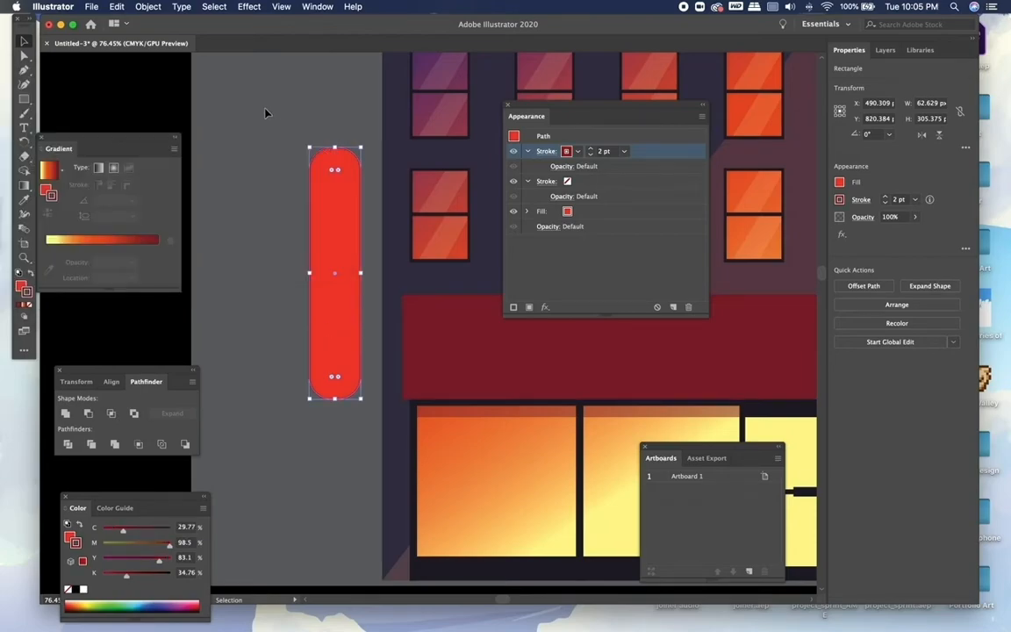
click(271, 113)
scroll(272, 114, up, 5)
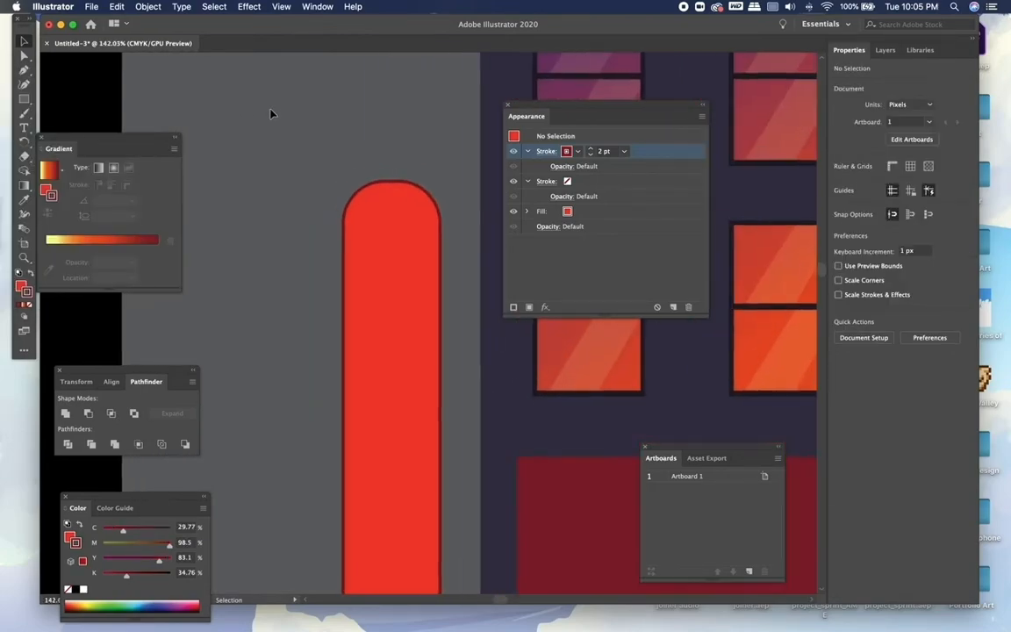
scroll(272, 114, down, 5)
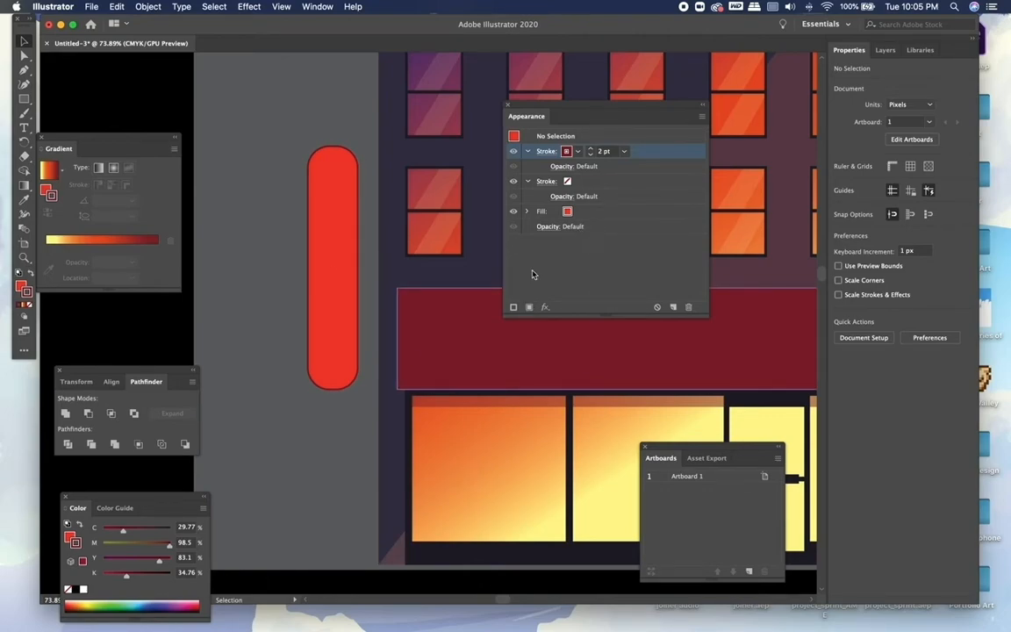
Add a second red fill to the pill shape's appearance and select the lower of the two fills
click(596, 211)
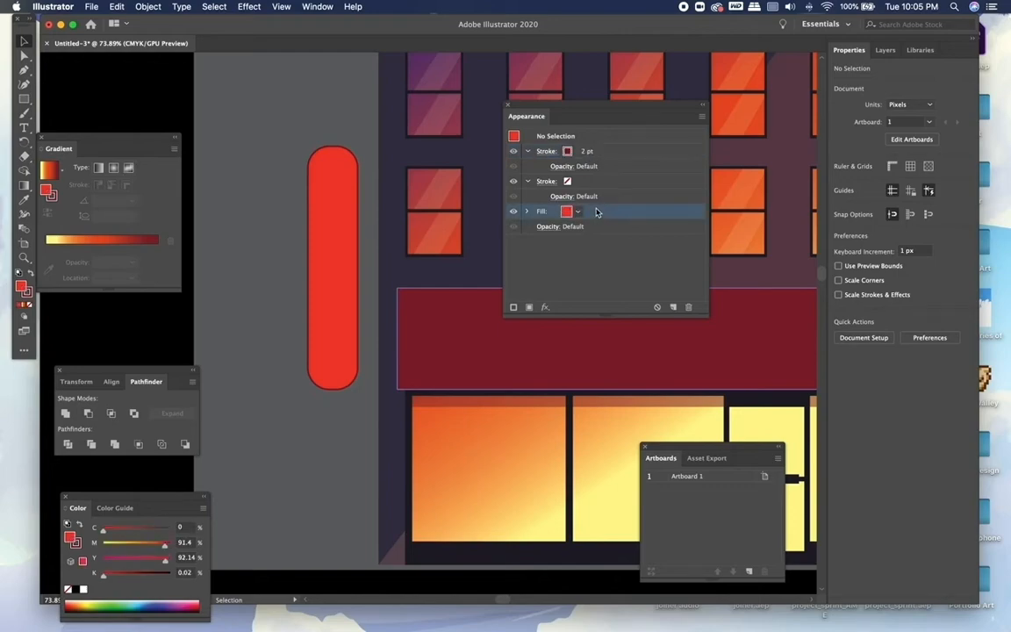
click(527, 308)
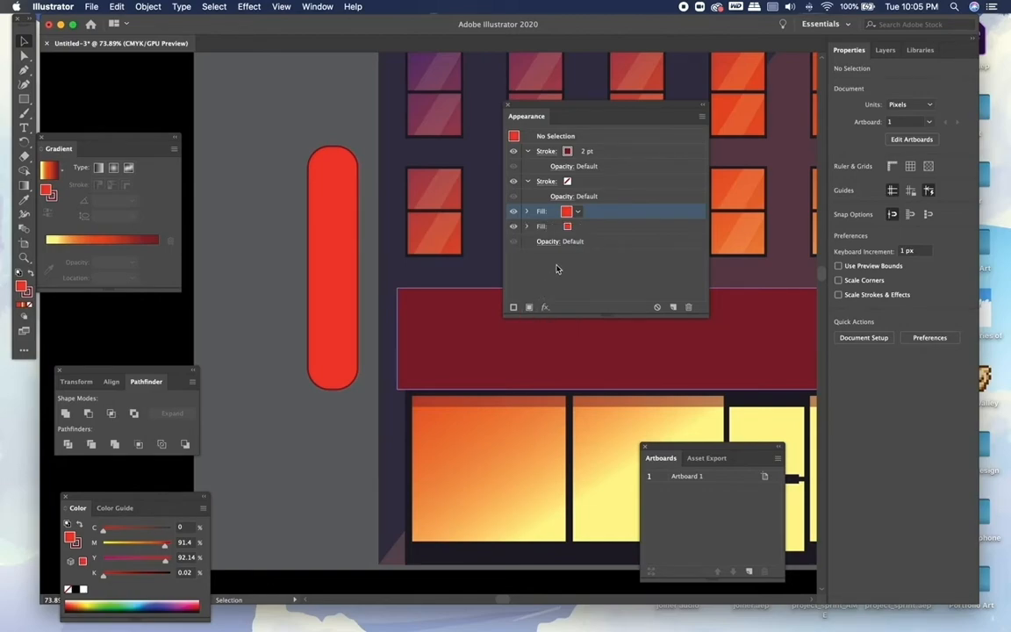
click(579, 228)
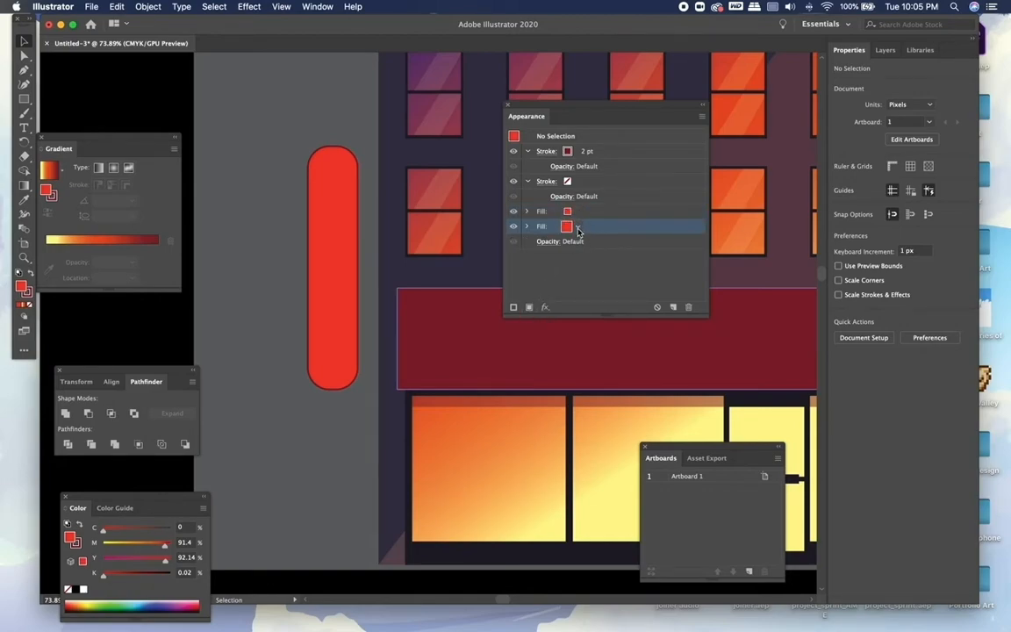
click(578, 229)
click(577, 230)
click(528, 227)
click(527, 227)
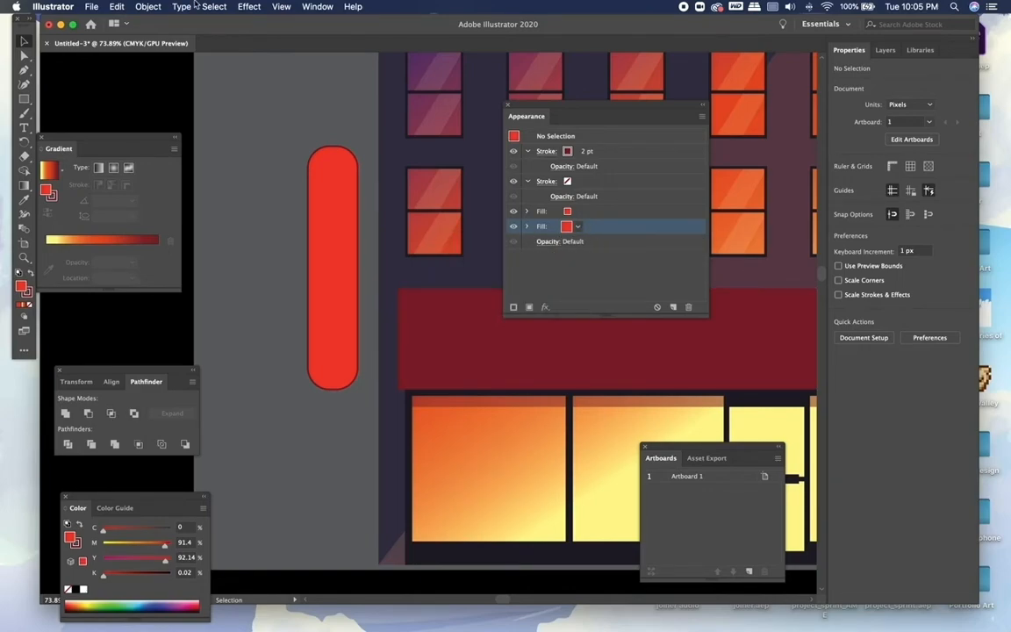
Try a Gaussian Blur on the pill shape's lower red fill
click(249, 7)
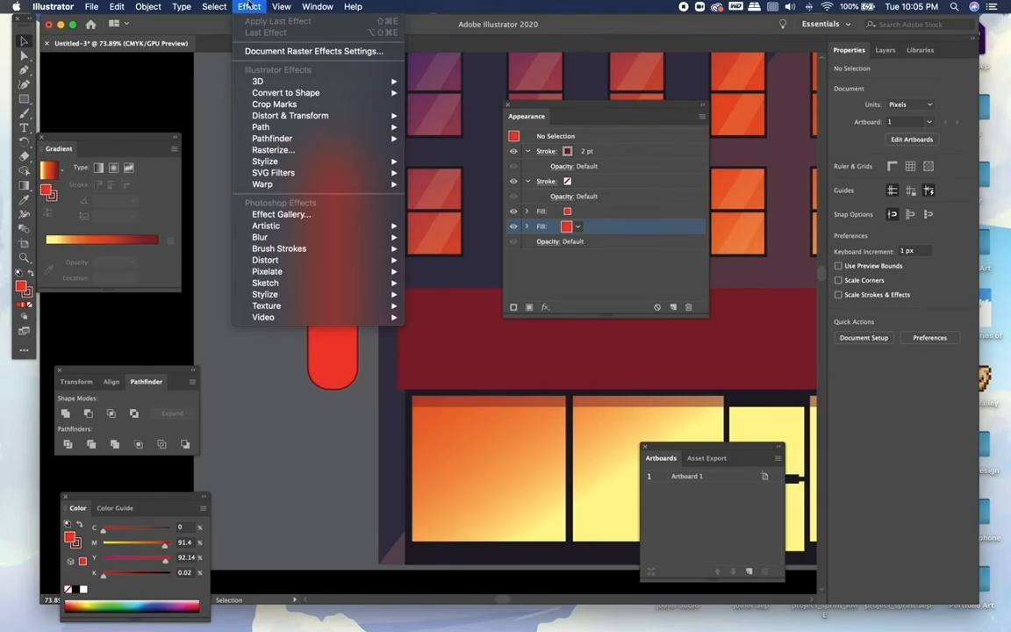
mouse_move(350, 281)
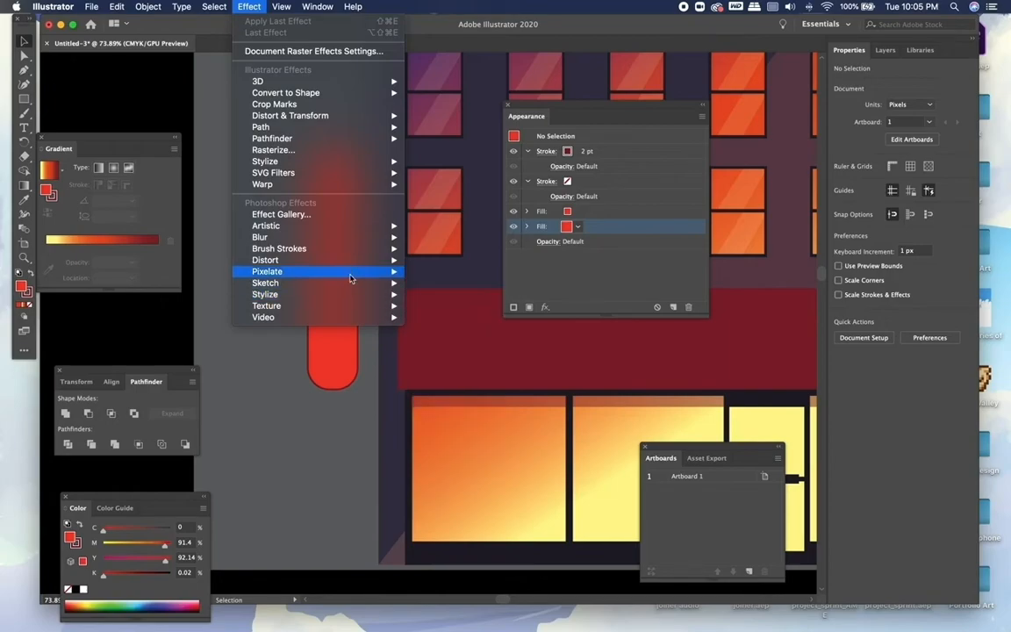
mouse_move(347, 248)
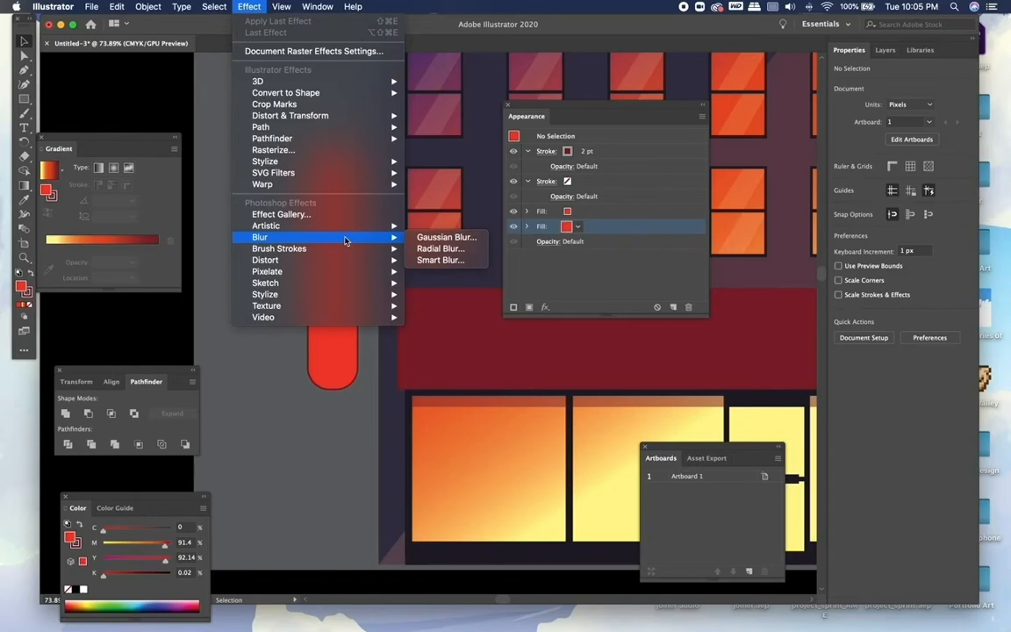
click(435, 237)
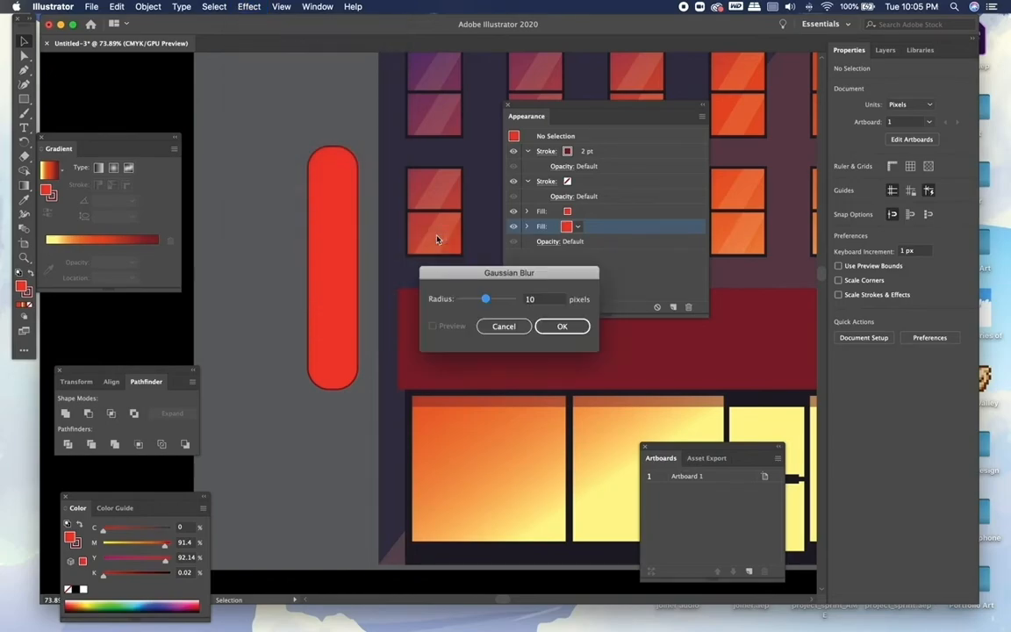
click(498, 298)
click(562, 326)
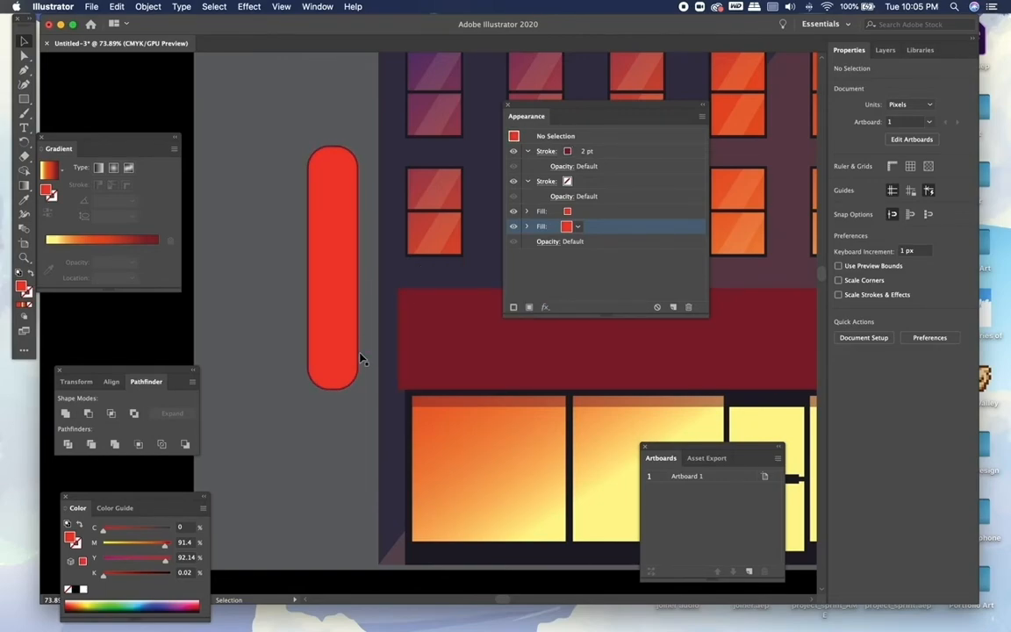
Undo back to a single red fill and close the detailed appearance settings
scroll(360, 356, up, 2)
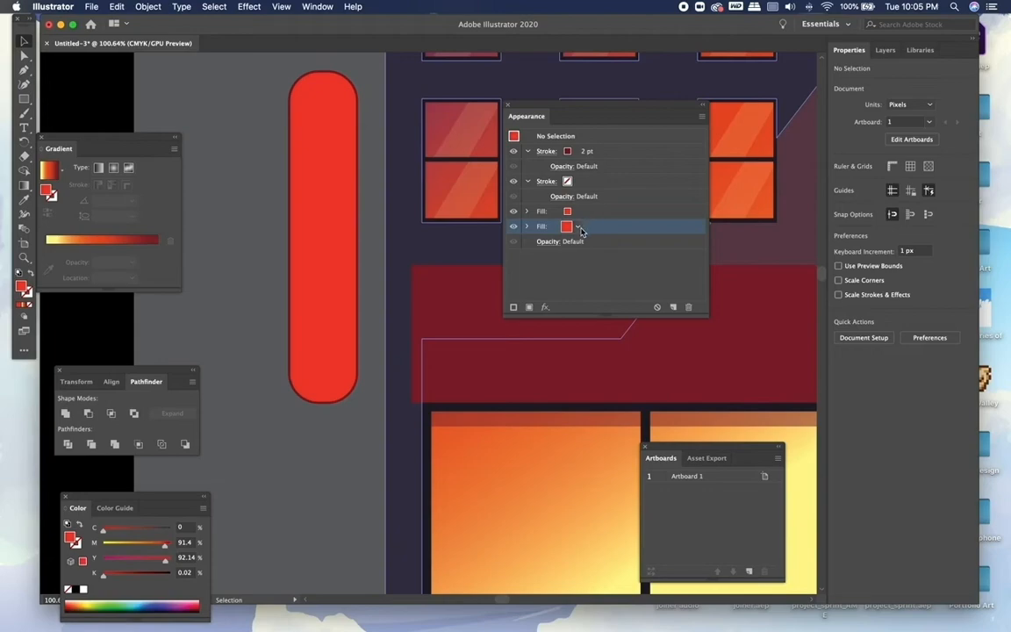
key(super+z)
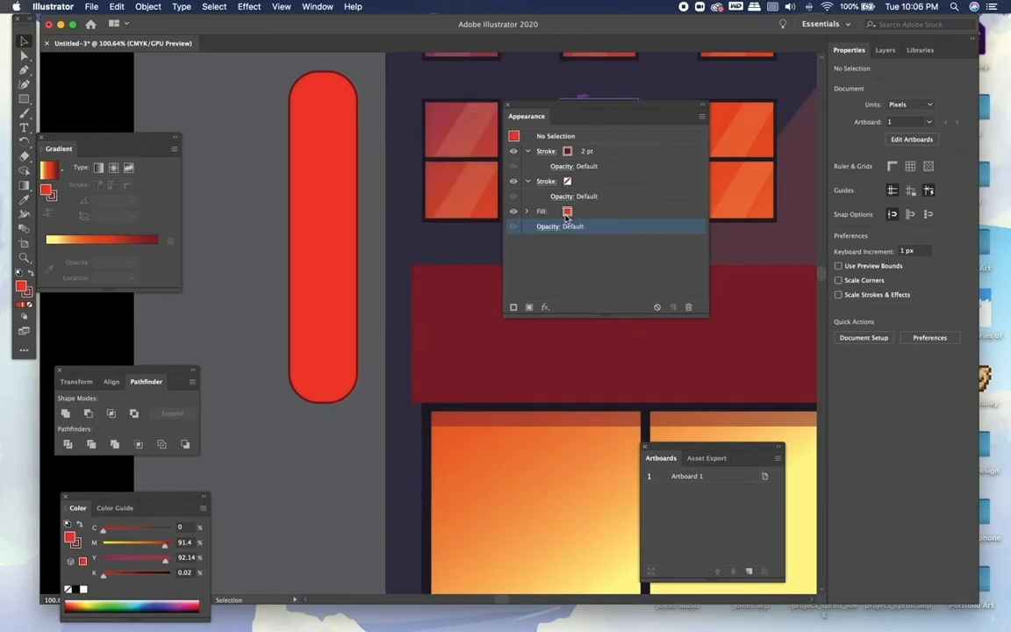
click(622, 216)
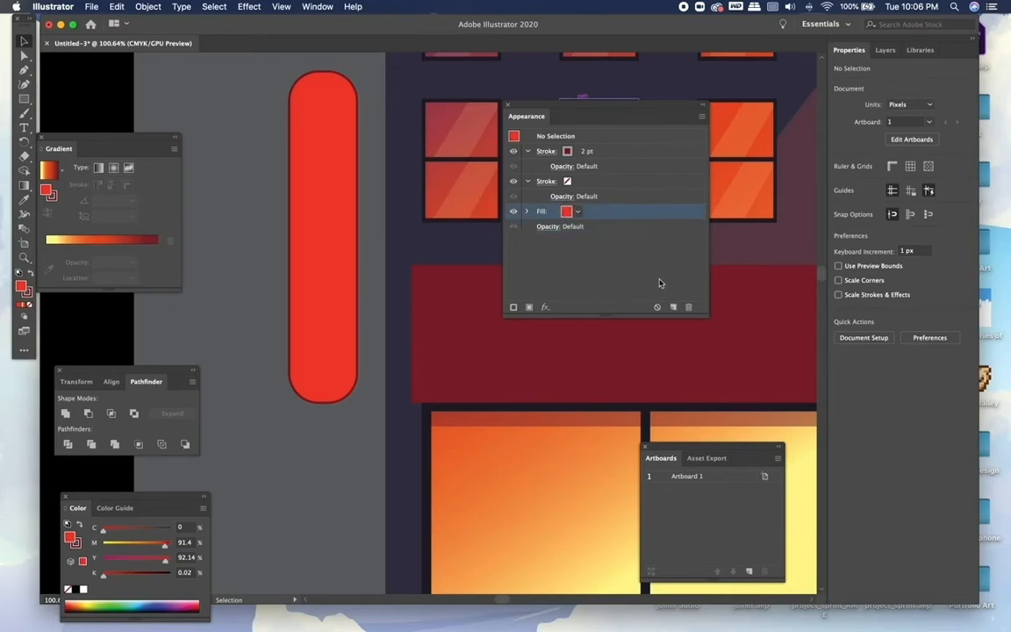
click(508, 105)
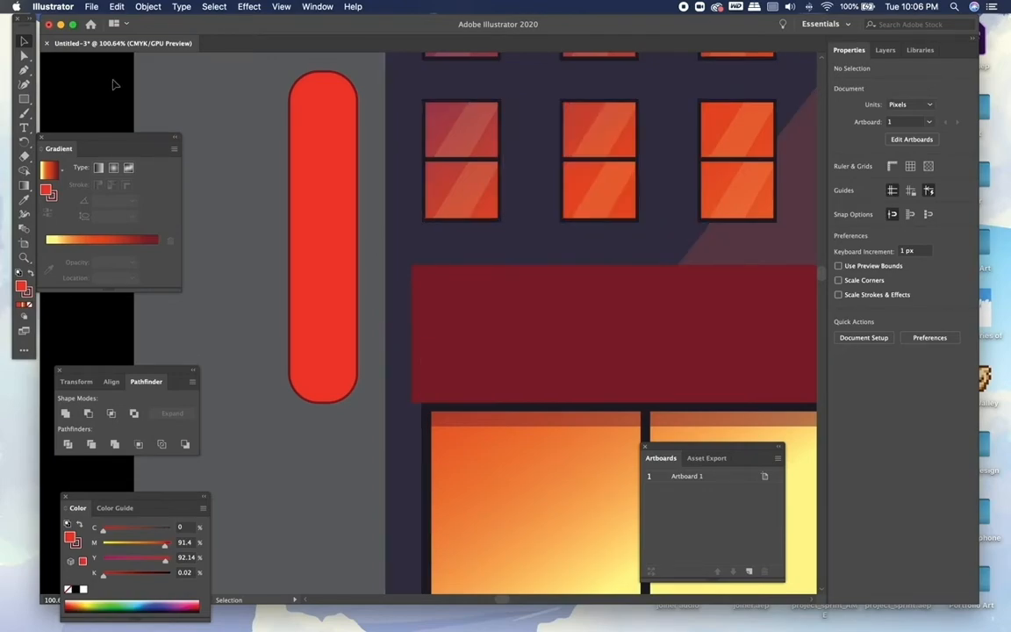
Duplicate the red pill shape and place the copy lower and to the left, partly overlapping the original
click(327, 148)
key(ctrl+c)
key(ctrl+v)
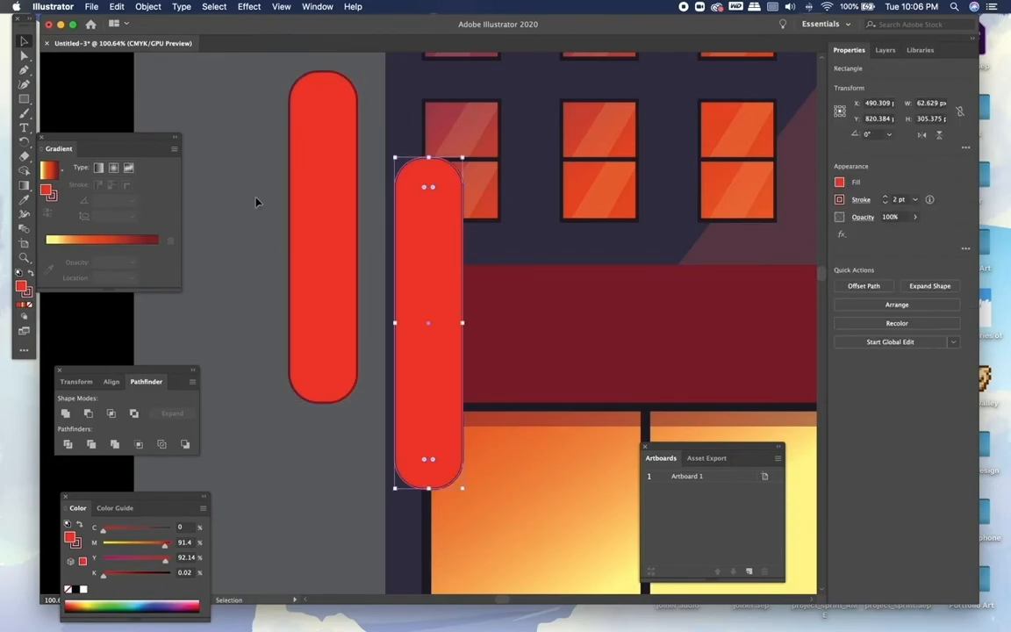
drag(422, 277, 262, 309)
Remove the stroke from the copied pill shape and deselect it
click(27, 291)
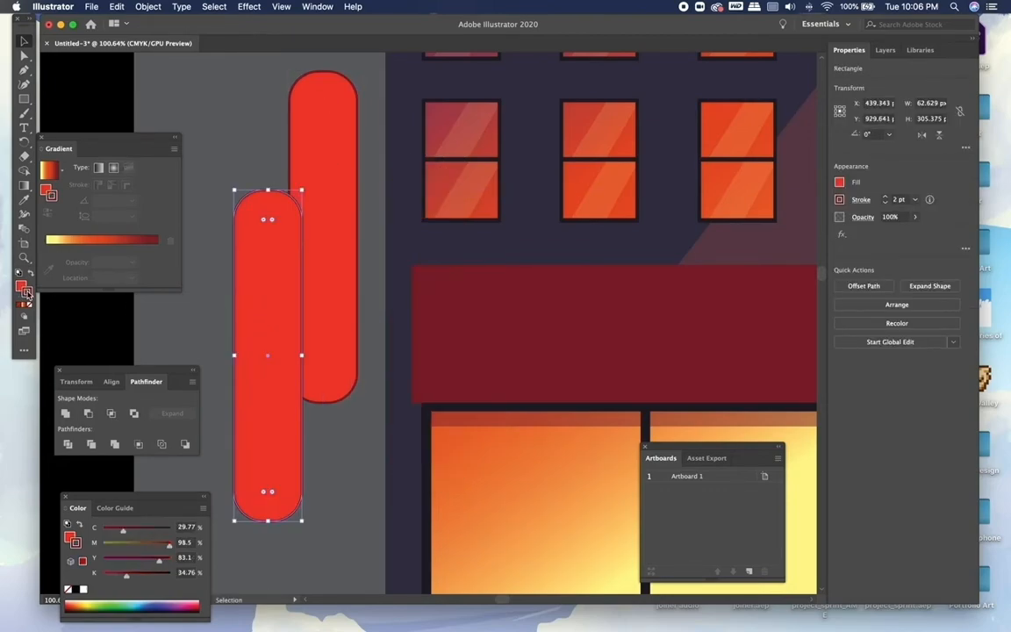
click(29, 306)
click(233, 167)
key(ctrl+minus)
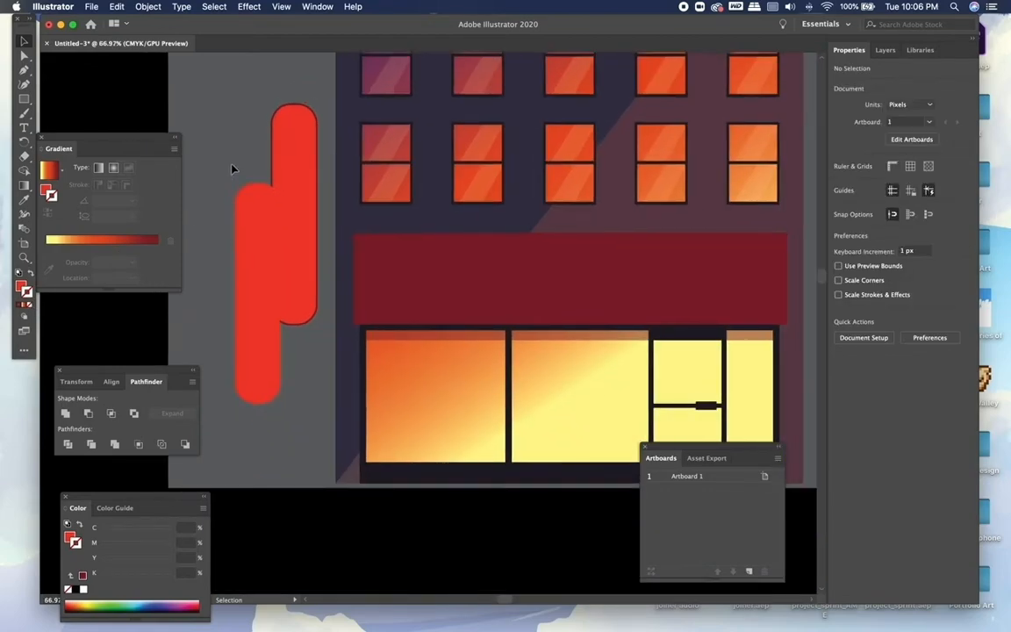
Enlarge the strokeless pill copy to about 77 by 374 px and position it over the original pill
drag(311, 294, 319, 201)
drag(348, 358, 396, 409)
drag(329, 323, 352, 318)
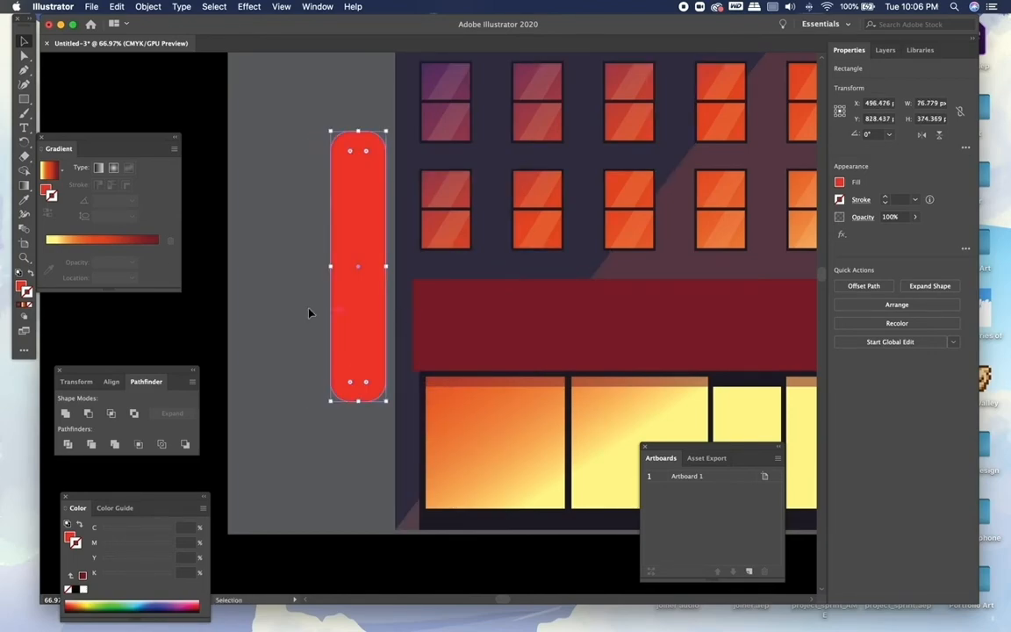
Fill the enlarged pill copy with the yellow-to-dark-red gradient as a radial gradient, leaving it without a stroke
click(25, 308)
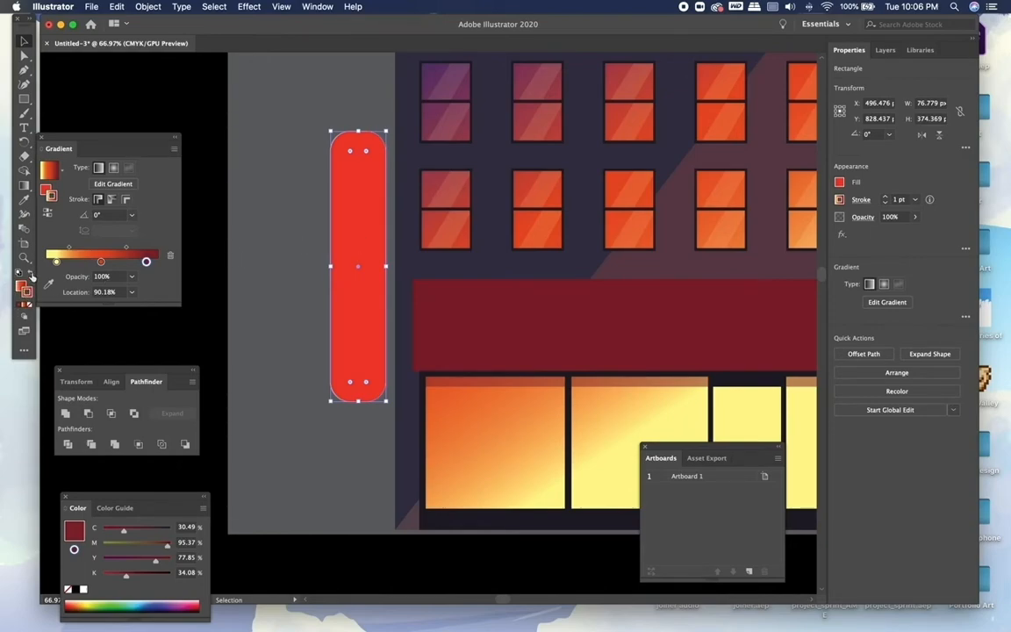
click(31, 273)
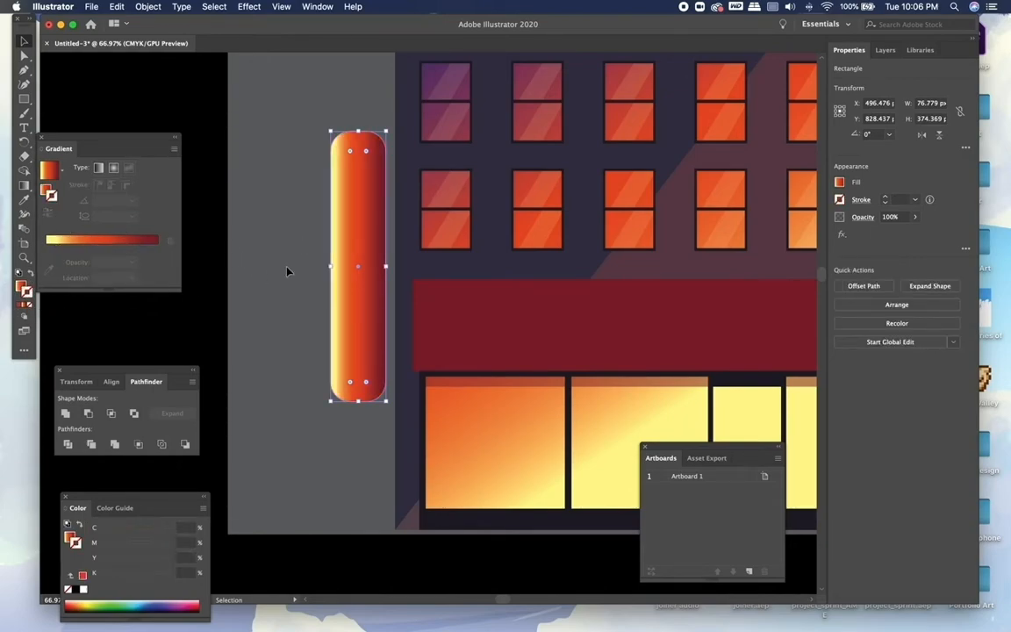
click(113, 167)
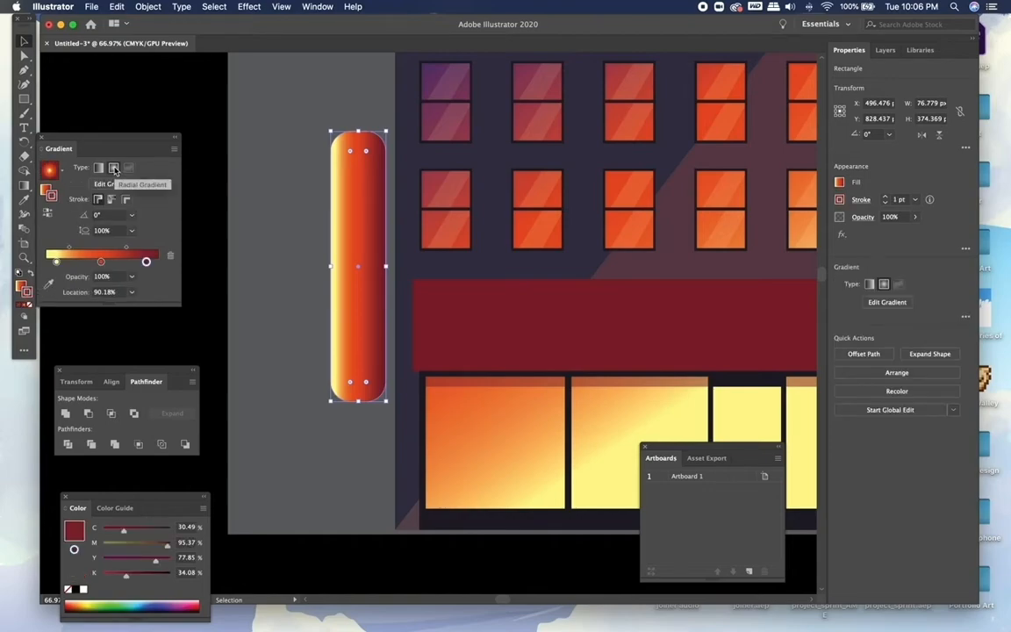
click(29, 305)
click(20, 286)
click(114, 168)
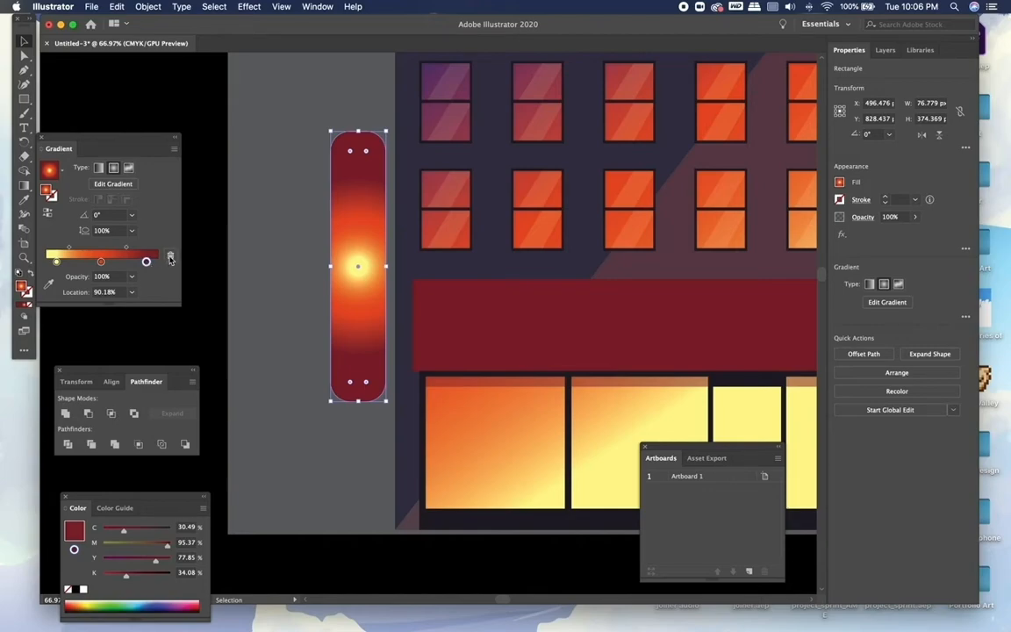
Delete the gradient's dark red stop and recolour the orange stop red (C 11.76, M 100, Y 100, K 3.53)
key(Delete)
click(101, 262)
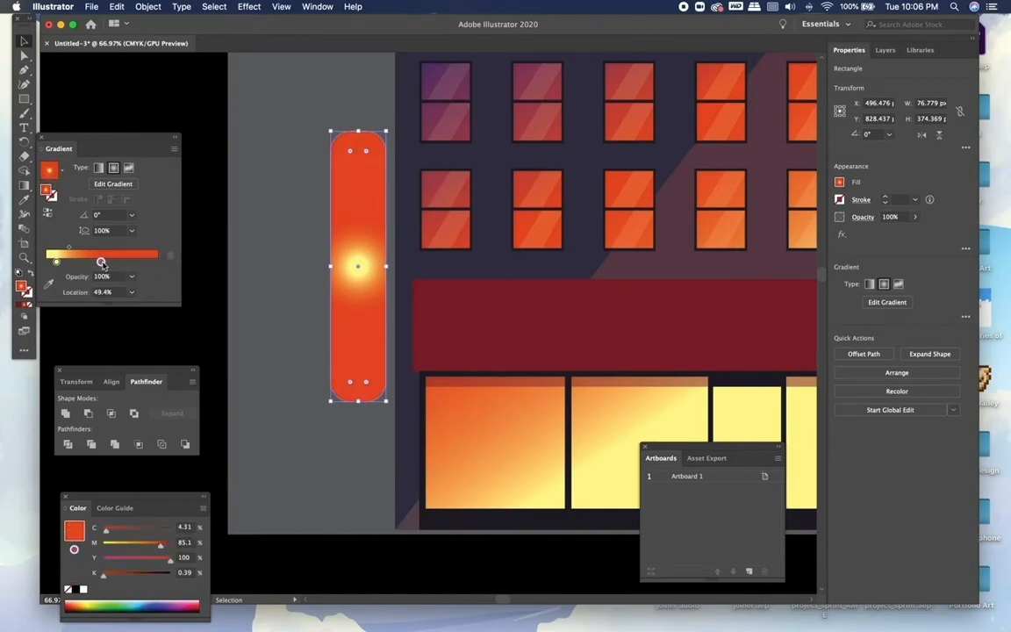
drag(80, 606, 66, 606)
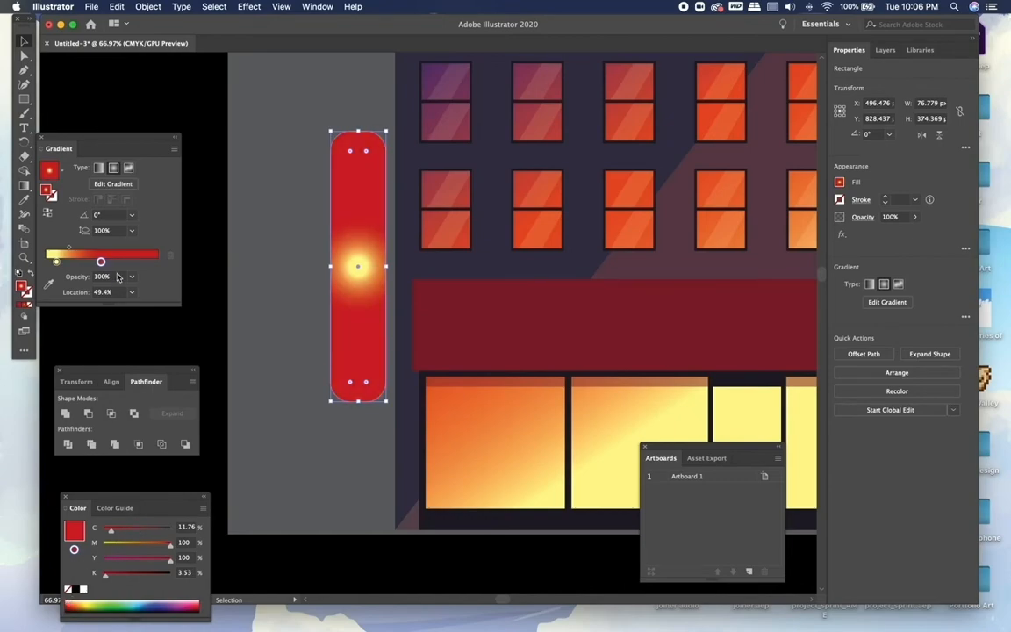
Make both gradient stops red, at 26.91% and 88.93%, and set the outer stop's opacity to 10%
mouse_move(56, 261)
mouse_down()
mouse_move(154, 263)
mouse_move(75, 262)
mouse_up()
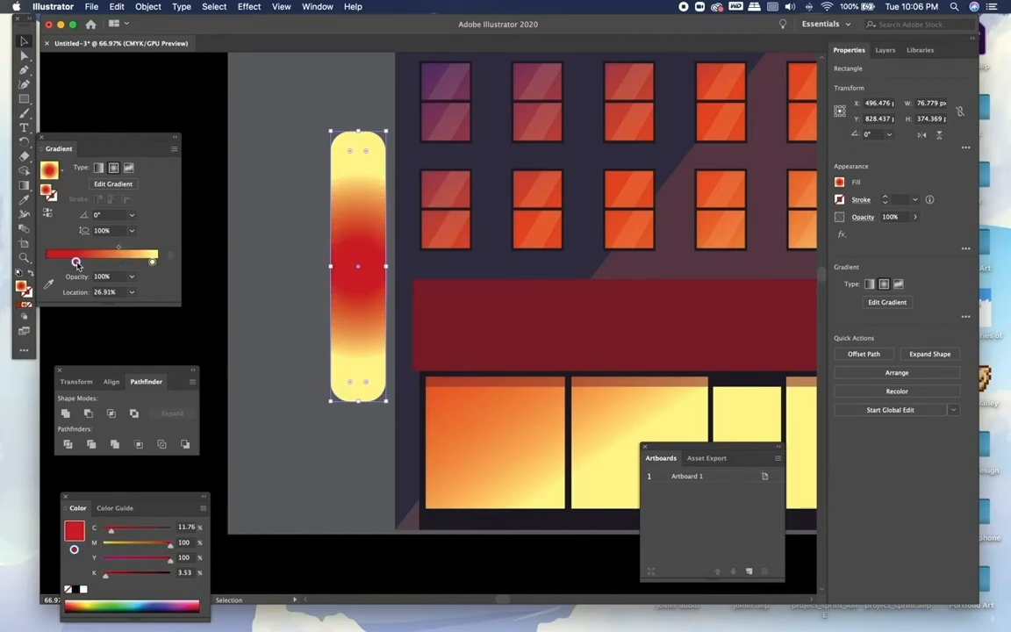
drag(76, 262, 144, 262)
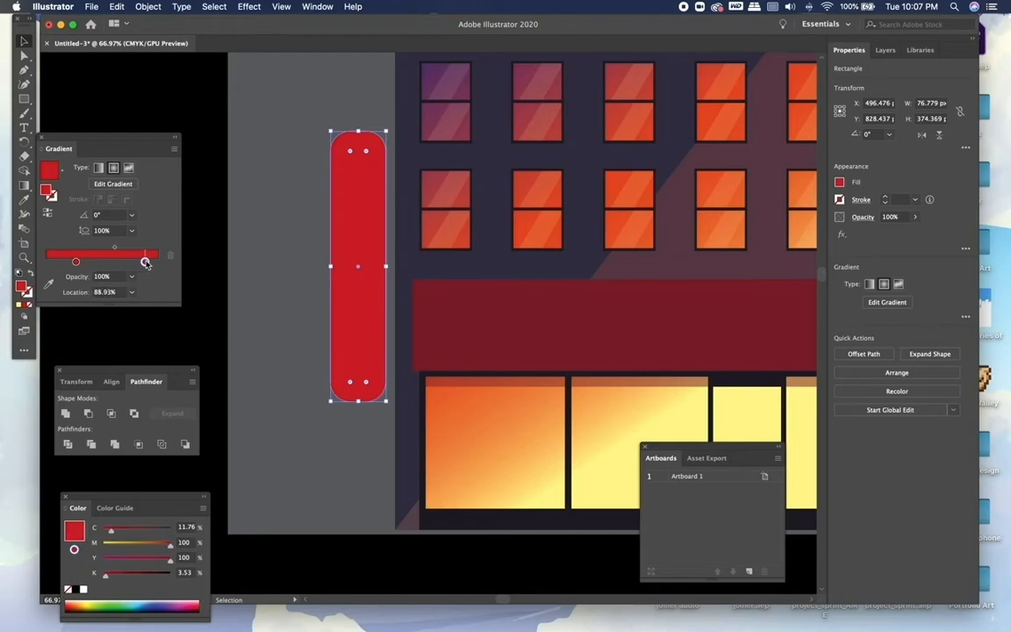
click(132, 276)
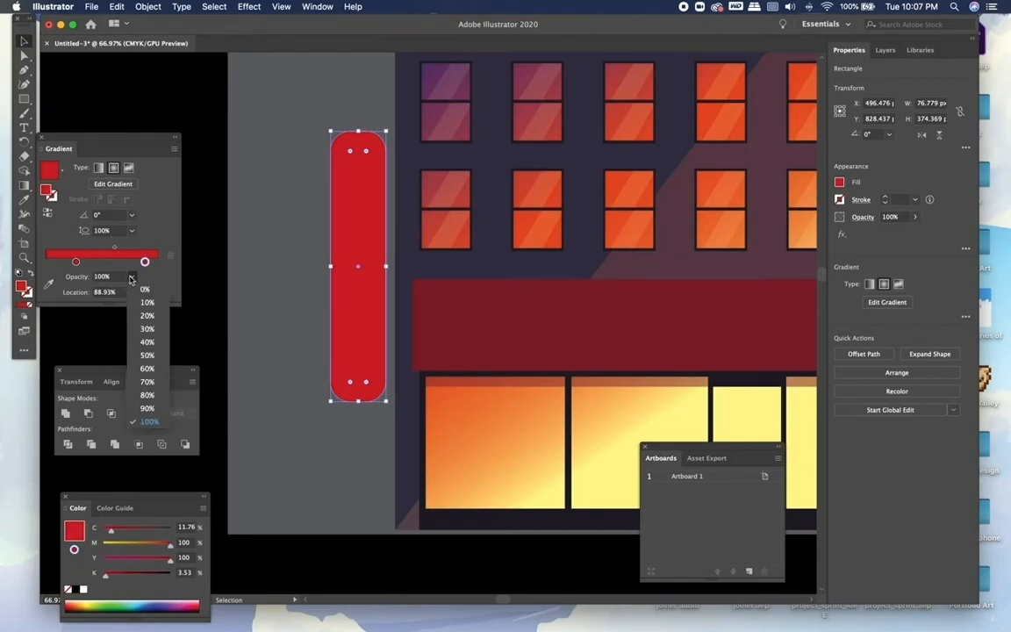
click(147, 302)
Try an extra red gradient stop at 74.69% with 25% opacity and delete it again
drag(145, 262, 129, 261)
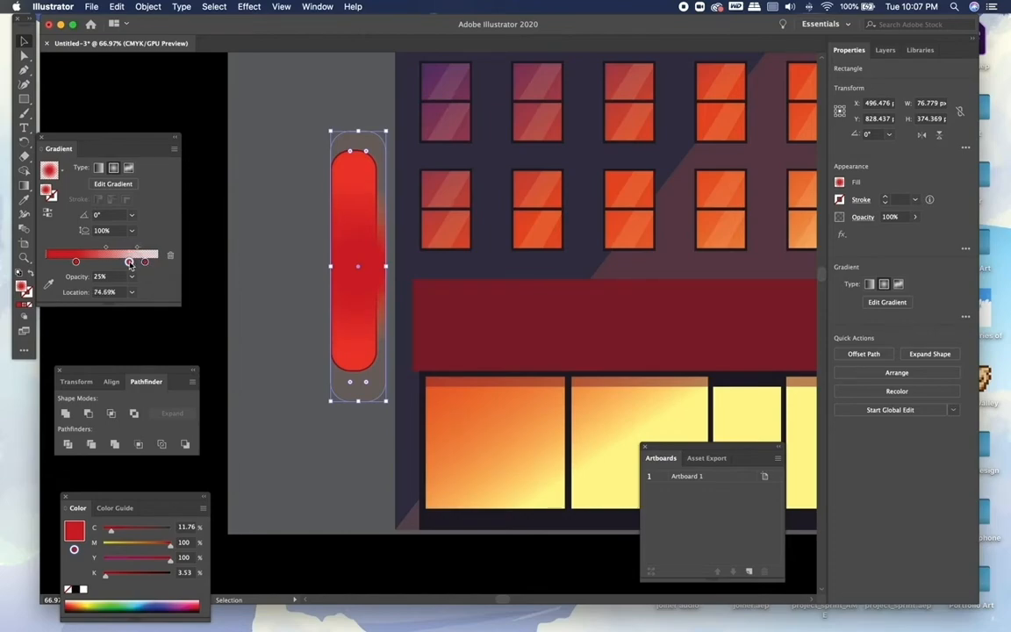
key(super+shift+a)
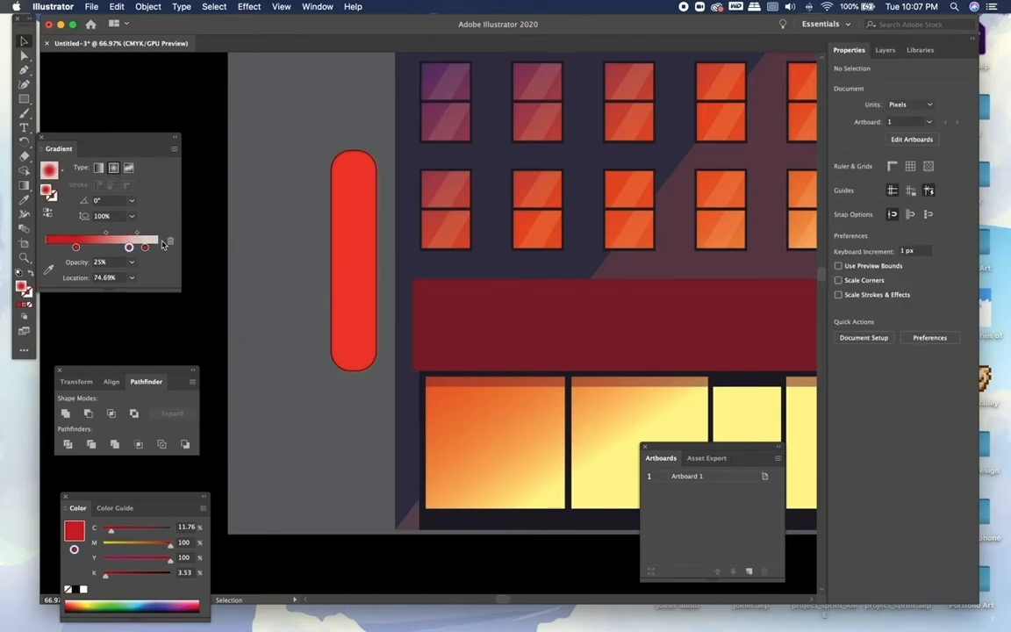
key(super+z)
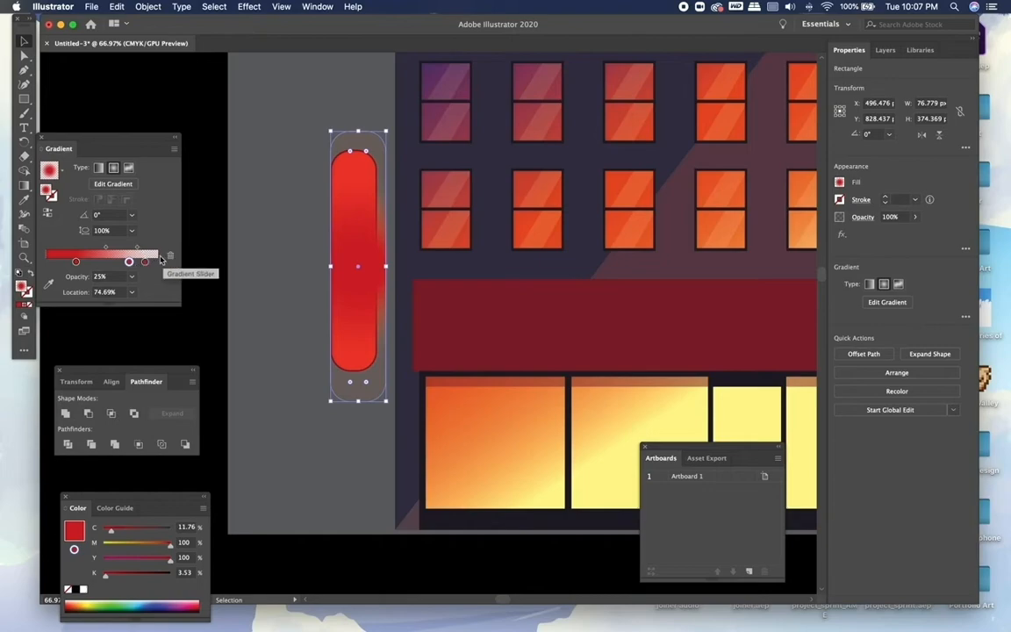
click(170, 260)
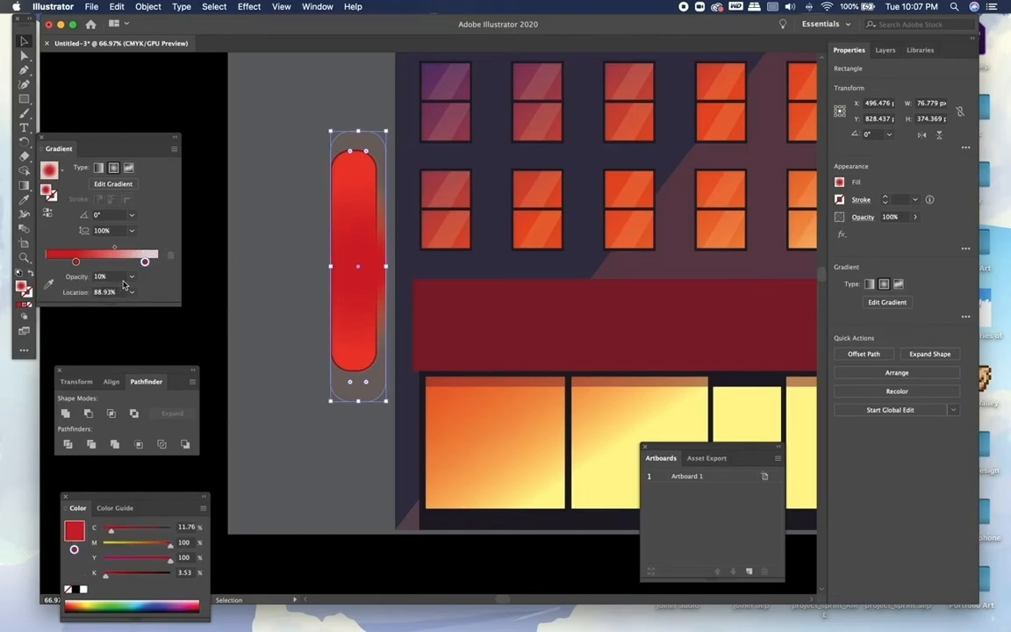
Set the outer red stop's opacity to 0% and move the inner red stop to 32.51%
click(132, 277)
click(147, 288)
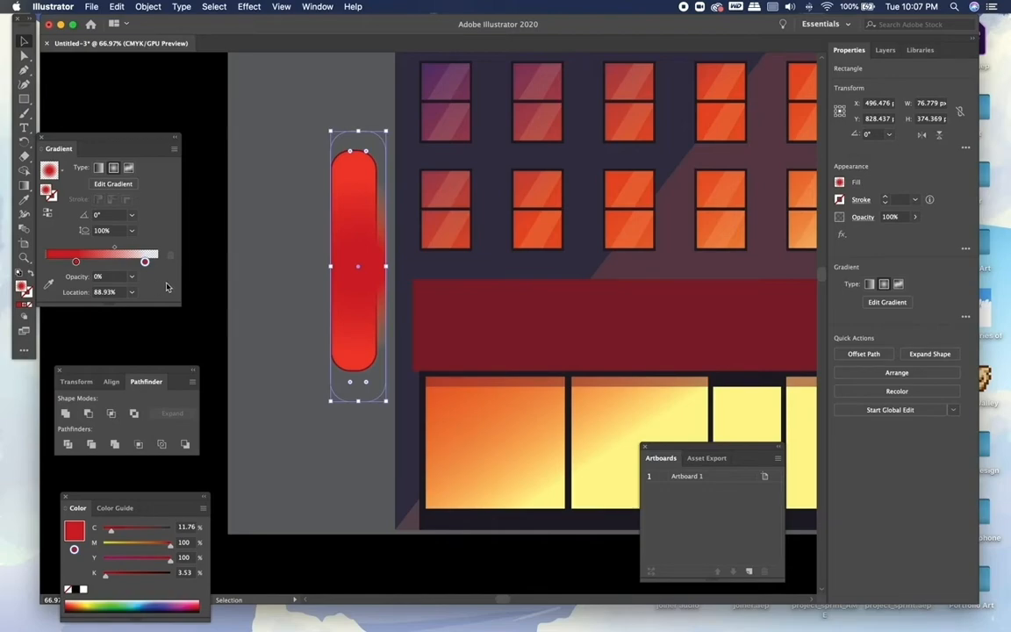
click(102, 261)
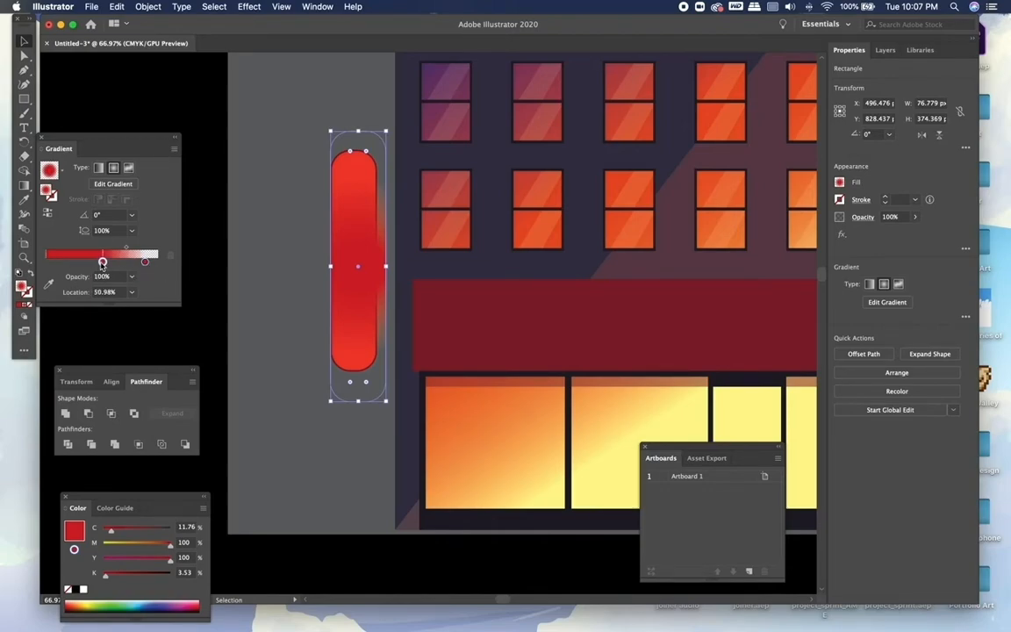
drag(101, 262, 82, 263)
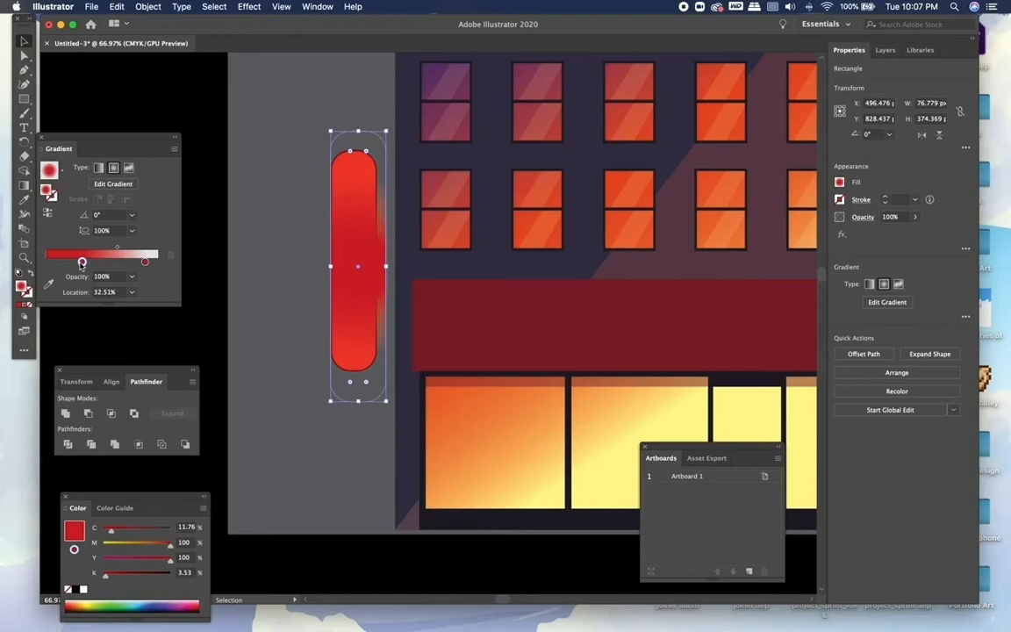
Resize the radial glow shape to about 62.6 by 634.8 px, matching the red pill's width and extending beyond its ends
mouse_move(387, 265)
mouse_down()
mouse_move(333, 261)
mouse_move(404, 260)
mouse_move(386, 261)
mouse_up()
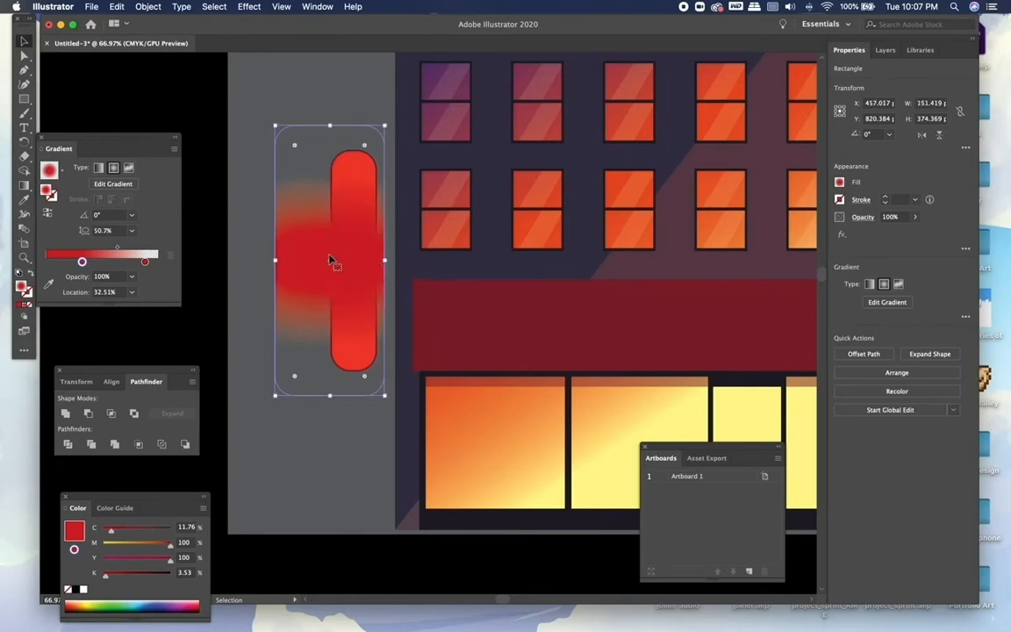
drag(328, 130, 330, 86)
drag(325, 208, 326, 200)
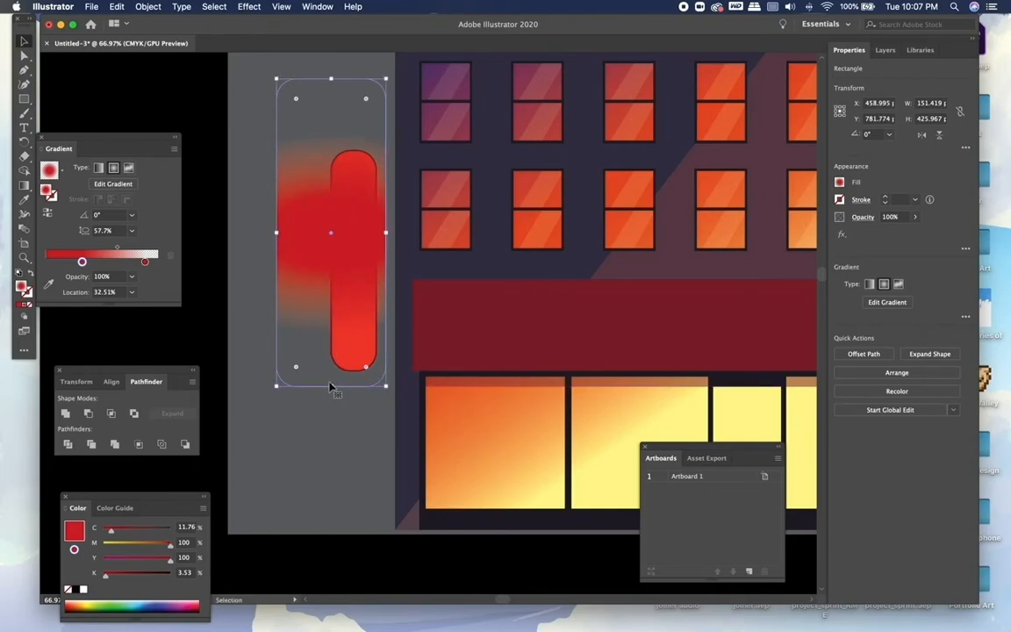
drag(332, 387, 330, 536)
drag(321, 332, 328, 277)
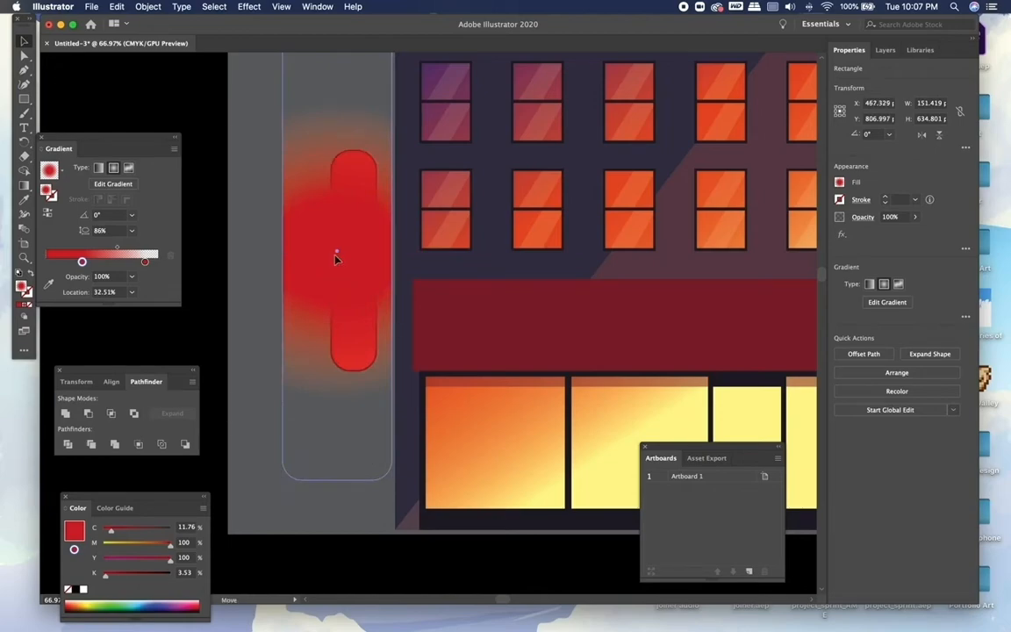
drag(283, 250, 376, 250)
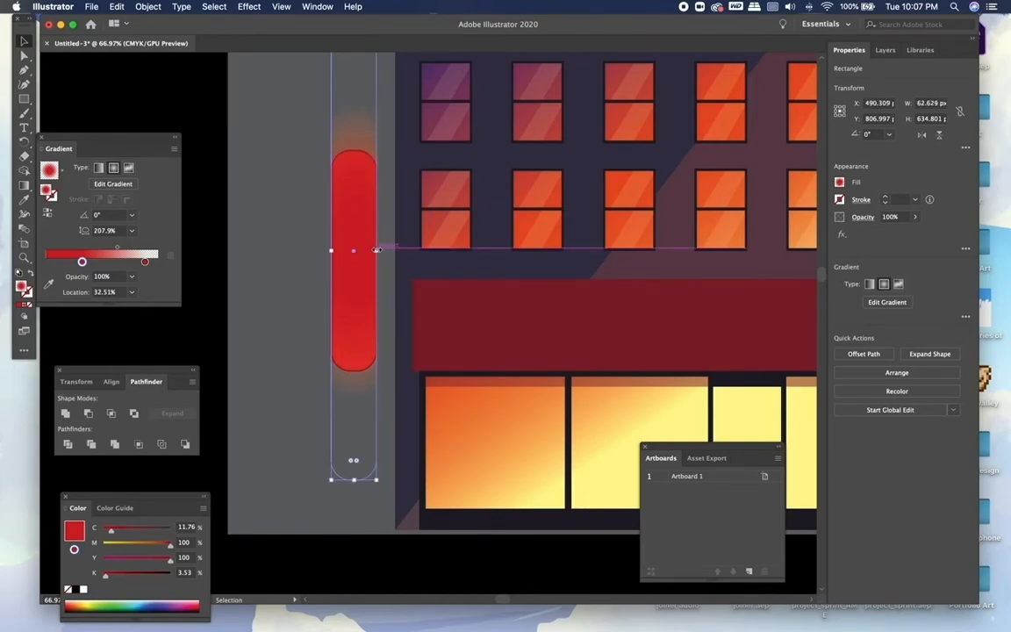
Redraw the glow's radial gradient as a larger circle with a 100% aspect ratio, centred on the red pill
scroll(341, 411, down, 3)
key(g)
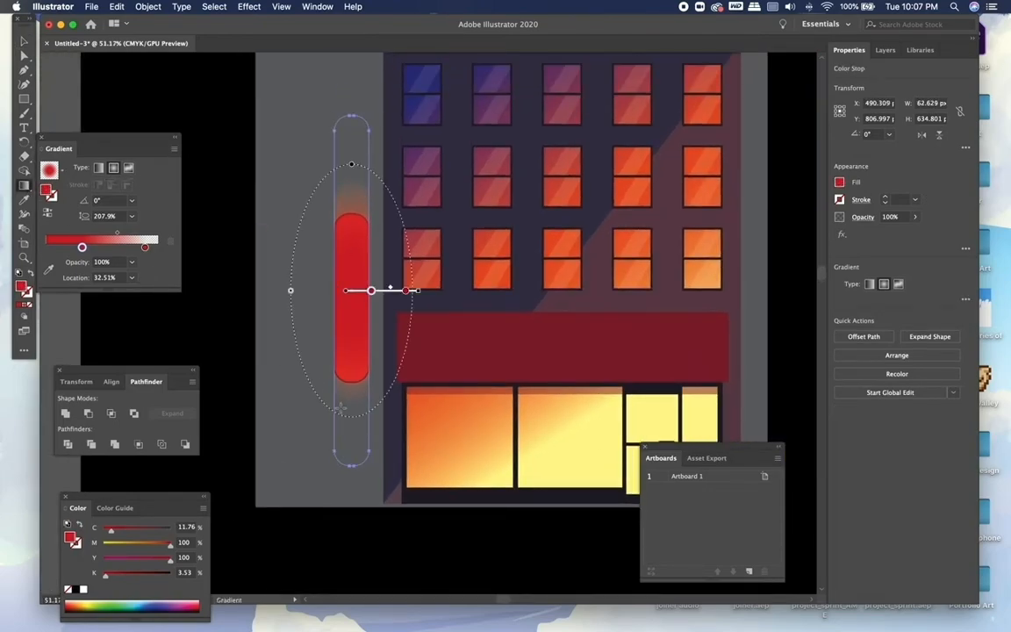
mouse_move(352, 444)
mouse_down()
mouse_move(350, 266)
mouse_move(336, 162)
mouse_move(311, 181)
mouse_move(257, 375)
mouse_move(255, 443)
mouse_up()
key(super+z)
mouse_move(263, 271)
mouse_down()
mouse_move(478, 271)
mouse_move(426, 275)
mouse_move(436, 274)
mouse_move(434, 253)
mouse_move(435, 270)
mouse_up()
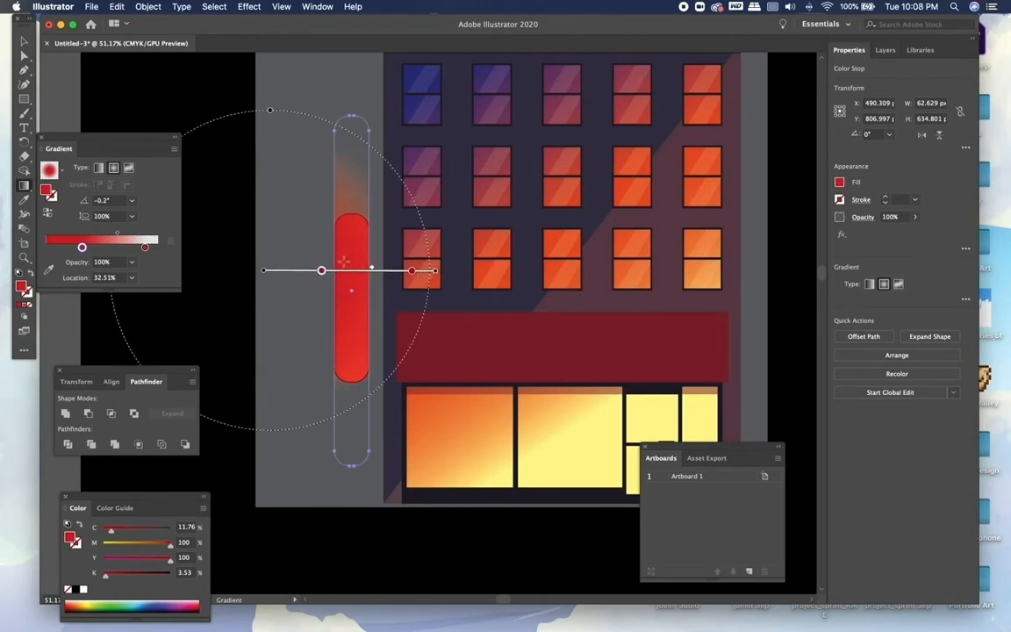
mouse_move(345, 273)
mouse_down()
mouse_move(389, 273)
mouse_move(426, 295)
mouse_up()
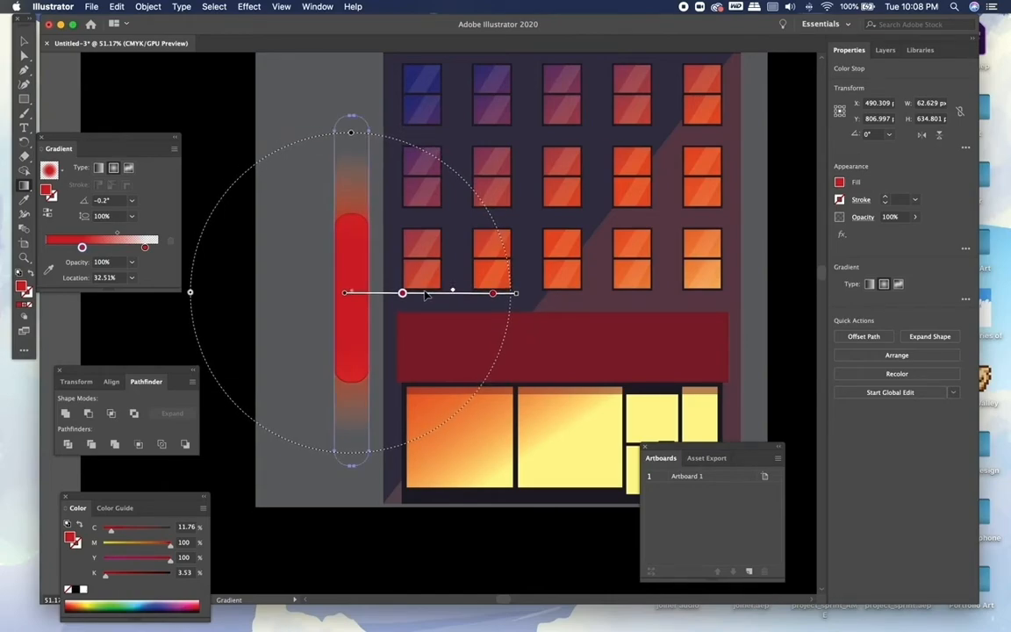
click(23, 40)
click(230, 113)
Reduce the glow shape's overall opacity to 52%
scroll(232, 112, down, 4)
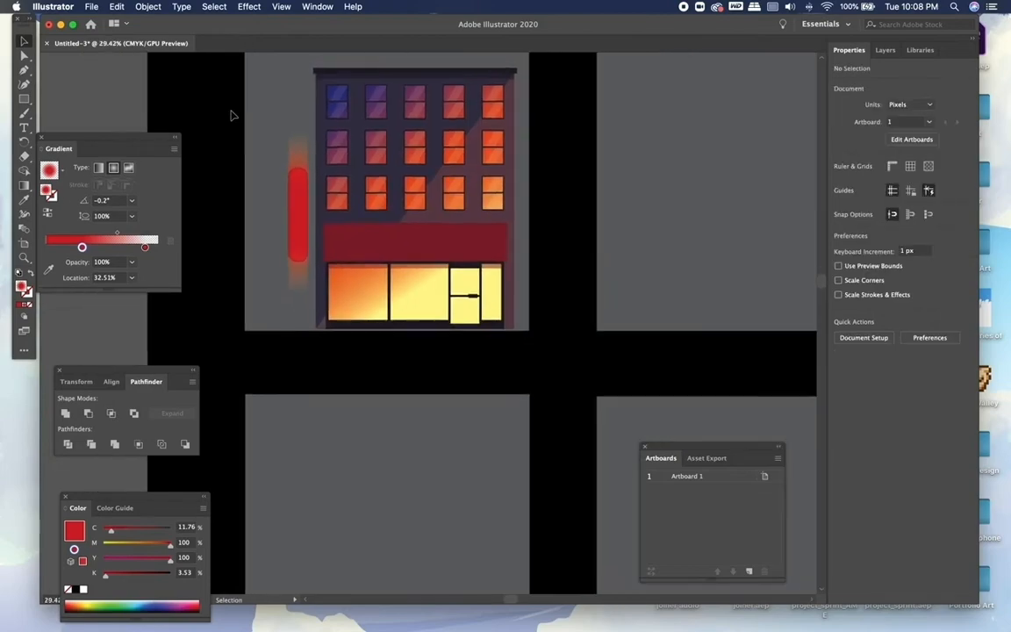
scroll(349, 179, up, 2)
click(326, 176)
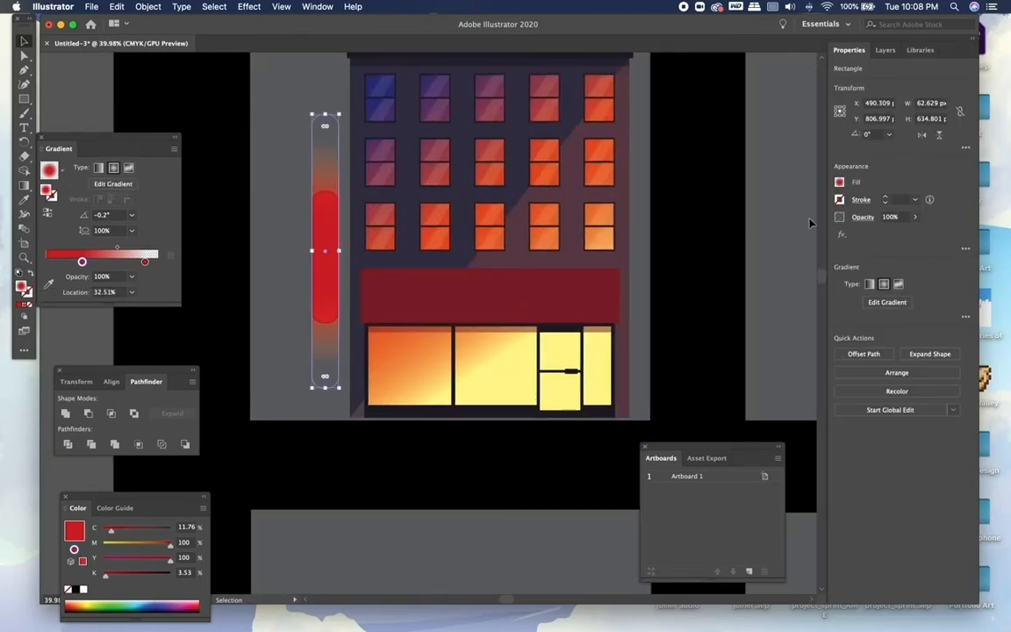
click(893, 234)
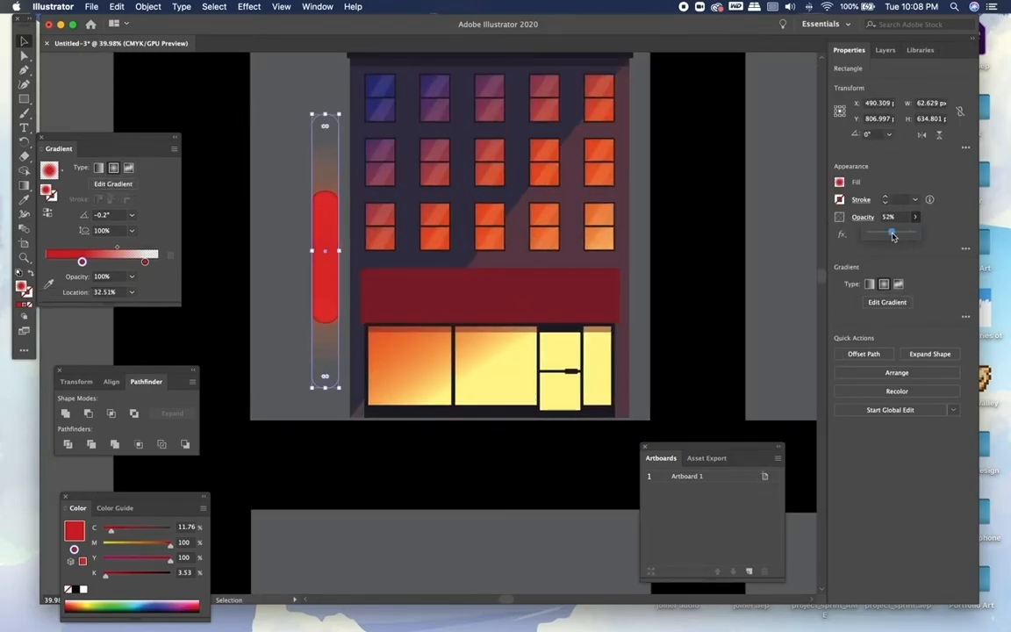
click(249, 203)
scroll(248, 203, up, 5)
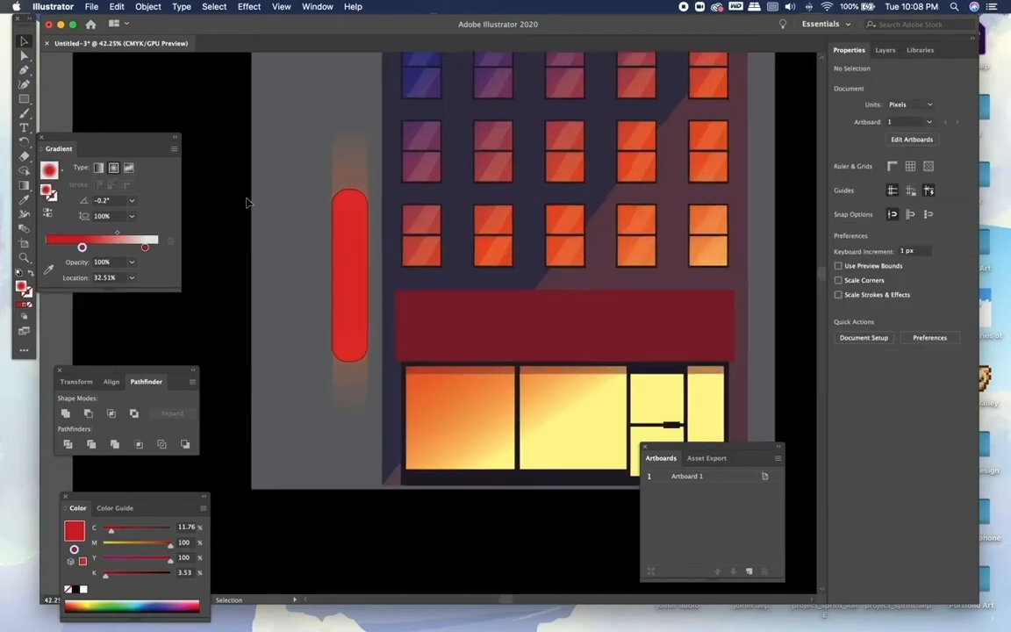
scroll(248, 203, down, 5)
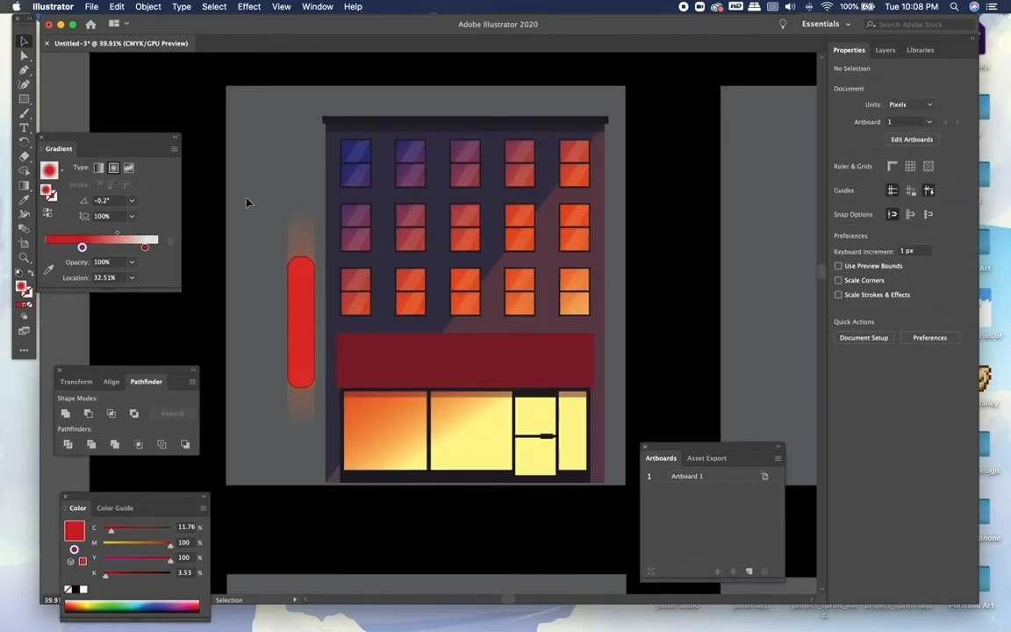
scroll(247, 203, up, 5)
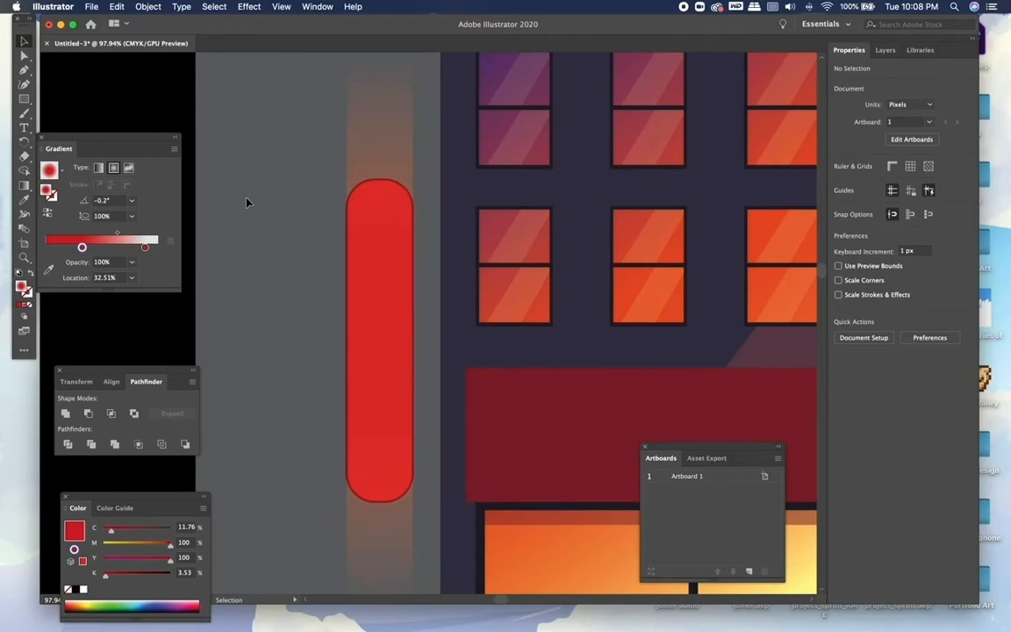
Shorten the glow shape from both its upper and lower ends so it extends less beyond the pill
click(397, 119)
scroll(396, 120, down, 3)
scroll(397, 120, down, 2)
drag(387, 56, 389, 87)
drag(389, 370, 388, 354)
click(277, 281)
scroll(277, 282, up, 1)
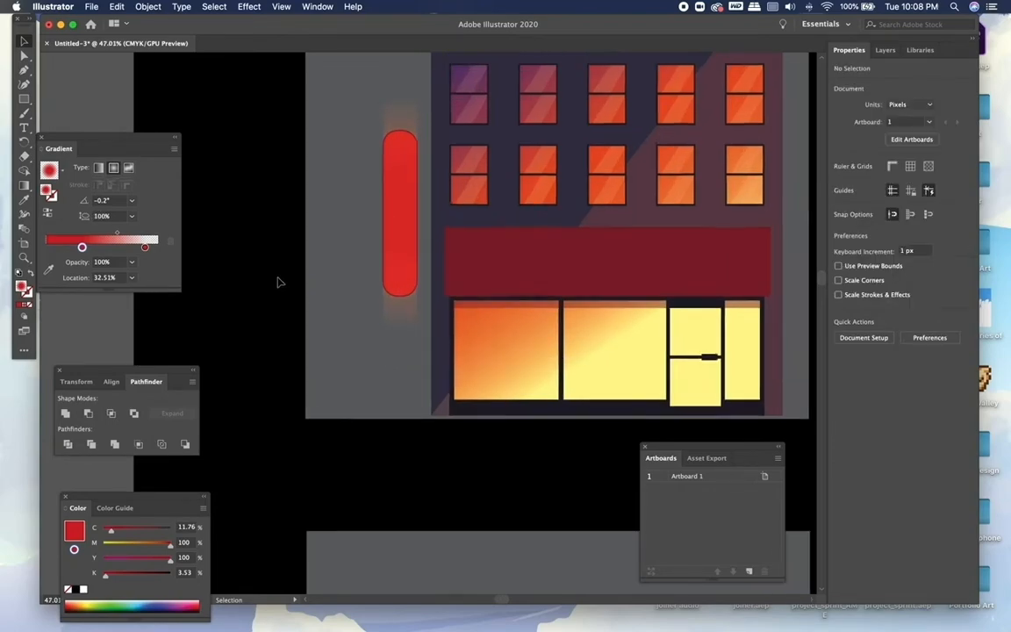
scroll(278, 282, up, 5)
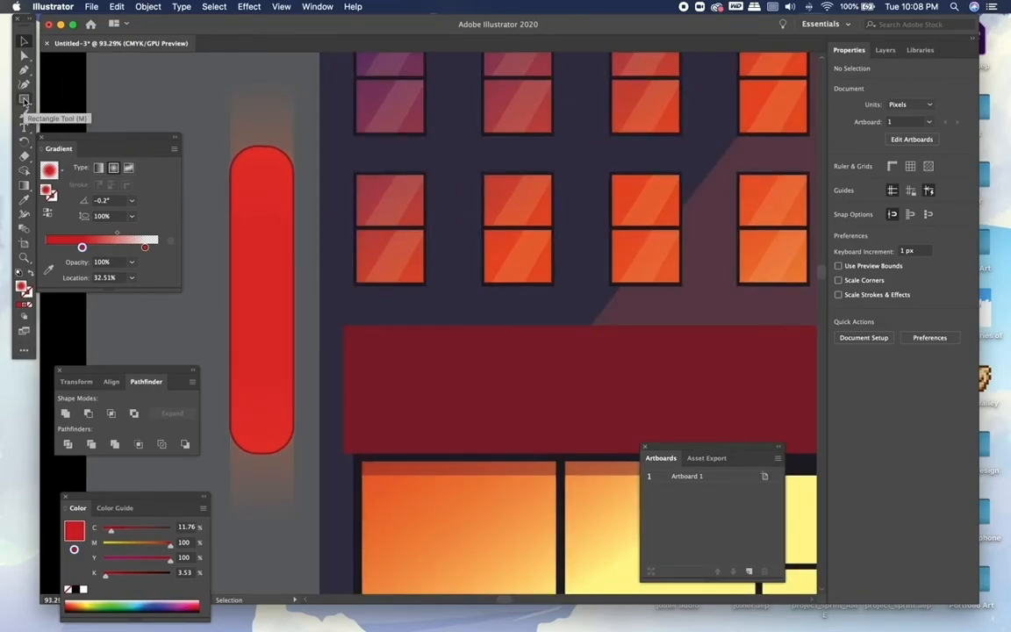
Draw a vertical strip about 7 by 238 px along the pill's building-facing edge, filled with the storefront frame's dark colour
click(25, 100)
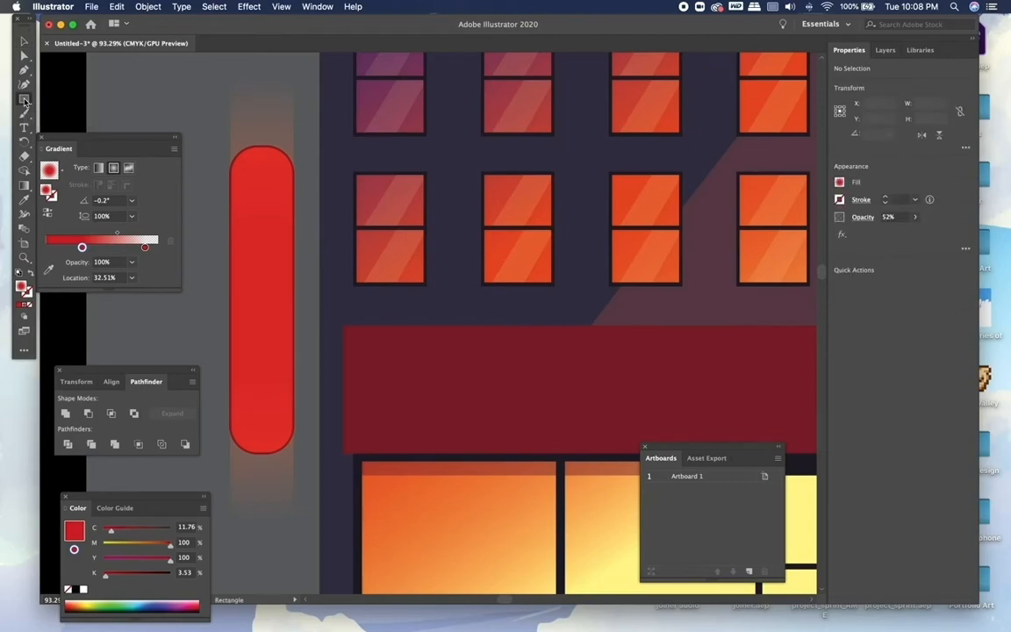
scroll(293, 221, up, 2)
drag(295, 171, 303, 496)
key(i)
click(381, 566)
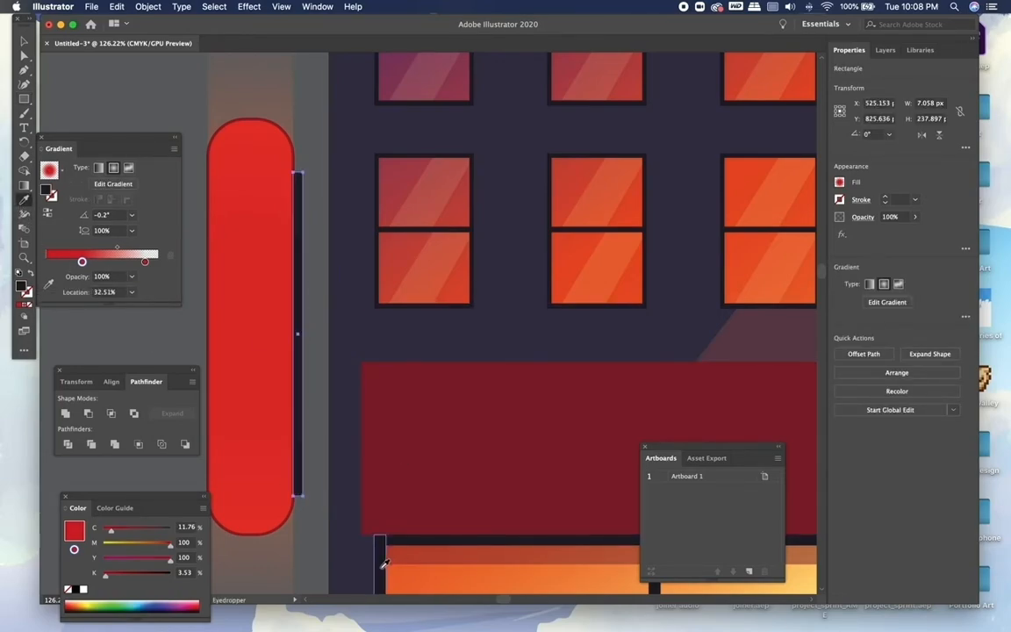
click(24, 43)
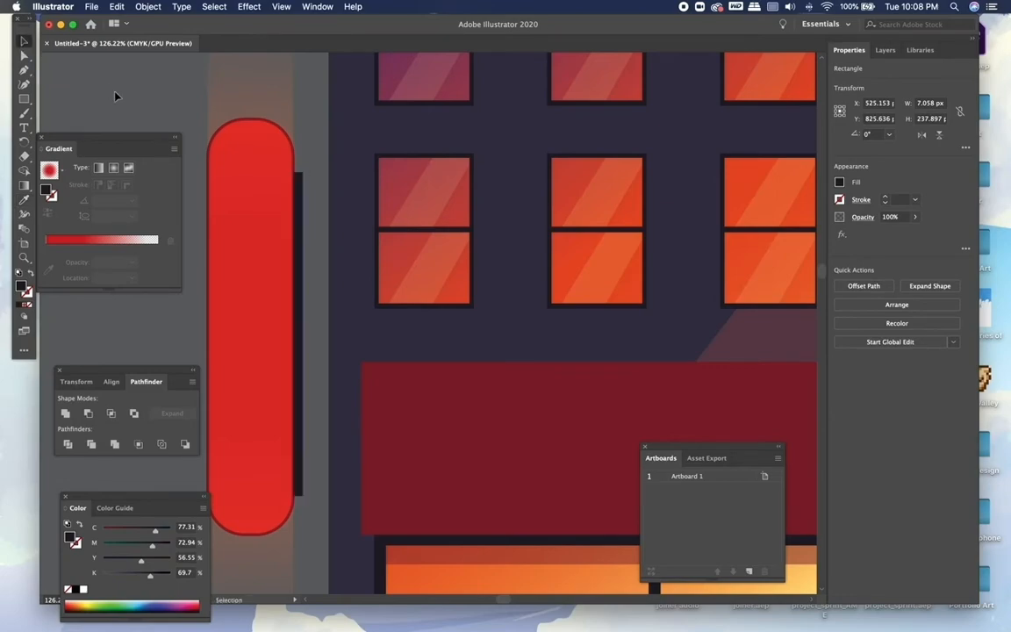
click(115, 95)
Draw a thin dark horizontal bar about 19 by 1.9 px connecting the vertical strip to the building wall
scroll(115, 95, down, 5)
scroll(115, 95, left, 5)
scroll(115, 94, up, 2)
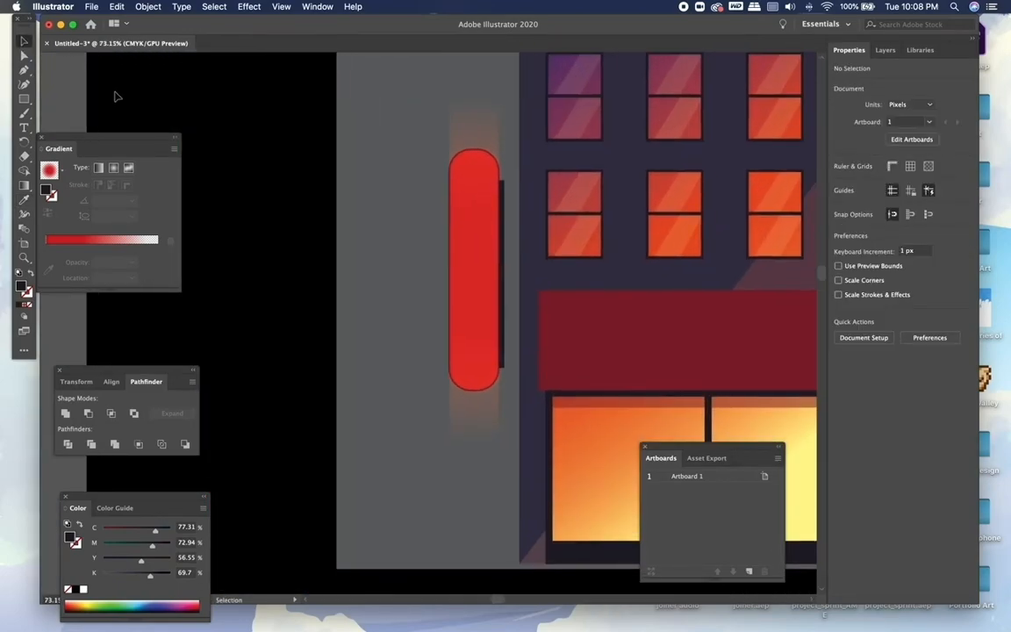
scroll(115, 95, up, 4)
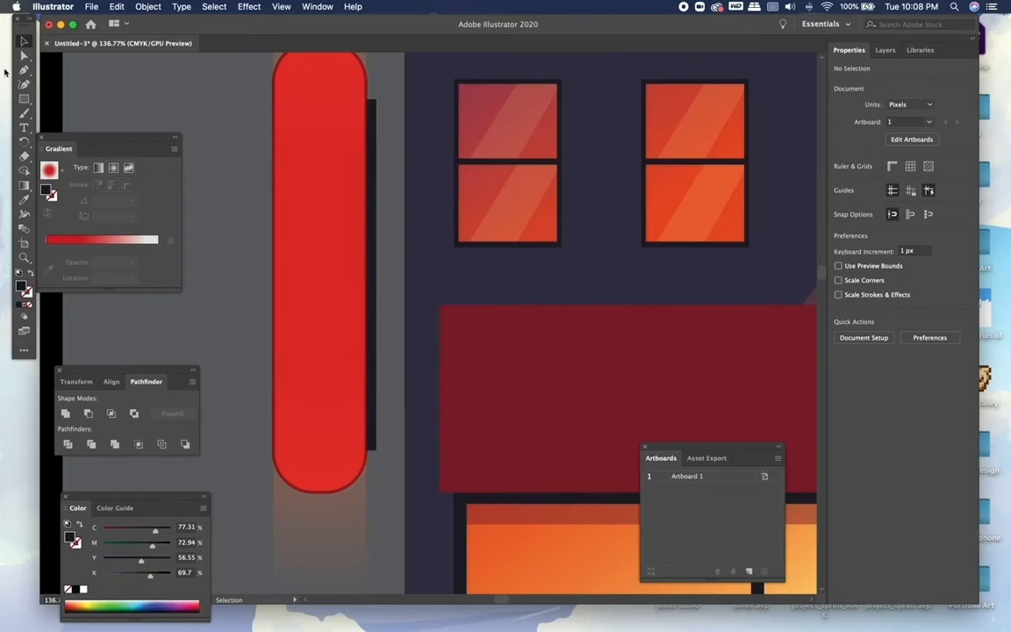
click(24, 99)
scroll(381, 153, up, 4)
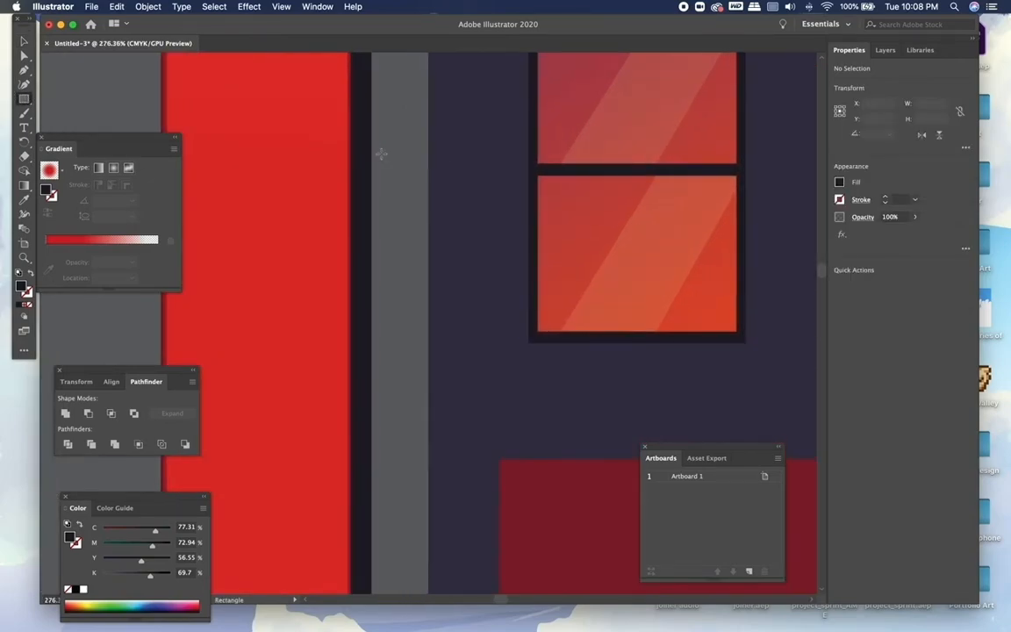
drag(371, 131, 430, 135)
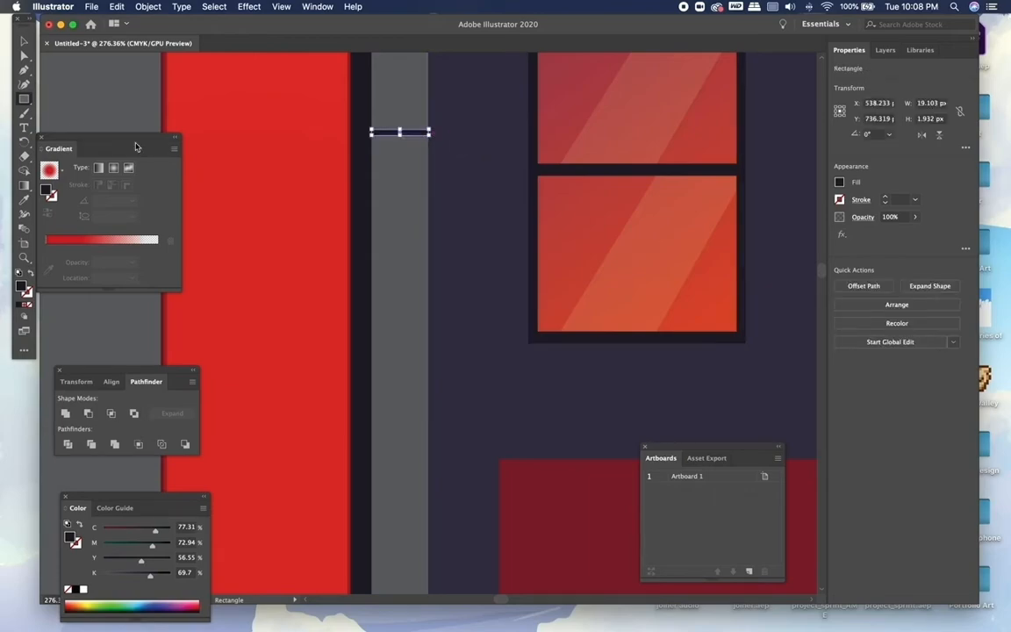
click(23, 42)
click(83, 77)
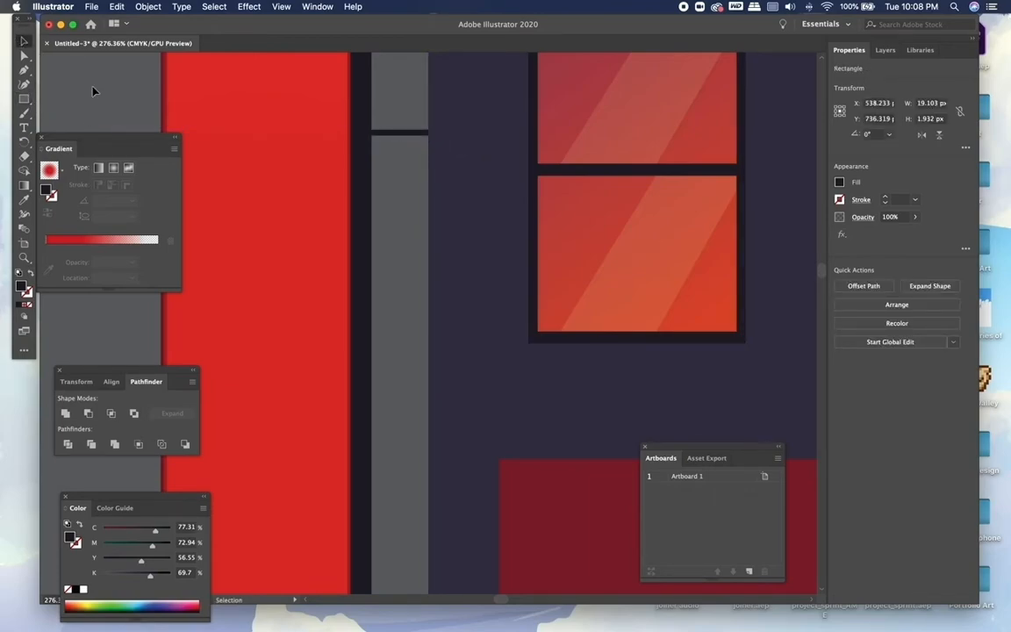
Draw a small dark upright rectangle about 1.5 by 6.9 px where the horizontal bar meets the building wall
scroll(351, 138, up, 1)
scroll(351, 138, up, 5)
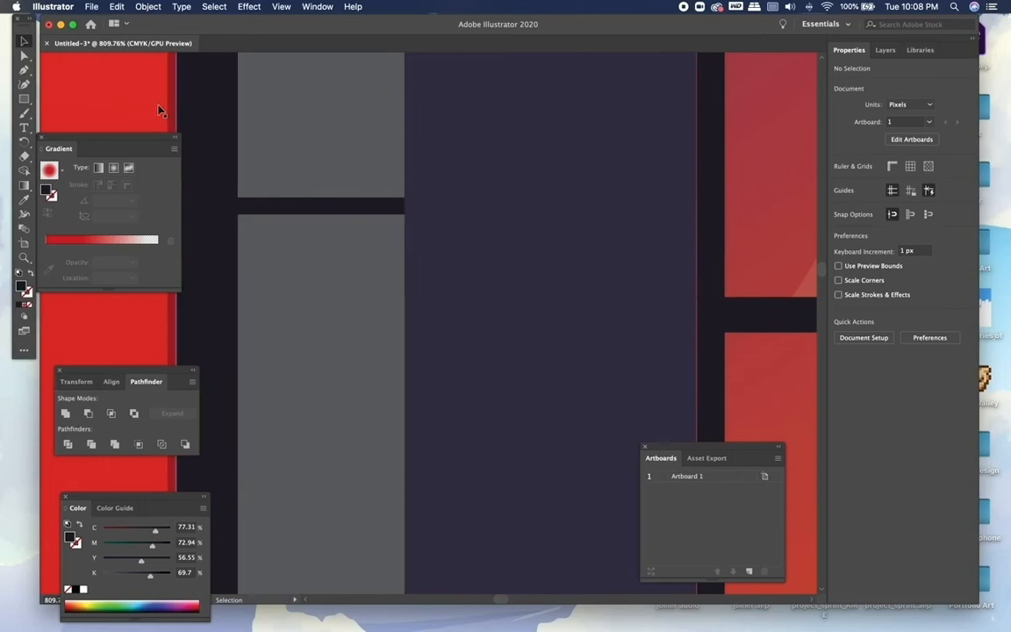
click(25, 99)
mouse_move(391, 177)
mouse_down()
mouse_move(401, 246)
mouse_move(405, 236)
mouse_up()
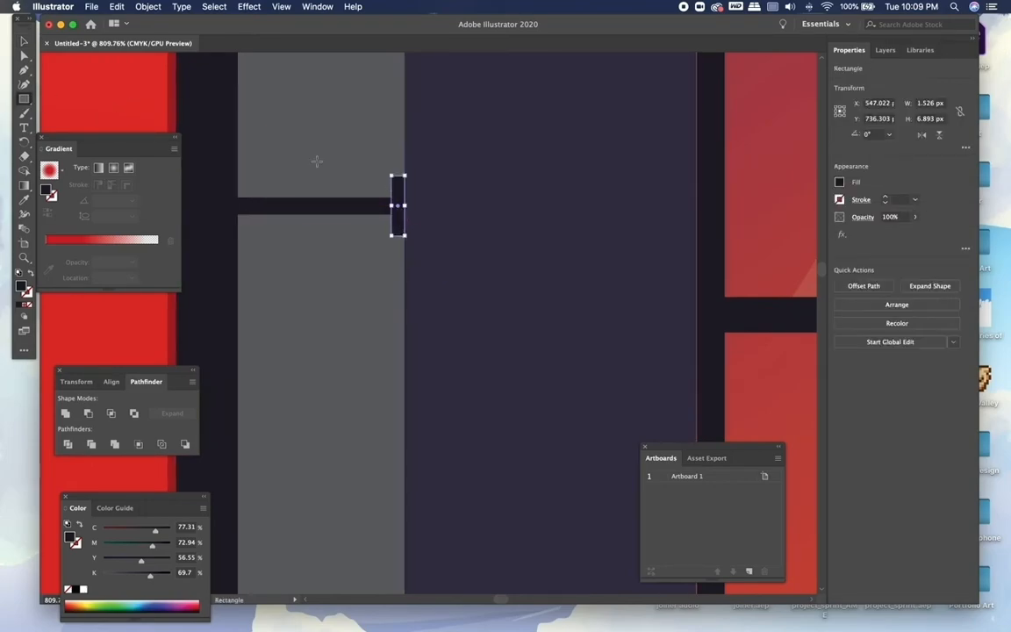
click(25, 41)
click(258, 88)
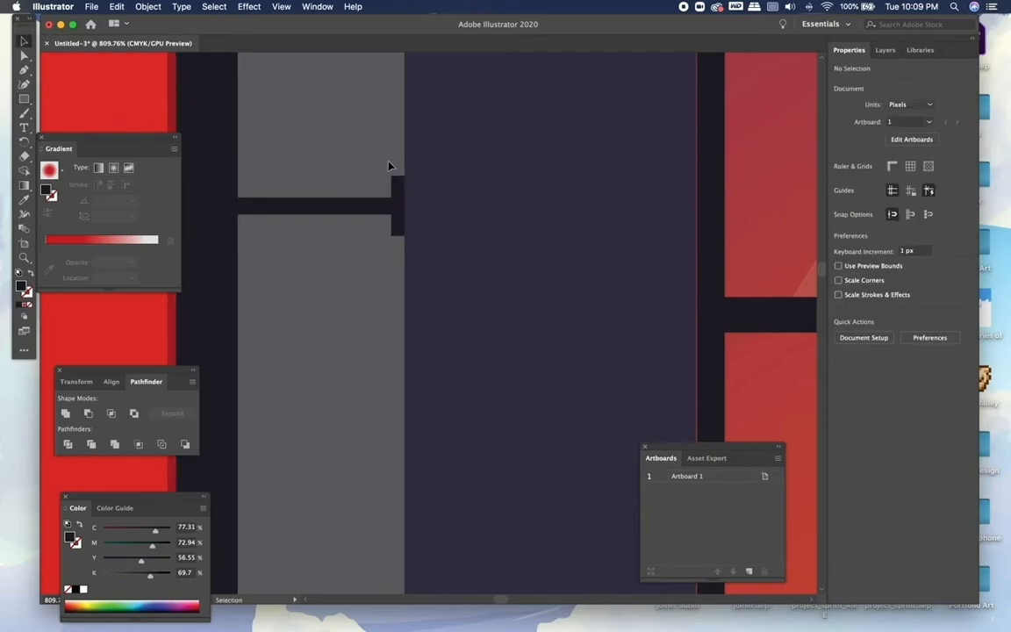
Bend the small end rectangle's outer side into a rounded knob about 3.8 px wide using the Curvature tool
click(398, 201)
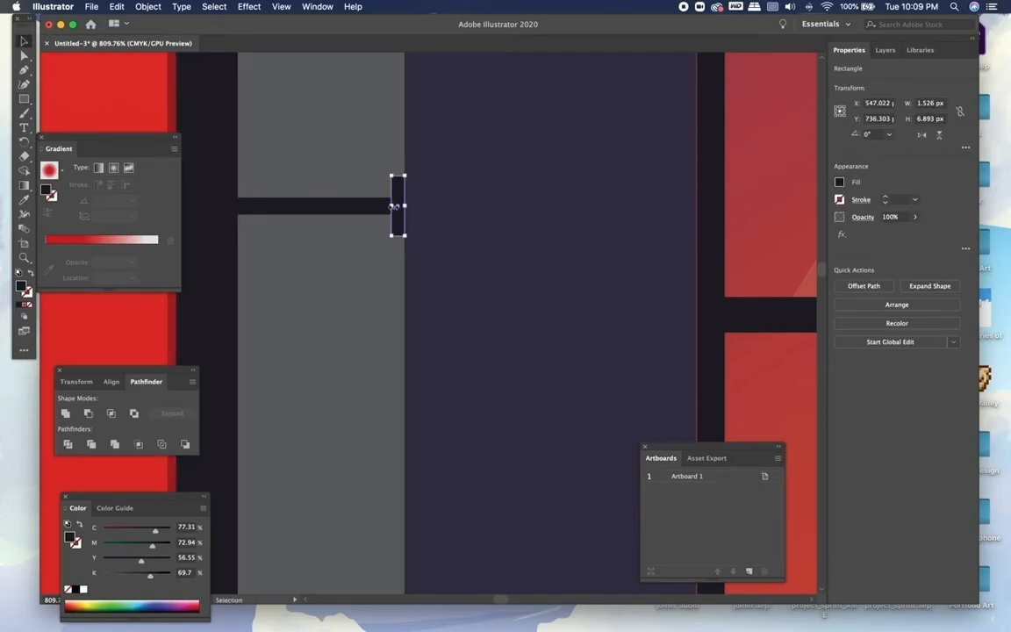
click(25, 84)
scroll(451, 192, up, 3)
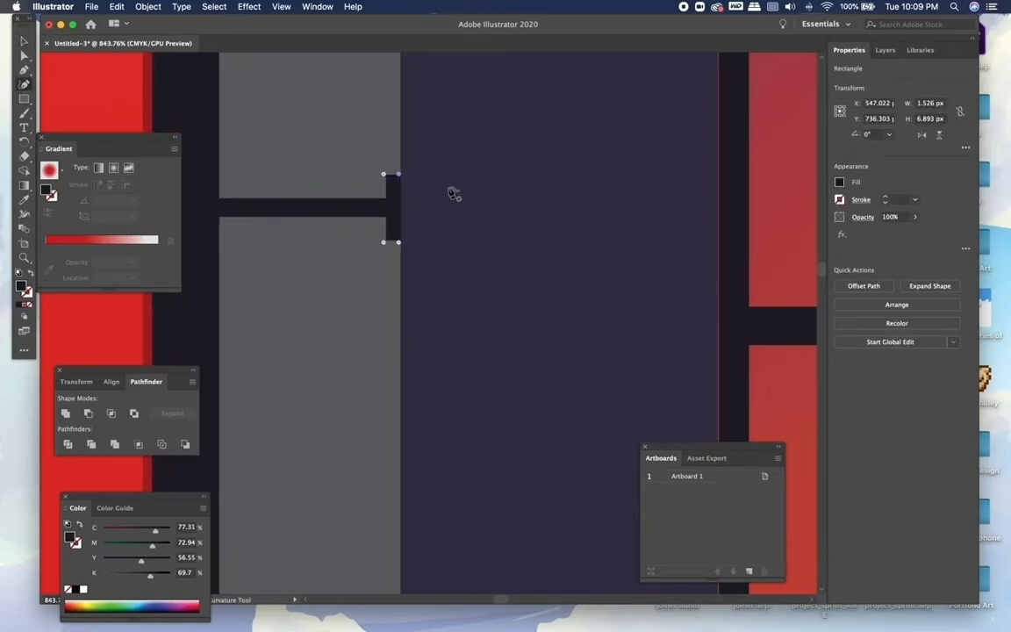
drag(352, 213, 320, 219)
scroll(323, 222, down, 6)
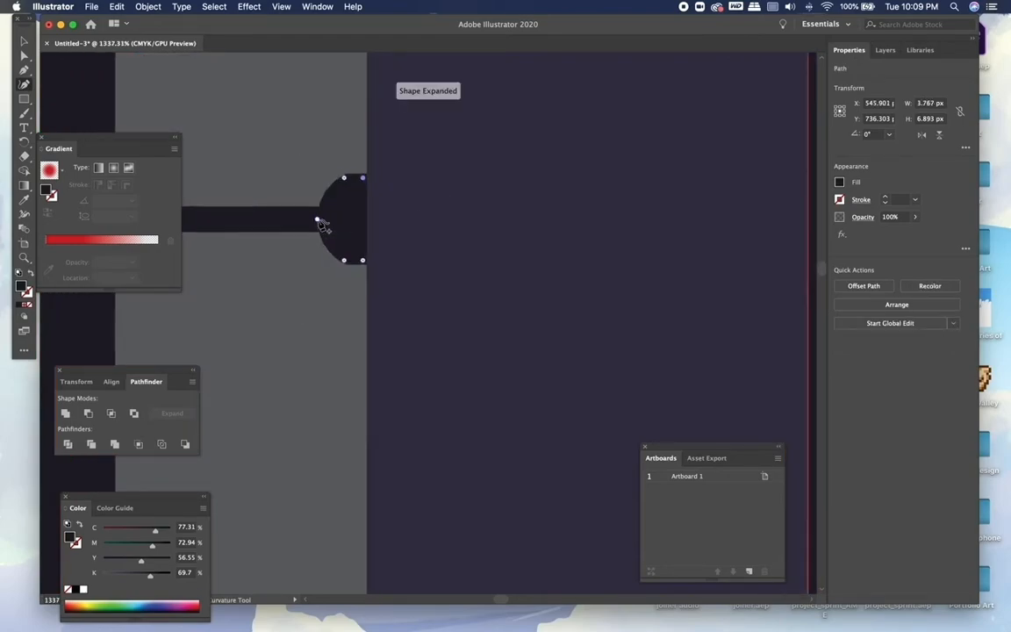
scroll(321, 223, down, 3)
click(24, 40)
click(81, 71)
scroll(81, 70, down, 3)
scroll(85, 88, down, 6)
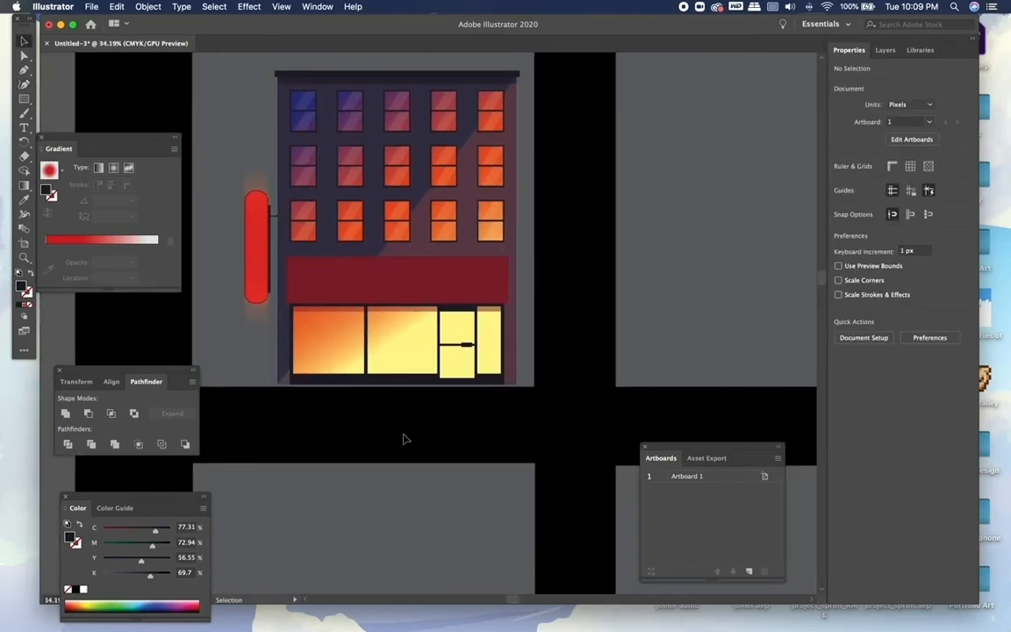
Duplicate the horizontal bar together with its rounded knob and group the copied pieces
scroll(403, 438, down, 1)
scroll(404, 438, up, 8)
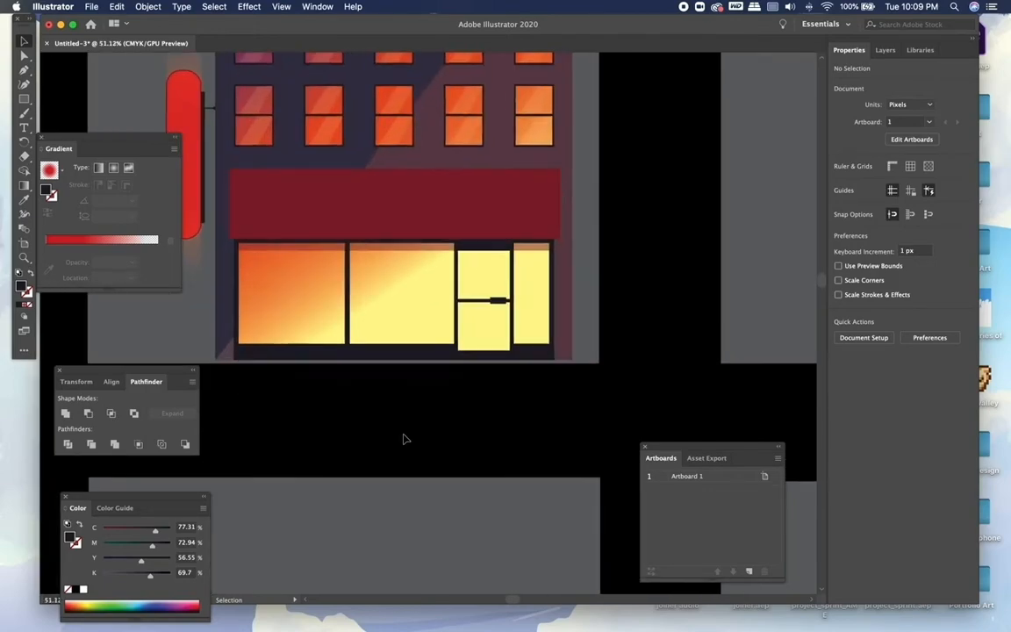
scroll(403, 438, up, 1)
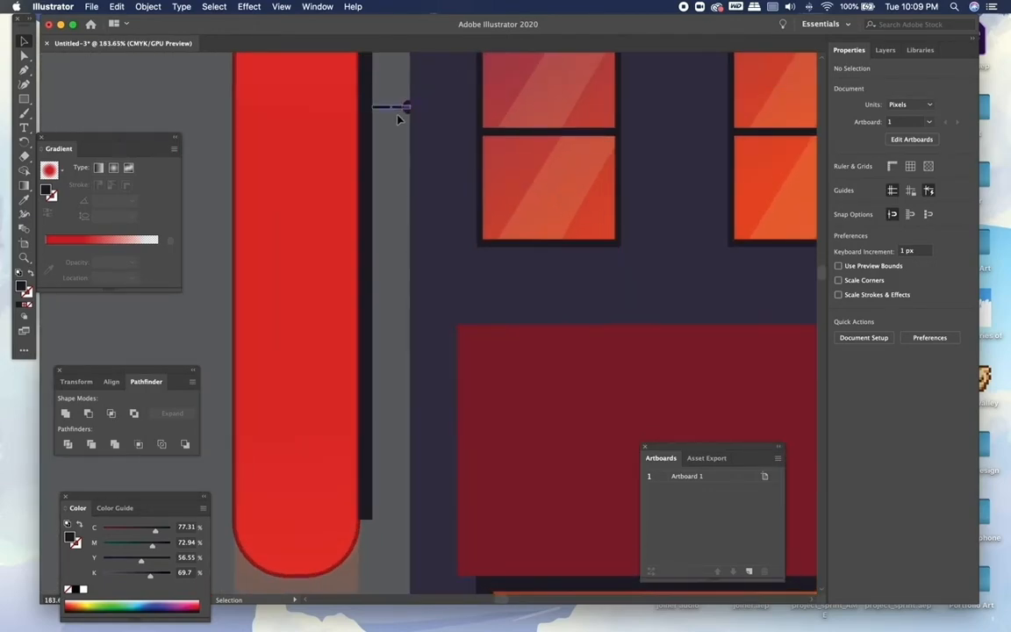
click(402, 108)
shift+click(368, 152)
click(402, 153)
click(407, 108)
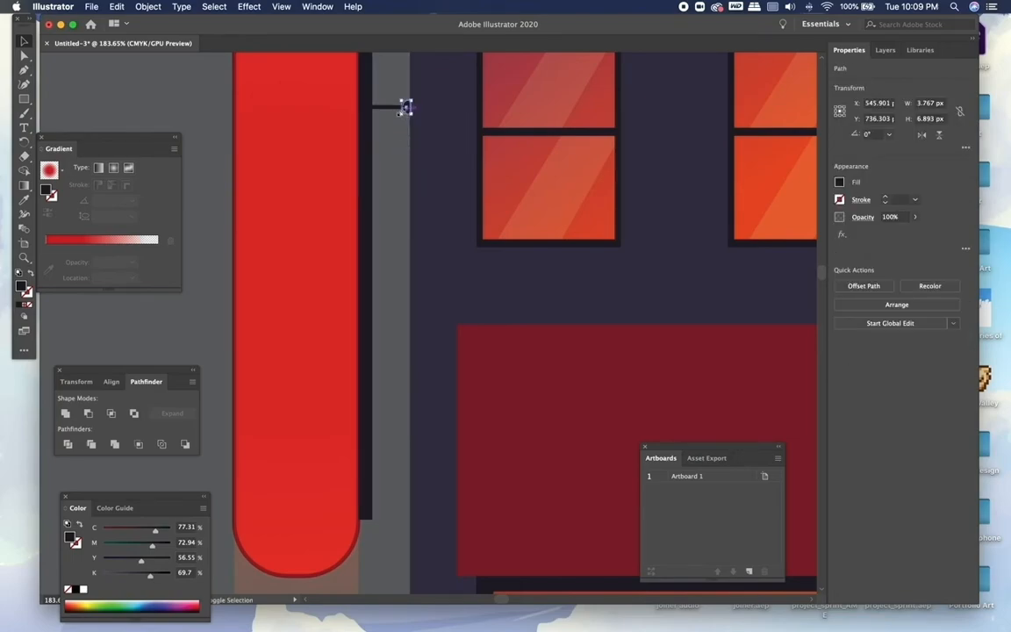
shift+click(388, 109)
click(428, 323)
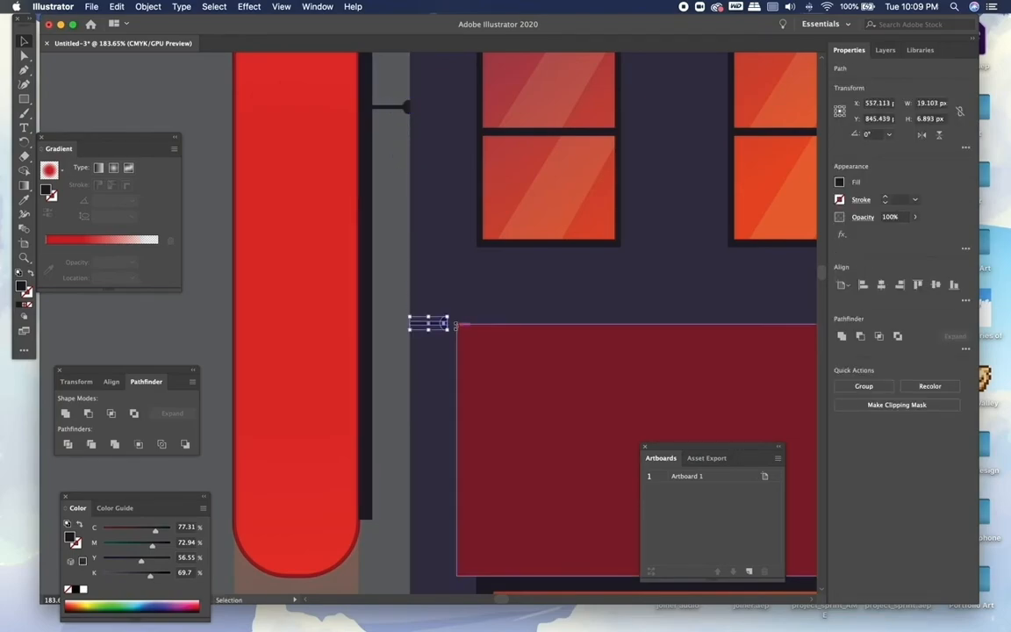
click(148, 6)
click(172, 64)
Move the copied bracket group between the sign's strip and the wall, below the first bracket, at about X 538.2, Y 880.1 px
click(383, 254)
scroll(383, 255, up, 3)
drag(482, 383, 420, 498)
scroll(419, 498, down, 4)
scroll(417, 502, down, 1)
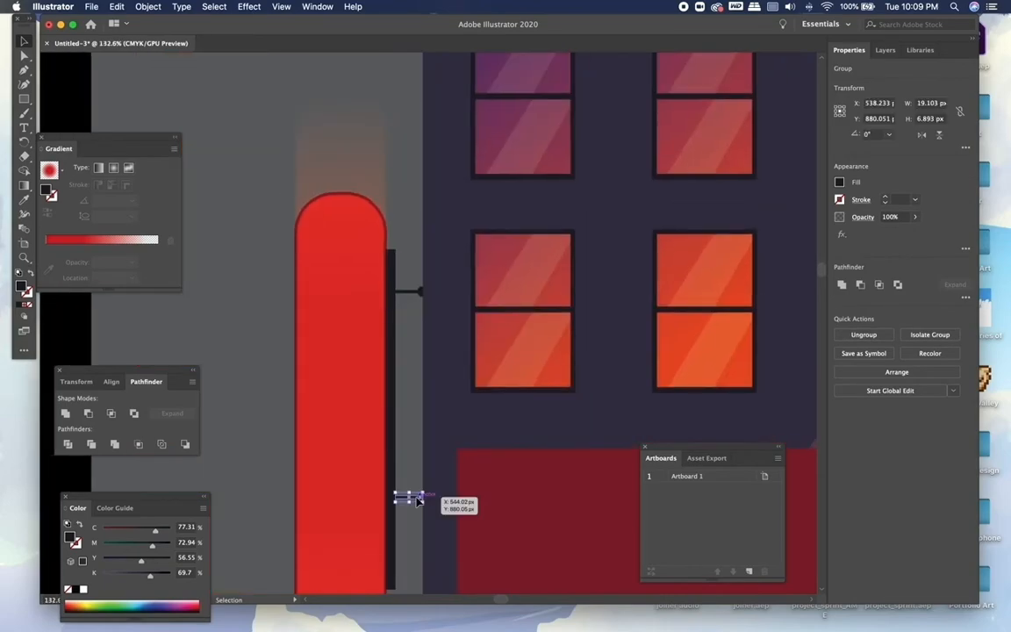
Move the copied bracket group further down the sign's strip to about Y 912.9 px and deselect it
scroll(417, 501, down, 3)
drag(427, 369, 426, 413)
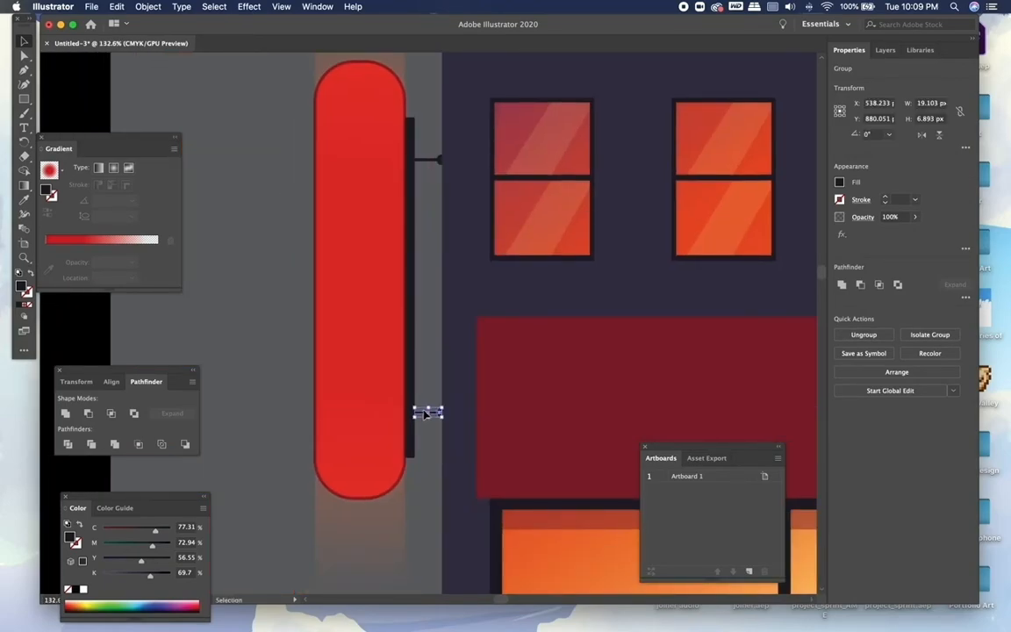
scroll(426, 414, down, 3)
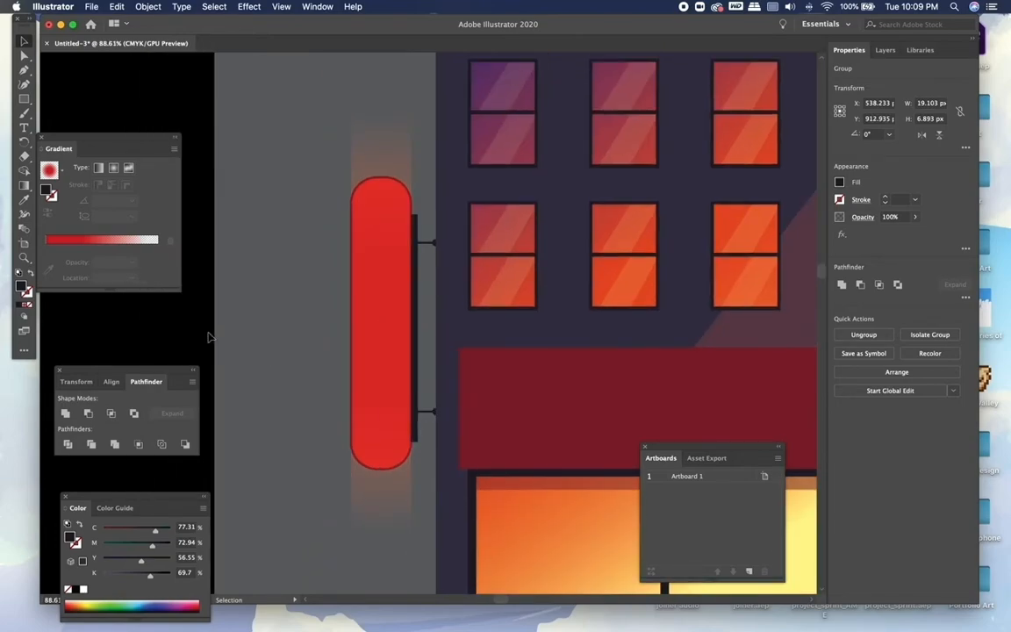
click(284, 287)
scroll(285, 287, down, 3)
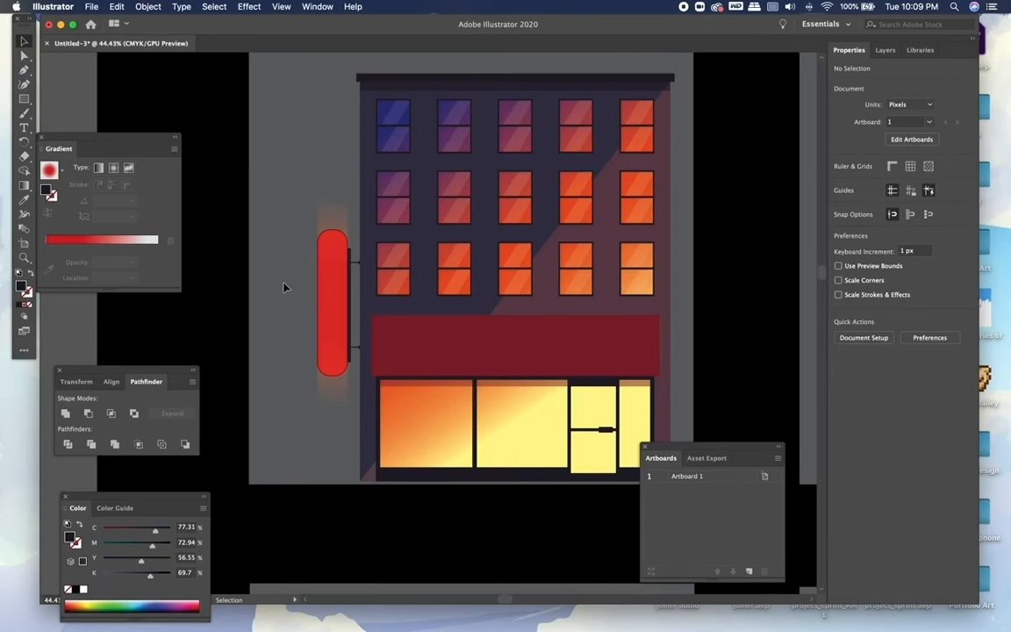
Recolour the dark red banner above the storefront to C 30.49, M 95.37, Y 87, K 15 percent
scroll(550, 543, right, 1)
scroll(548, 542, up, 2)
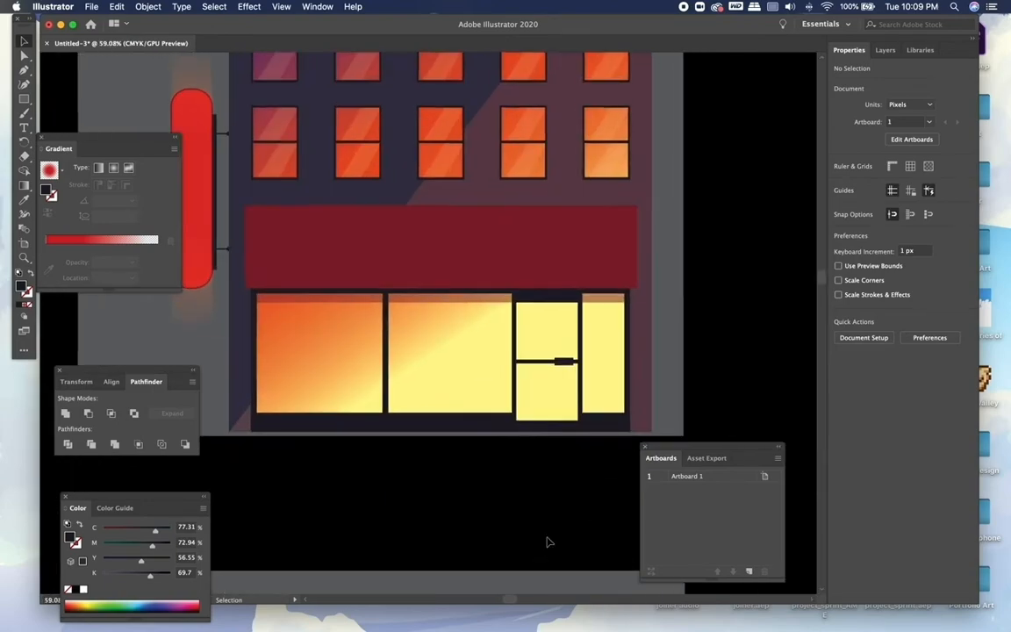
click(458, 263)
double_click(463, 253)
click(462, 253)
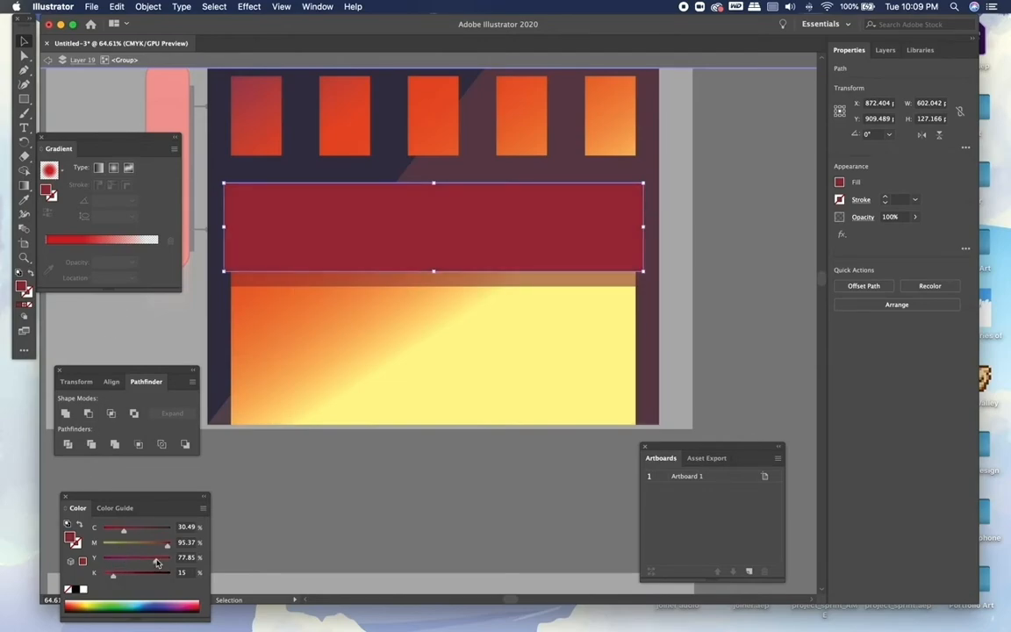
double_click(314, 507)
scroll(314, 507, down, 3)
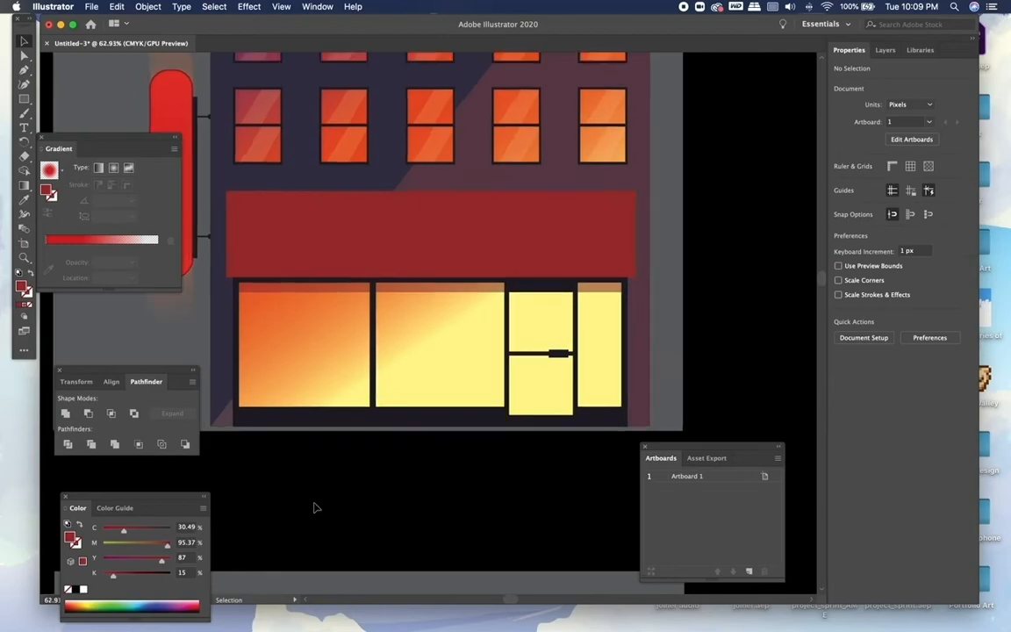
scroll(314, 507, up, 2)
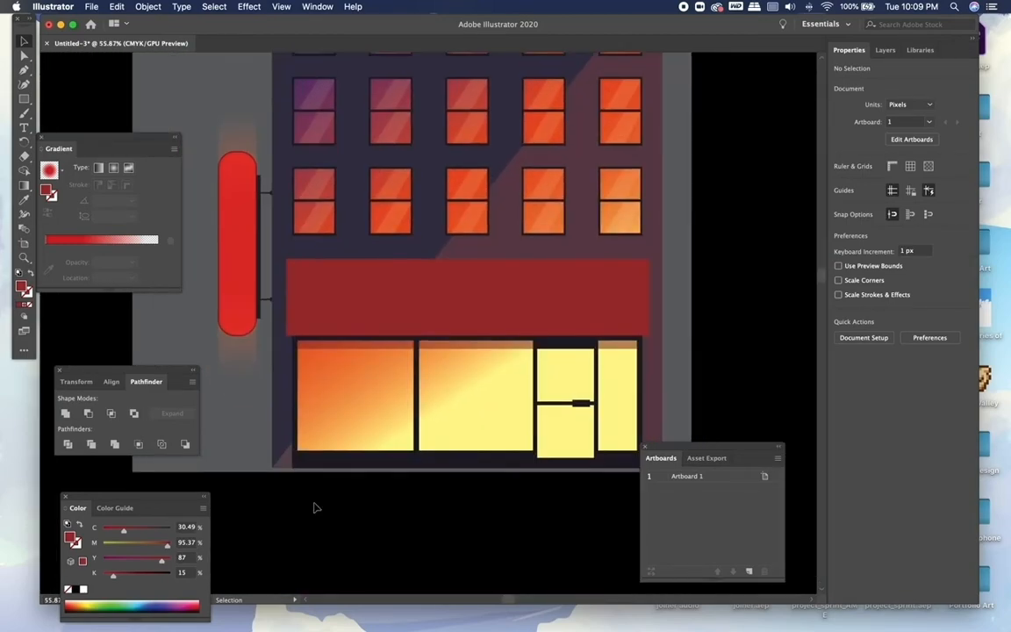
scroll(314, 508, up, 1)
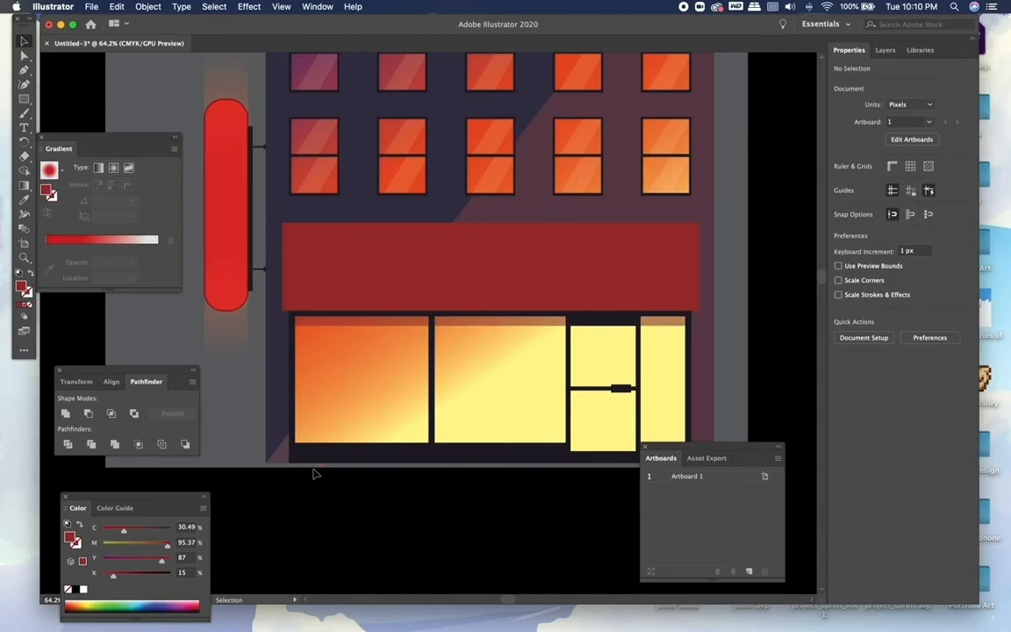
scroll(314, 474, up, 1)
click(446, 205)
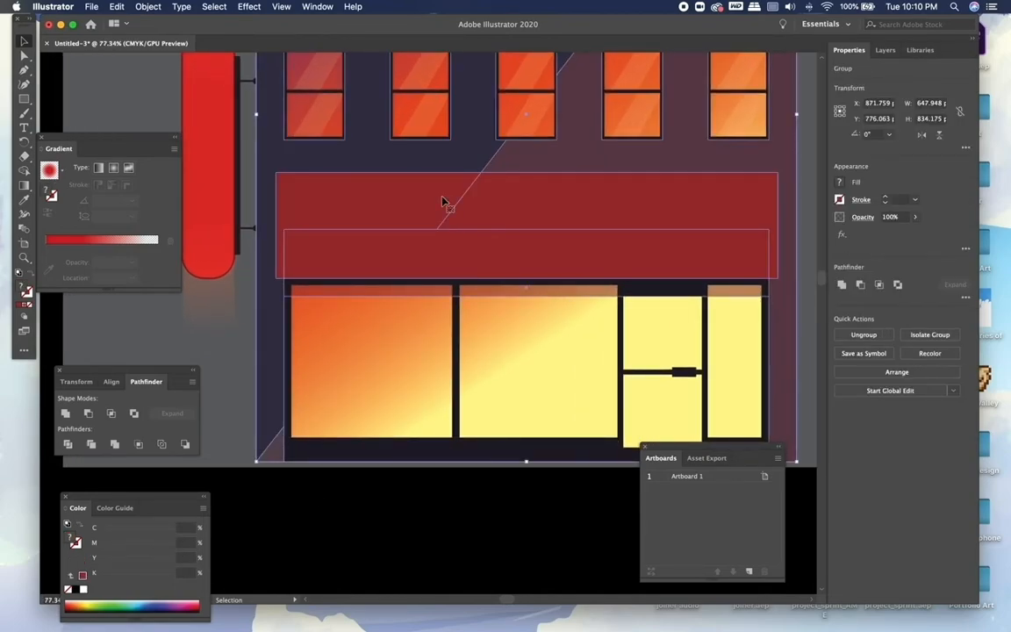
double_click(444, 203)
scroll(443, 202, down, 1)
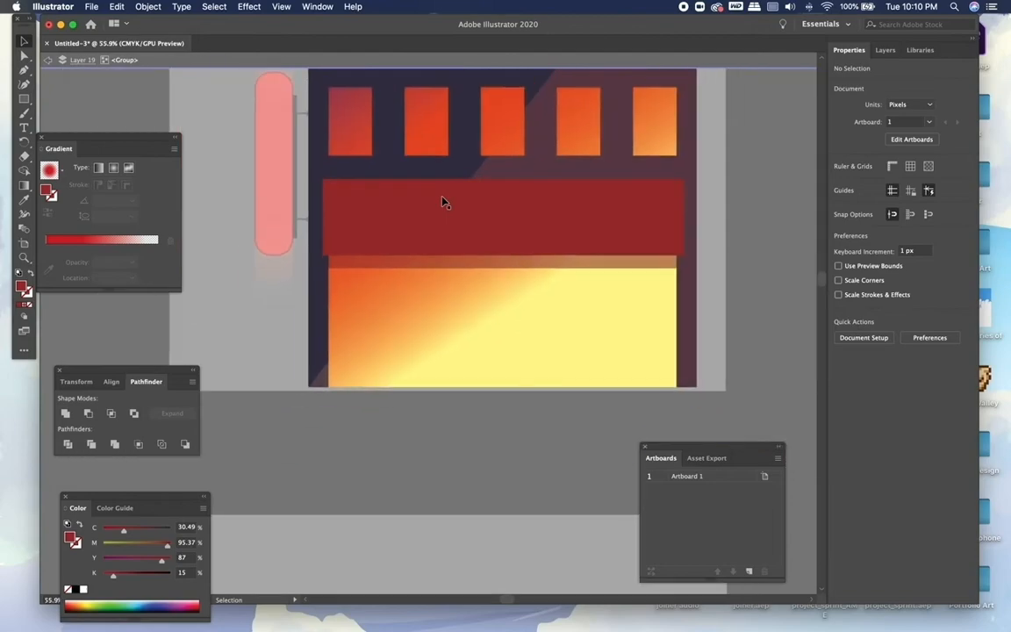
click(443, 203)
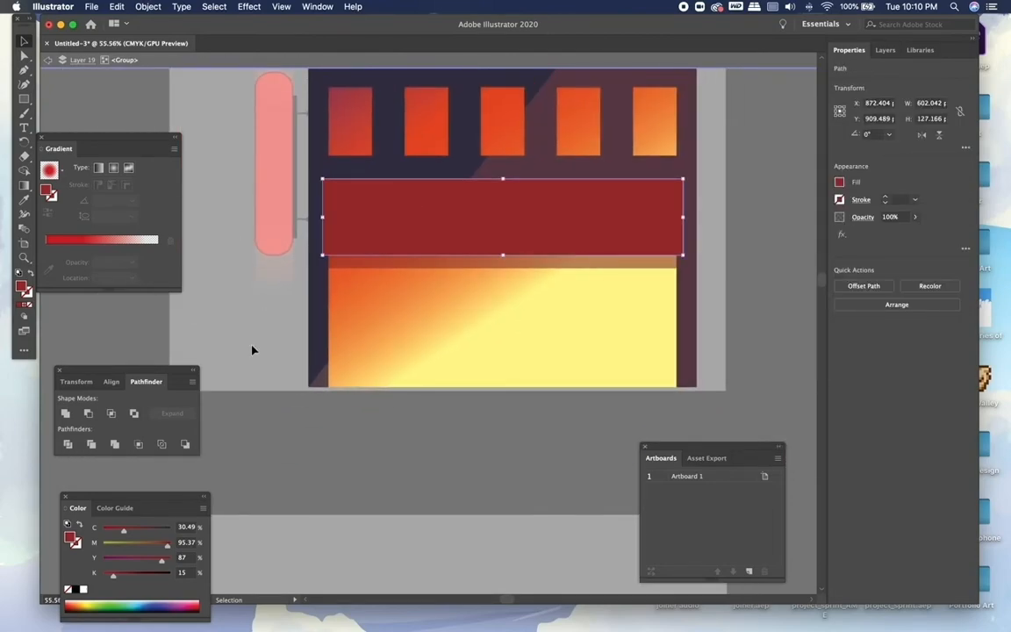
double_click(252, 349)
Ungroup the building group that contains the red banner and clear the selection
click(402, 235)
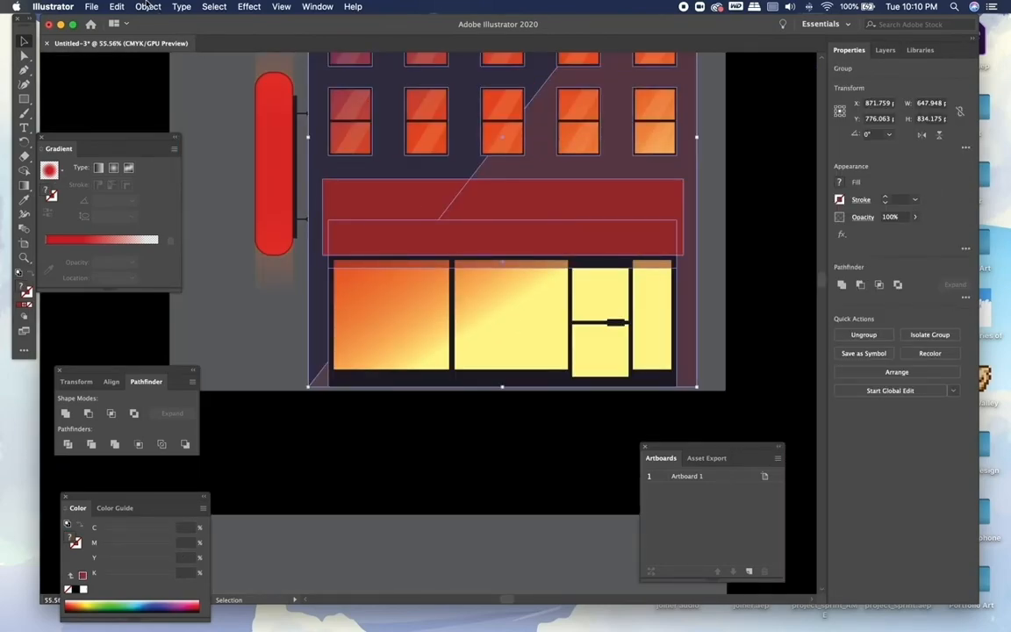
click(148, 6)
click(158, 68)
click(404, 506)
Add a second fill to the red banner's appearance and set it to the Orange, Yellow gradient swatch
click(411, 221)
scroll(410, 221, right, 2)
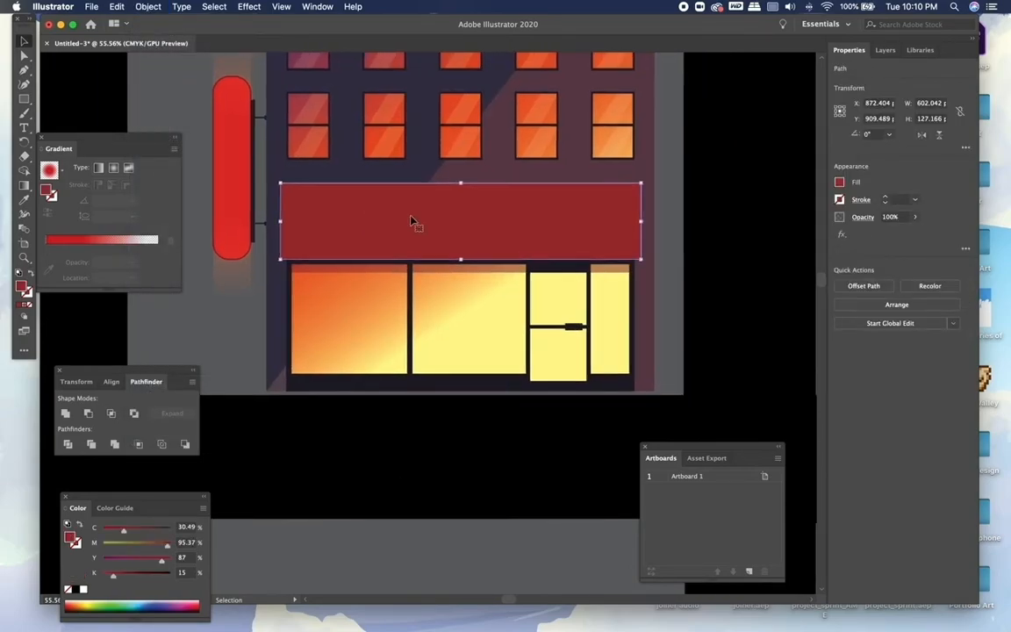
scroll(411, 221, up, 2)
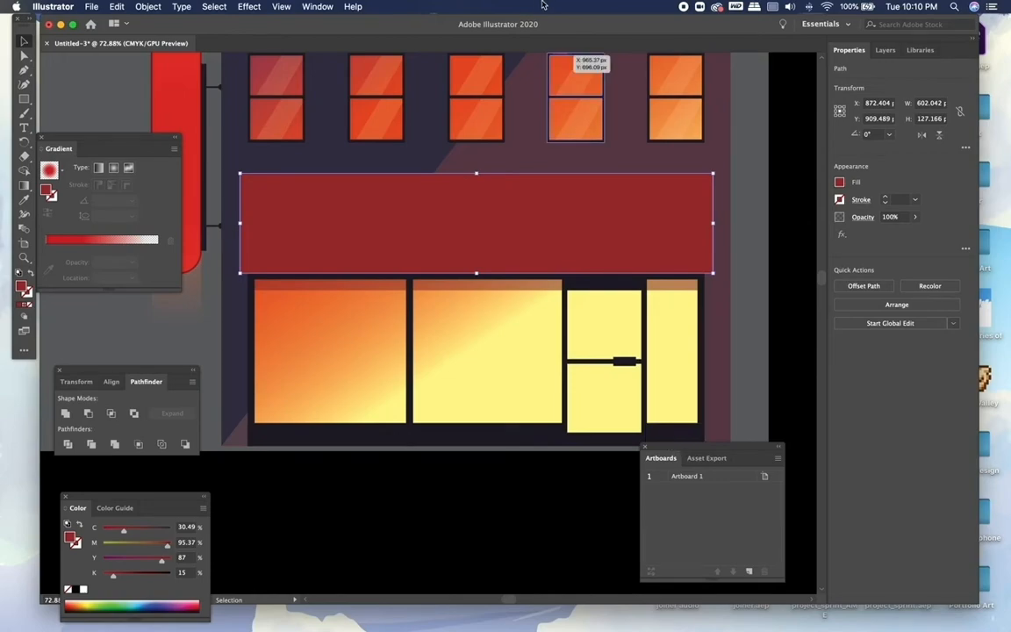
click(966, 250)
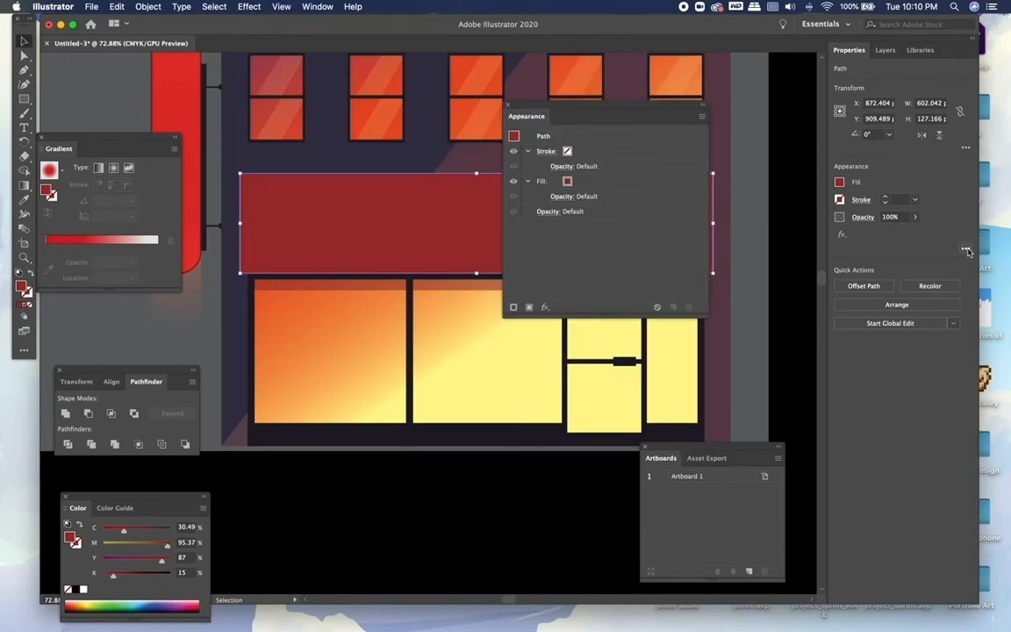
drag(597, 110, 713, 108)
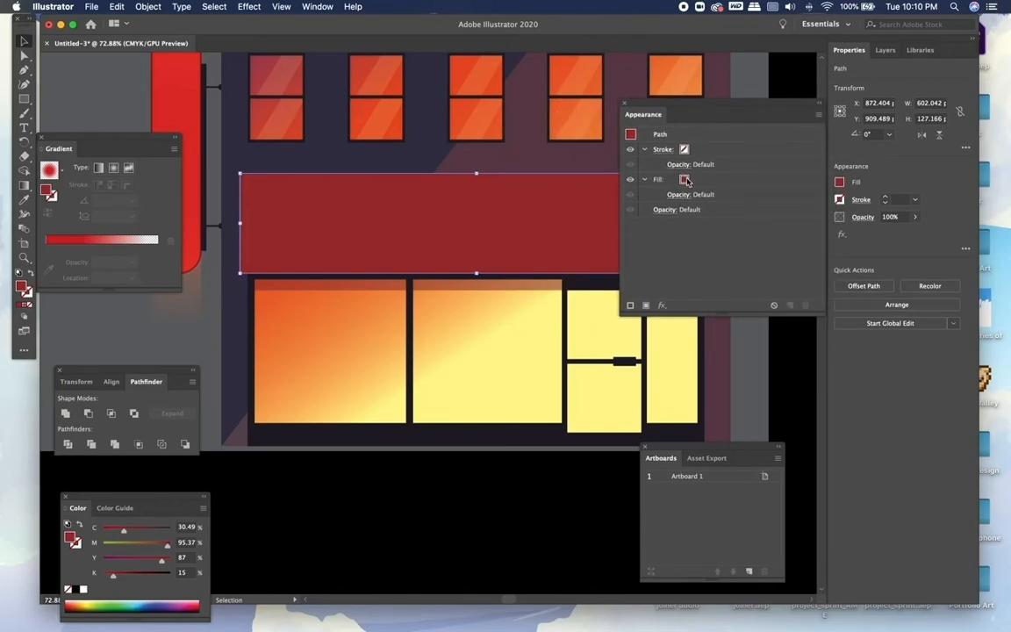
click(645, 304)
click(694, 150)
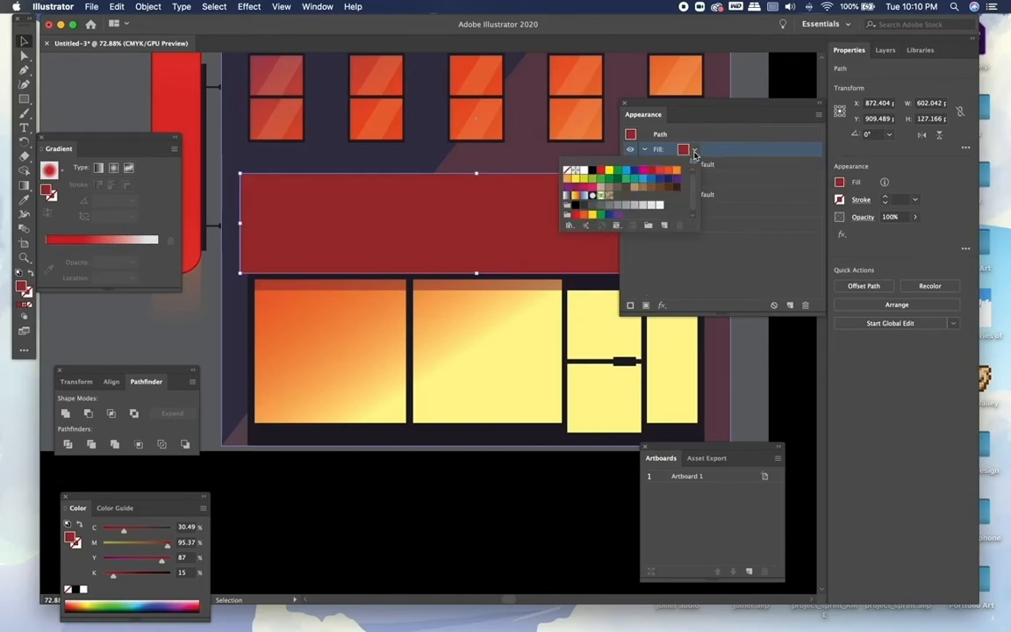
click(575, 197)
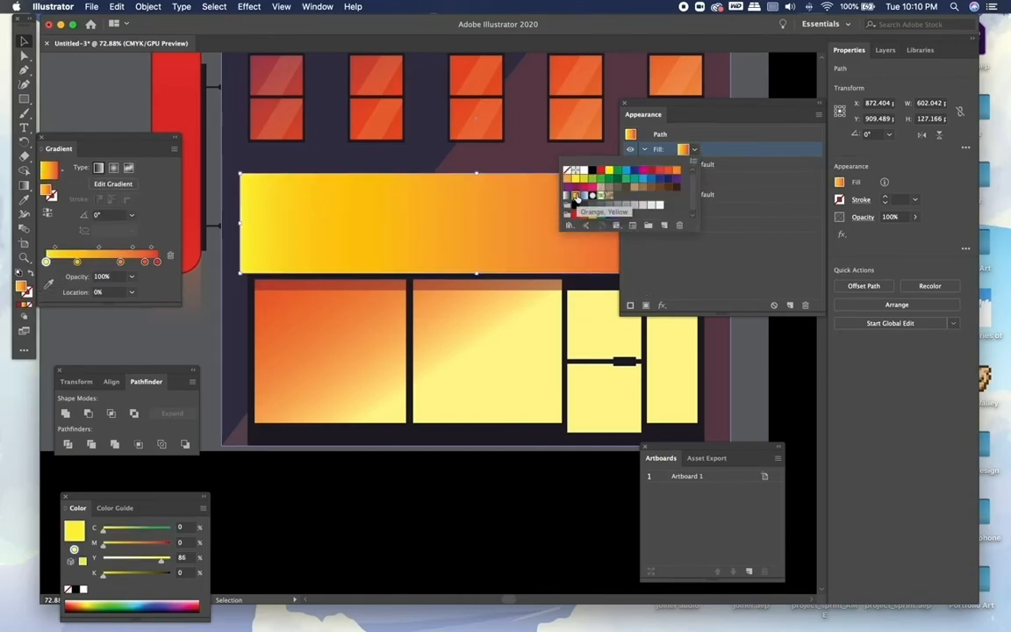
click(735, 123)
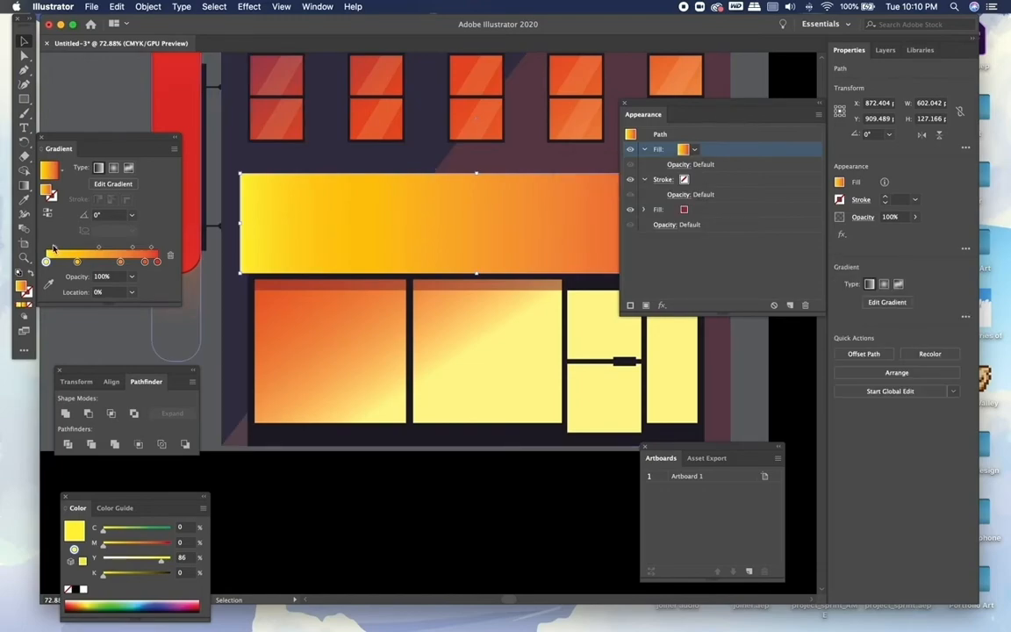
Delete the red-orange and red end stops from the banner's gradient
drag(697, 105, 828, 130)
click(145, 262)
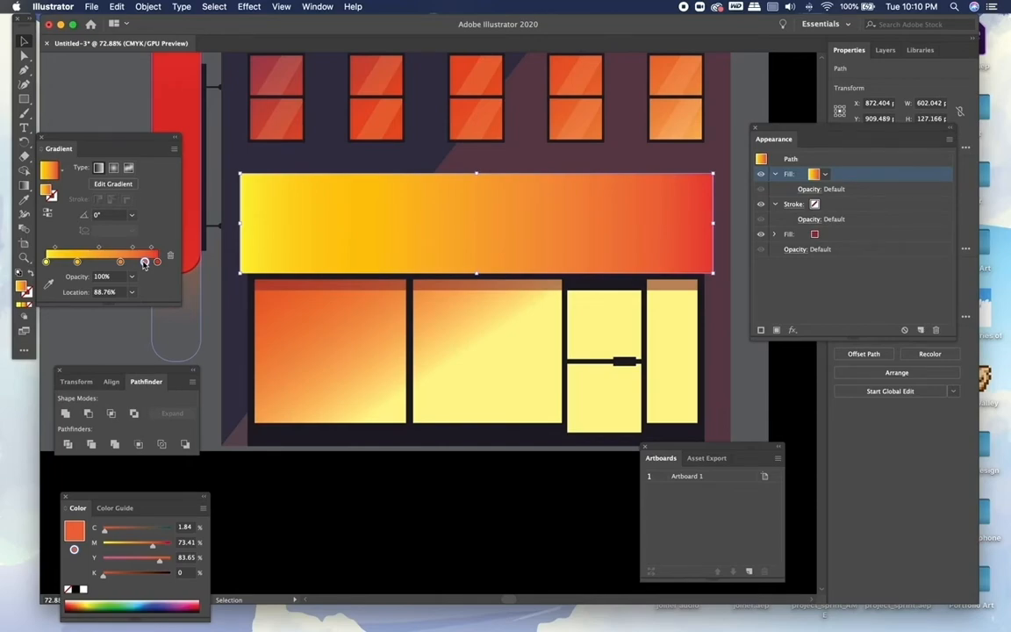
key(Delete)
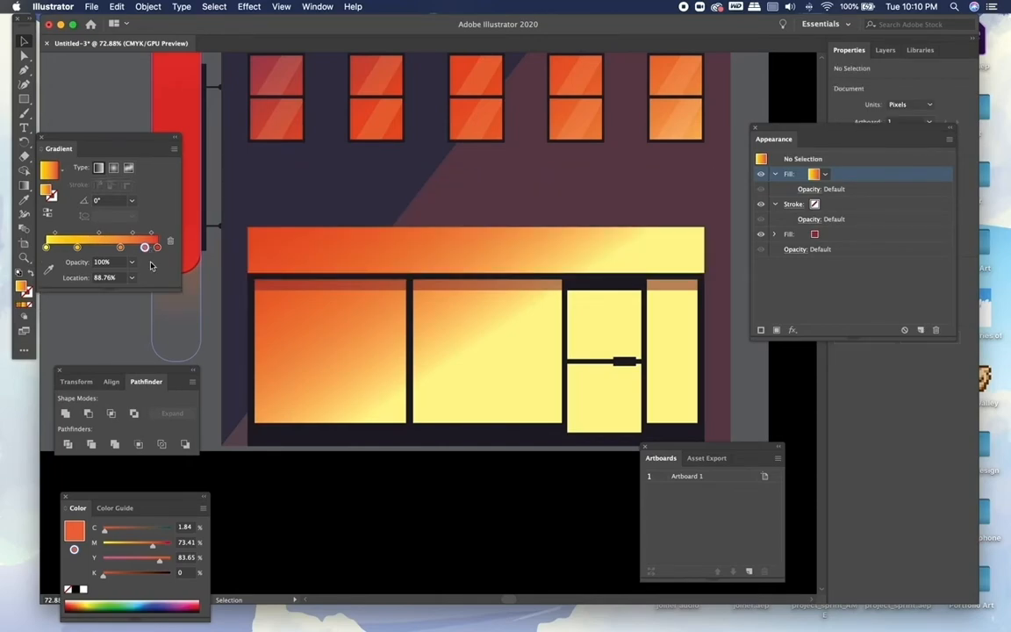
key(super+z)
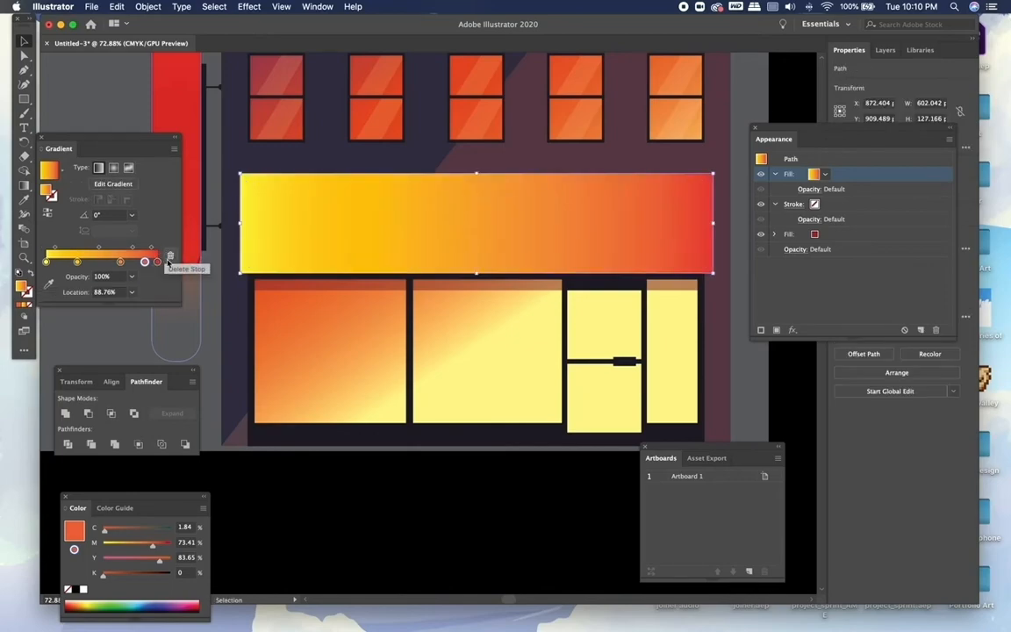
click(159, 263)
click(171, 258)
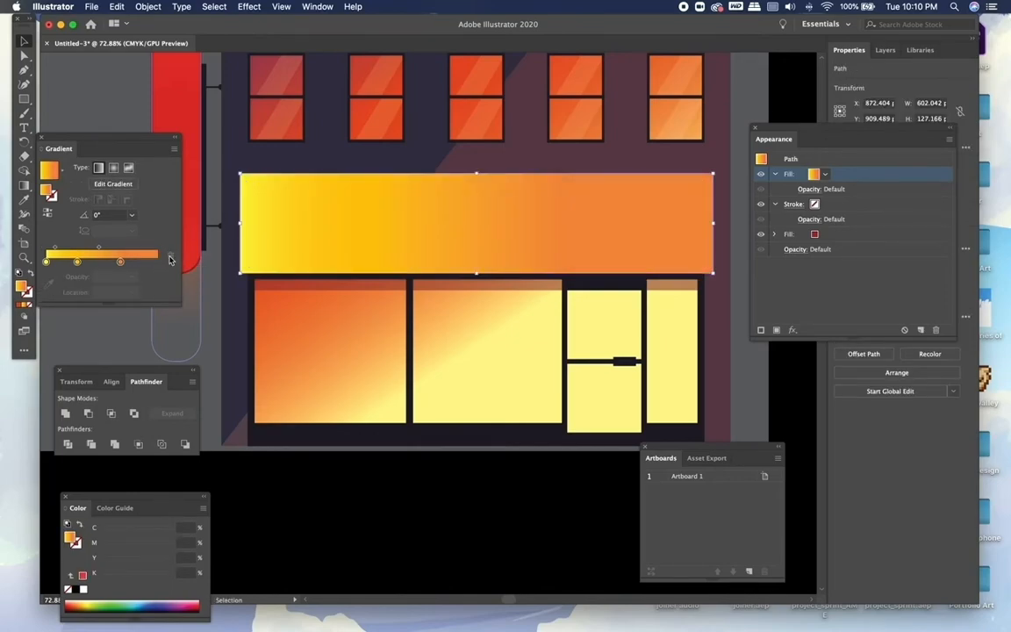
Move the gradient's orange stop to about the middle and set the amber end stop to 0% opacity at location 94.44%
drag(78, 262, 116, 263)
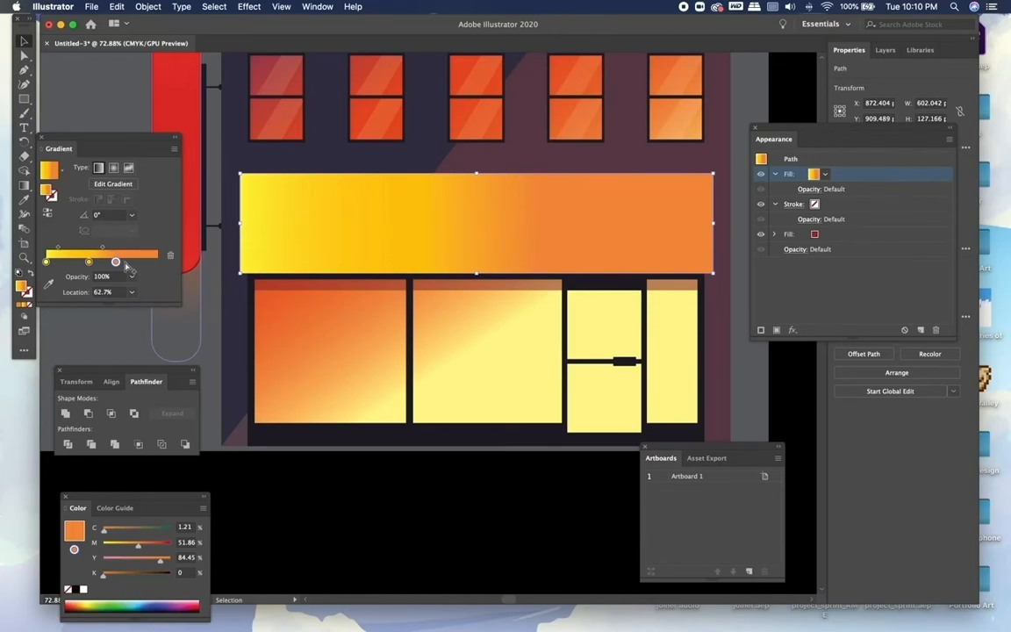
mouse_move(115, 262)
mouse_down()
mouse_move(105, 263)
mouse_move(144, 261)
mouse_move(101, 263)
mouse_up()
click(133, 263)
click(133, 277)
click(140, 297)
drag(133, 263, 152, 262)
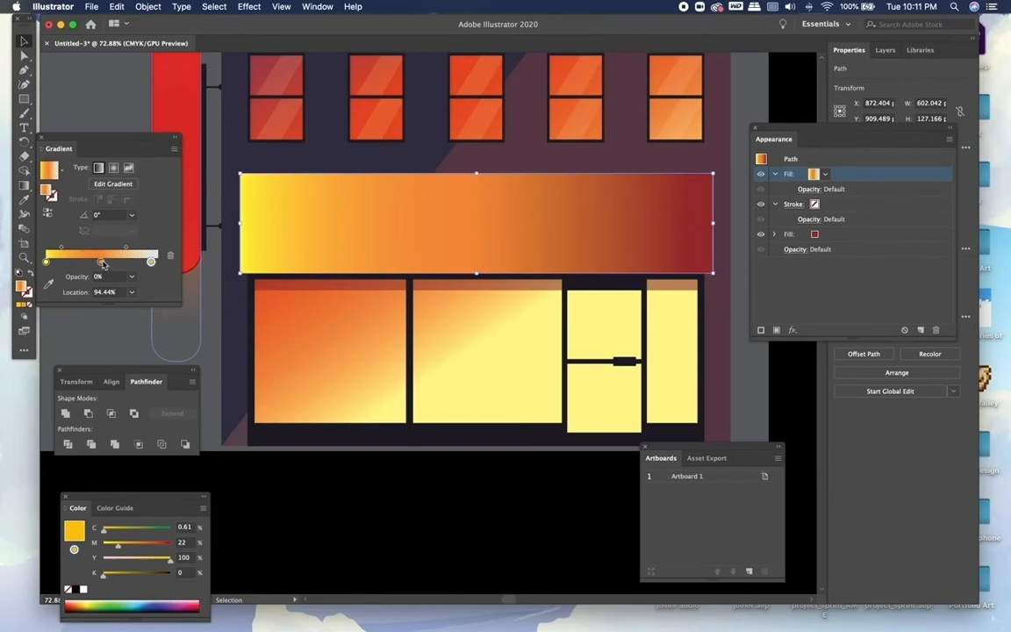
Redirect the banner's gradient diagonally at 152.2°, from below its lower-right corner up to its upper edge, and deselect it
click(24, 185)
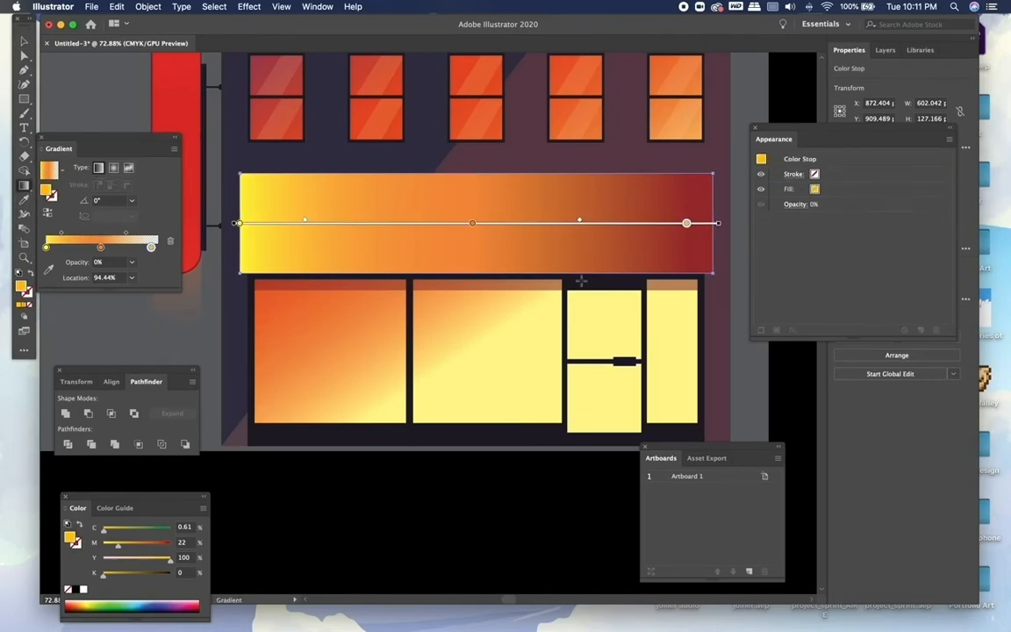
drag(688, 295, 378, 181)
scroll(634, 297, down, 5)
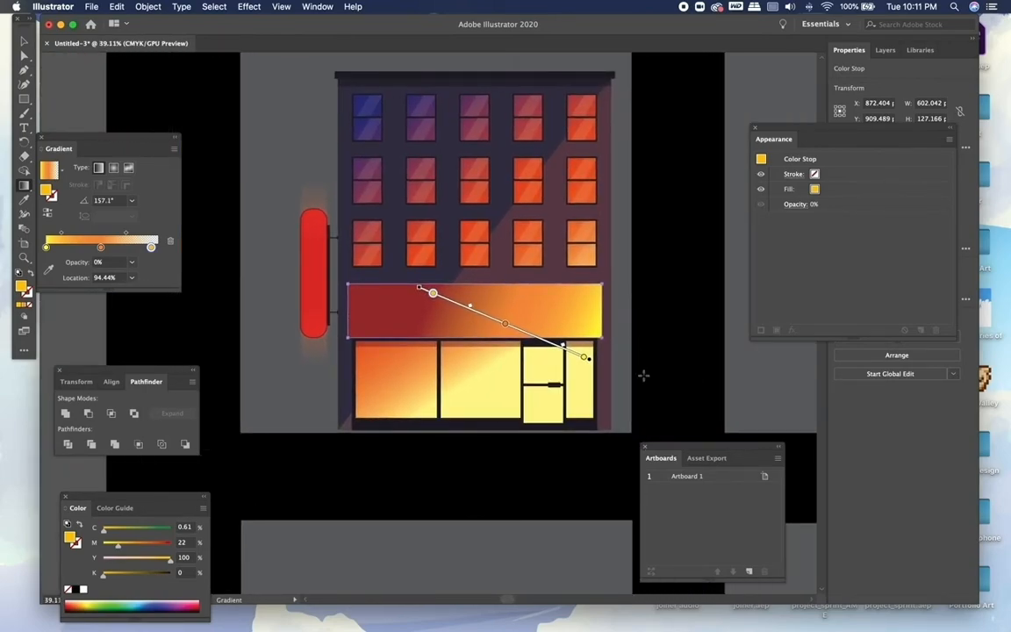
drag(637, 392, 422, 307)
key(ctrl+z)
drag(617, 358, 451, 270)
key(v)
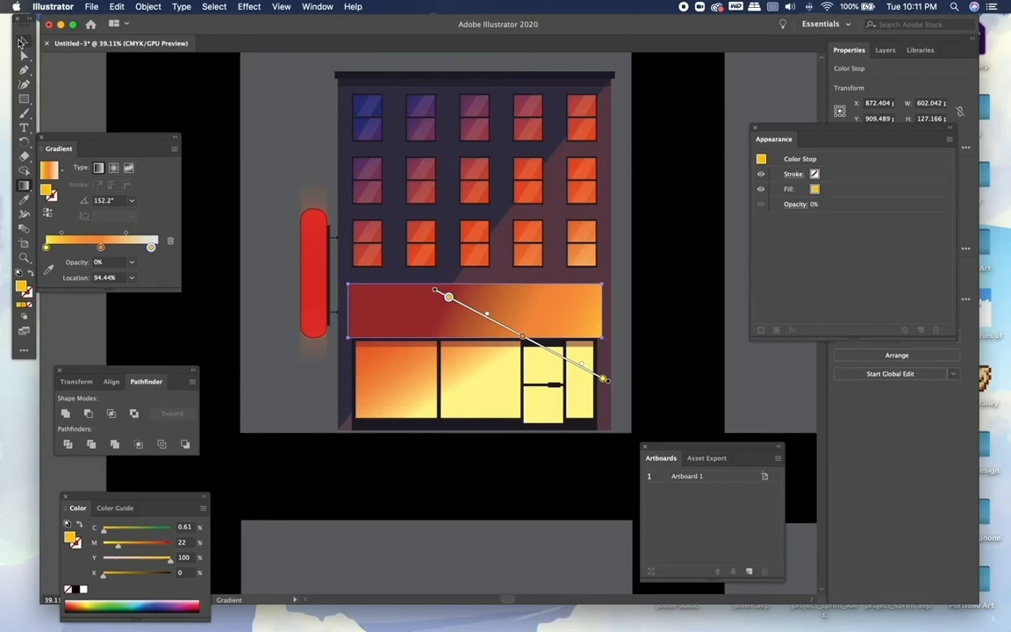
click(70, 74)
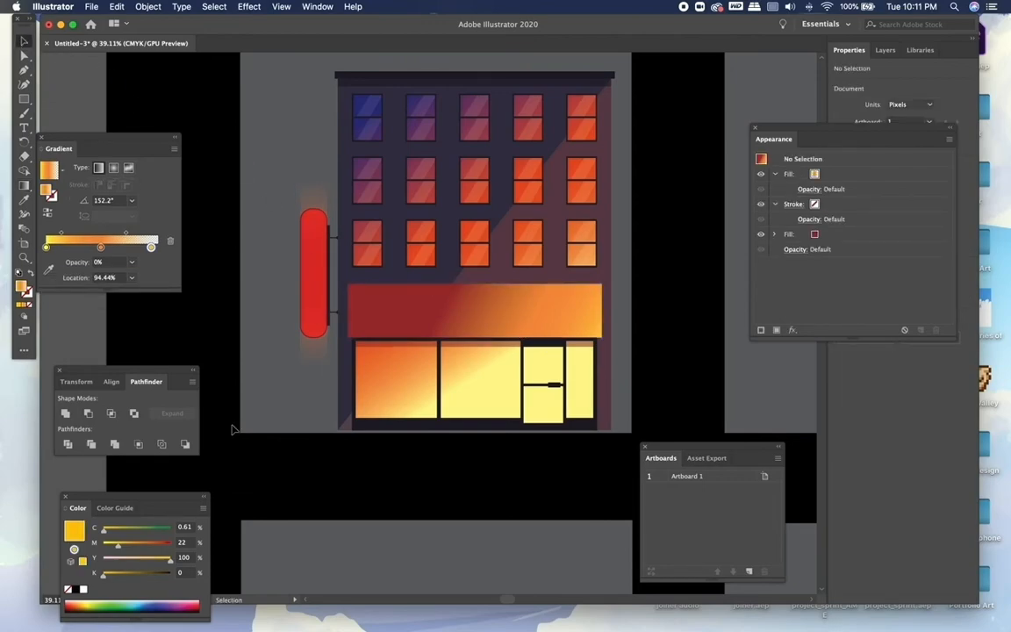
Examine how the banner's diagonal gradient fits with the lighting on the rest of the building
scroll(233, 429, down, 3)
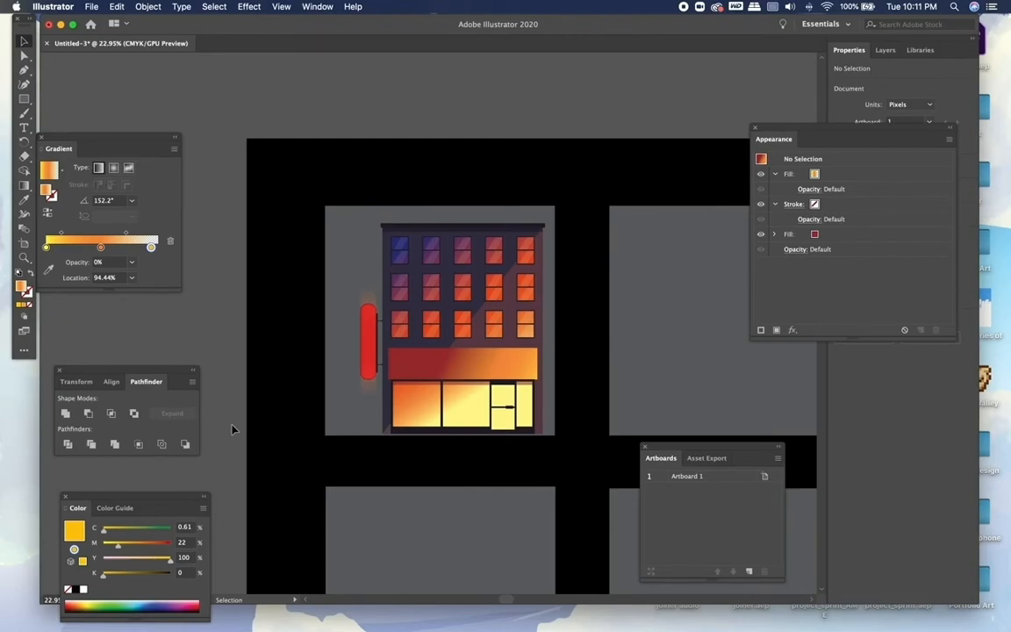
scroll(232, 429, up, 3)
scroll(233, 429, down, 2)
scroll(233, 429, right, 2)
scroll(233, 430, up, 5)
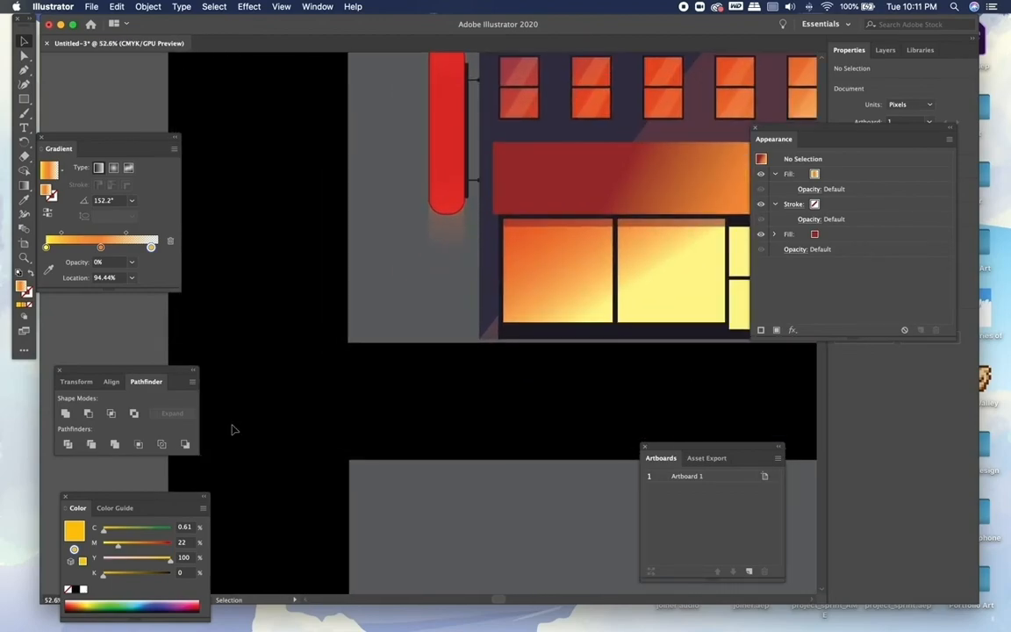
scroll(232, 429, up, 2)
scroll(233, 429, right, 3)
scroll(233, 429, right, 2)
scroll(233, 430, up, 1)
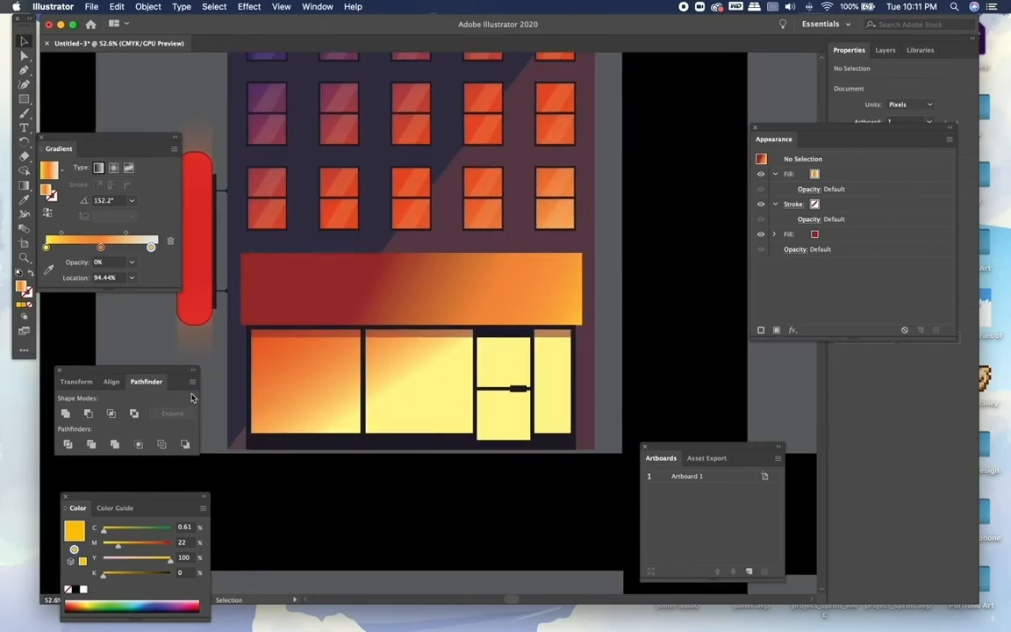
Adjust the storefront banner's diagonal gradient to 147.2° with the Gradient tool, extending its transparent end above the banner's upper edge, and deselect it
key(g)
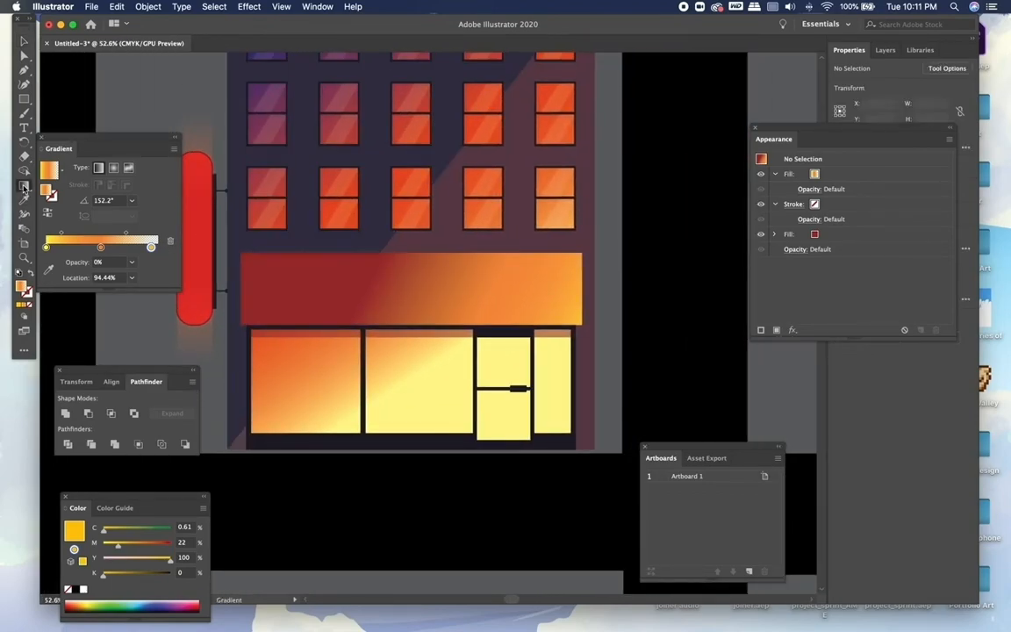
click(406, 271)
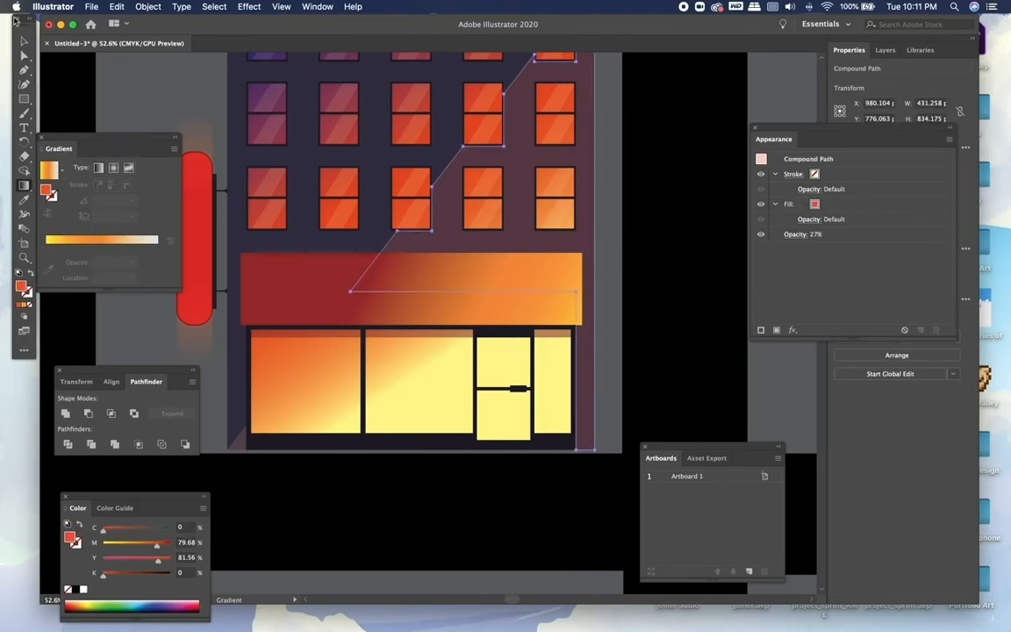
click(24, 41)
click(271, 277)
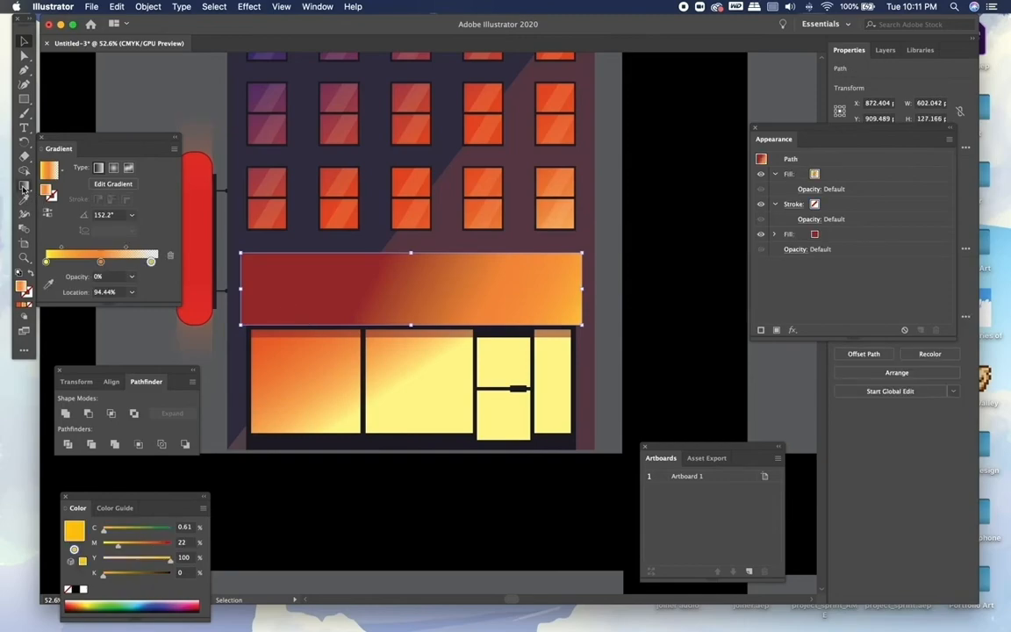
click(24, 186)
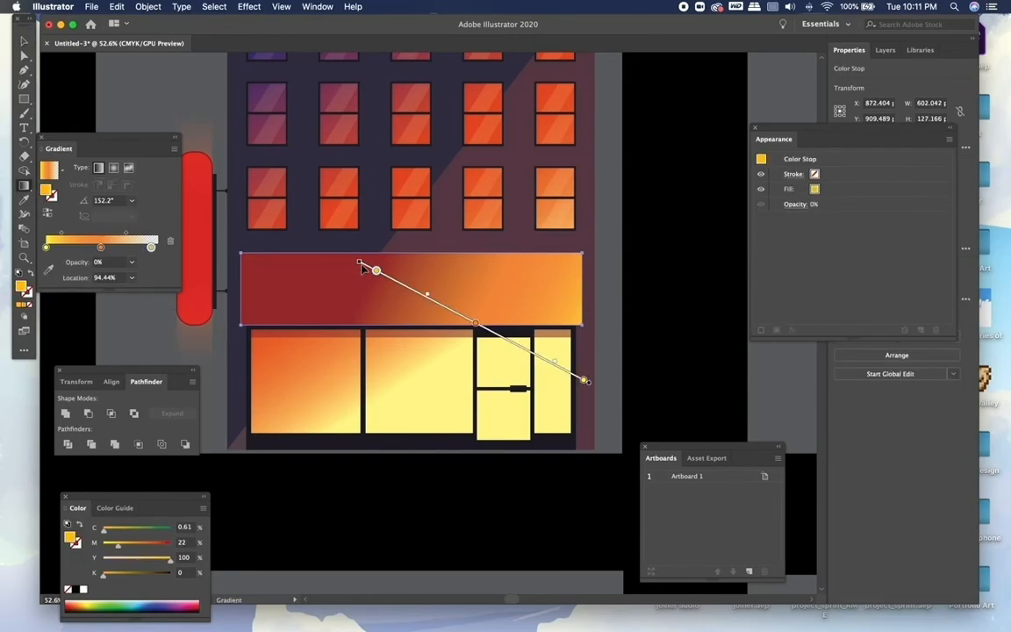
drag(361, 264, 378, 245)
mouse_move(361, 259)
mouse_down()
mouse_move(376, 244)
mouse_move(357, 234)
mouse_up()
drag(488, 342, 474, 331)
click(23, 40)
click(668, 225)
Draw a rectangular strip about 602 × 28.5 px across the full width of the banner's lower edge
scroll(669, 229, down, 3)
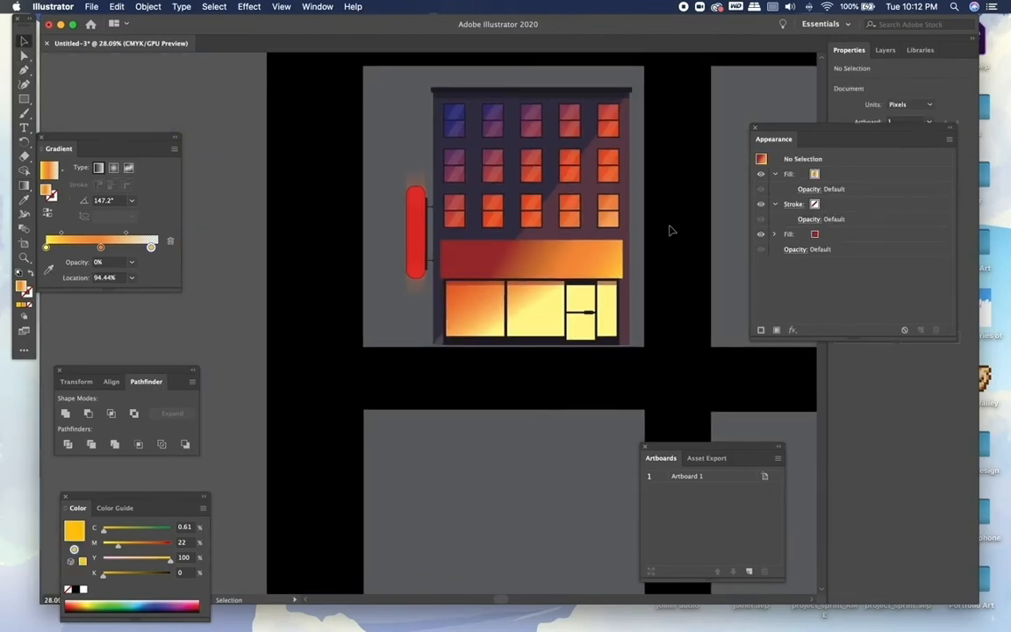
scroll(669, 230, down, 4)
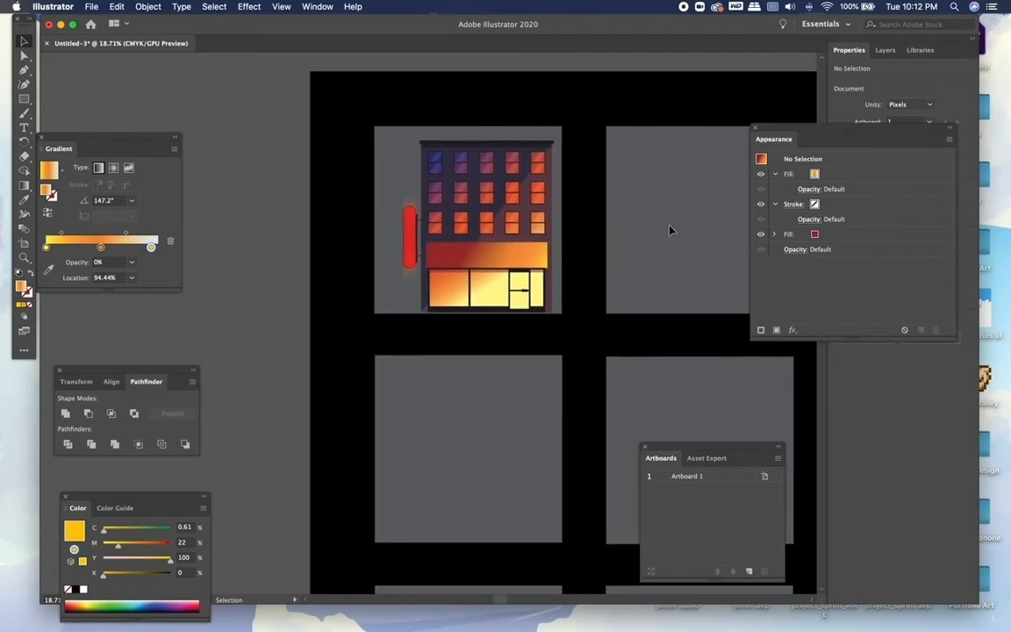
scroll(668, 230, up, 5)
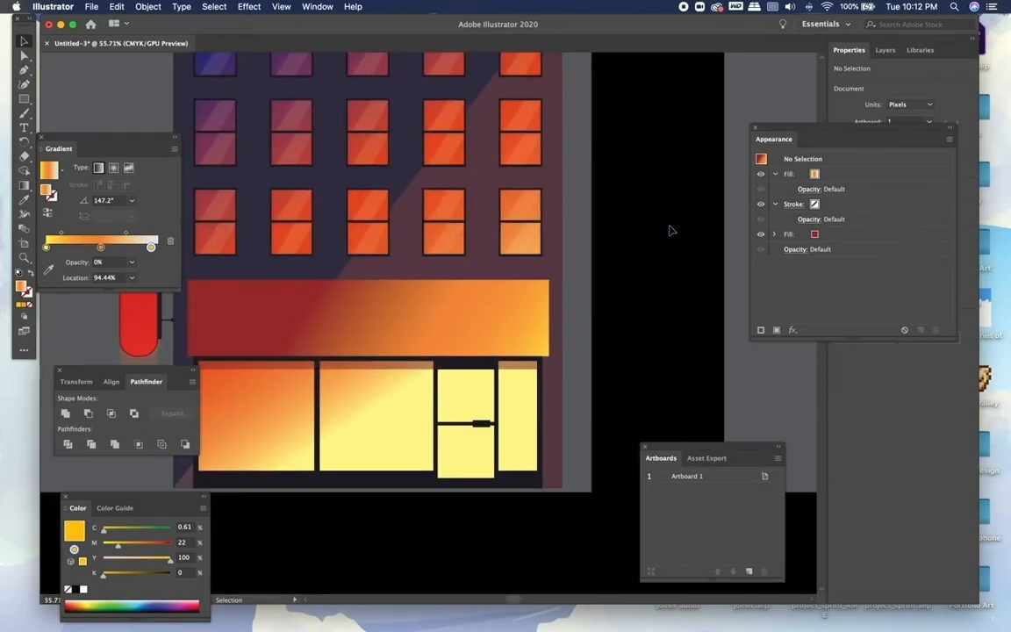
scroll(669, 230, up, 1)
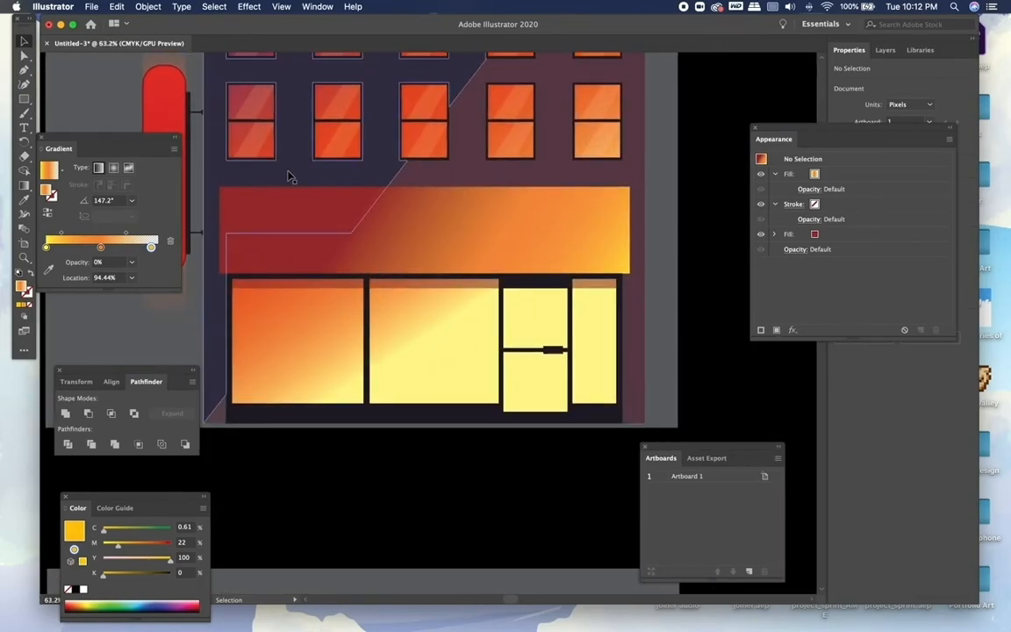
click(23, 99)
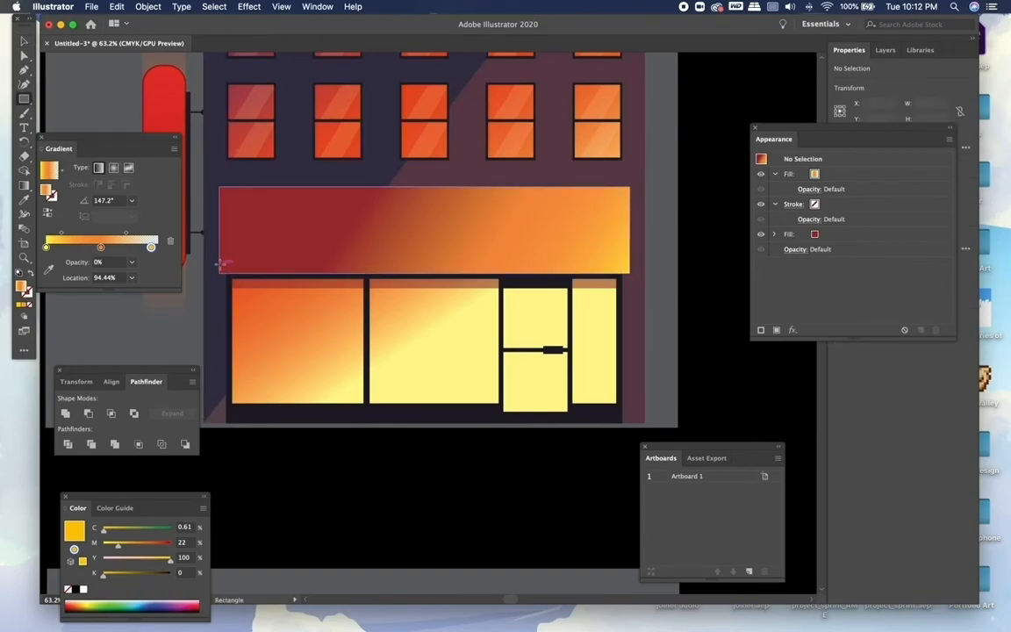
drag(220, 260, 630, 273)
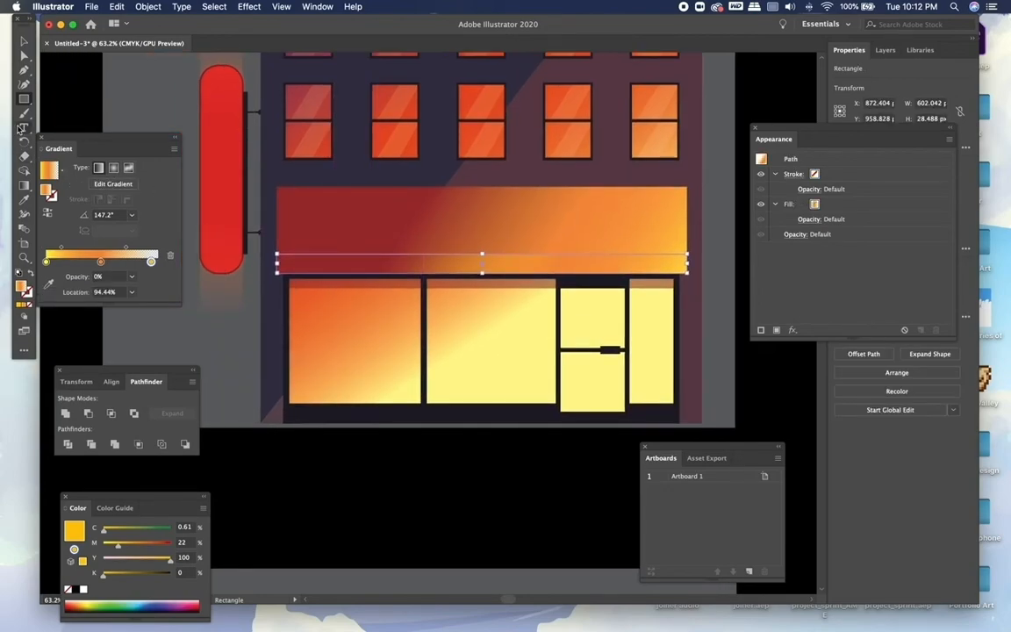
Try copying the wall sign's glowing red fill onto the strip with the Eyedropper, and undo it
key(i)
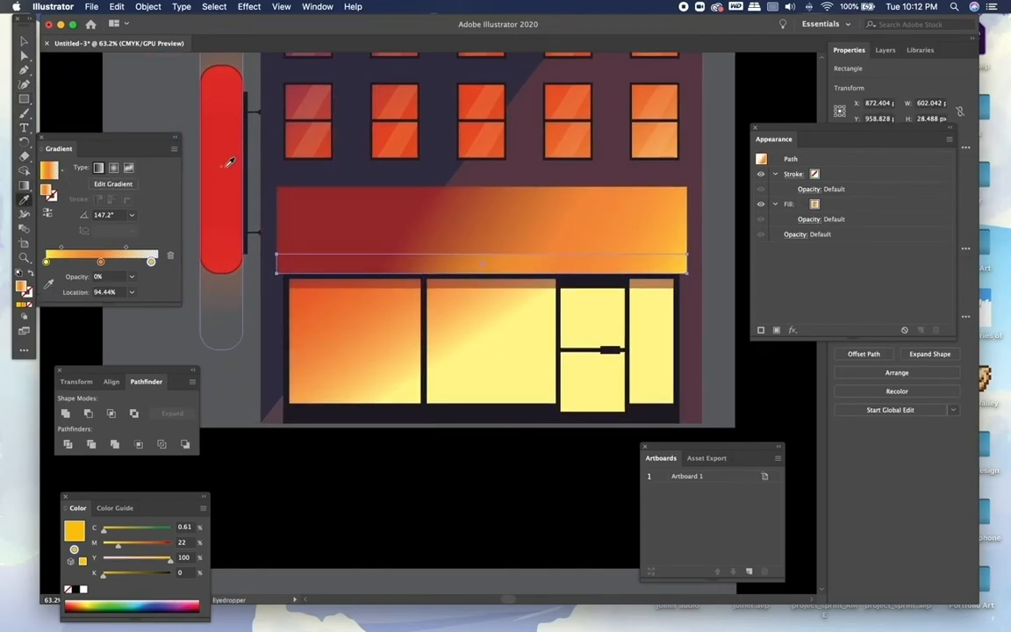
click(226, 167)
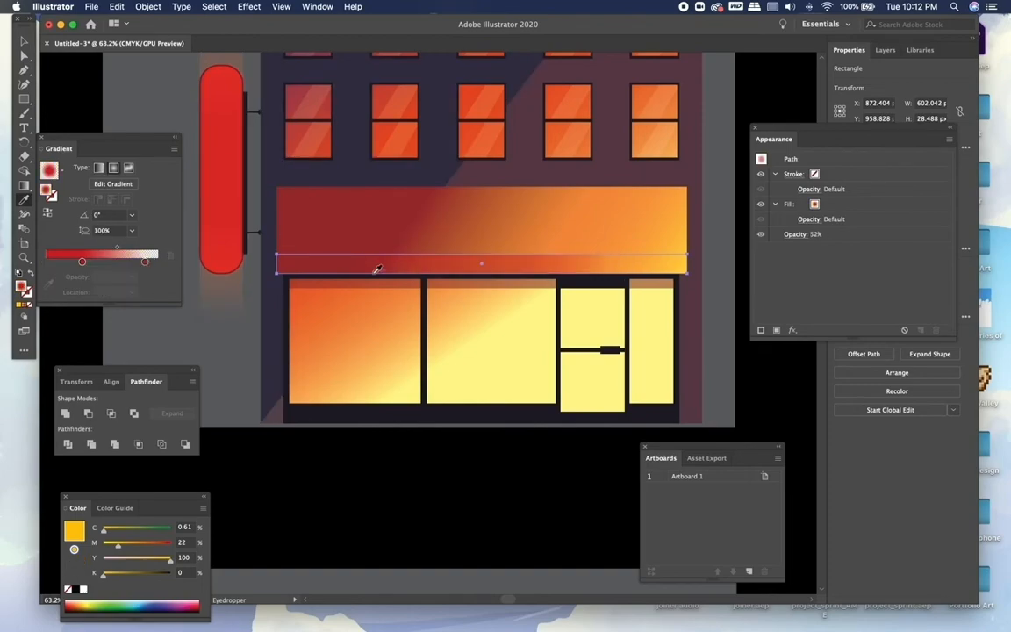
key(super+z)
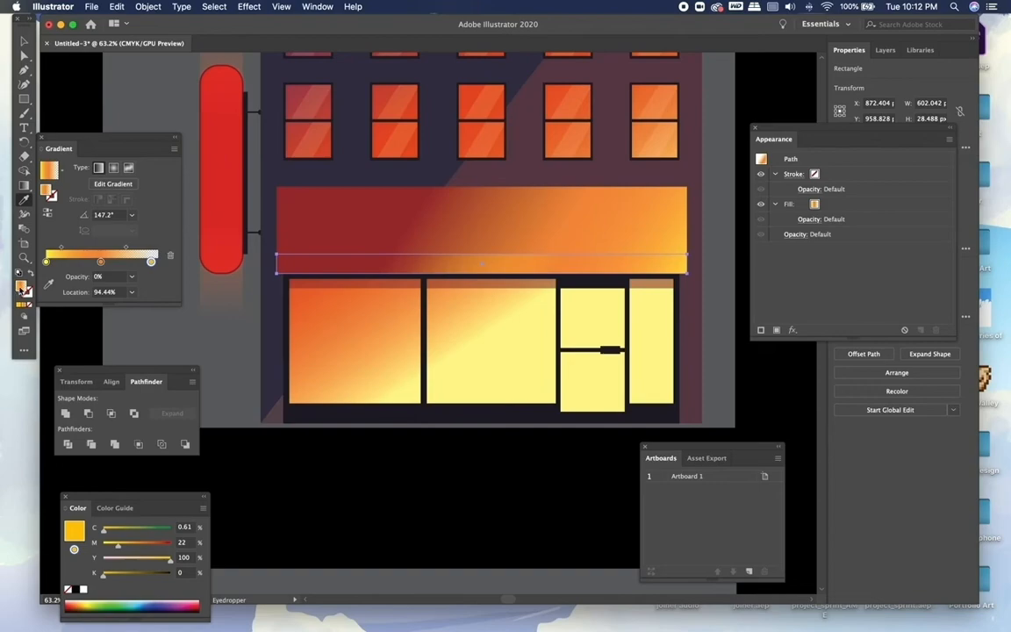
Fill the strip with solid dark red at C 15.77, M 100, Y 100, K 6.68 and deselect it
double_click(21, 288)
text(FC0829)
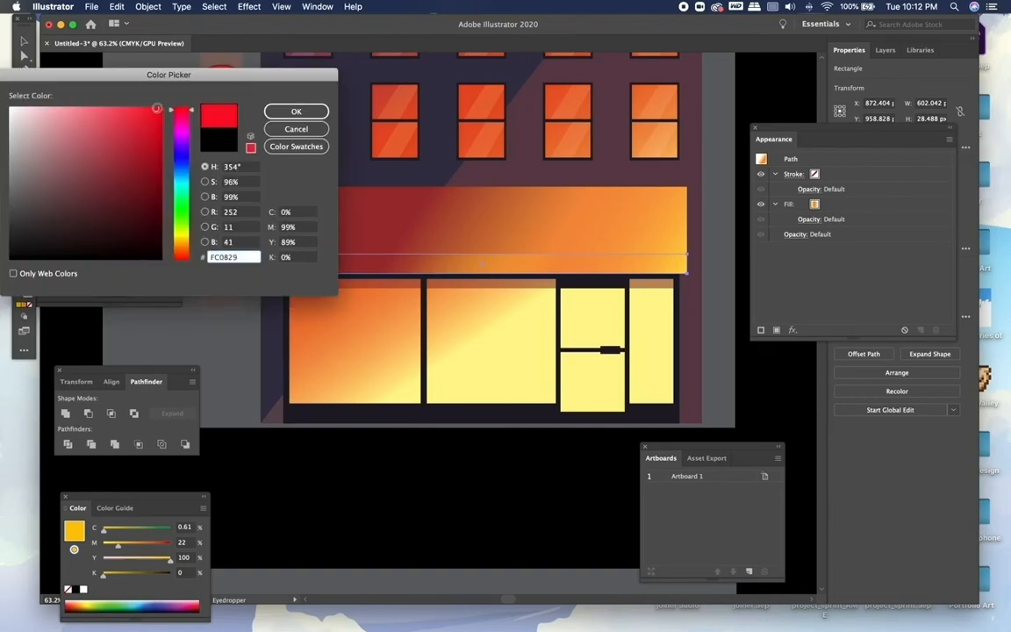
drag(145, 140, 163, 141)
click(185, 249)
drag(185, 252, 187, 259)
click(295, 111)
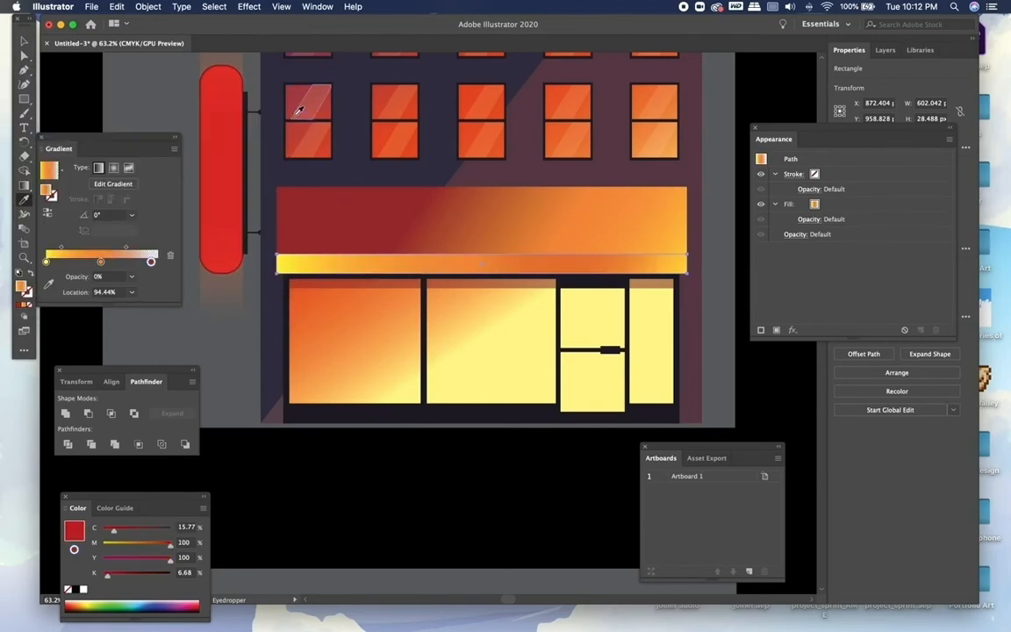
click(20, 306)
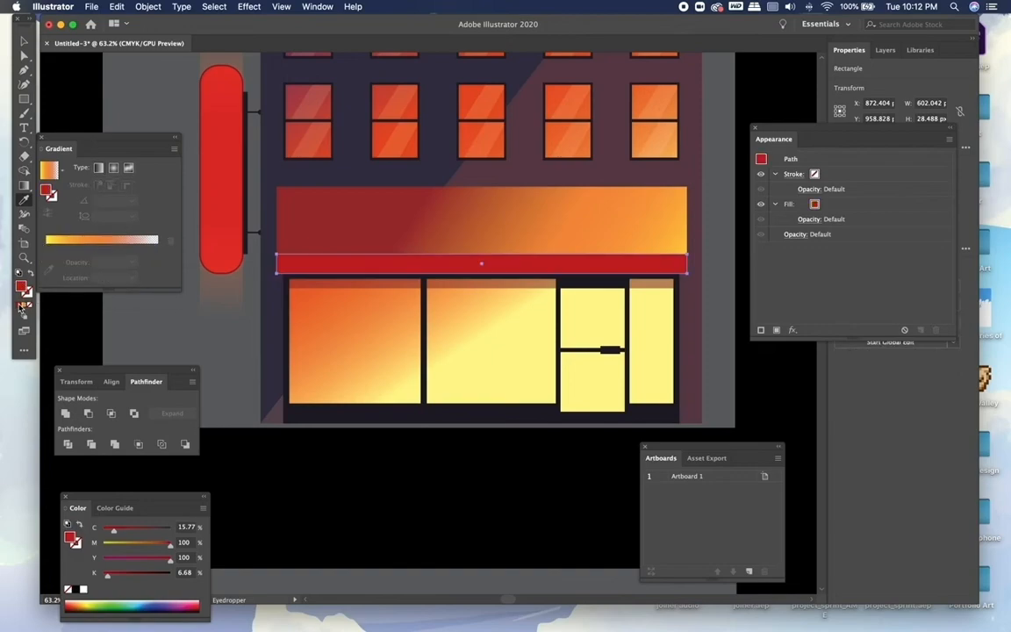
click(24, 42)
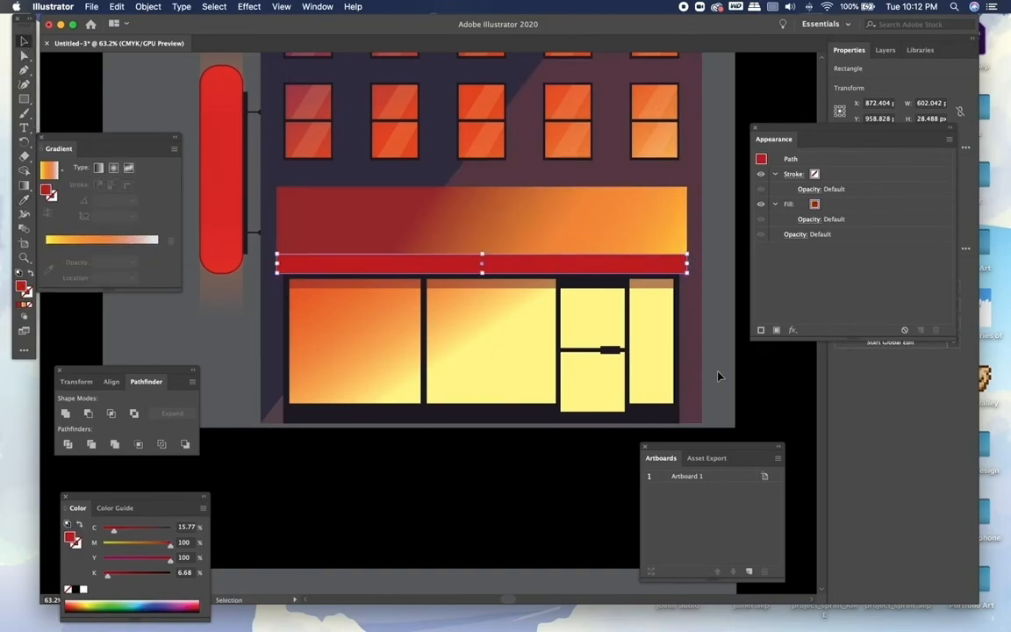
click(718, 376)
Move the Appearance panel out of the way and lower the red strip's opacity to 28%
scroll(718, 377, up, 1)
scroll(718, 376, up, 1)
click(672, 239)
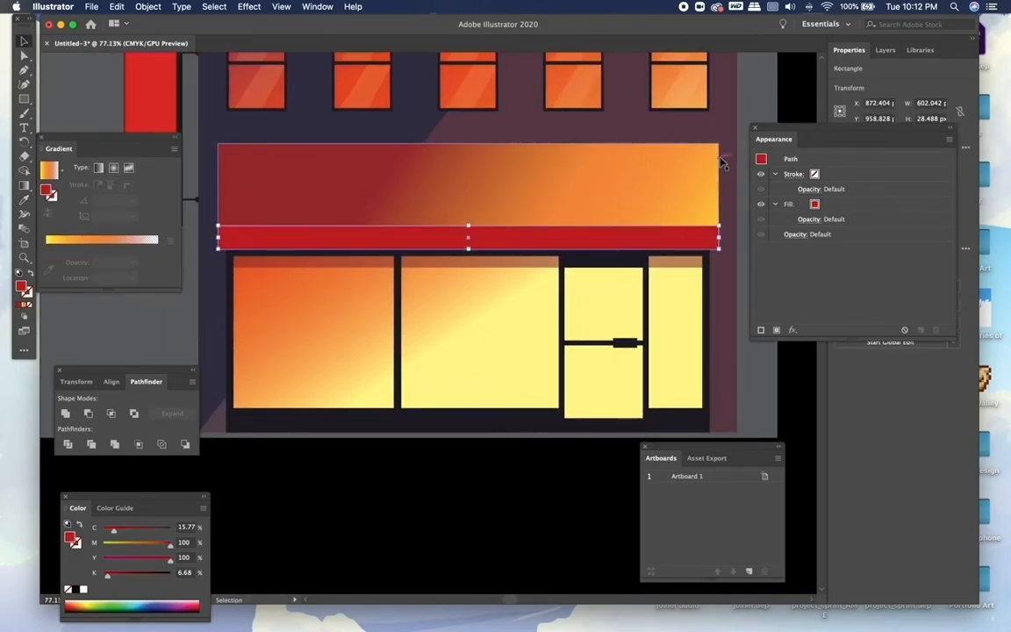
drag(775, 129, 830, 434)
click(915, 218)
drag(916, 234, 882, 235)
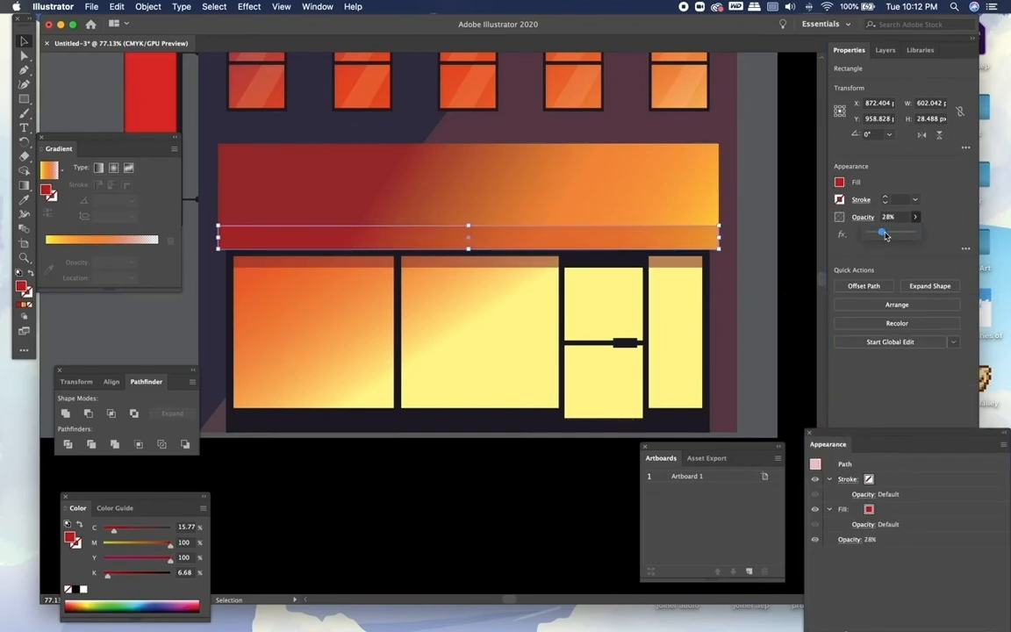
click(777, 252)
Darken the lower strip's red fill by setting its black value to 33%, and deselect it
scroll(774, 253, down, 5)
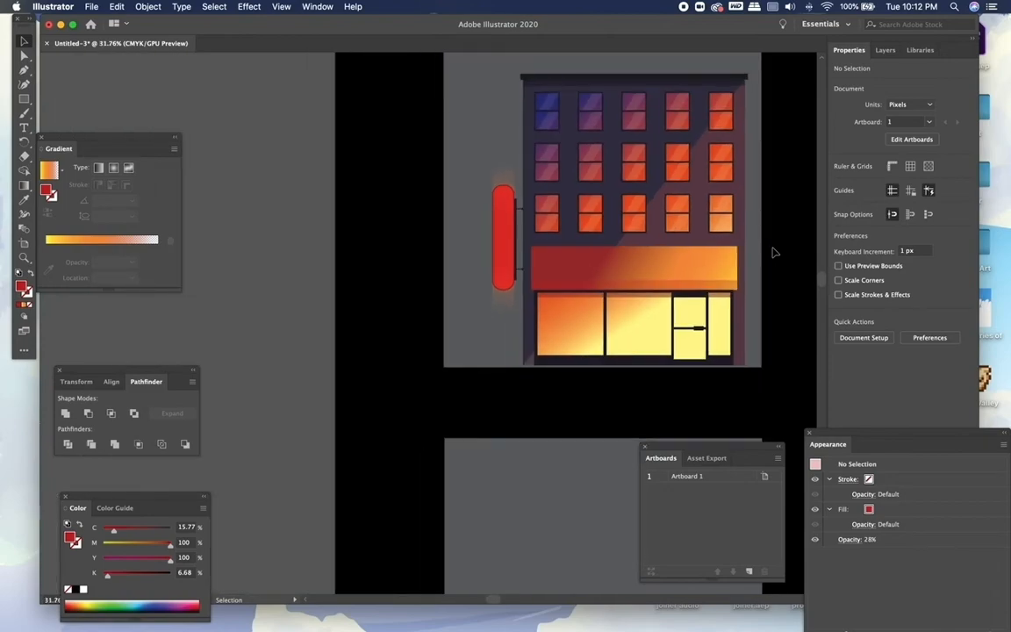
scroll(773, 250, up, 2)
click(670, 307)
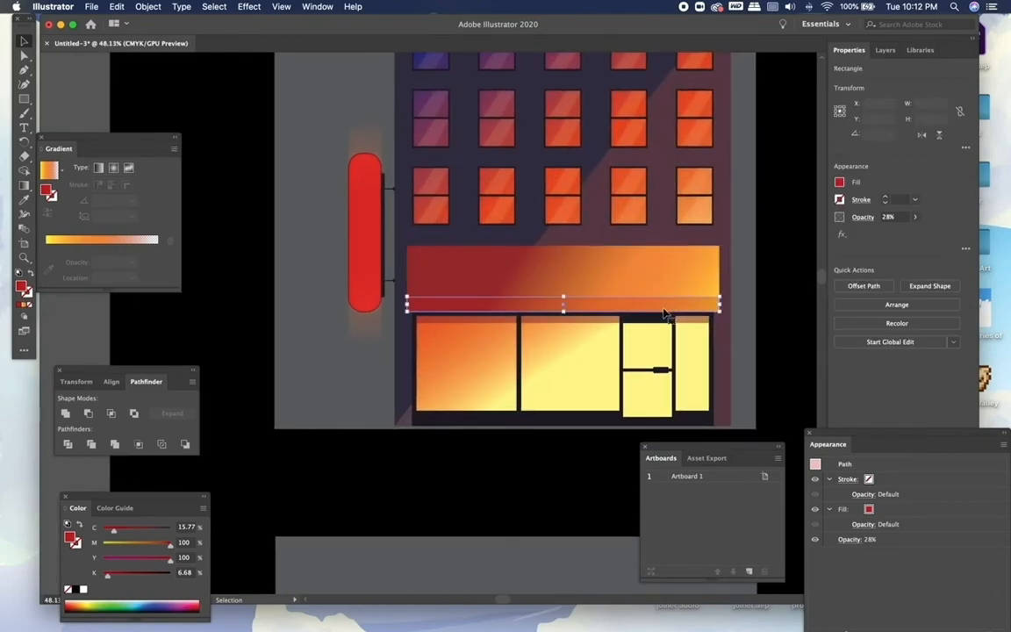
click(119, 575)
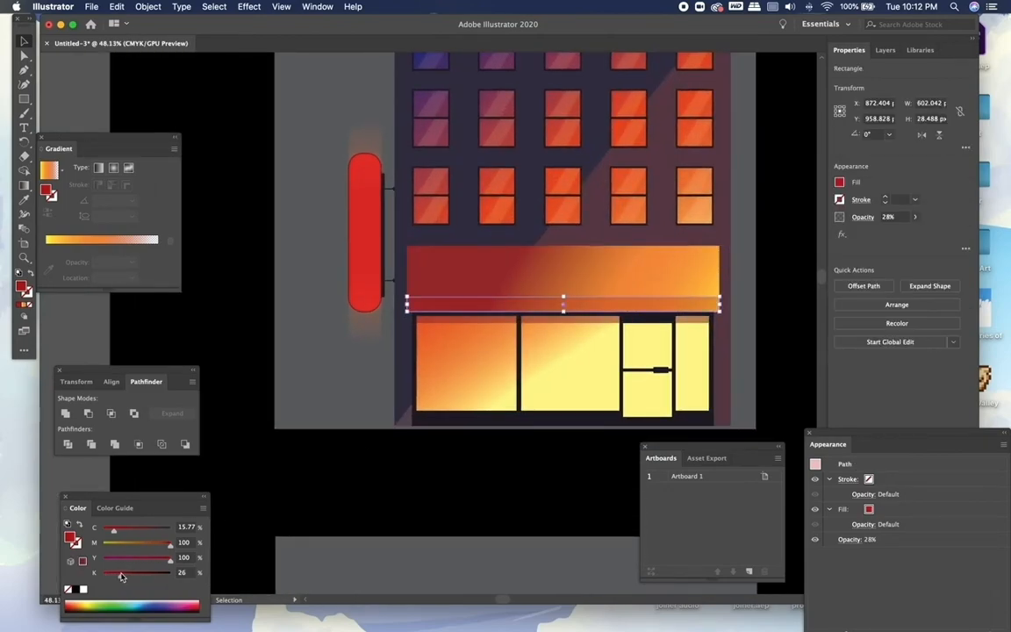
click(207, 313)
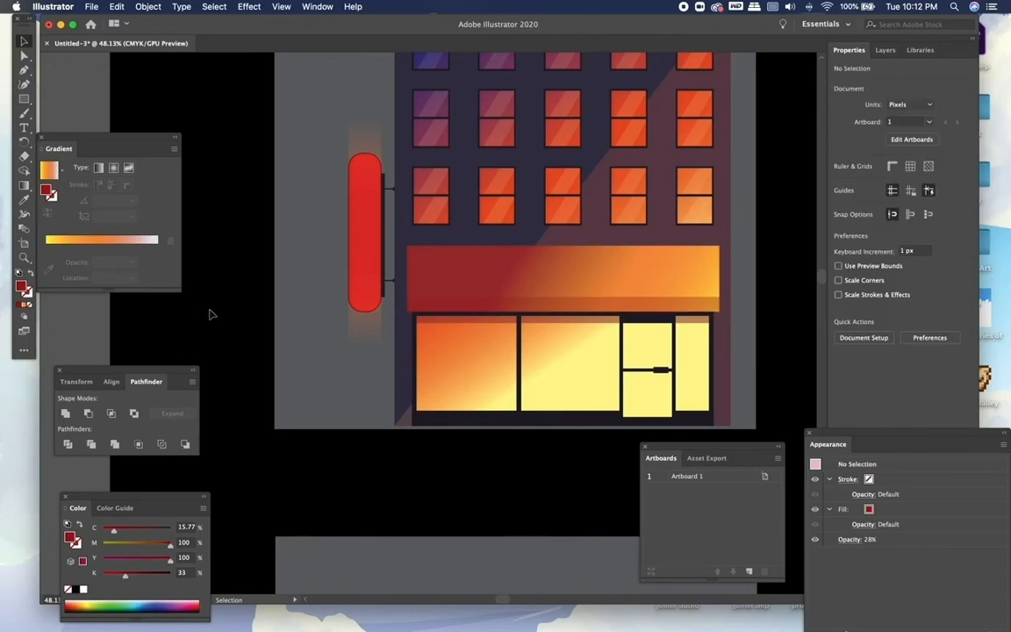
Duplicate the lower strip in place and shrink the copy to about half its height along the banner's bottom edge
scroll(338, 295, up, 2)
click(338, 296)
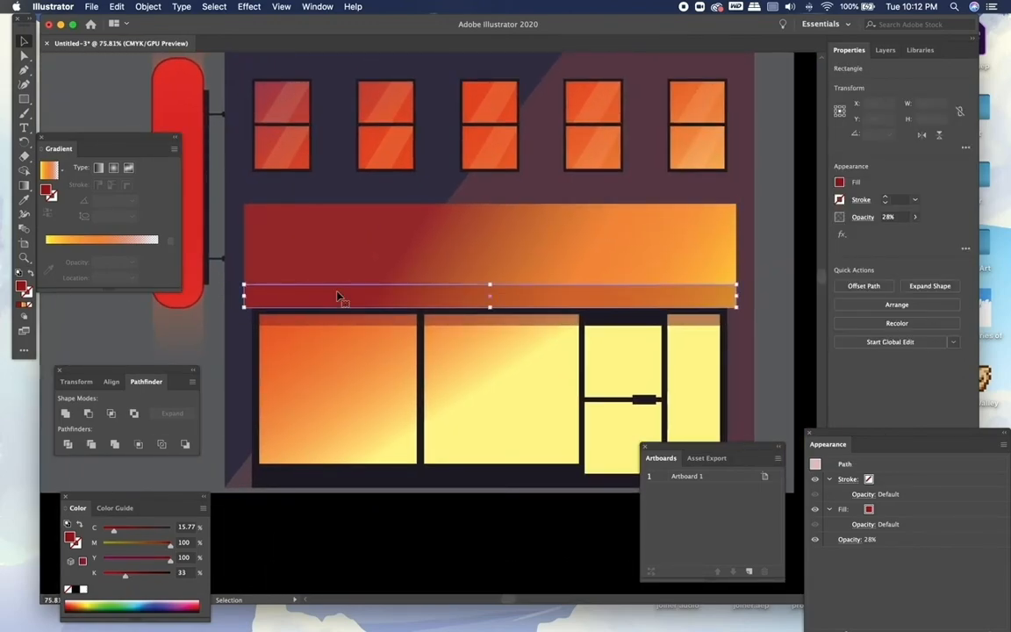
drag(338, 296, 391, 301)
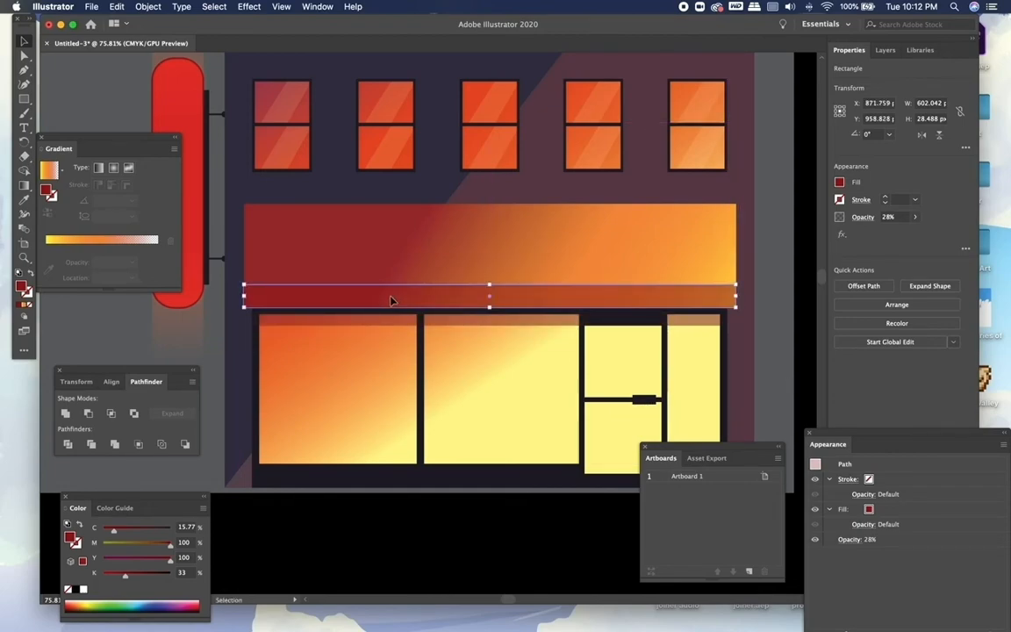
drag(489, 285, 492, 296)
click(760, 291)
scroll(760, 291, down, 3)
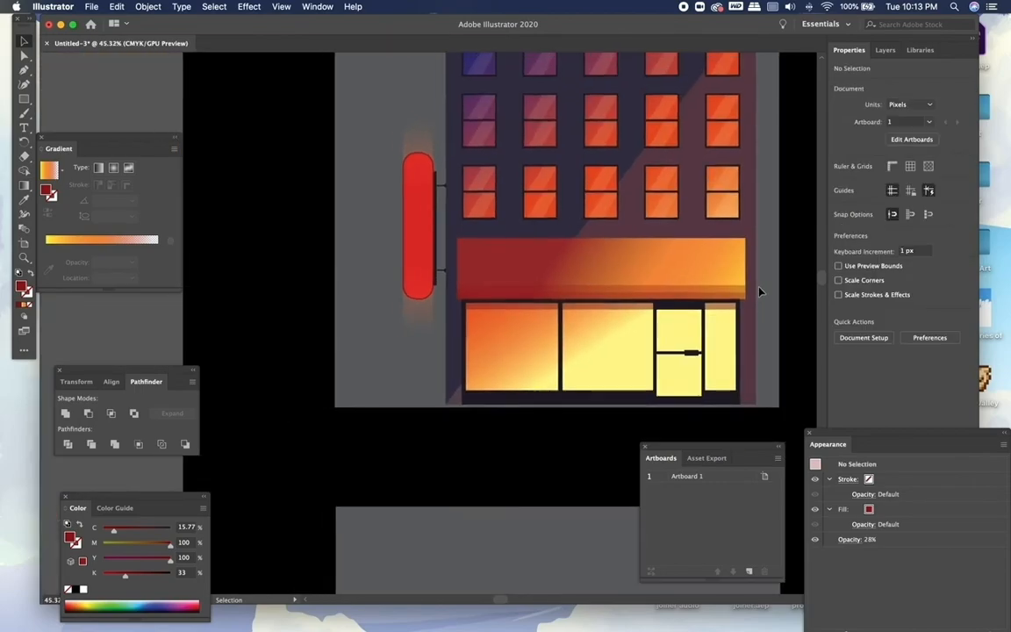
Duplicate the full-height strip up to the banner's upper edge and set the copy's opacity to 15%
scroll(760, 292, up, 5)
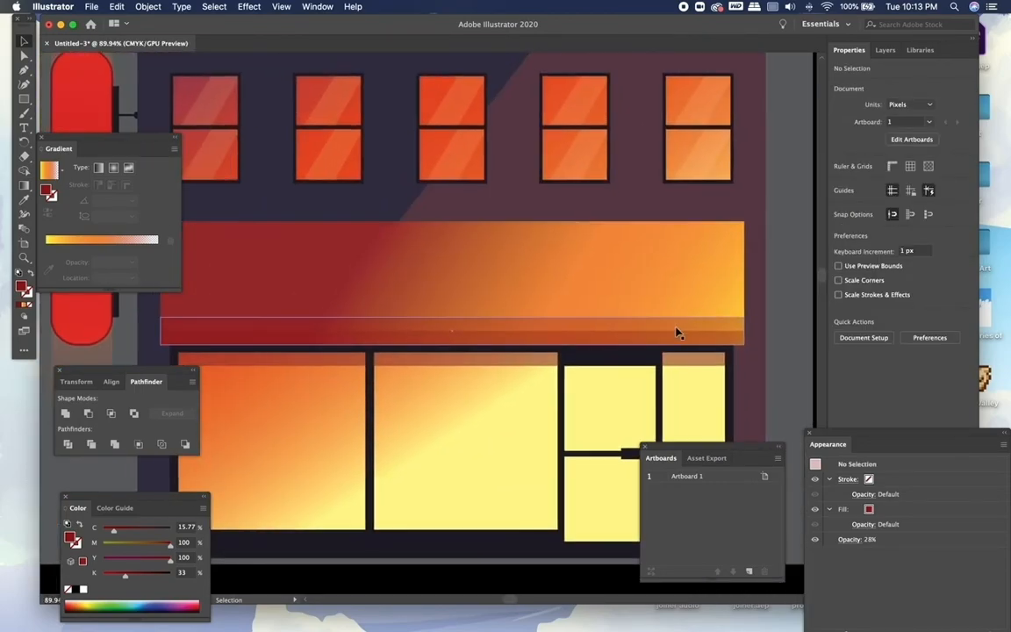
click(677, 332)
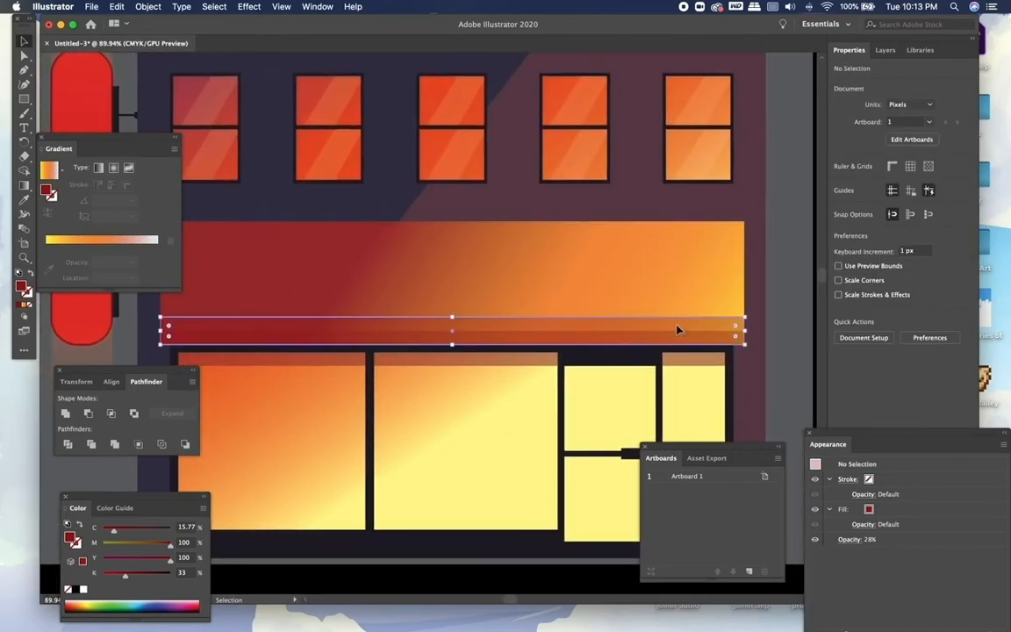
drag(676, 332, 630, 243)
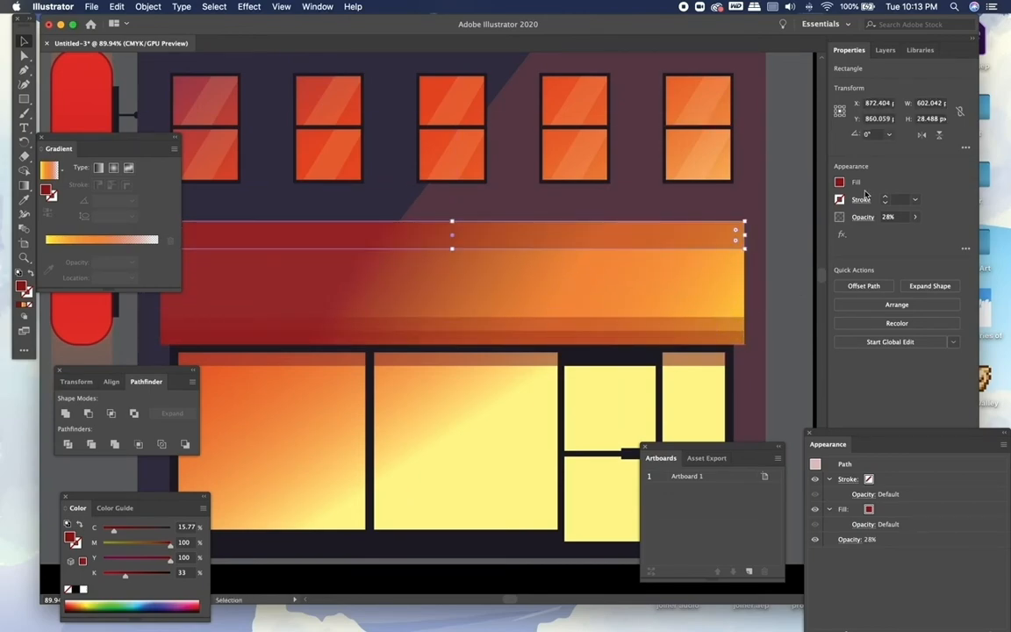
click(917, 219)
drag(879, 235, 872, 235)
click(791, 242)
scroll(791, 242, down, 6)
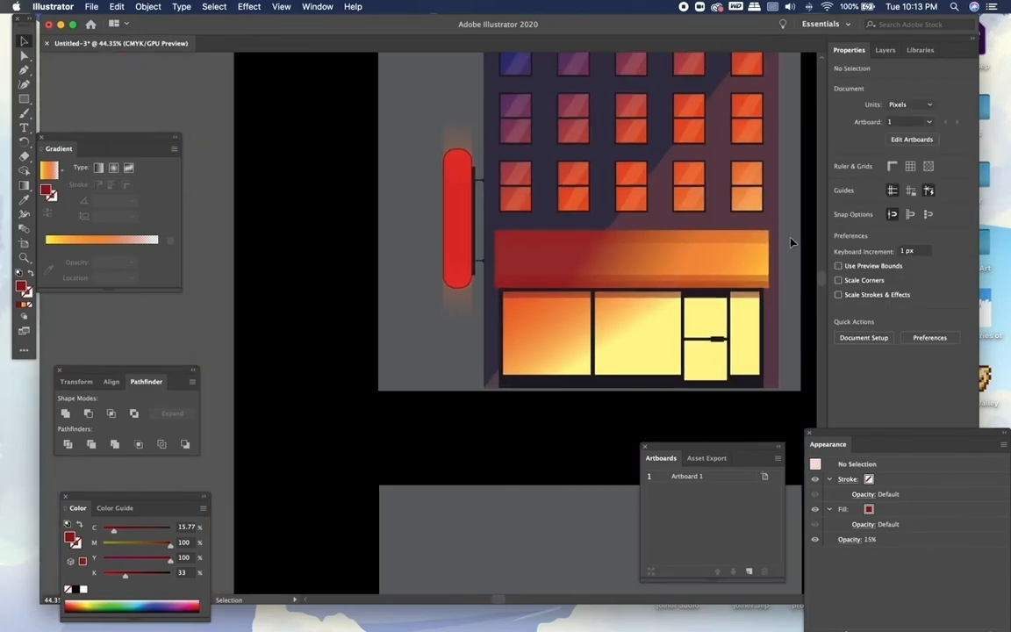
scroll(791, 242, right, 5)
scroll(791, 242, up, 1)
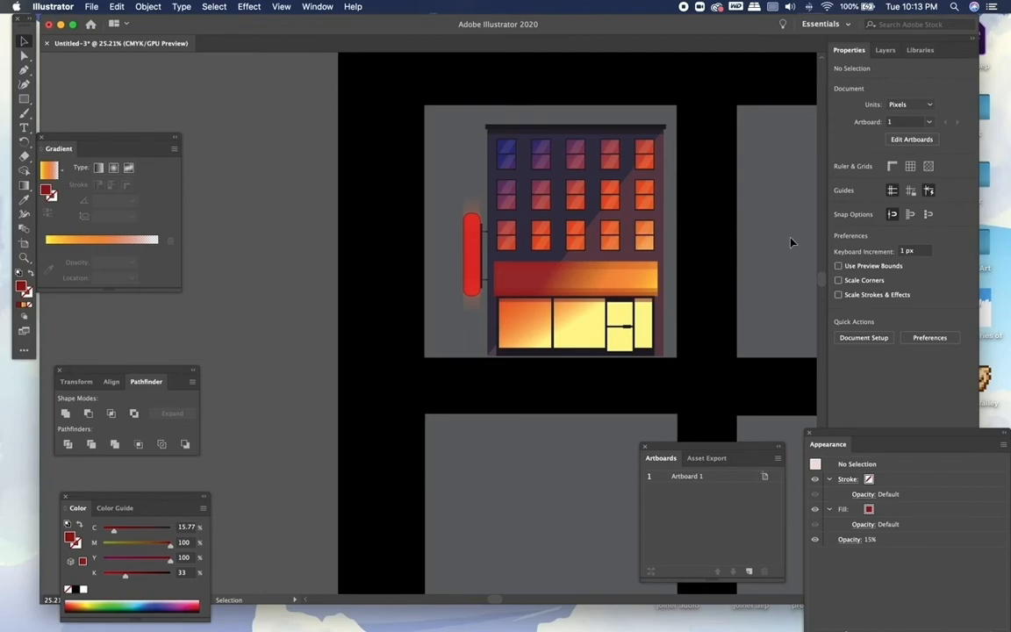
scroll(791, 242, up, 5)
scroll(791, 242, down, 3)
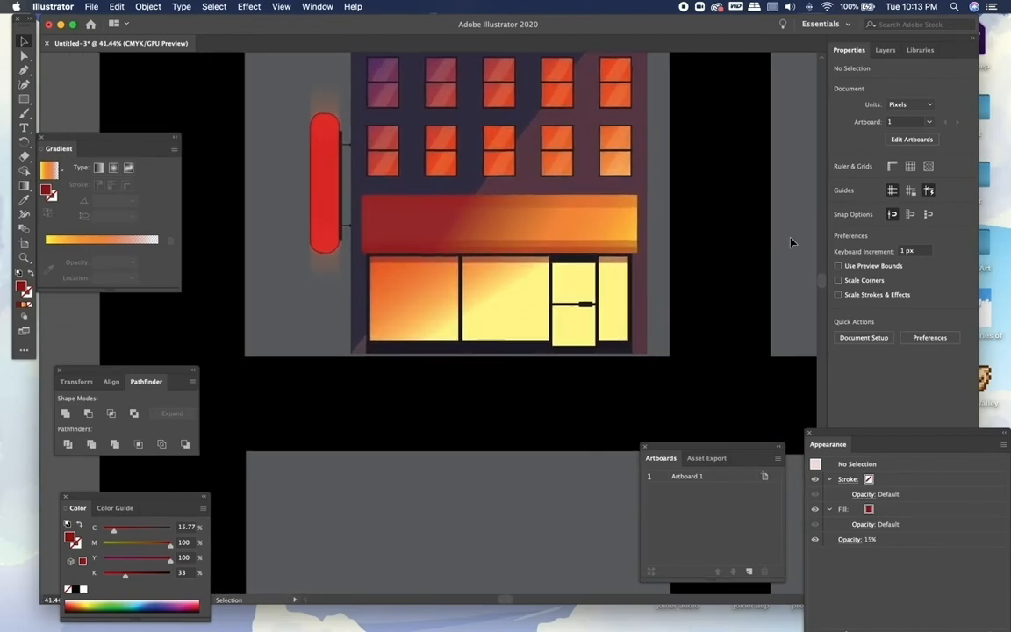
Draw a closed slanted band across the middle shop window with the Pen tool, from its upper-right corner down to its lower-left corner
scroll(790, 243, up, 3)
scroll(790, 242, up, 2)
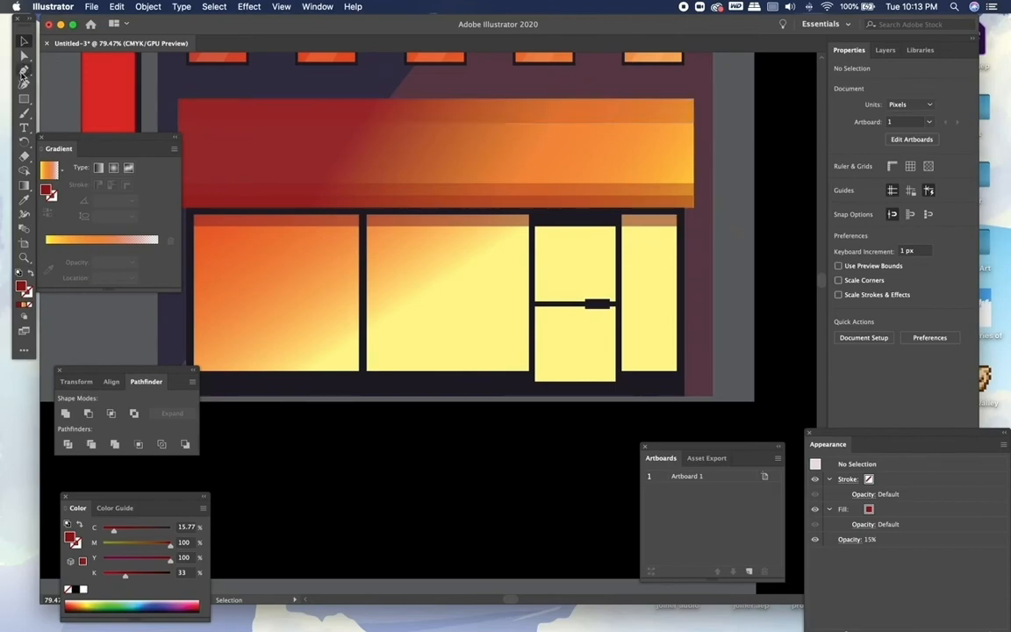
click(25, 71)
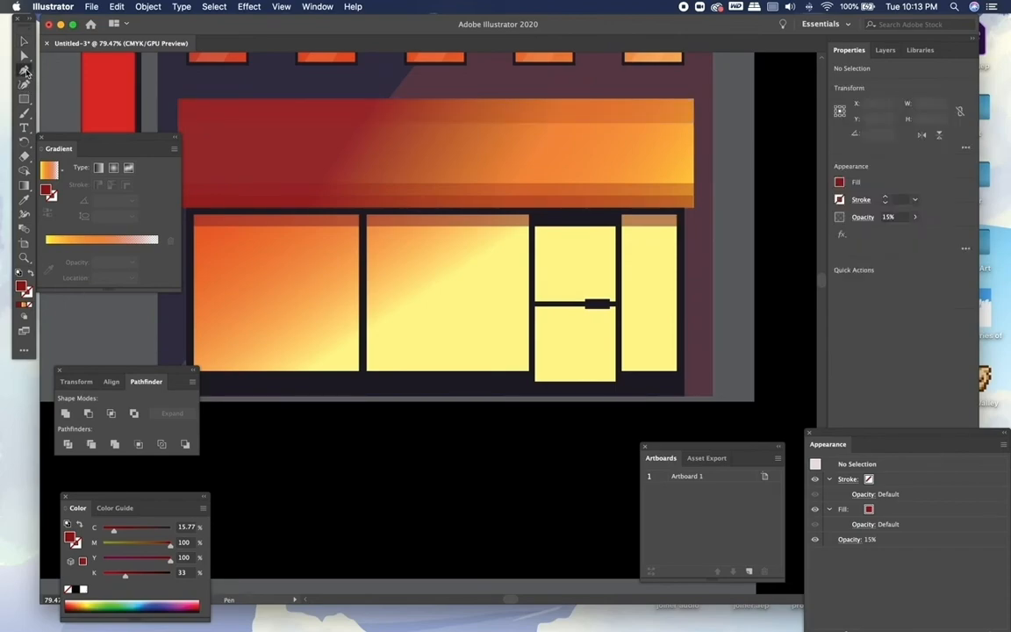
click(457, 214)
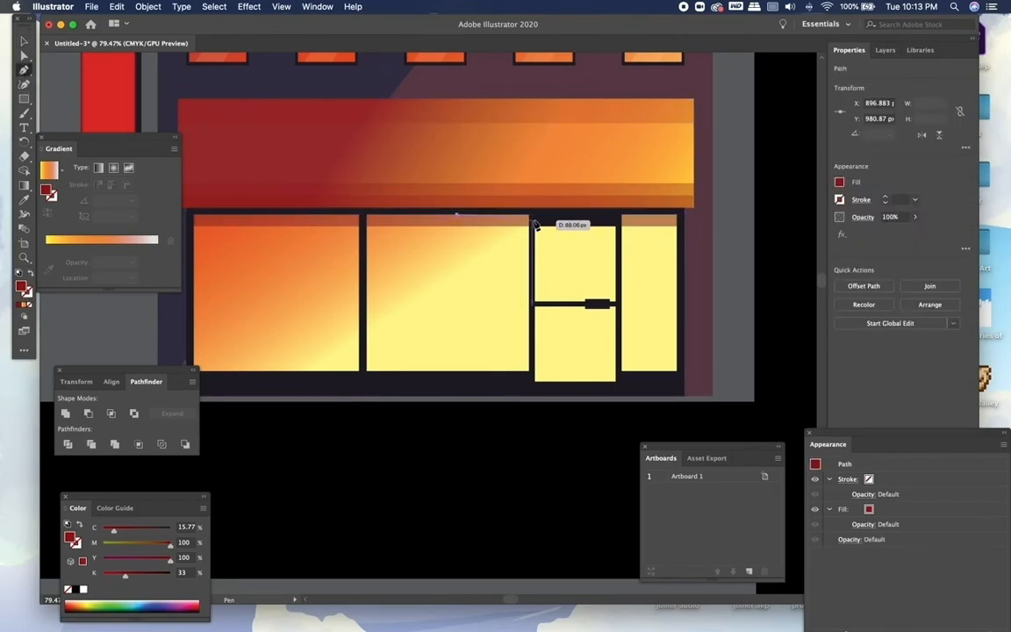
click(528, 215)
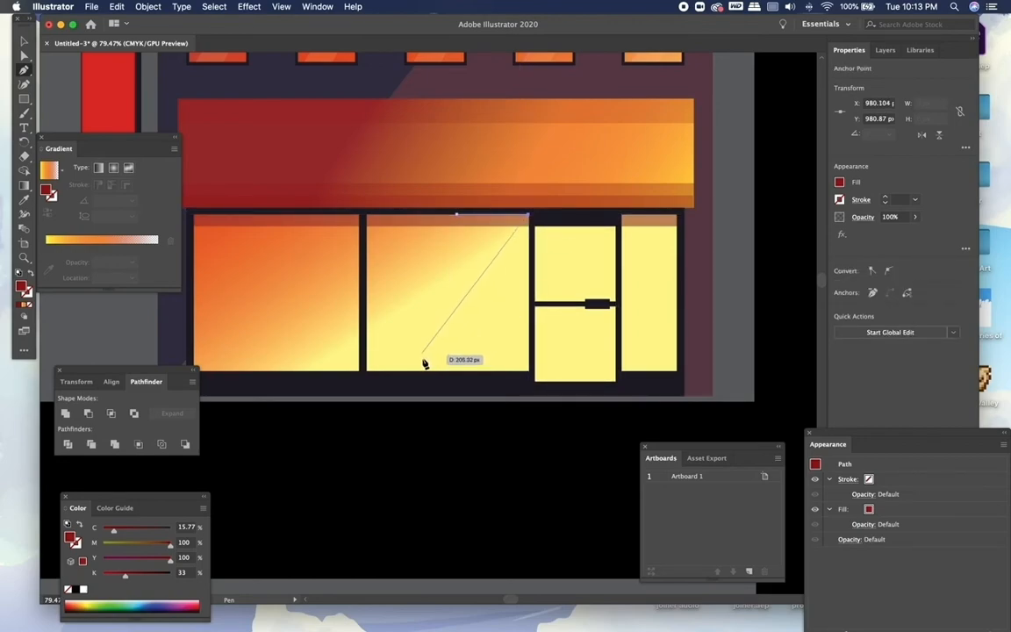
click(428, 373)
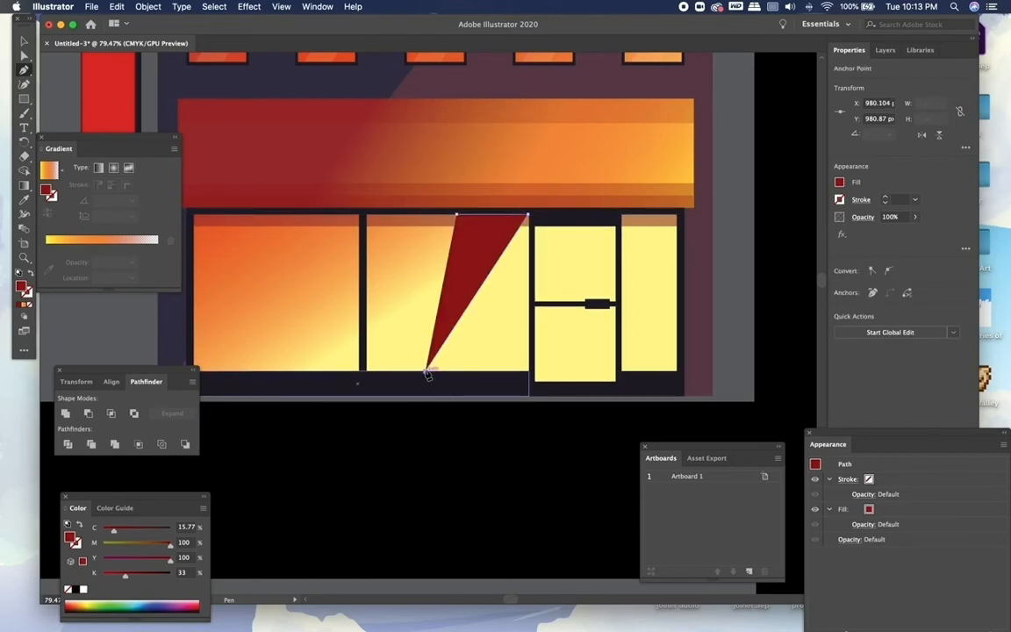
click(369, 369)
click(457, 215)
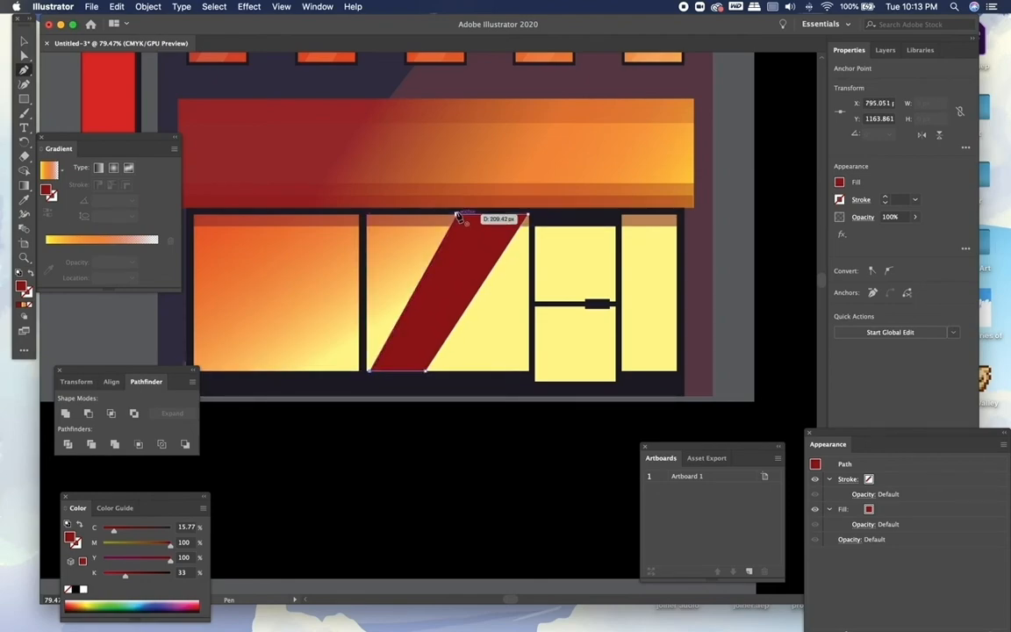
scroll(386, 363, up, 4)
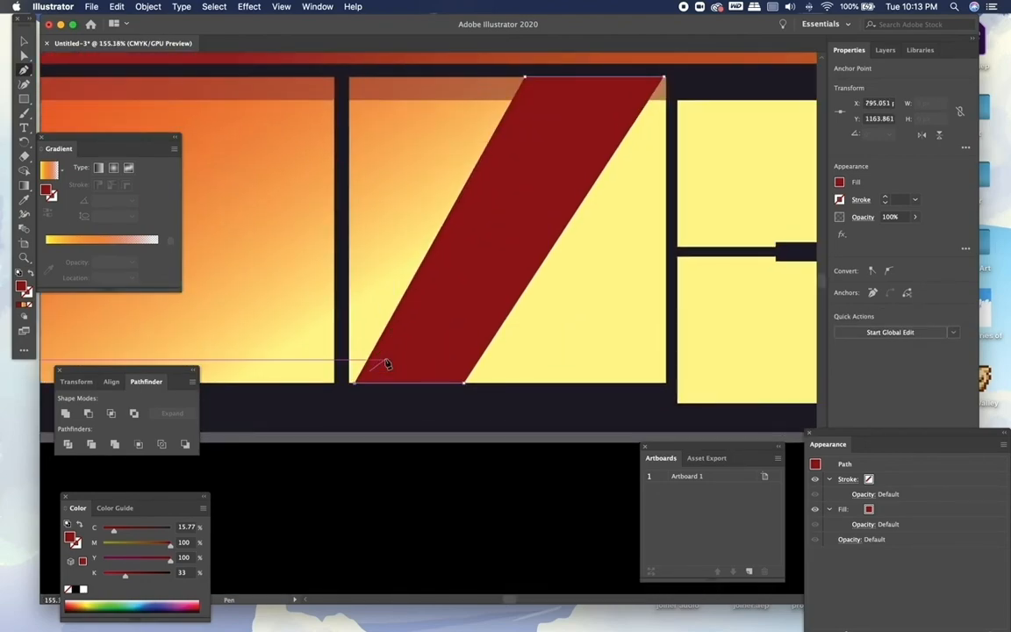
click(353, 384)
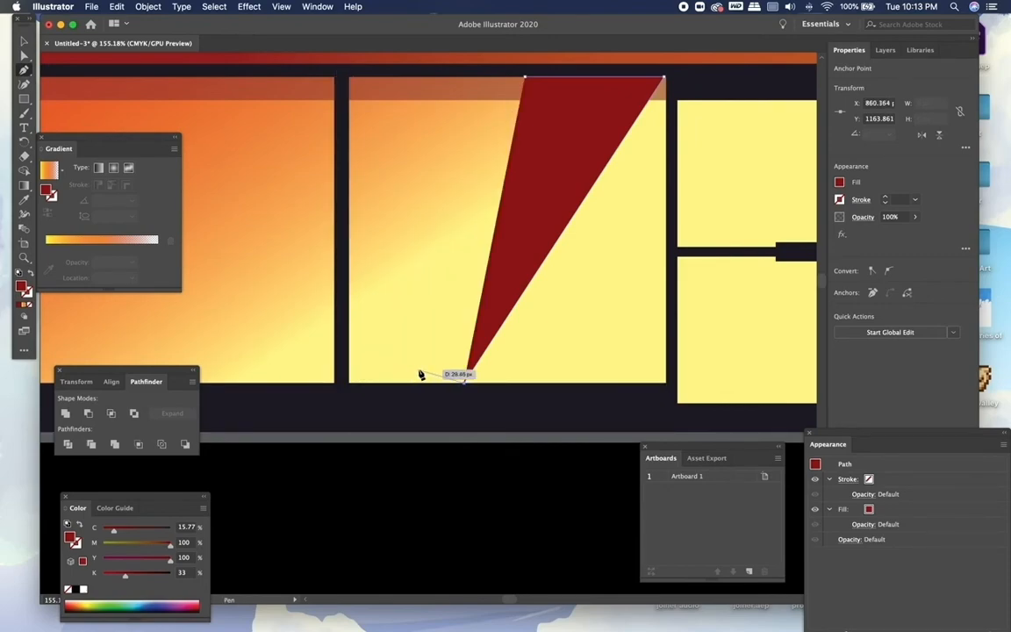
click(351, 384)
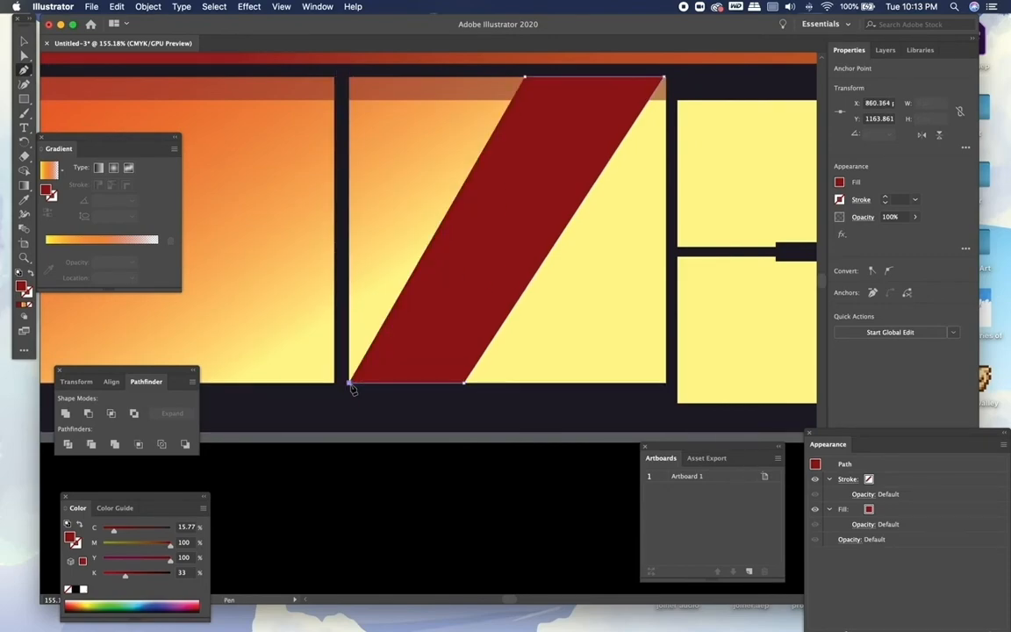
click(350, 360)
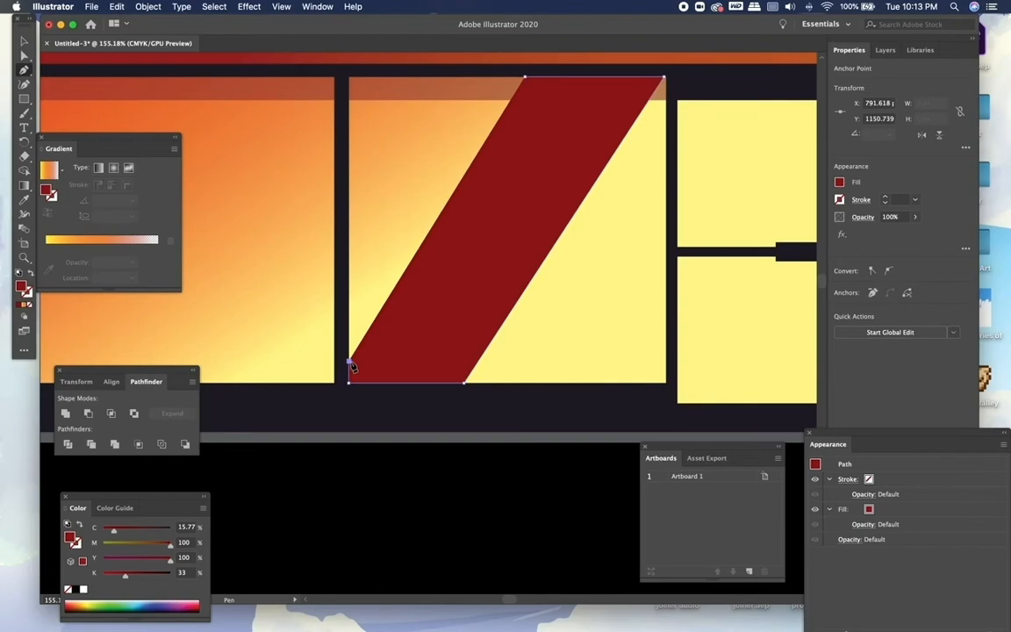
click(525, 79)
Shift the band's upper-left point slightly inward along the window's upper edge with the Curvature tool
key(shift+grave)
scroll(515, 162, up, 3)
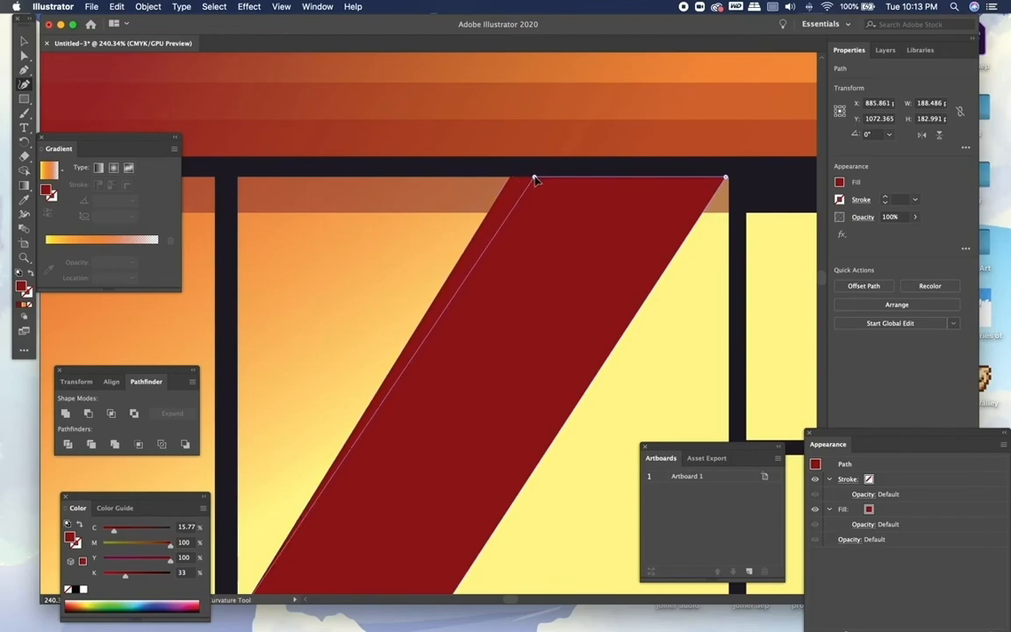
scroll(535, 179, down, 5)
scroll(535, 180, up, 4)
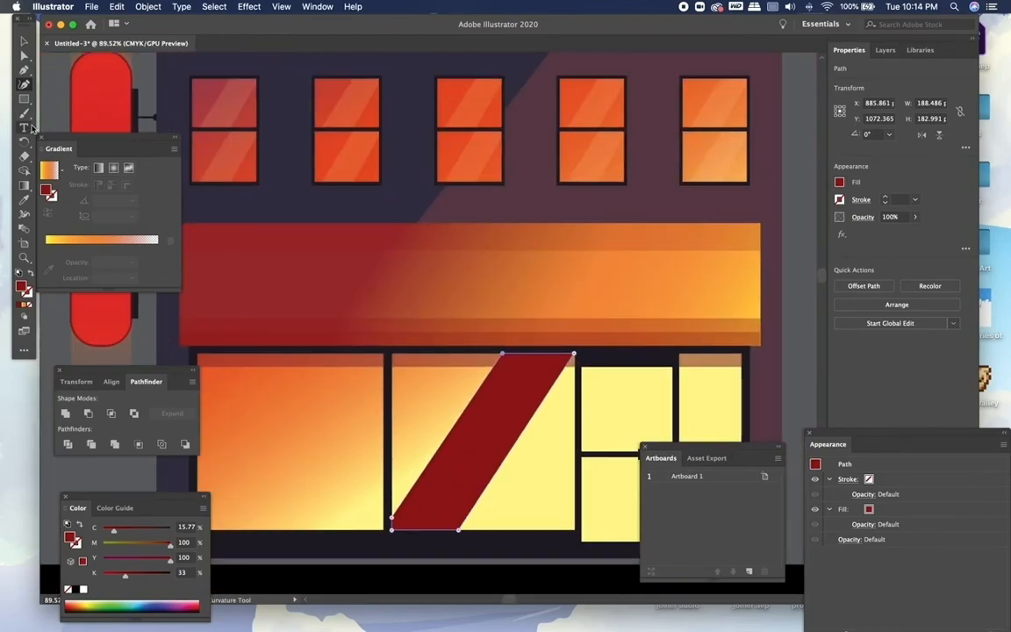
Copy the pale translucent appearance of an upstairs window reflection onto the slanted band with the Eyedropper, and deselect it
click(24, 199)
click(240, 141)
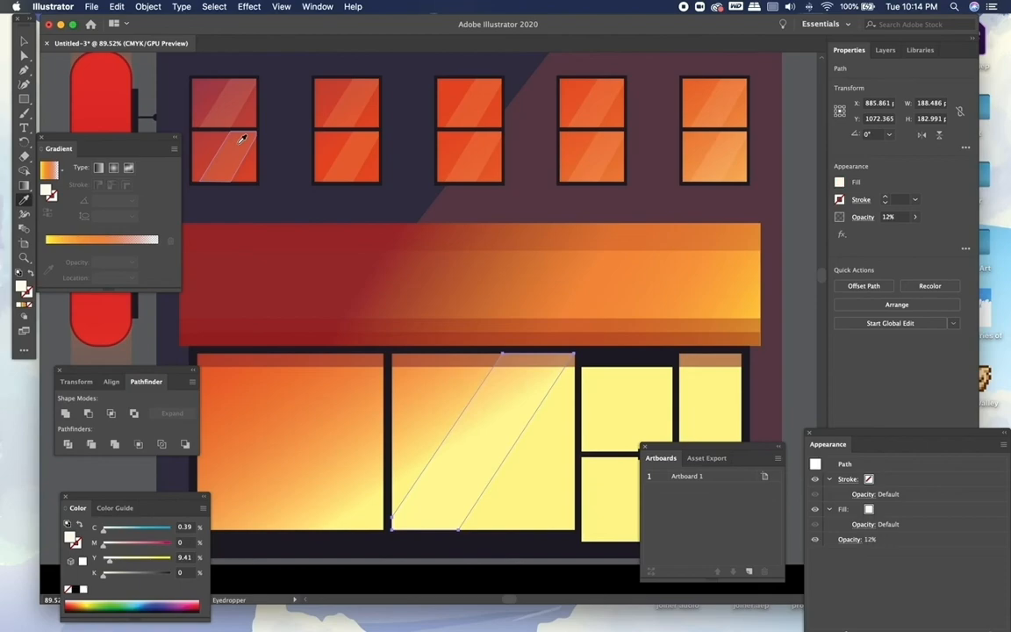
click(24, 41)
click(62, 77)
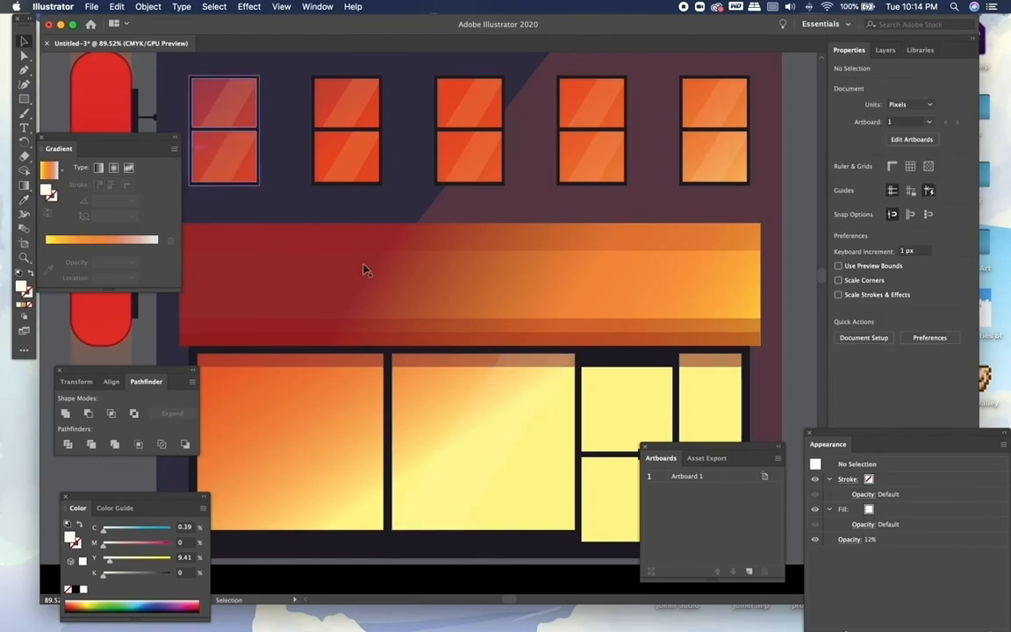
Raise the opacity of the shop window's reflection band to 25% and deselect it
scroll(334, 246, down, 2)
click(481, 388)
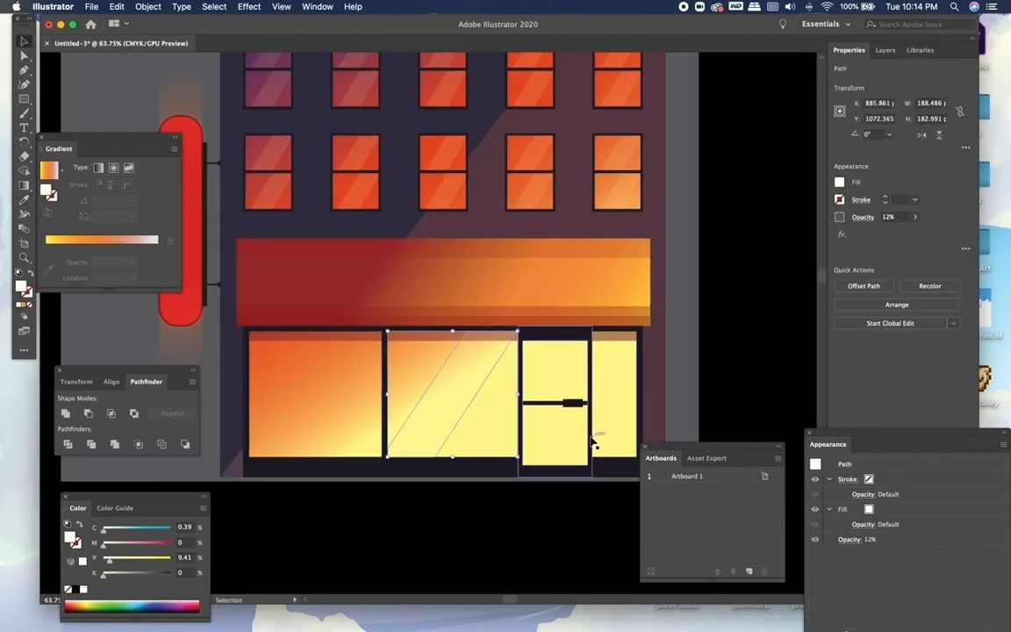
click(916, 218)
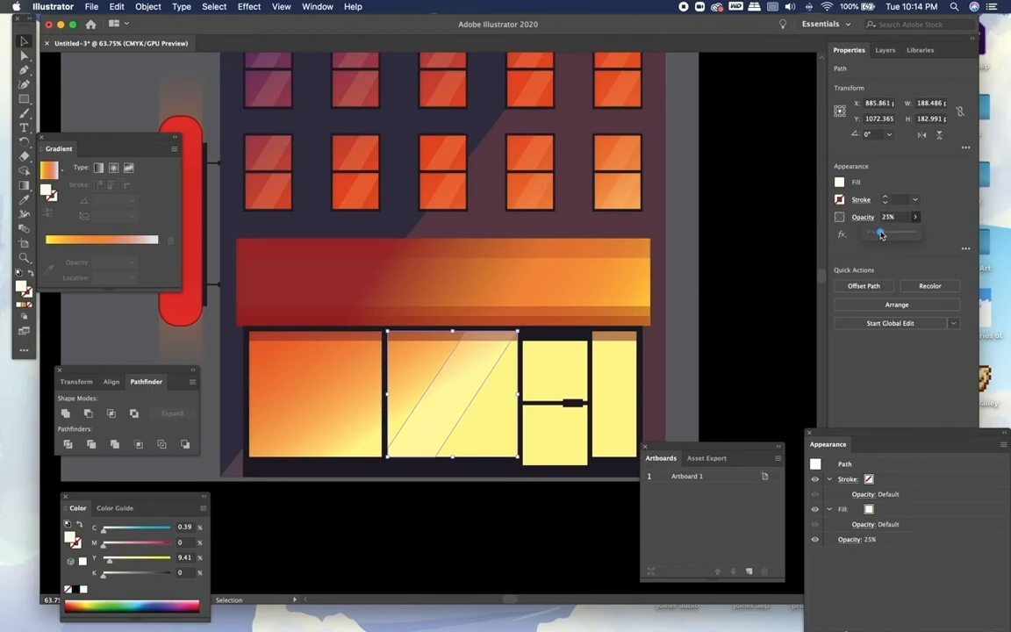
click(479, 412)
scroll(476, 413, up, 5)
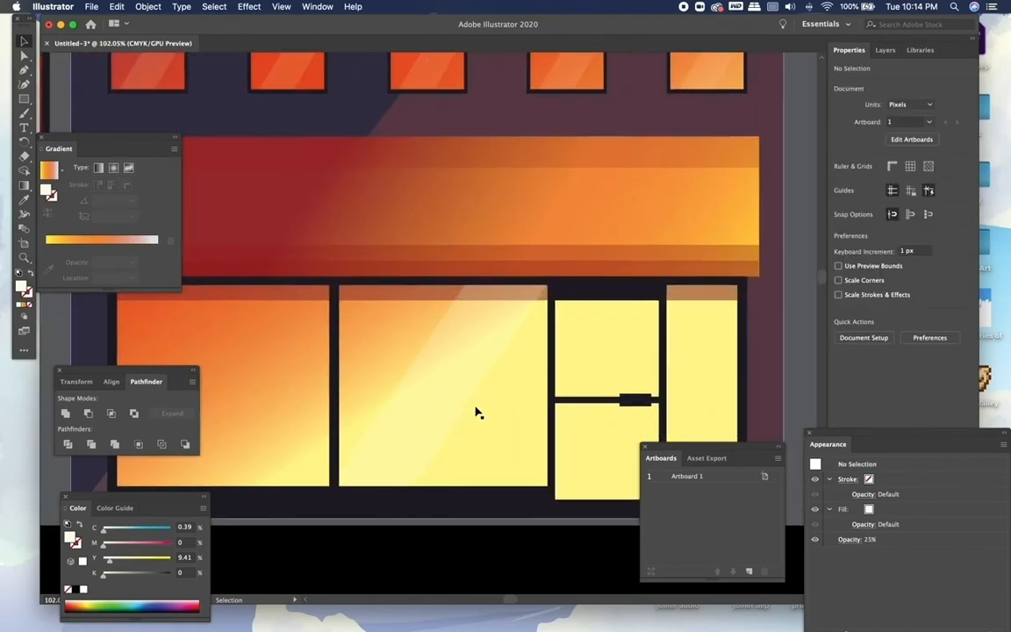
Duplicate the reflection band onto the left shop window and nudge the copy left to fit the glass
click(660, 354)
drag(660, 354, 404, 318)
key(Left)
key(Left)
key(Left)
key(Left)
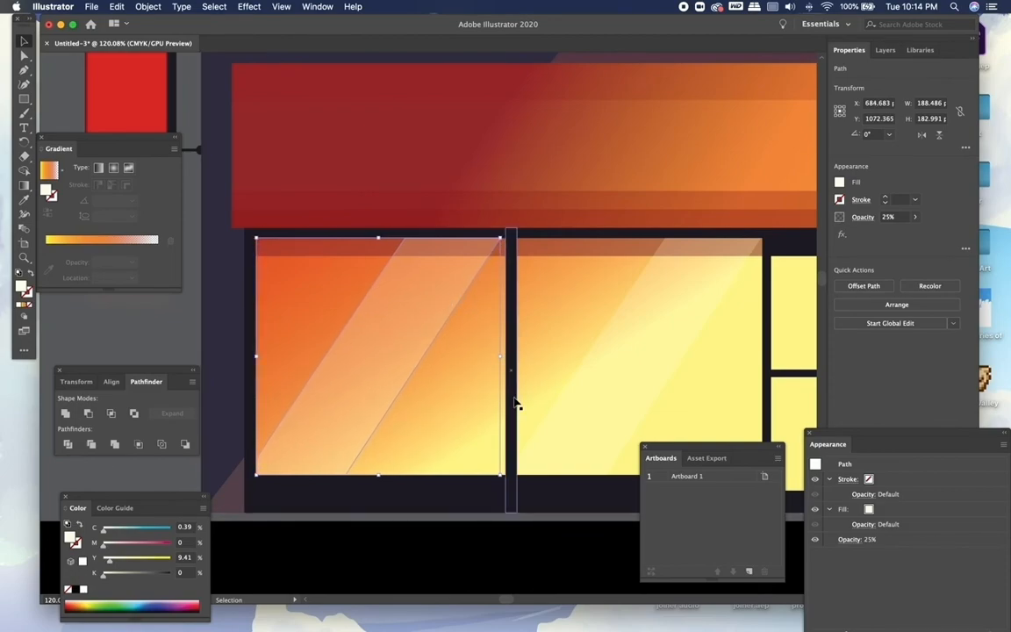
scroll(321, 304, down, 5)
click(209, 210)
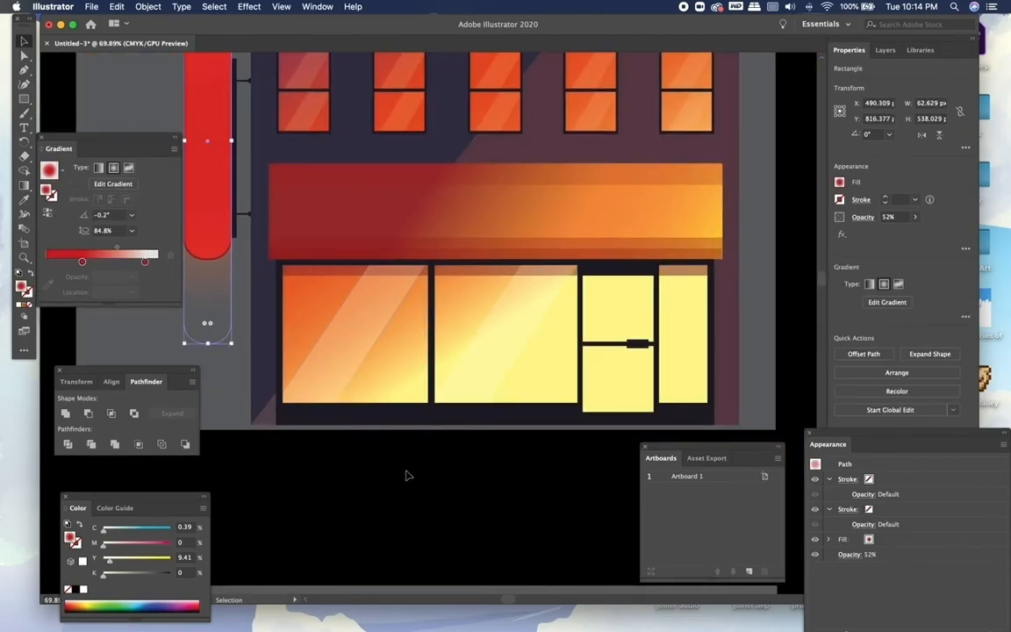
scroll(407, 474, down, 3)
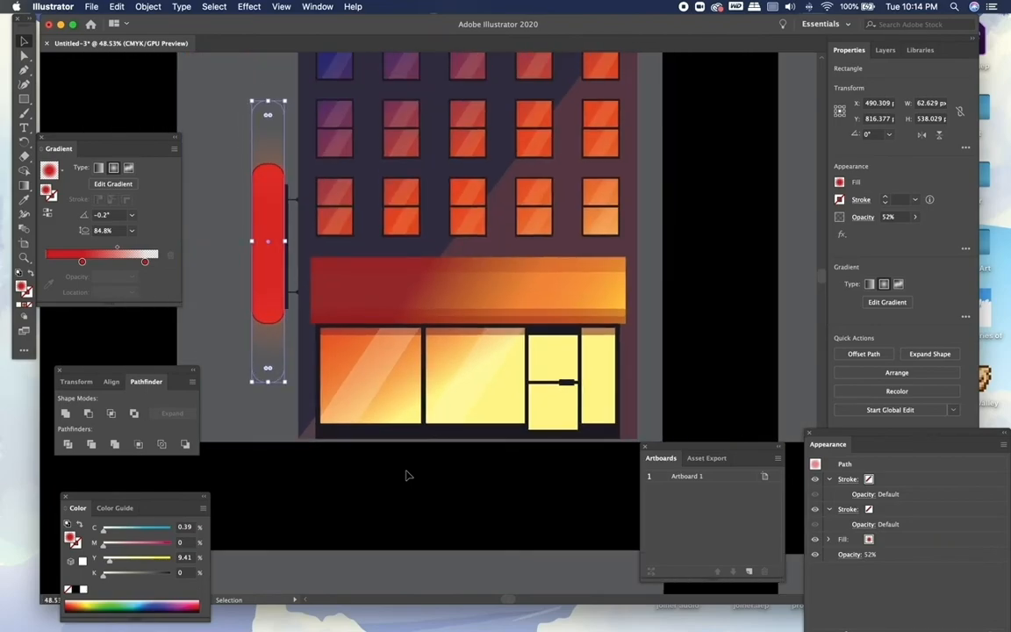
scroll(664, 268, down, 2)
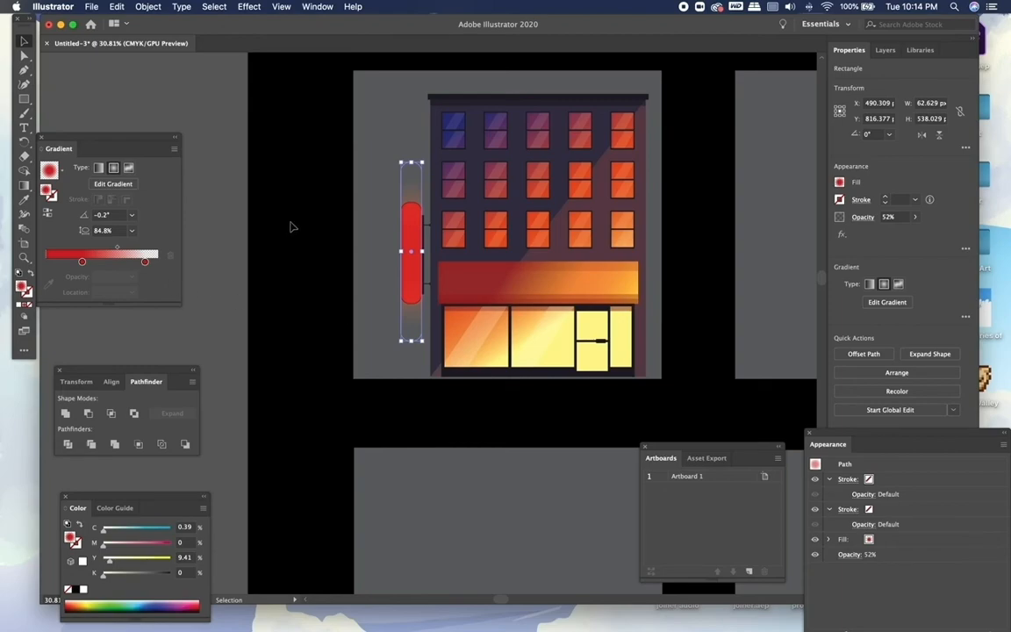
click(197, 106)
scroll(299, 311, down, 2)
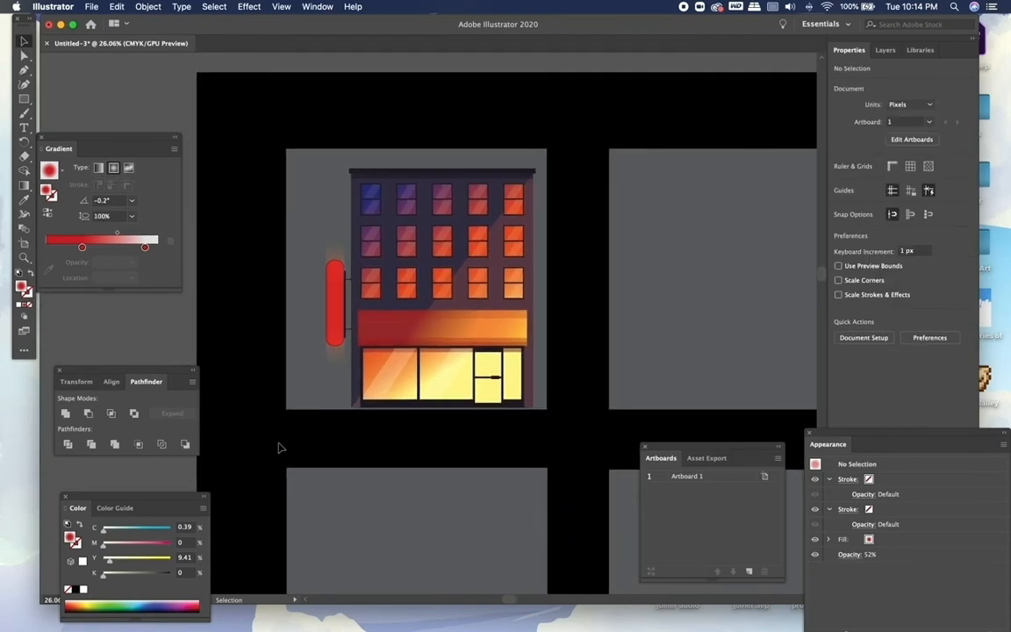
Hide Layer 3, the grey square behind the building, and check the artwork against the black background
click(885, 50)
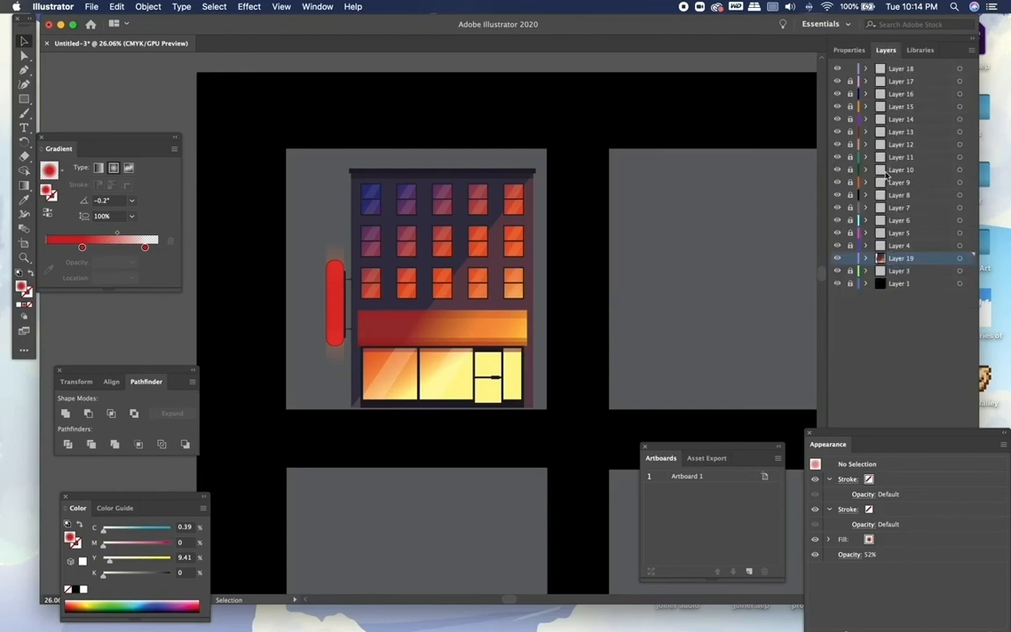
click(837, 271)
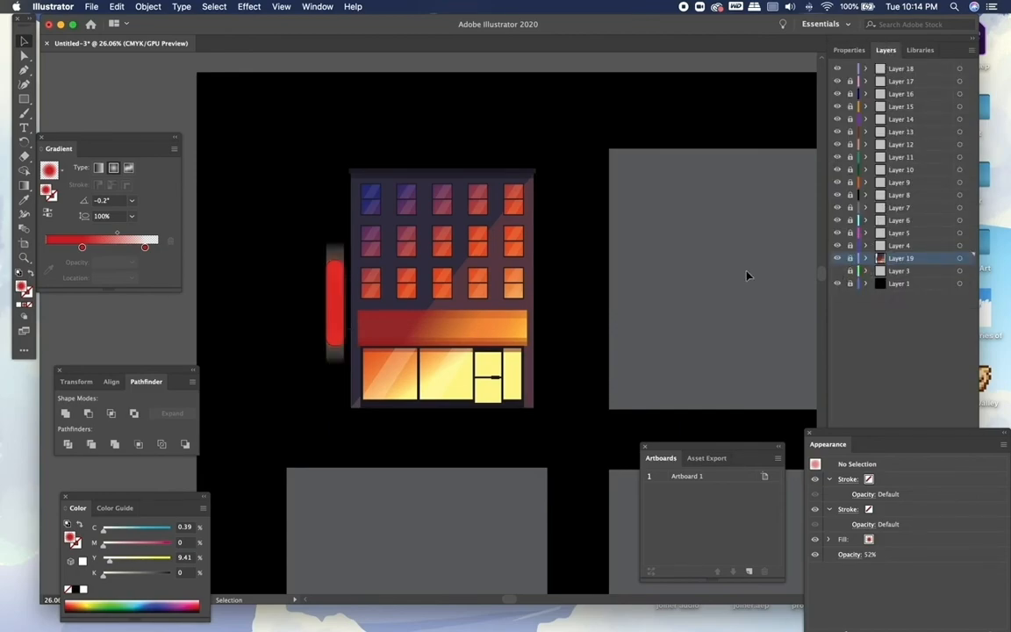
scroll(268, 313, down, 3)
scroll(268, 312, down, 4)
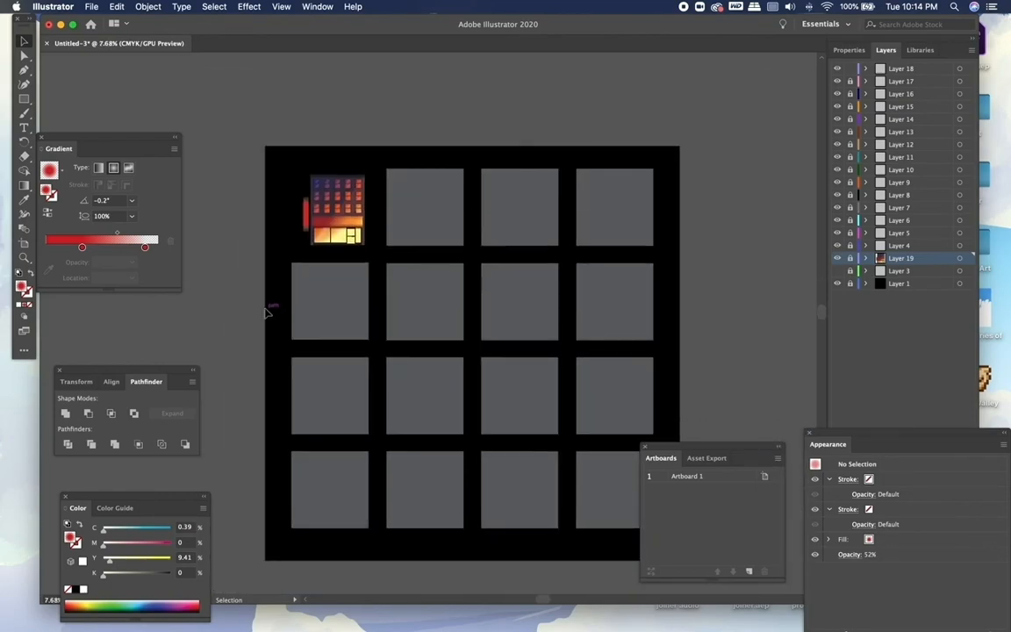
scroll(309, 202, up, 7)
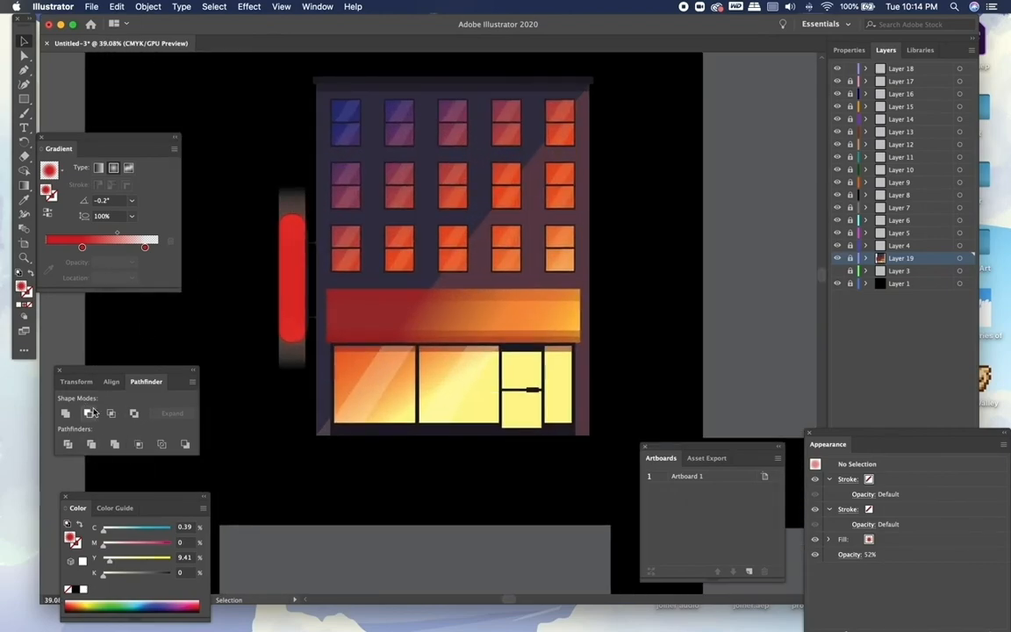
key(super+minus)
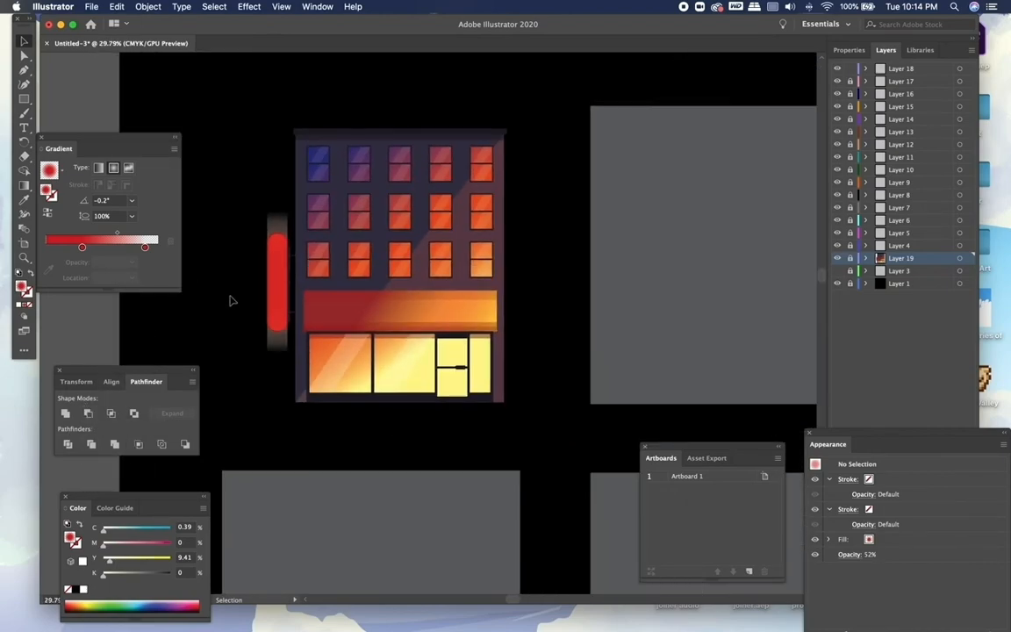
Unlock Layer 19 and add a placeholder text area beside the building's upper floors, filled white
click(23, 128)
scroll(392, 307, up, 4)
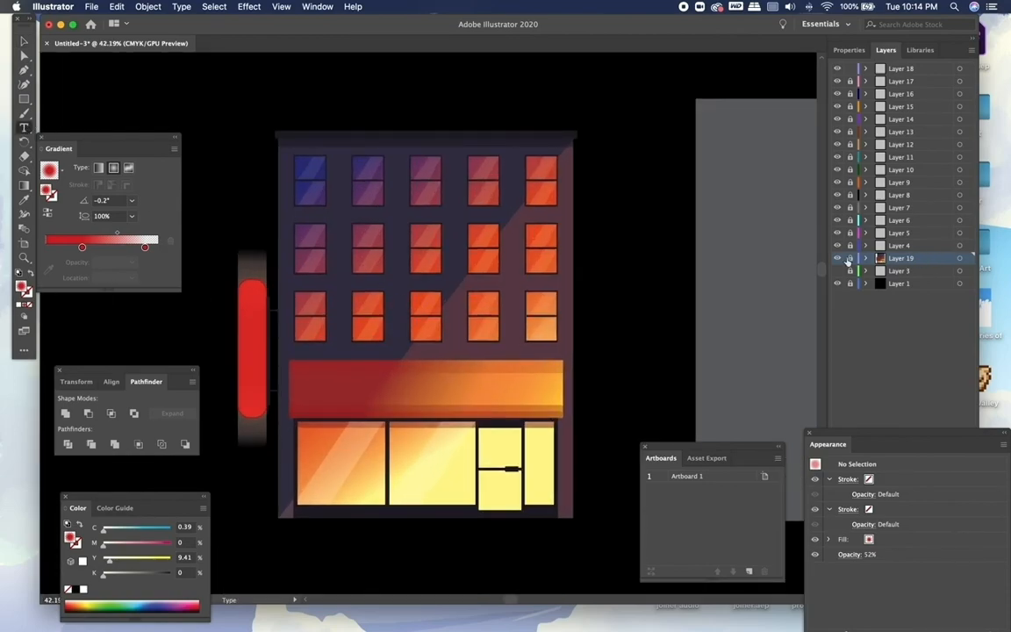
scroll(760, 292, down, 2)
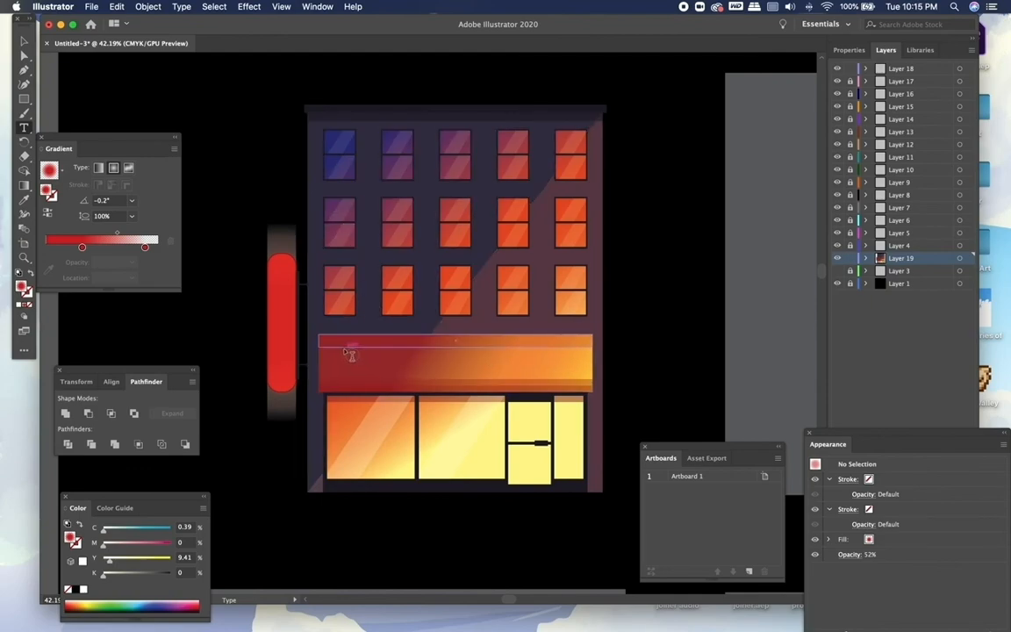
click(416, 356)
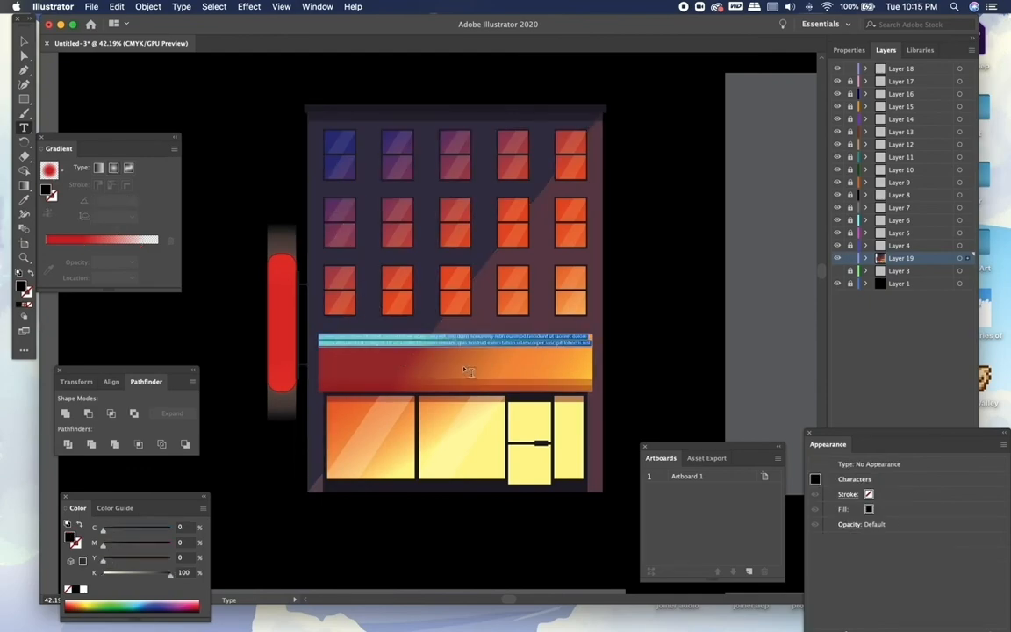
key(cmd+z)
drag(622, 268, 803, 300)
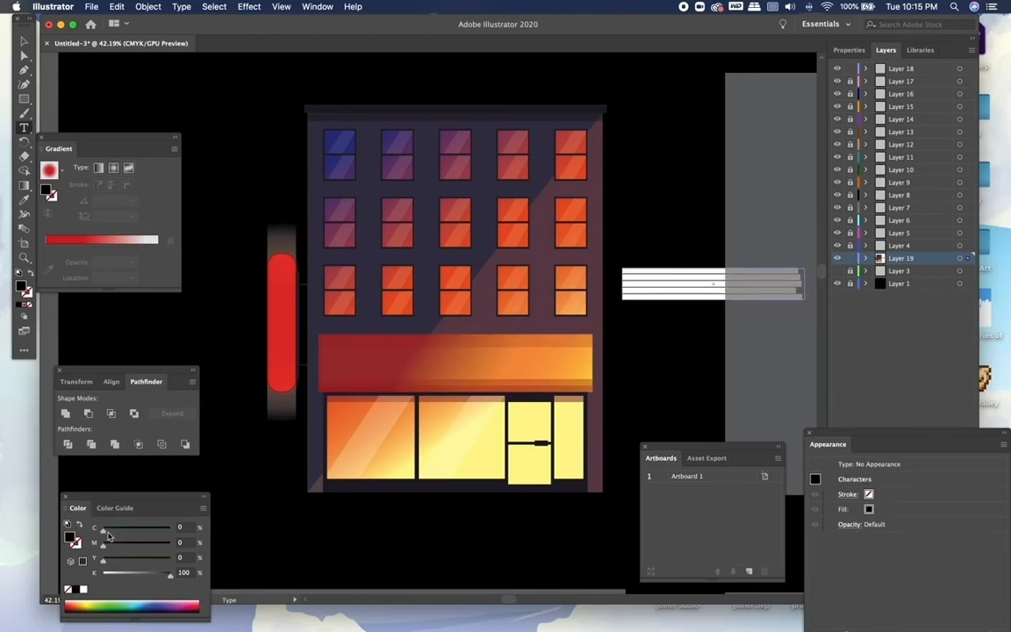
click(84, 590)
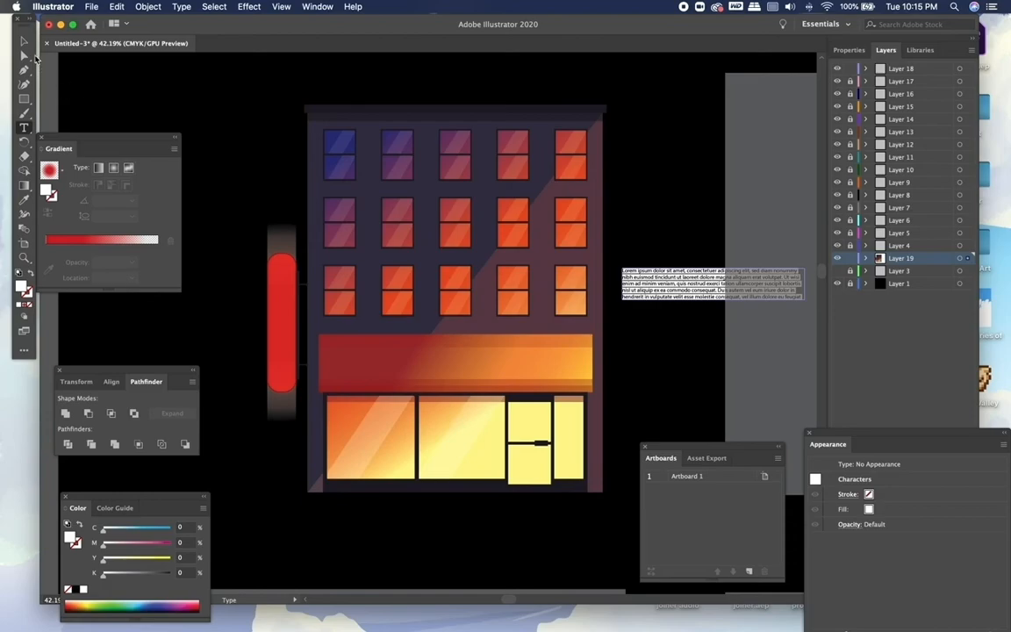
Replace the placeholder text beside the building with the word GROCERY
click(24, 40)
scroll(756, 281, up, 4)
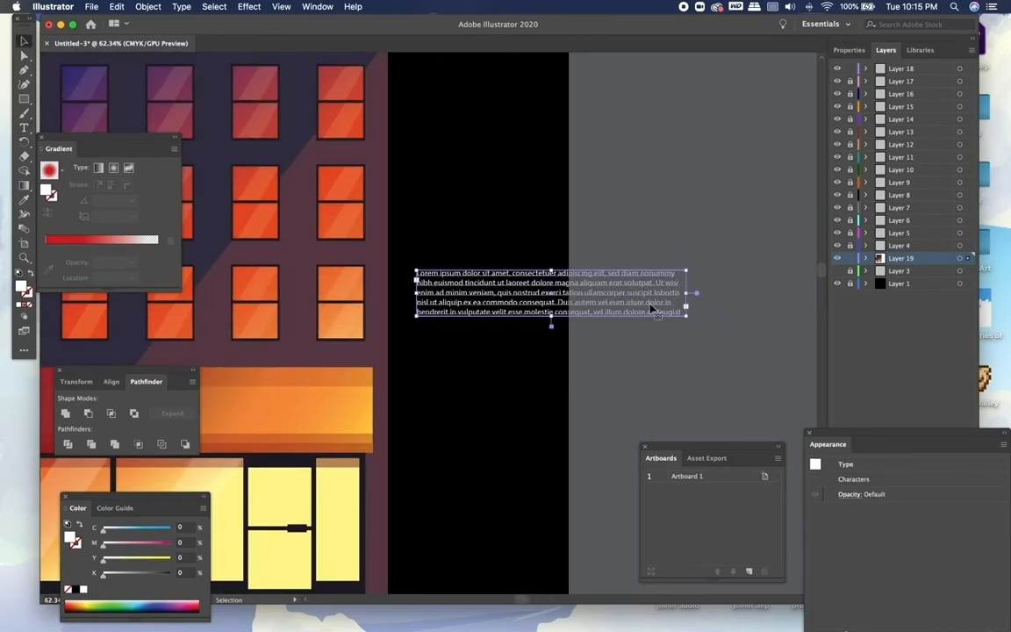
double_click(651, 303)
drag(680, 312, 402, 261)
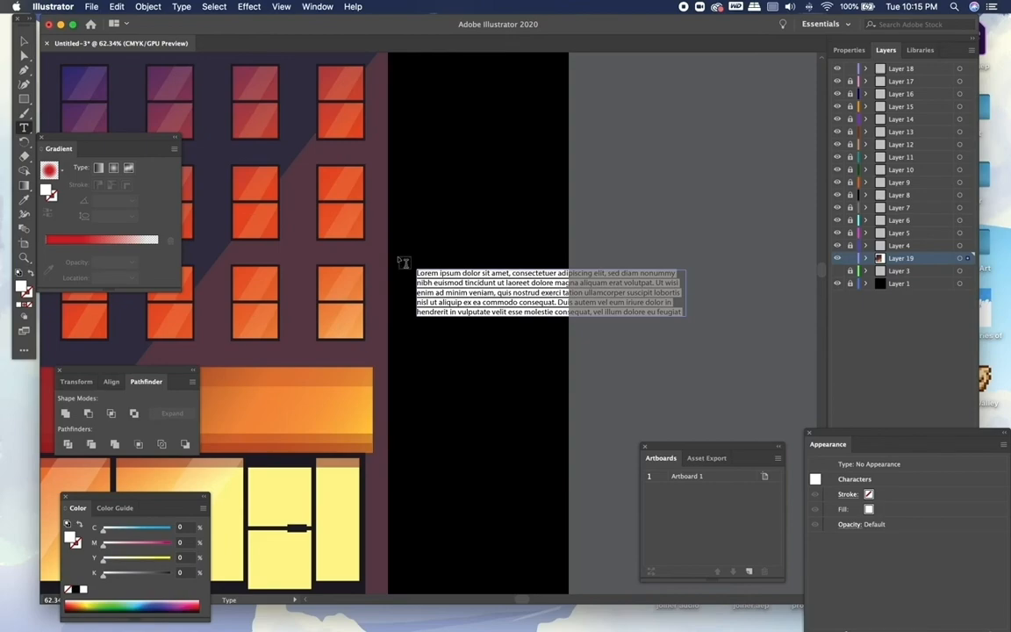
key(BackSpace)
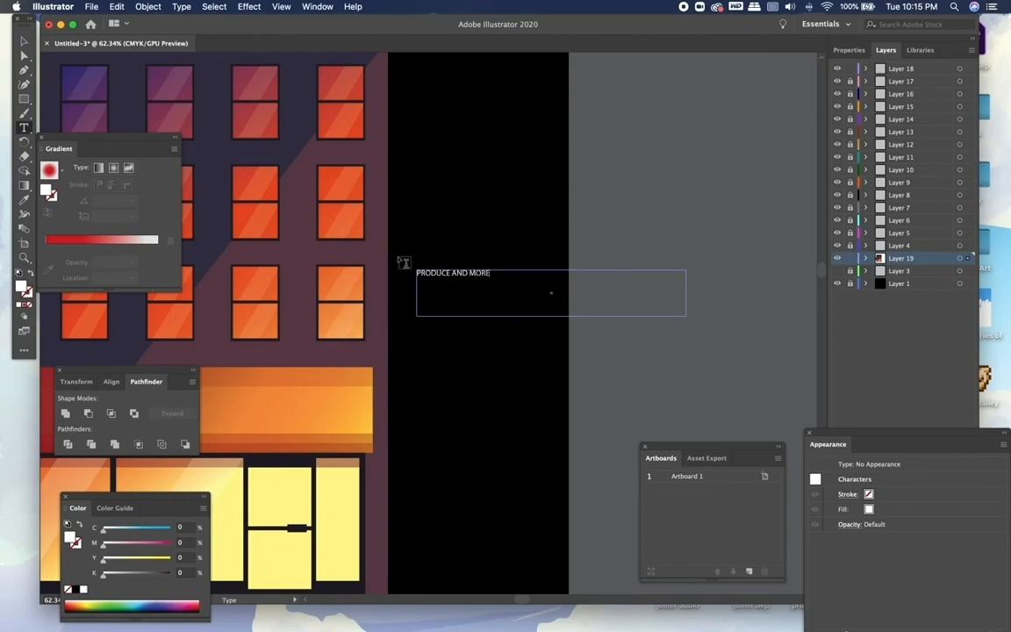
drag(506, 281, 403, 279)
text(GROCE)
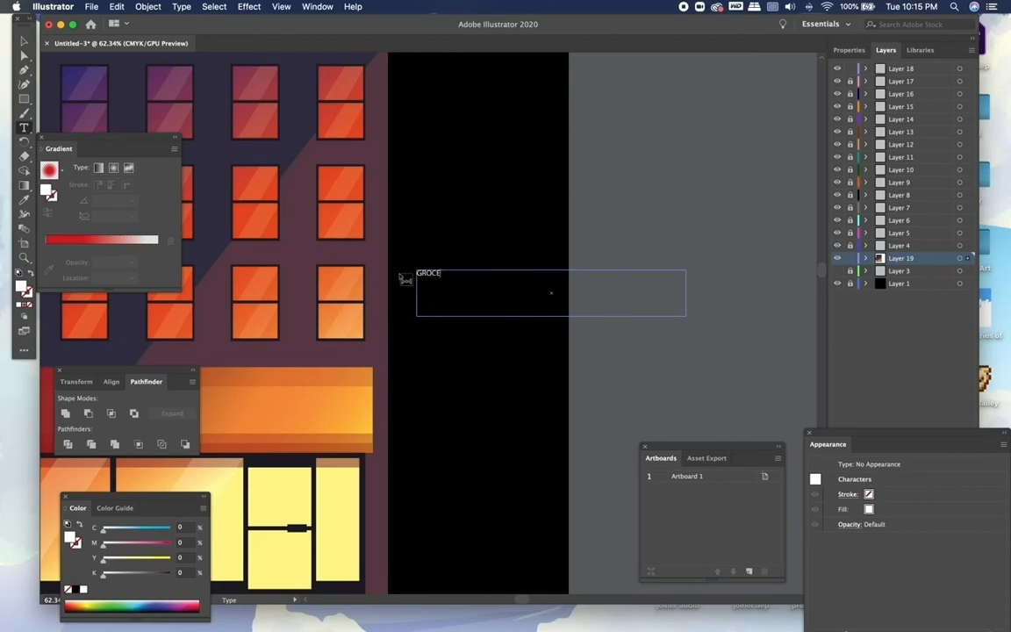
text(RY)
Set the GROCERY text in the Sathu font at 41 pt and deselect it
drag(465, 273, 413, 274)
click(864, 50)
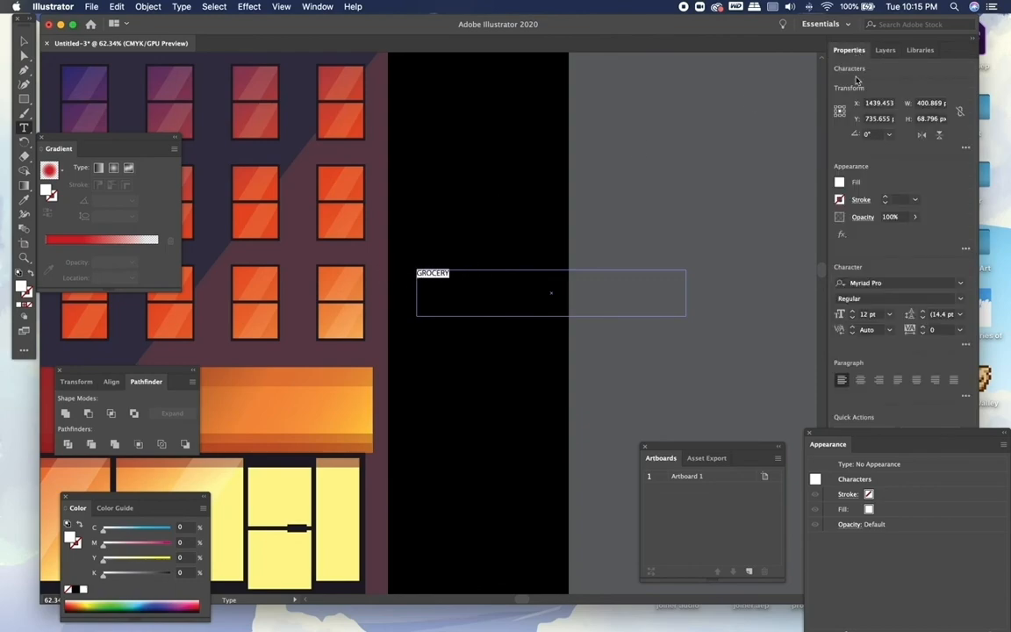
click(962, 284)
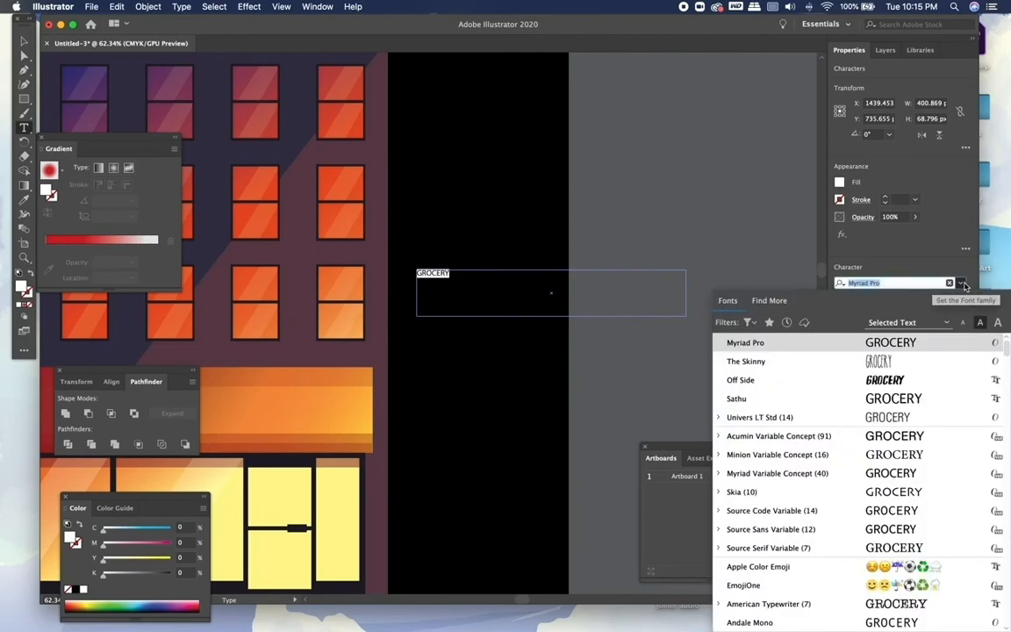
click(903, 405)
drag(853, 313, 856, 316)
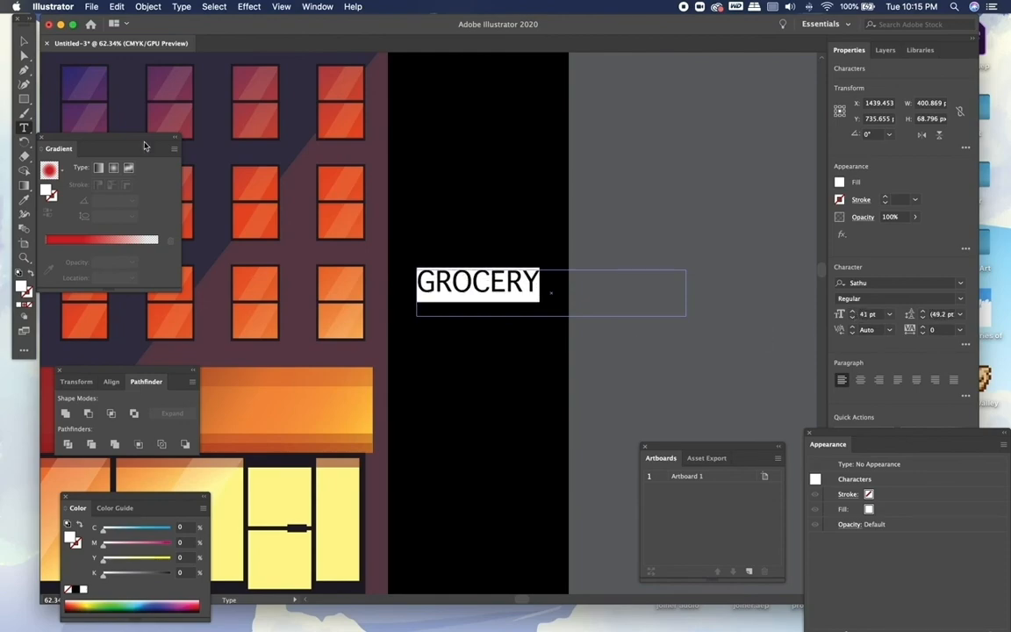
click(24, 41)
click(586, 181)
Move the GROCERY text onto the dark red end of the storefront banner and shrink its text frame to about 189 px wide
scroll(587, 181, left, 5)
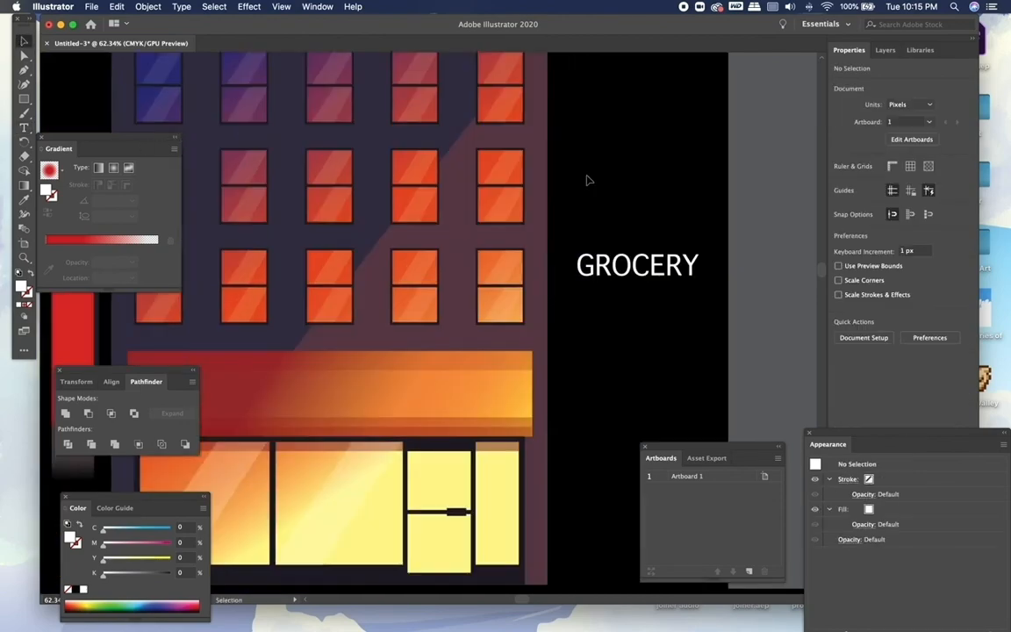
scroll(588, 179, left, 5)
scroll(588, 180, down, 3)
drag(750, 227, 399, 350)
drag(586, 355, 442, 354)
click(379, 354)
drag(379, 342, 296, 344)
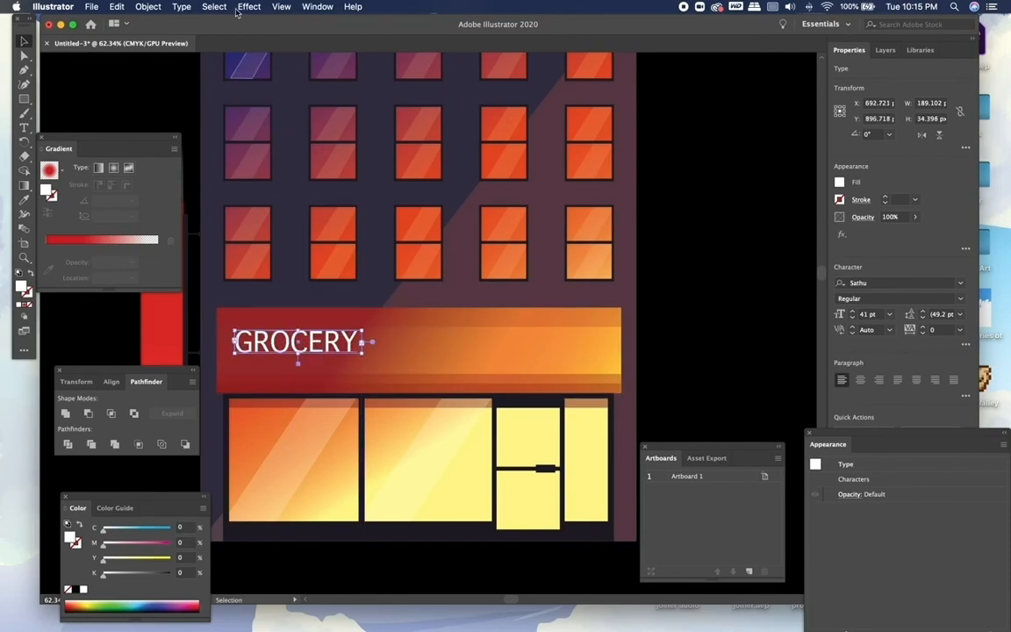
Expand the GROCERY text into shapes with the Object and Fill options enabled
click(147, 6)
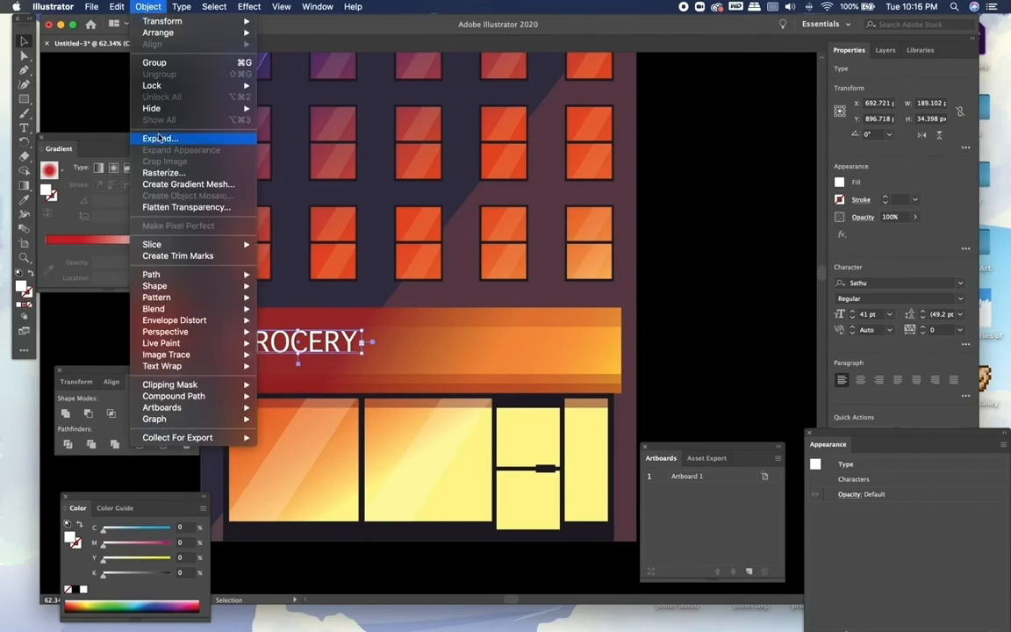
click(158, 138)
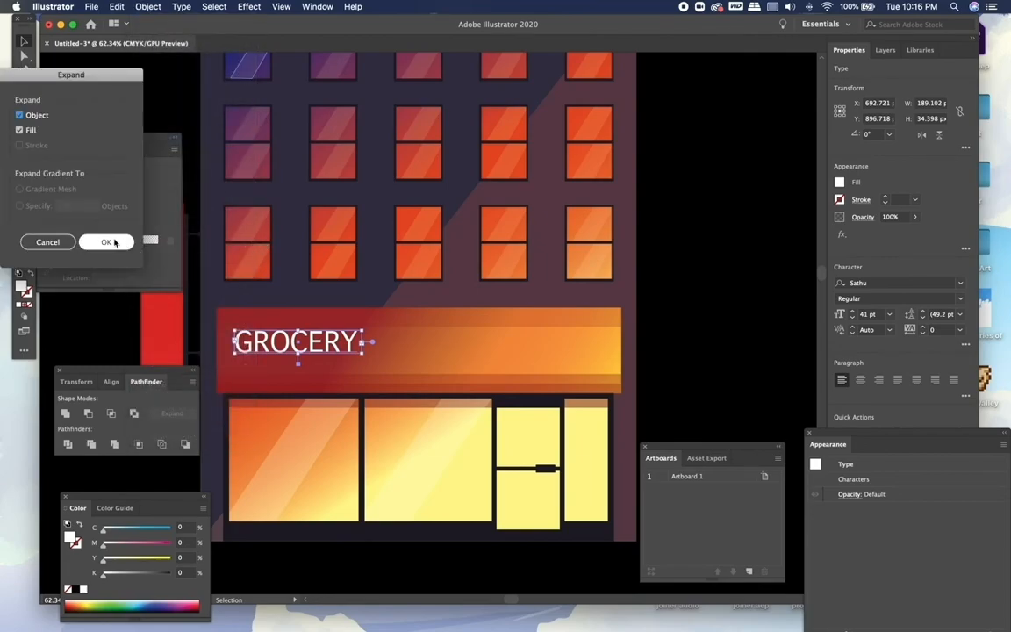
click(113, 241)
Enlarge the expanded GROCERY lettering to about 294 by 54 px, move it toward the banner's middle and deselect it
drag(359, 351, 485, 367)
drag(384, 348, 461, 353)
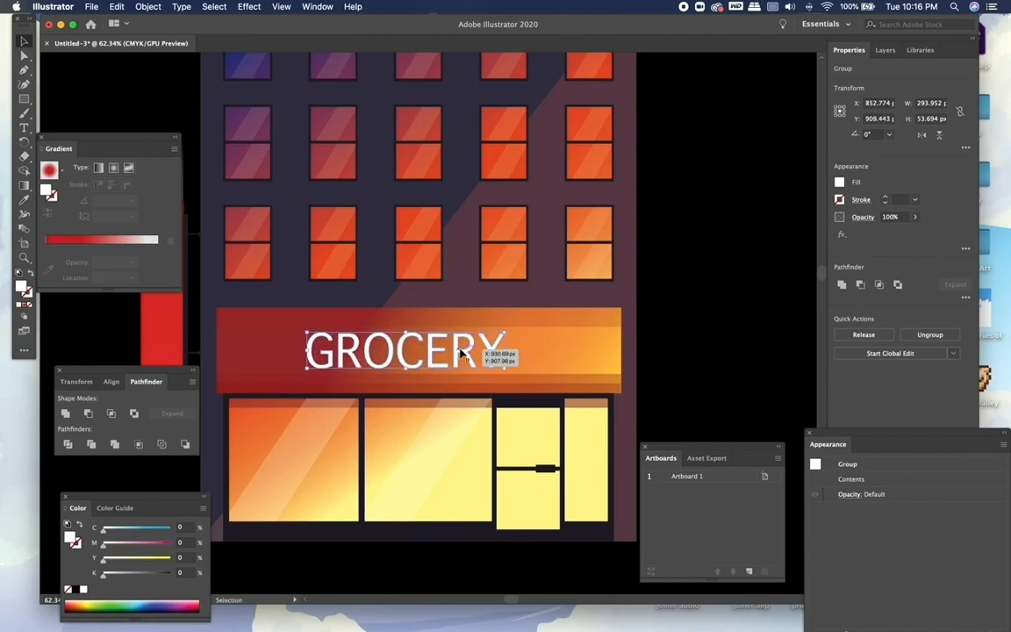
click(716, 300)
key(super+0)
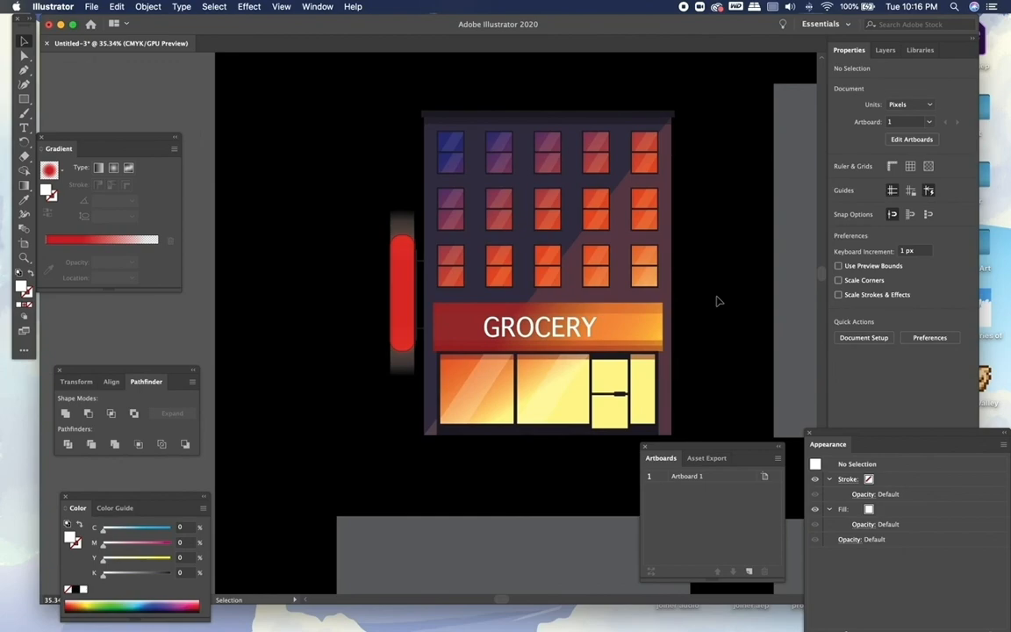
Squash the GROCERY lettering to about 42 px high, keeping its width, and recentre it on the banner
scroll(716, 300, up, 6)
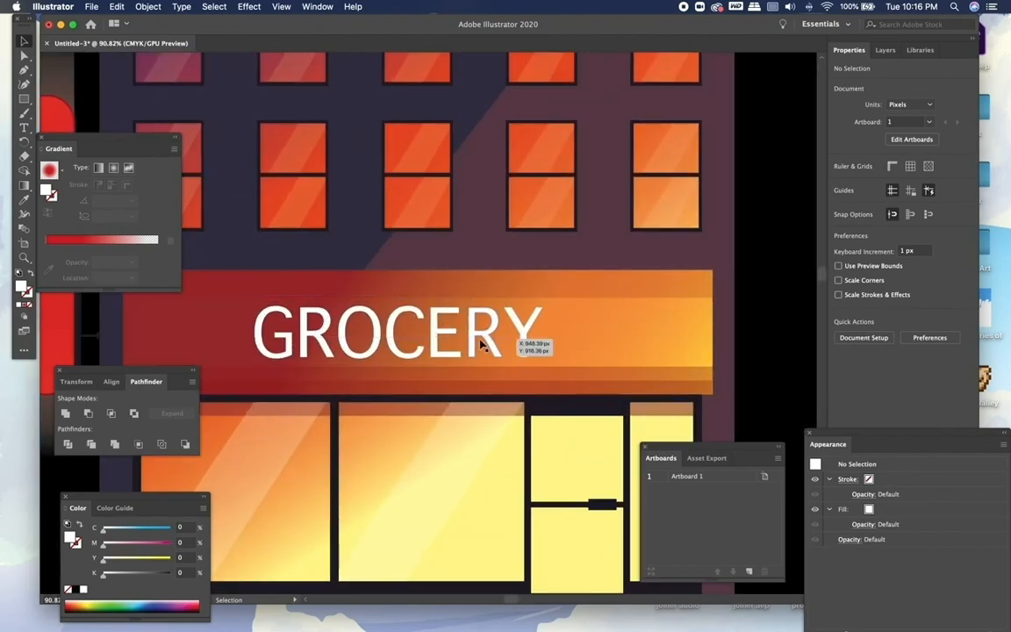
click(413, 332)
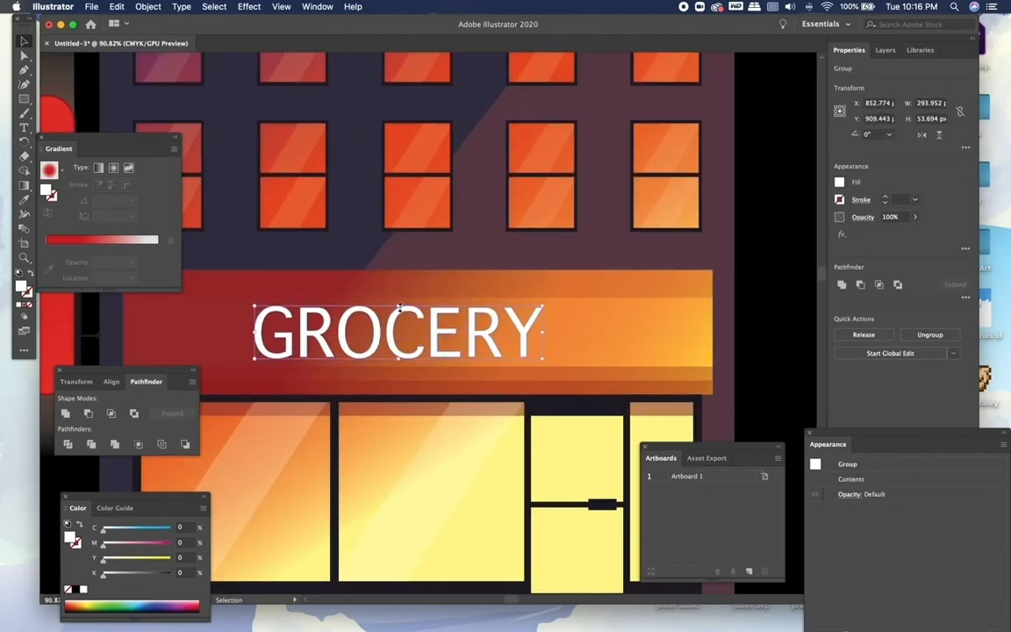
drag(400, 321, 409, 324)
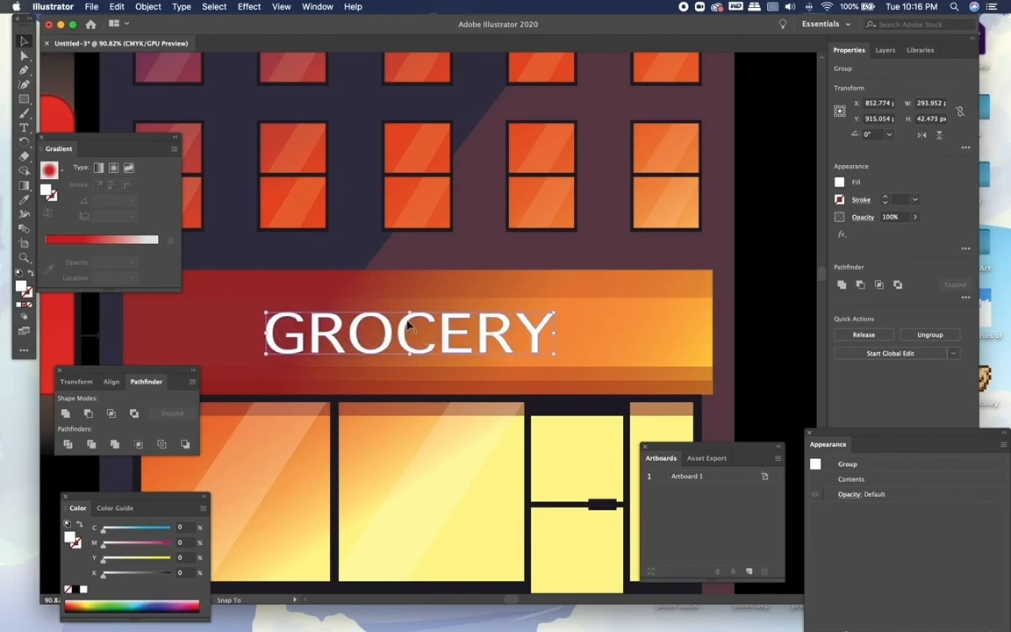
click(775, 268)
scroll(775, 268, down, 2)
scroll(775, 267, up, 1)
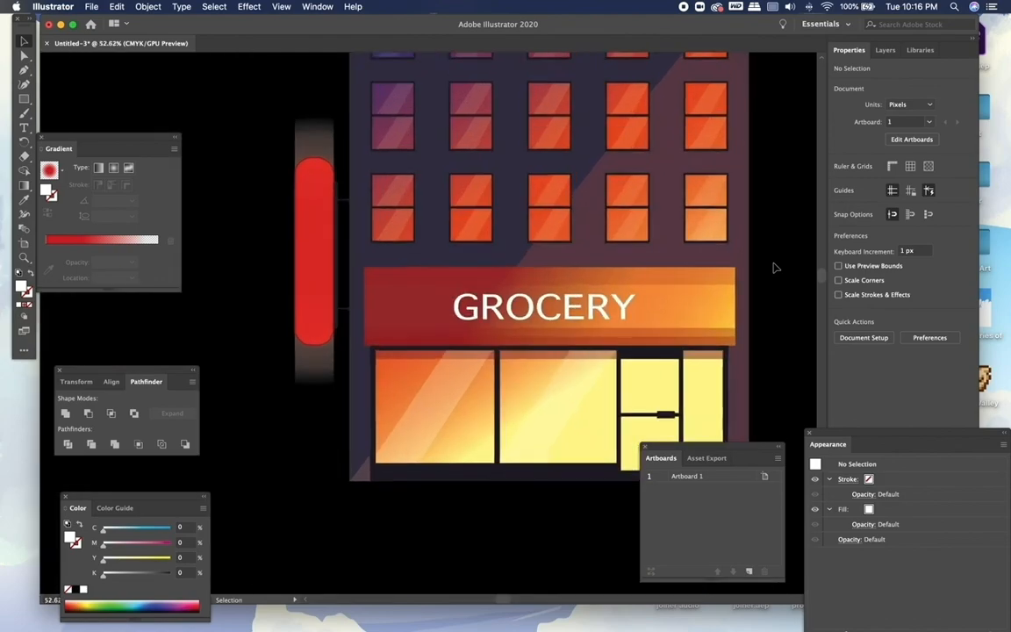
Lower the opacity of the GROCERY lettering to about 63% and deselect it
click(625, 312)
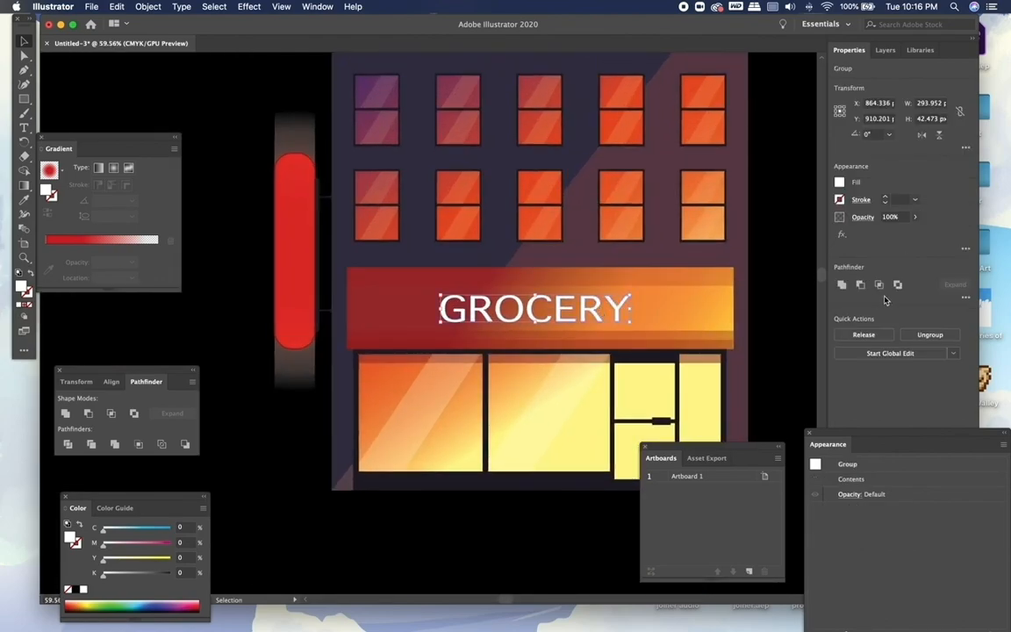
click(915, 216)
drag(913, 233, 891, 234)
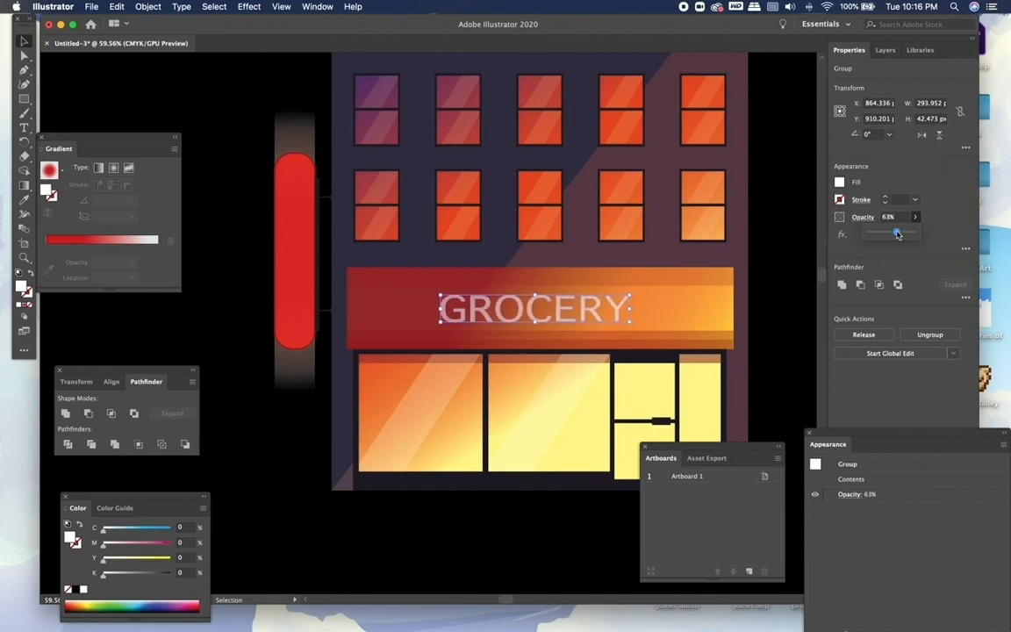
click(794, 260)
scroll(794, 260, down, 2)
scroll(795, 260, down, 1)
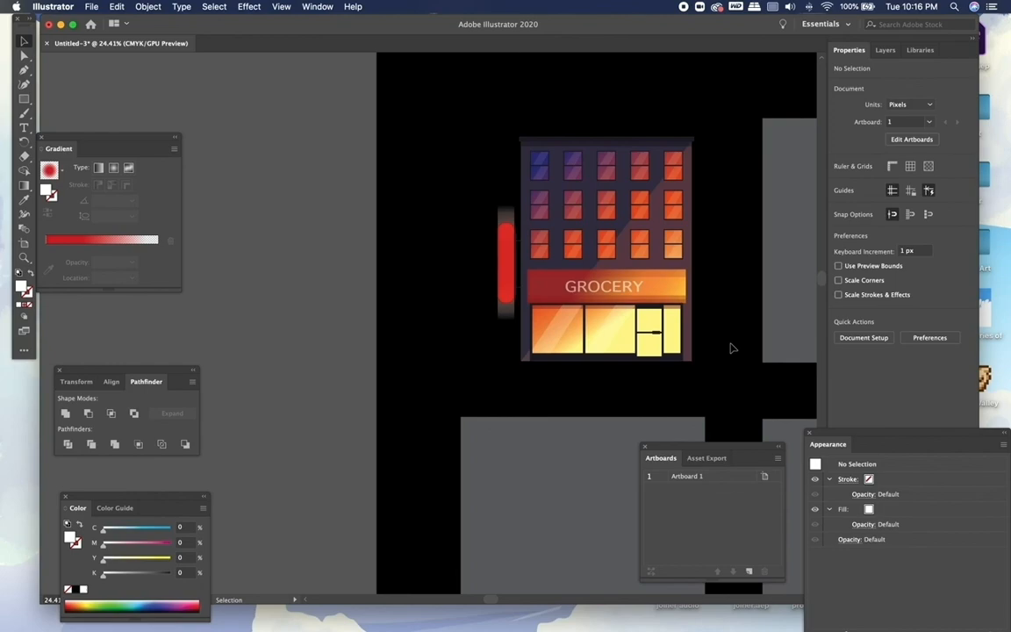
scroll(553, 309, up, 4)
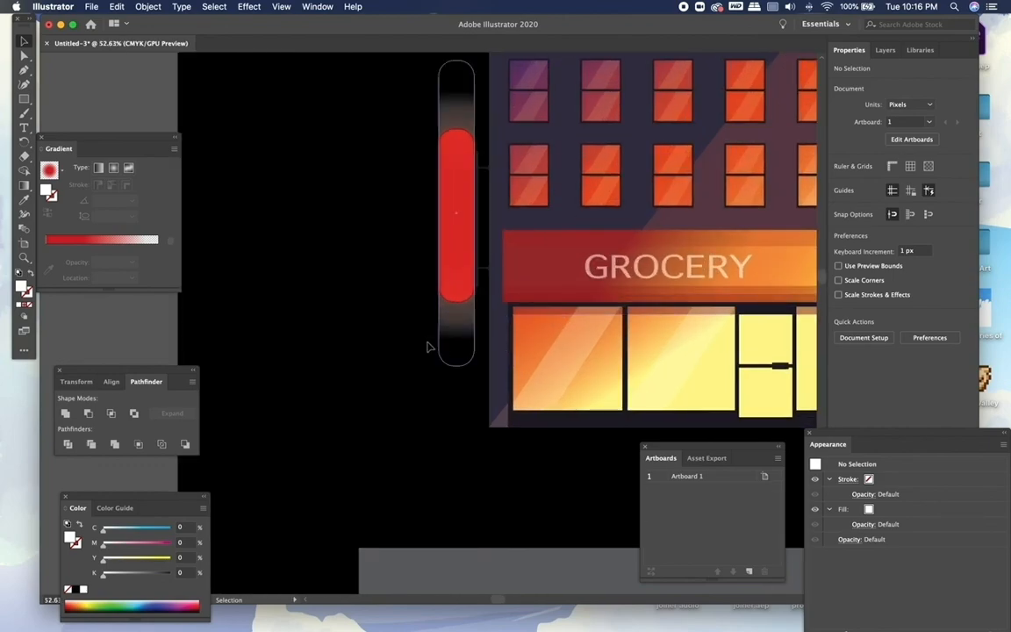
scroll(409, 342, down, 6)
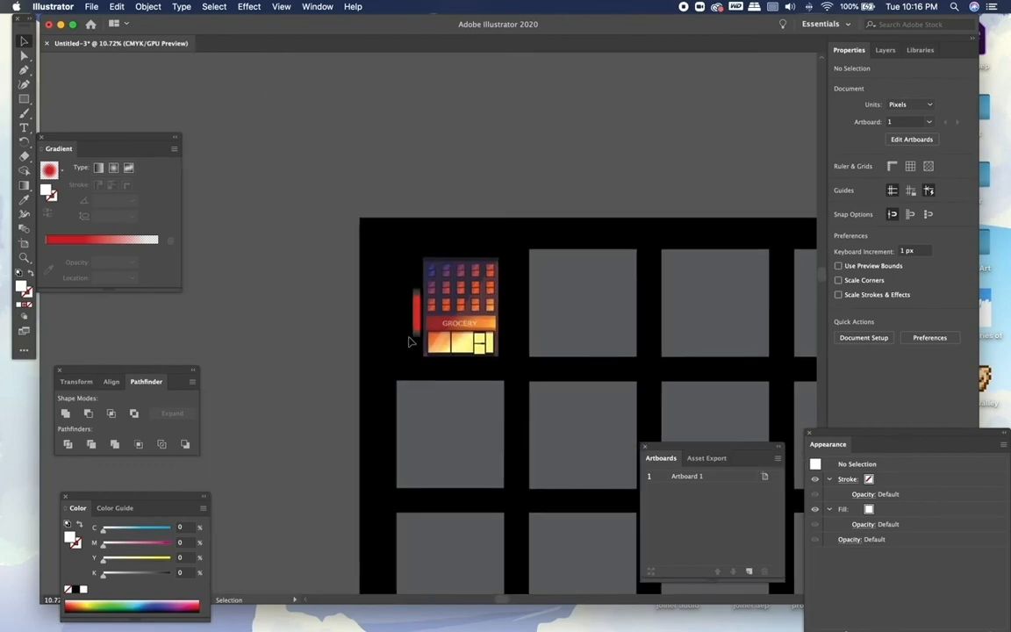
scroll(409, 342, down, 2)
scroll(428, 173, down, 1)
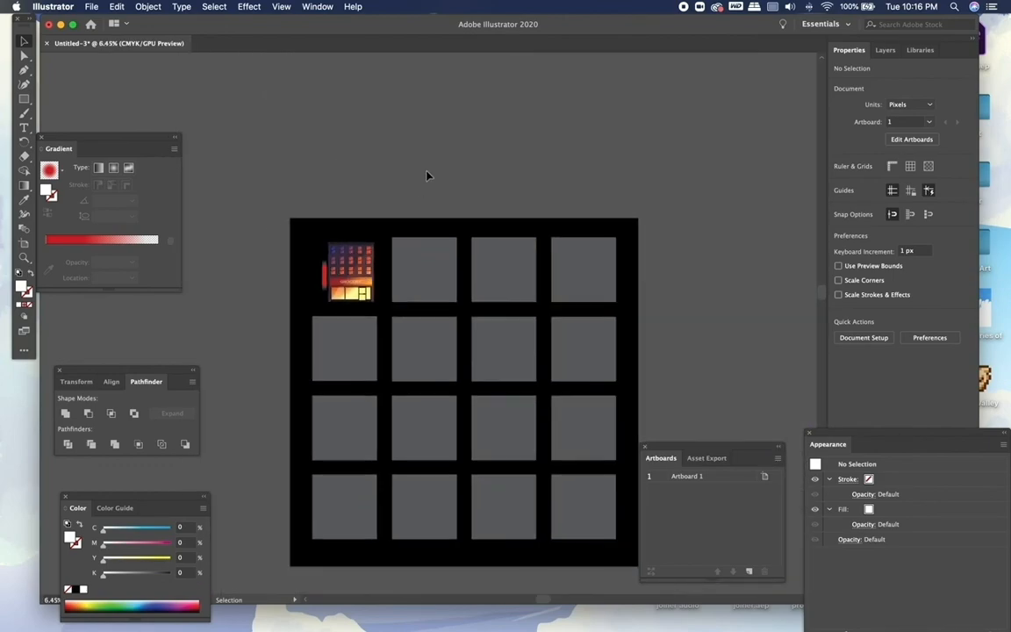
scroll(427, 175, down, 2)
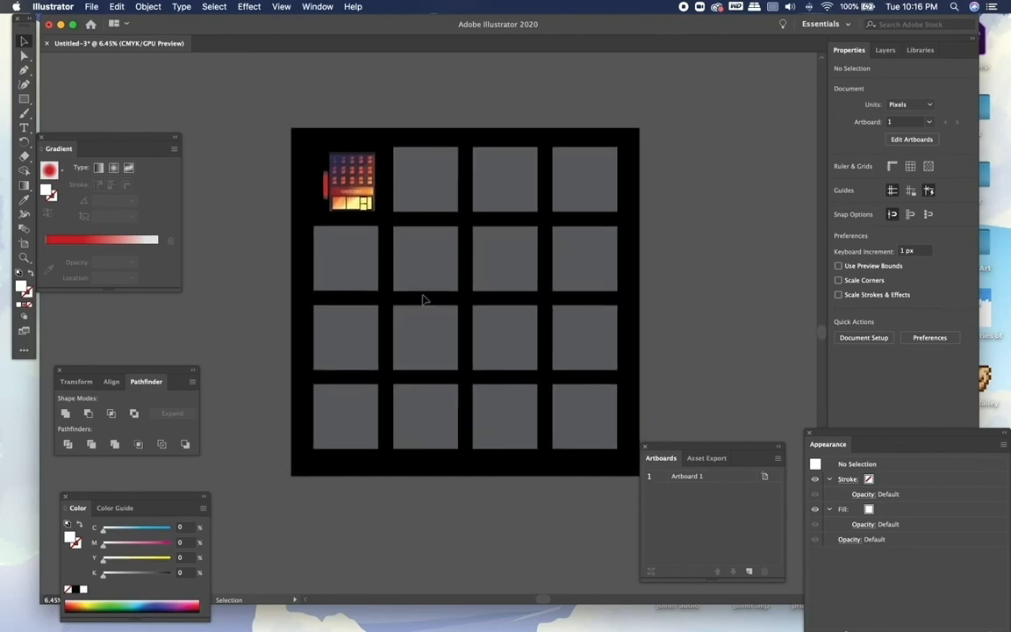